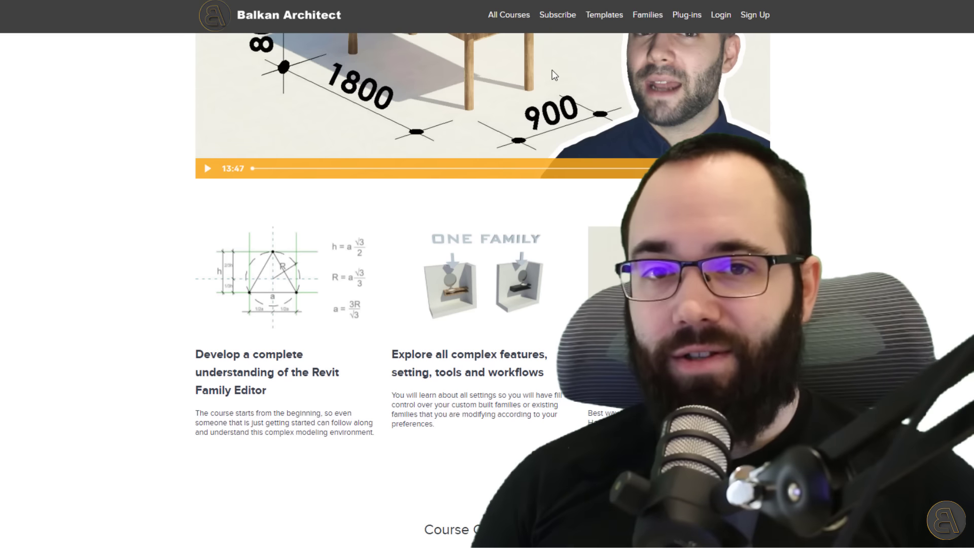
# - Browse the Balkan Architect site's Revit Family Editor course page and its catalogue of beginner, advanced and specialized Revit courses
pyautogui.scroll(10, 554, 75)
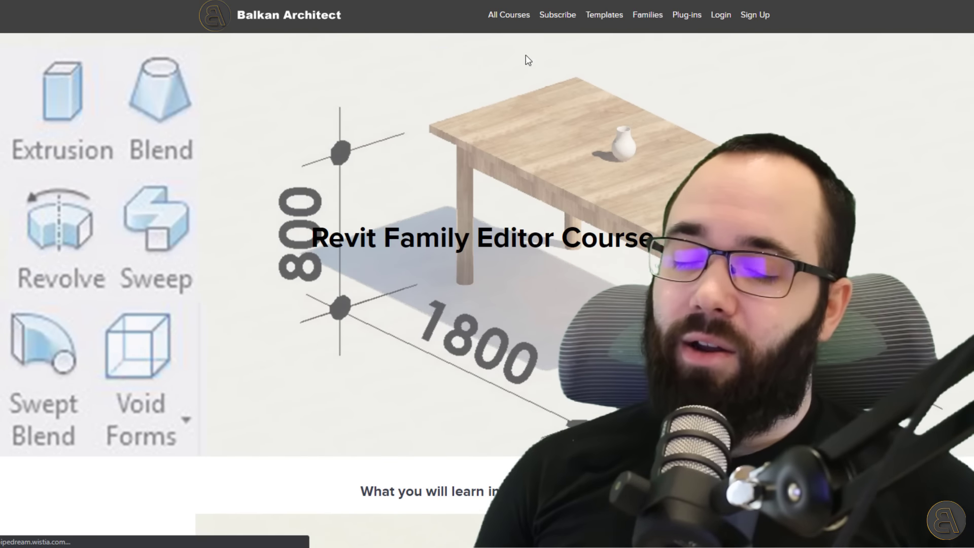
pyautogui.scroll(-10, 925, 76)
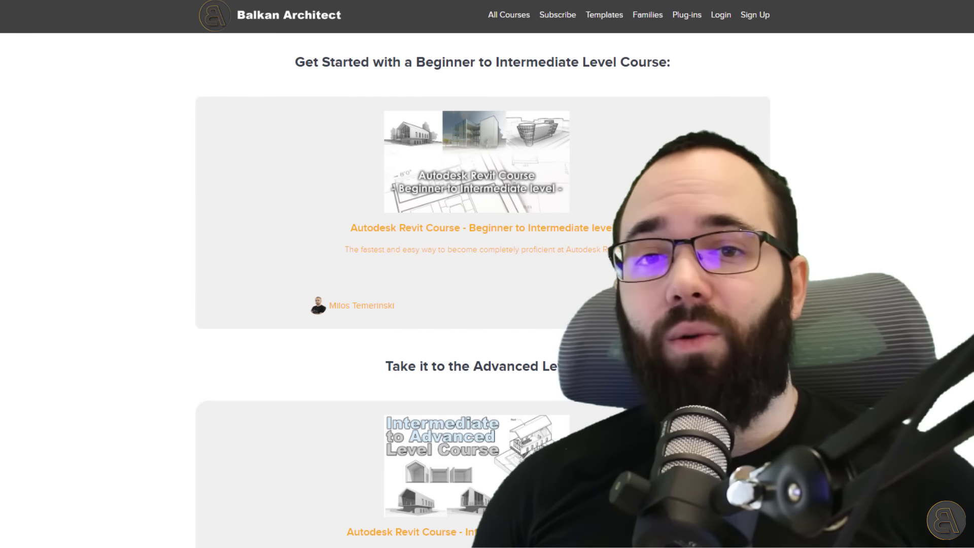
pyautogui.scroll(-2, 925, 76)
pyautogui.scroll(-6, 481, 284)
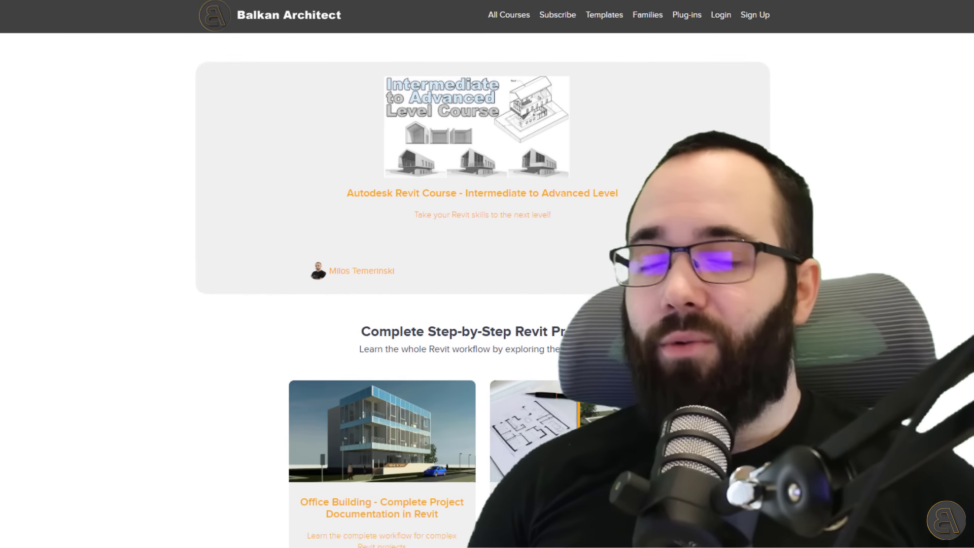
pyautogui.scroll(-7, 482, 284)
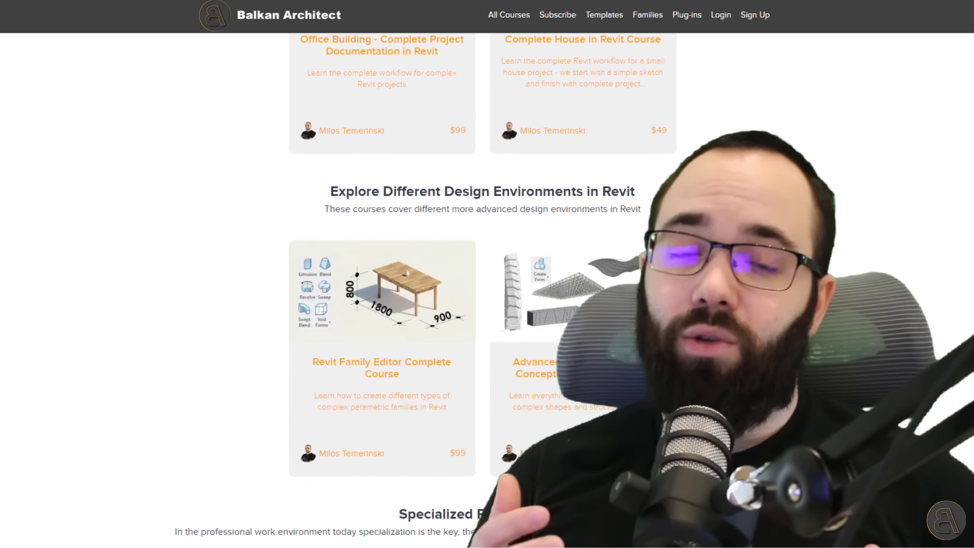
pyautogui.scroll(-9, 482, 284)
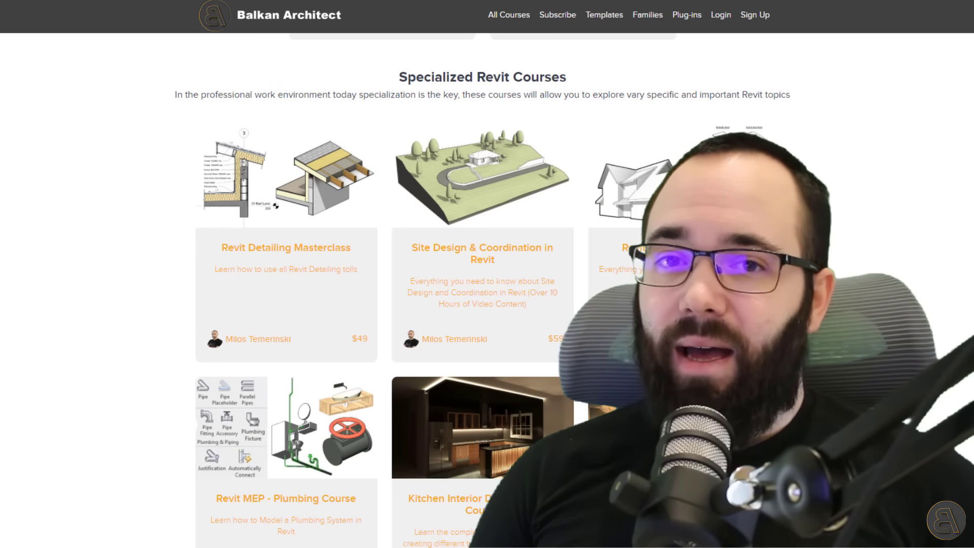
pyautogui.scroll(-10, 482, 283)
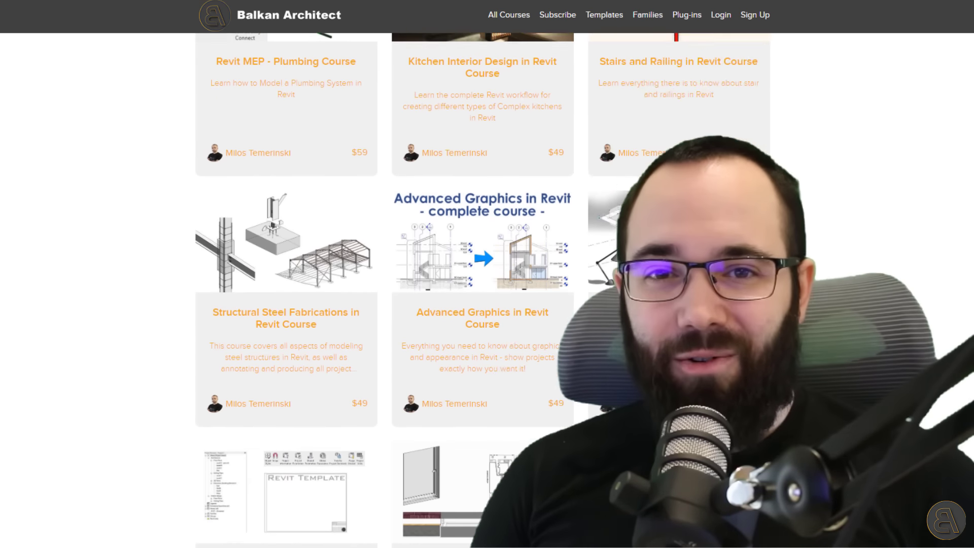
pyautogui.scroll(15, 481, 284)
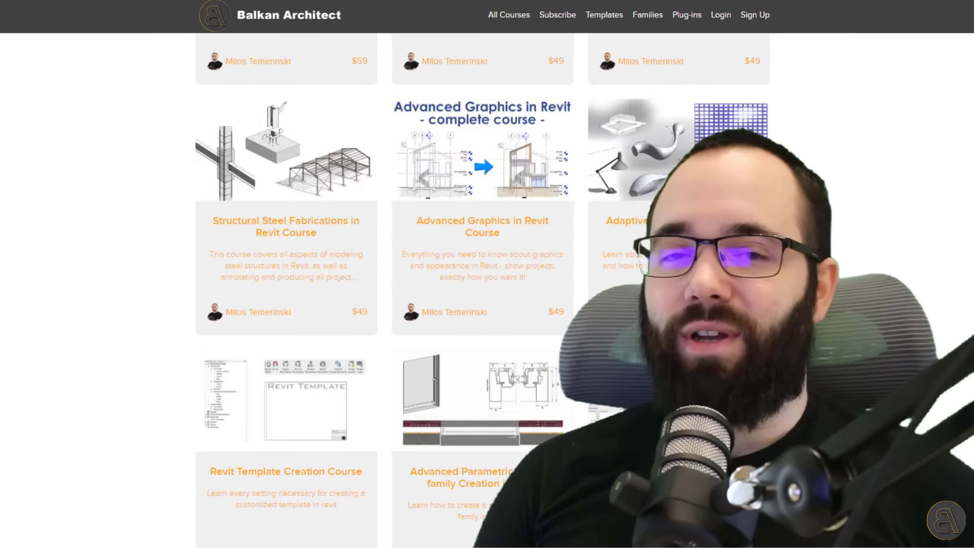
pyautogui.scroll(12, 481, 284)
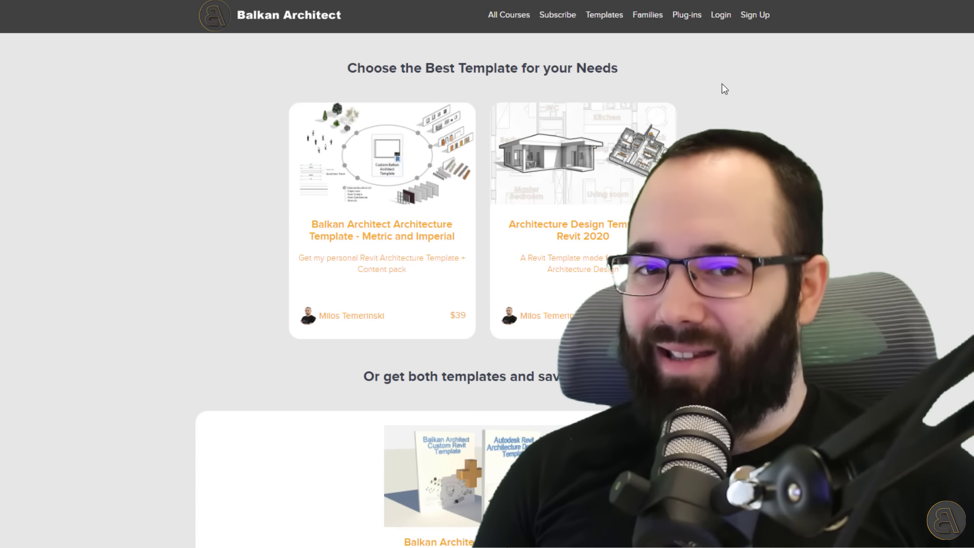
# - Look through the Revit families offered on the site and open its plug-ins page
pyautogui.click(647, 15)
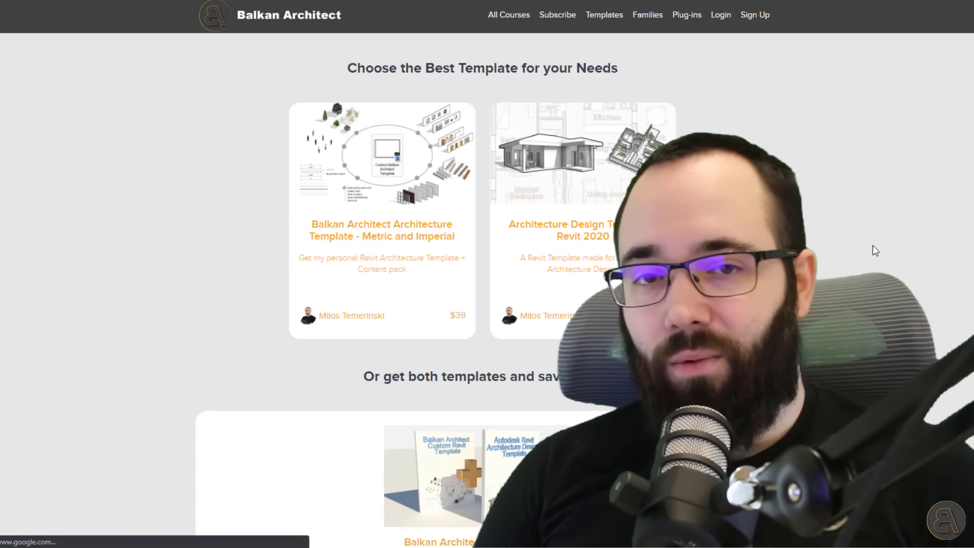
pyautogui.scroll(-13, 872, 252)
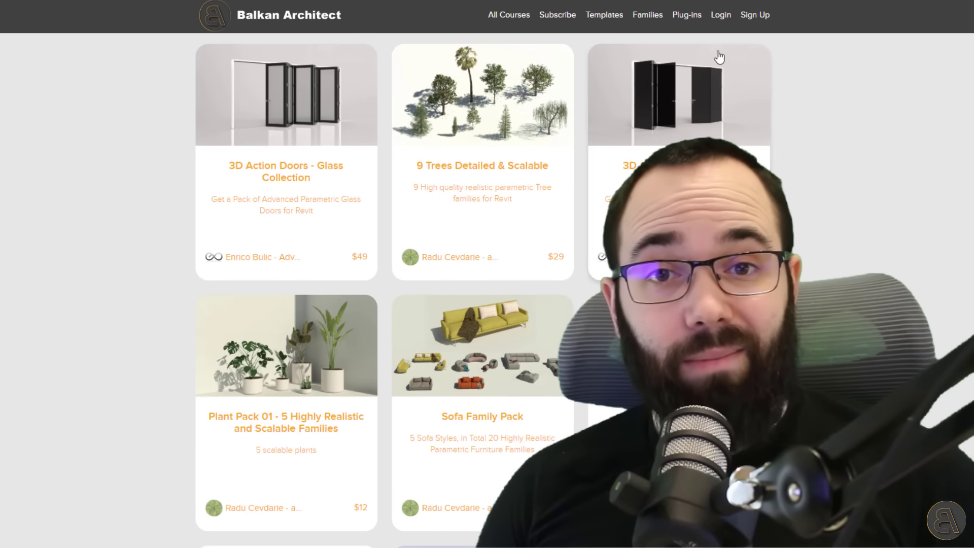
pyautogui.click(686, 15)
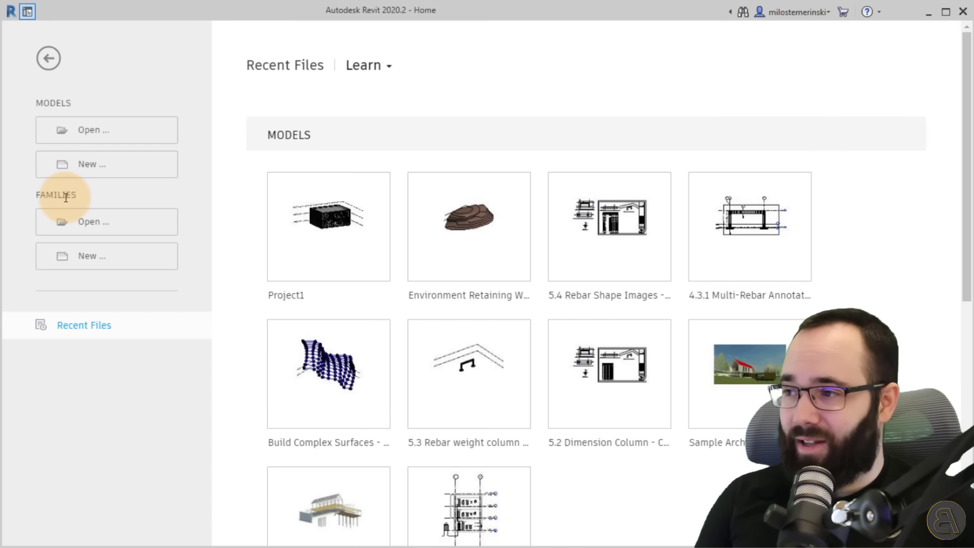
# - In Autodesk Revit, create a new family from the Metric Door template
pyautogui.click(84, 267)
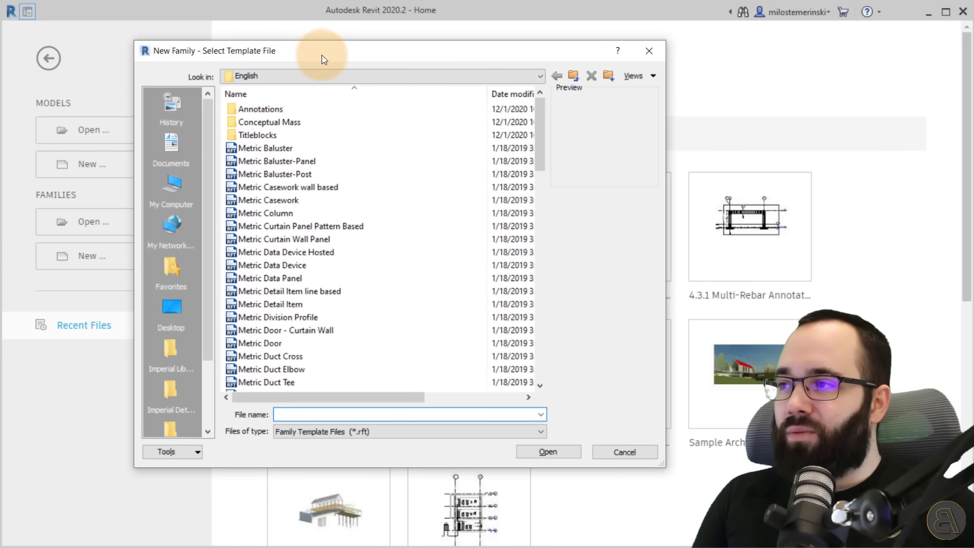
pyautogui.moveTo(355, 64); pyautogui.dragTo(334, 73)
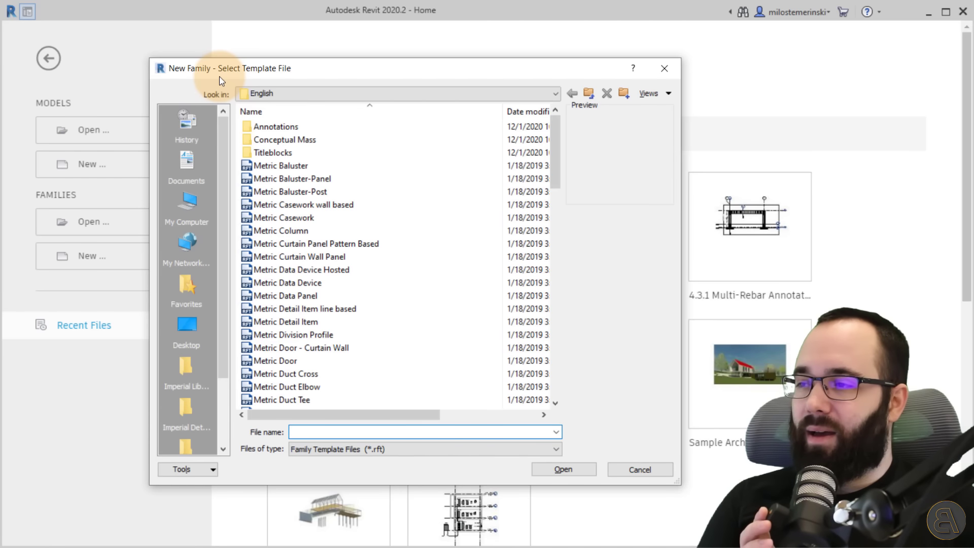
pyautogui.moveTo(554, 146); pyautogui.dragTo(550, 182)
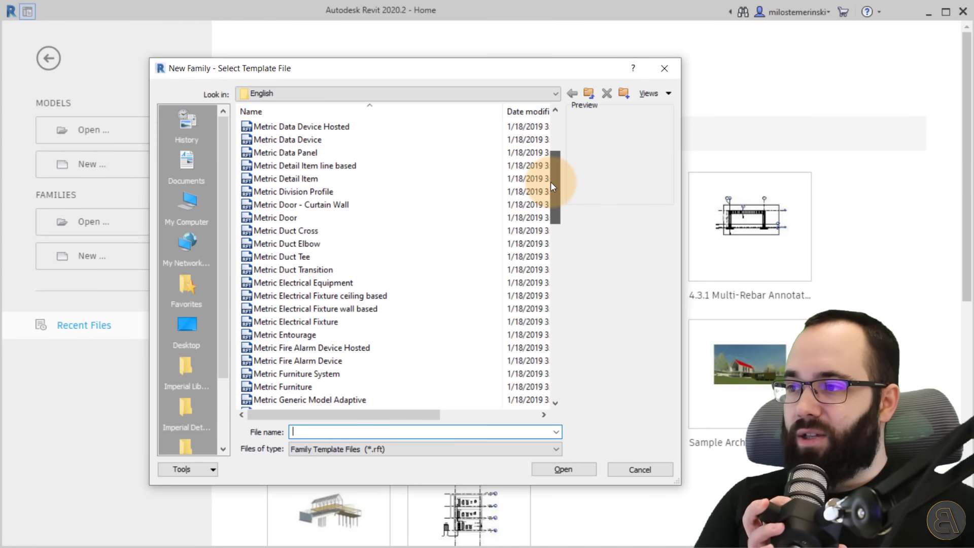
pyautogui.click(292, 220)
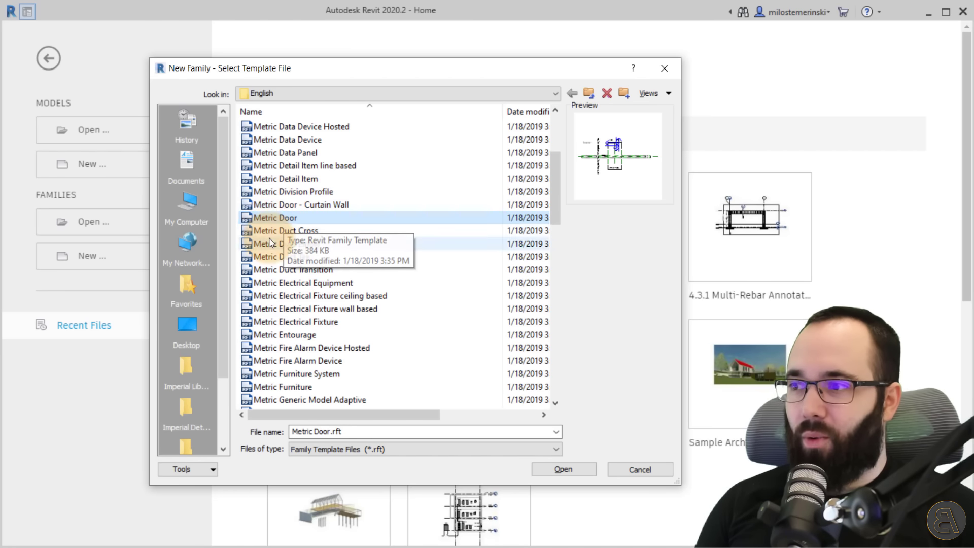
pyautogui.click(587, 472)
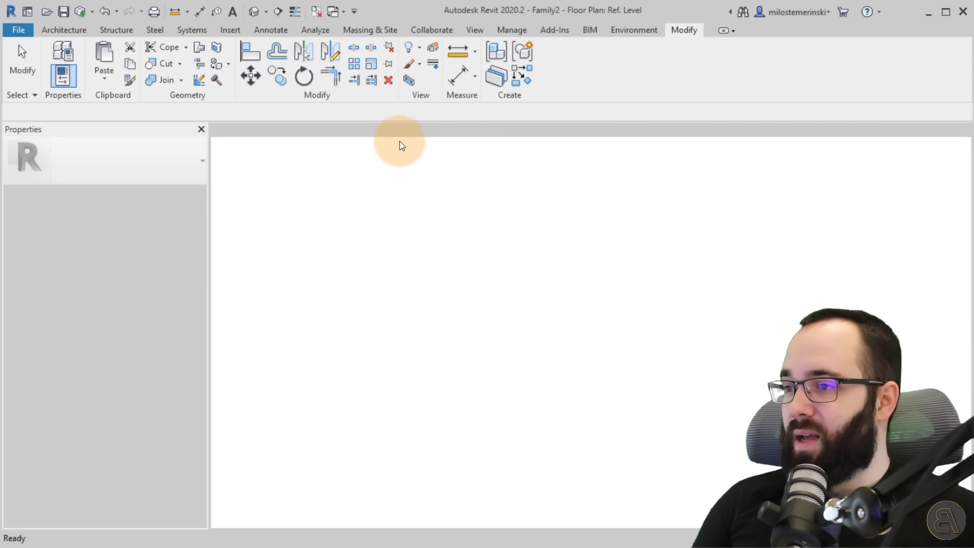
# - Open the door family's default 3D view, turn on thin lines and inspect the door frame around the opening
pyautogui.moveTo(491, 276)
pyautogui.mouseDown(button='middle')
pyautogui.moveTo(498, 272)
pyautogui.moveTo(477, 275)
pyautogui.mouseUp(button='middle')
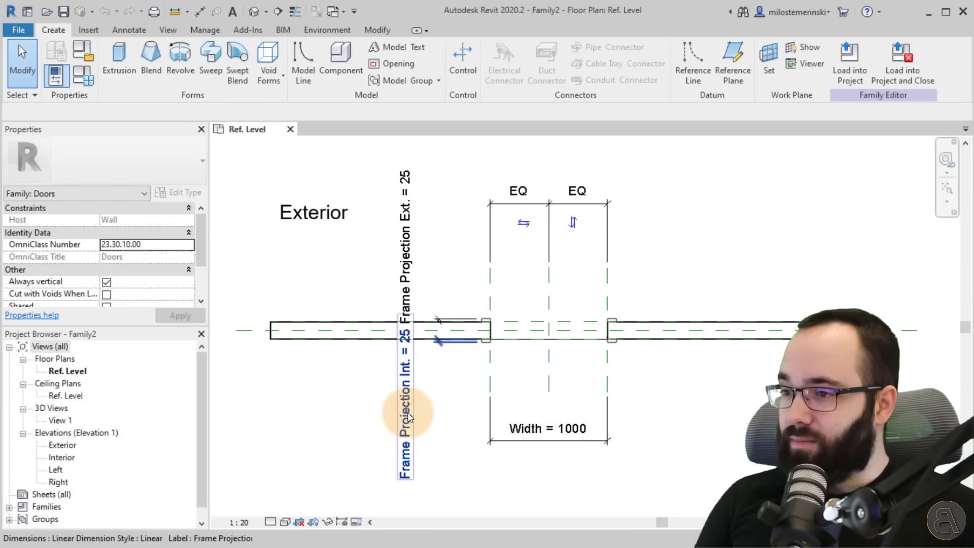
pyautogui.scroll(4, 479, 339)
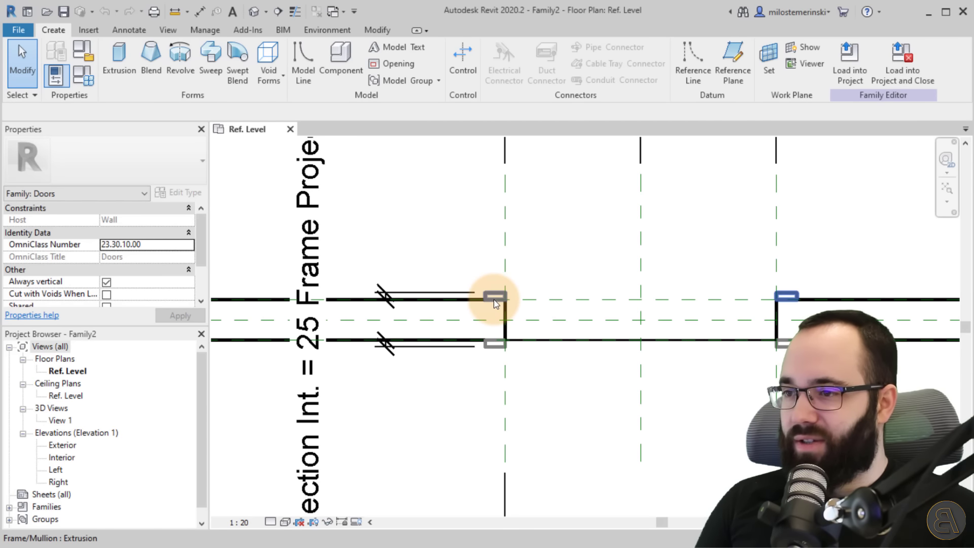
pyautogui.click(252, 14)
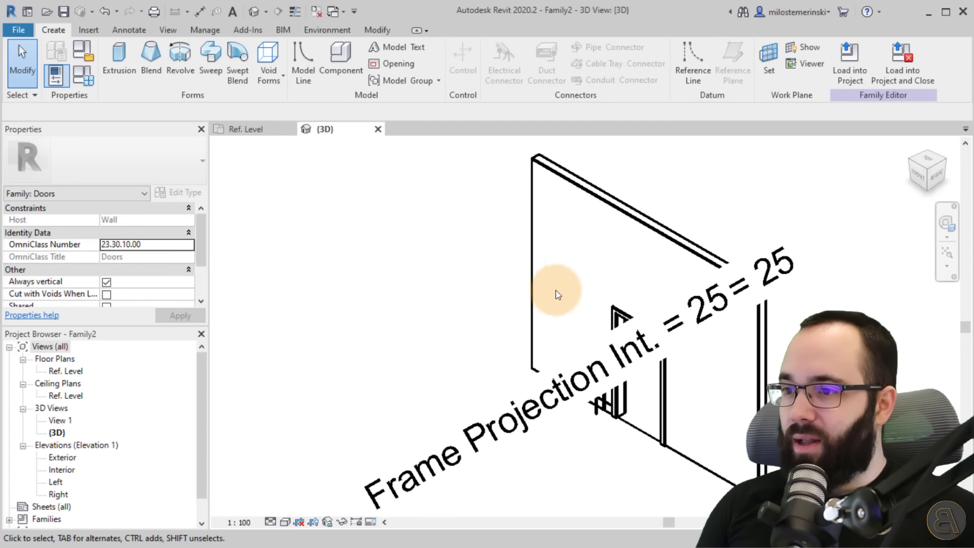
pyautogui.keyDown('shift'); pyautogui.moveTo(554, 294); pyautogui.dragTo(827, 339, button='middle'); pyautogui.keyUp('shift')
pyautogui.scroll(4, 646, 361)
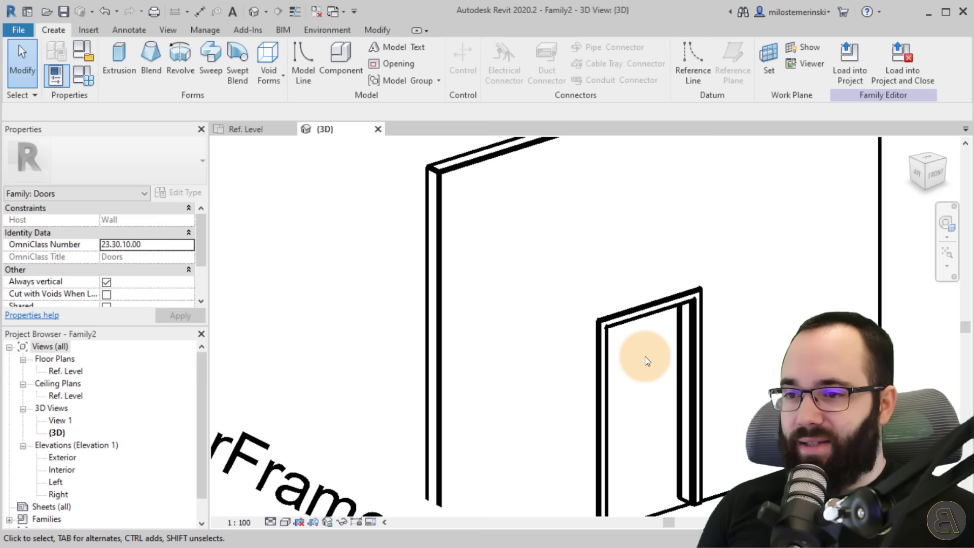
pyautogui.moveTo(646, 361); pyautogui.dragTo(507, 304, button='middle')
pyautogui.scroll(1, 507, 305)
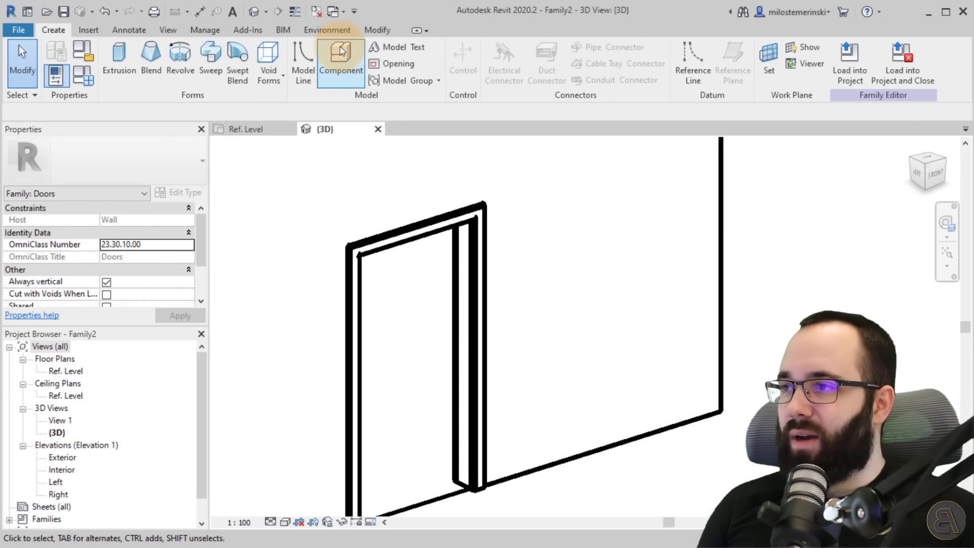
pyautogui.click(295, 11)
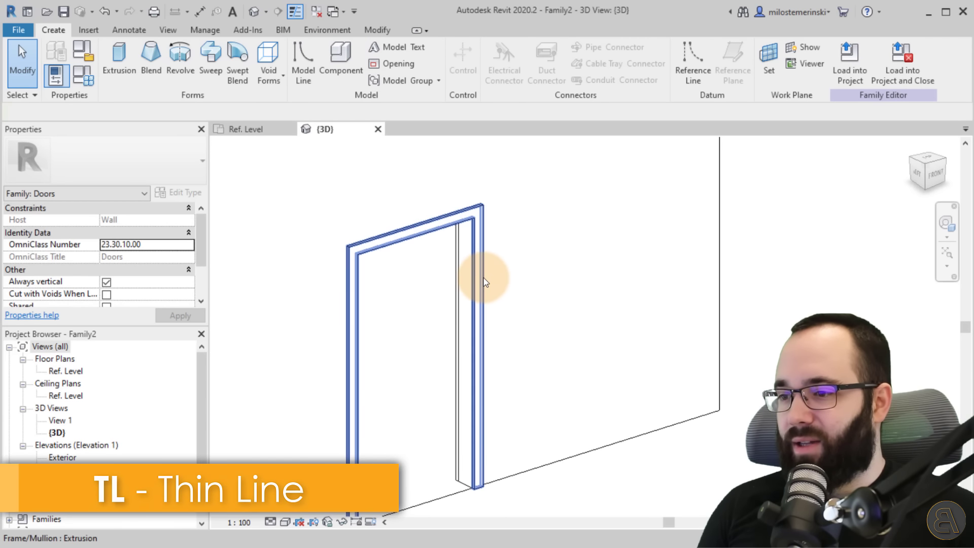
pyautogui.click(482, 275)
pyautogui.click(535, 345)
# - Review the door template's parameters in the Ref. Level floor plan and open the Exterior elevation to examine the opening
pyautogui.click(257, 130)
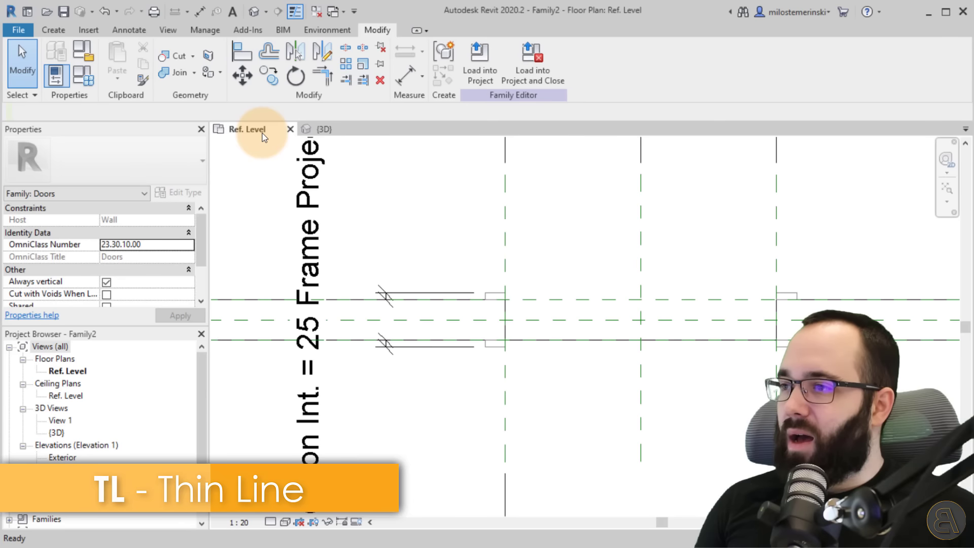
pyautogui.scroll(-3, 487, 393)
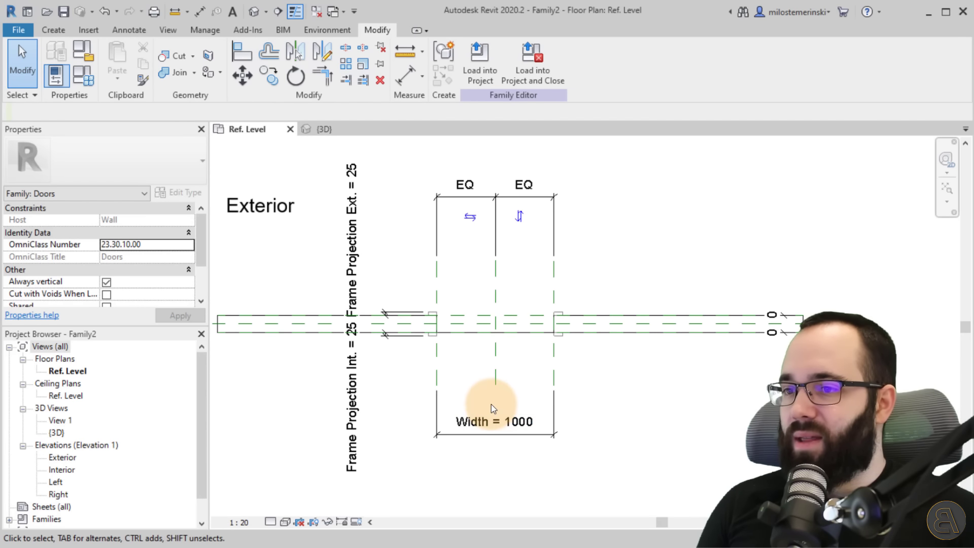
pyautogui.scroll(-1, 491, 406)
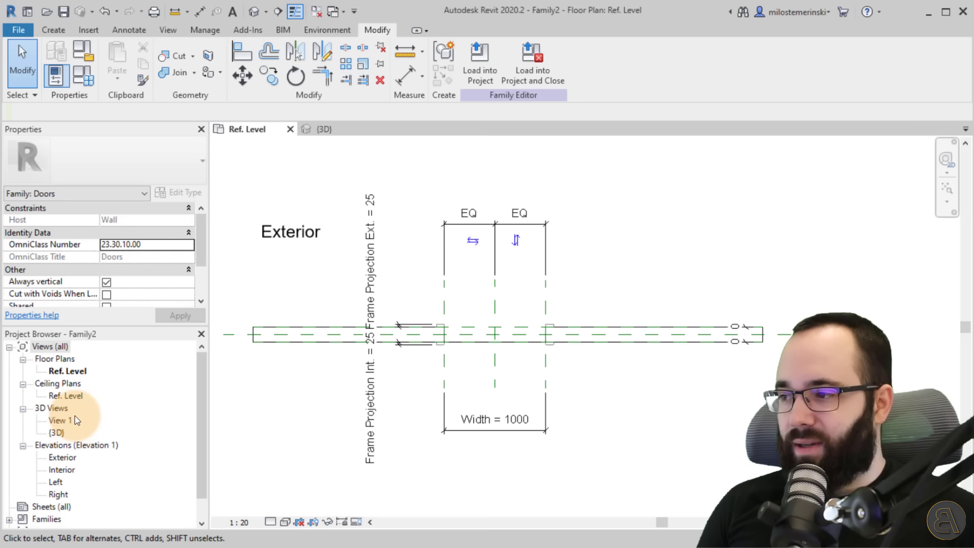
pyautogui.doubleClick(61, 459)
pyautogui.scroll(3, 561, 409)
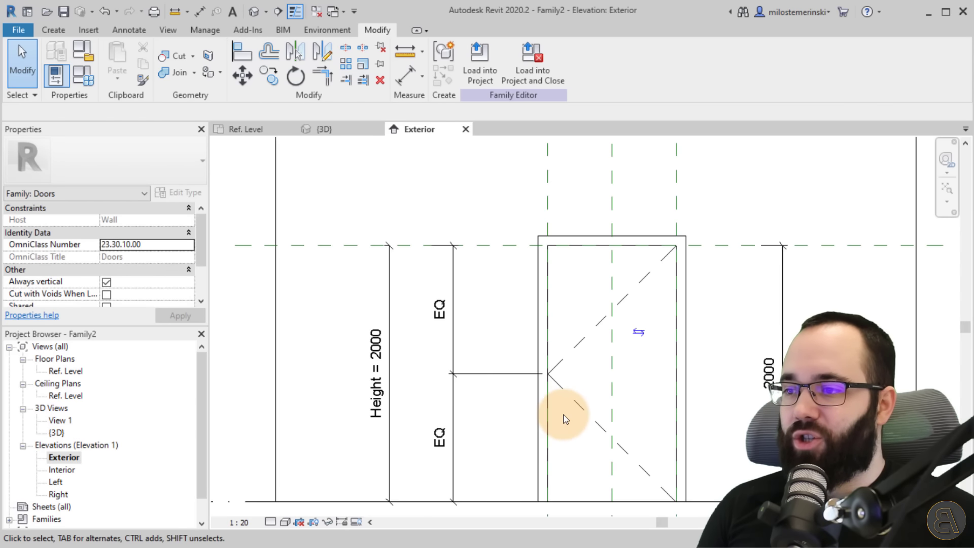
pyautogui.moveTo(560, 409); pyautogui.dragTo(491, 392, button='middle')
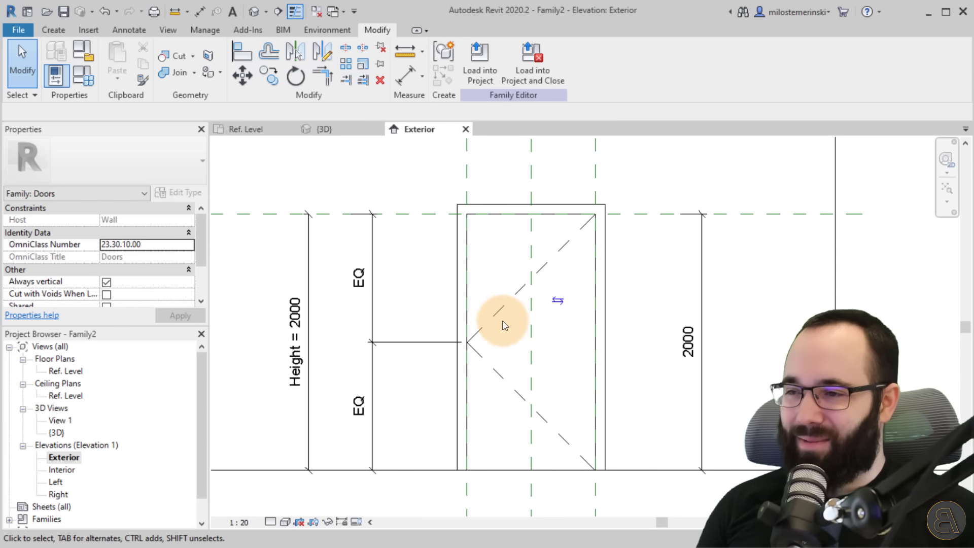
pyautogui.click(454, 302)
pyautogui.click(436, 311)
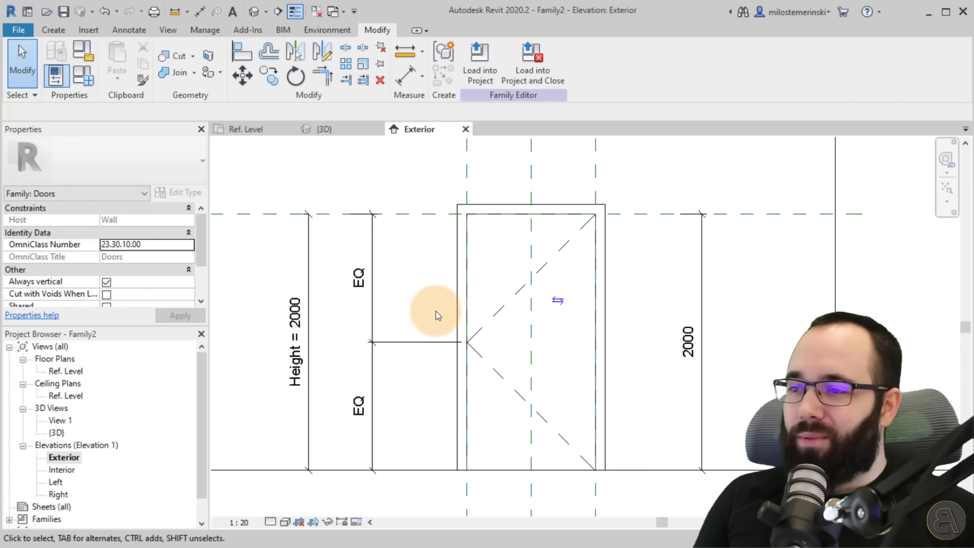
# - Delete the default frame extrusions from both sides of the wall opening in the 3D view
pyautogui.click(338, 129)
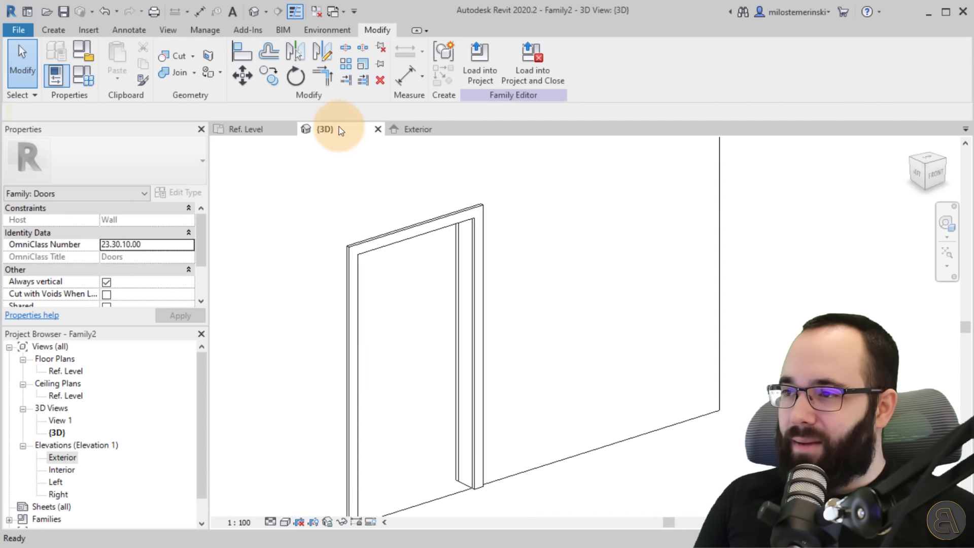
pyautogui.click(370, 253)
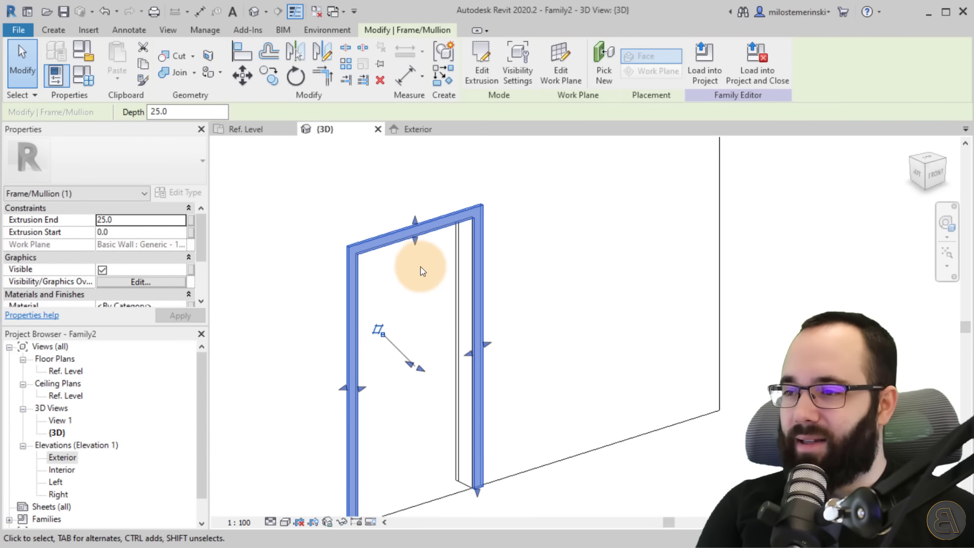
pyautogui.click(401, 288)
pyautogui.keyDown('shift'); pyautogui.moveTo(392, 294); pyautogui.dragTo(439, 258, button='middle'); pyautogui.keyUp('shift')
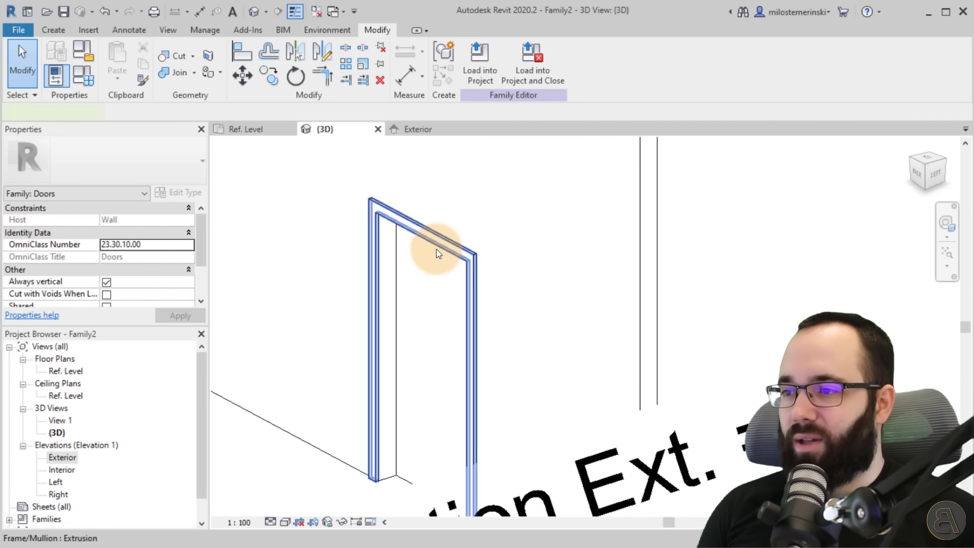
pyautogui.click(440, 261)
pyautogui.press('Delete')
pyautogui.click(471, 285)
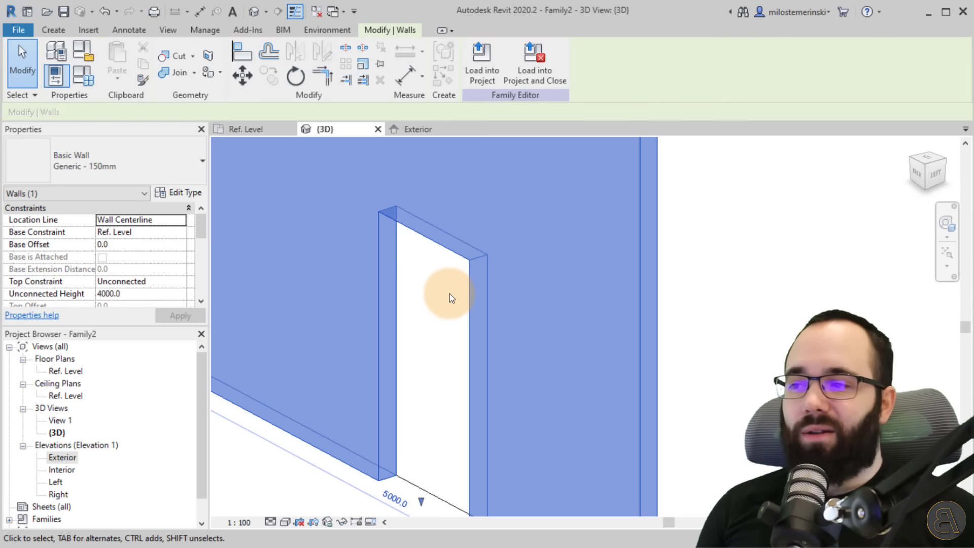
pyautogui.click(565, 299)
pyautogui.keyDown('shift'); pyautogui.moveTo(565, 300); pyautogui.dragTo(361, 300, button='middle'); pyautogui.keyUp('shift')
pyautogui.scroll(-3, 425, 325)
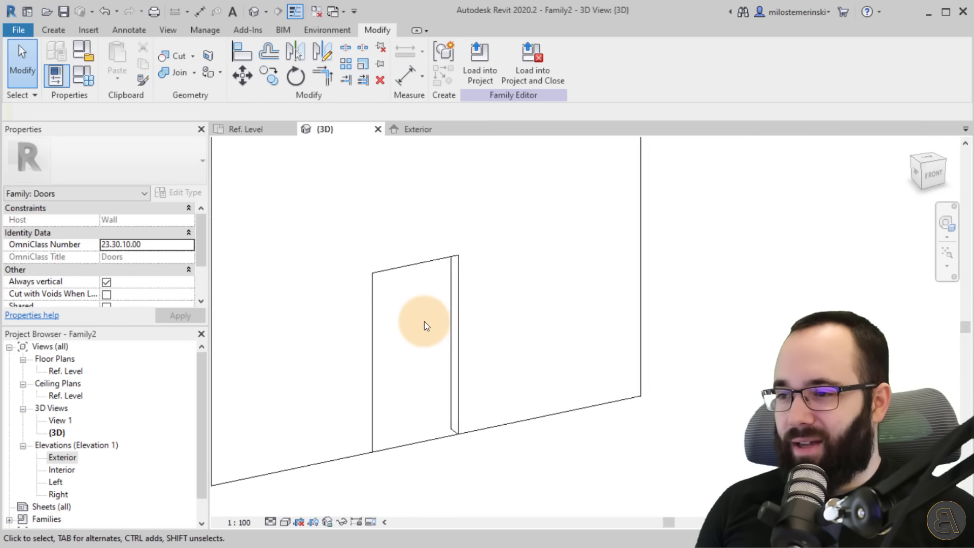
pyautogui.scroll(1, 427, 325)
pyautogui.moveTo(427, 325); pyautogui.dragTo(470, 328, button='middle')
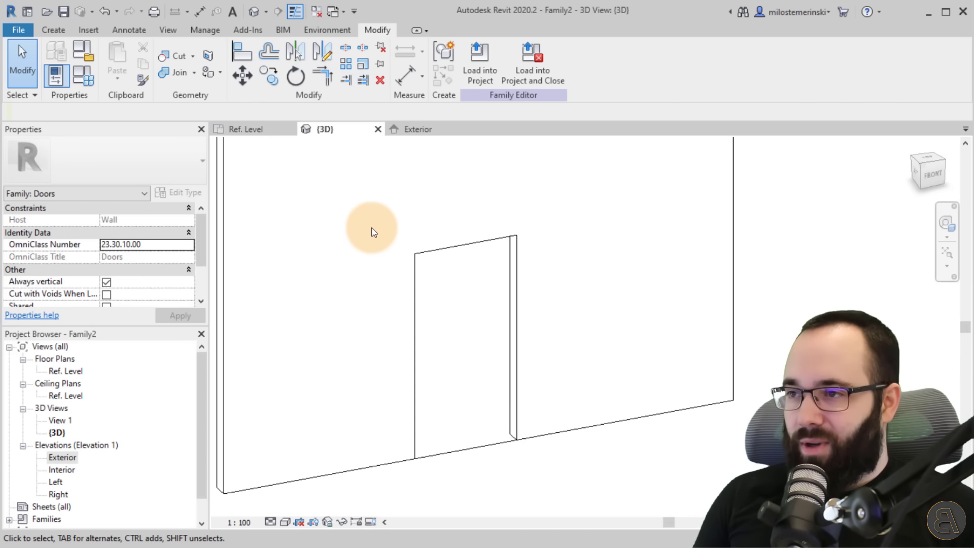
# - Return to the Exterior elevation and bring the whole door opening into view
pyautogui.click(416, 129)
pyautogui.moveTo(489, 248); pyautogui.dragTo(447, 273, button='middle')
pyautogui.scroll(-1, 456, 260)
pyautogui.scroll(1, 446, 269)
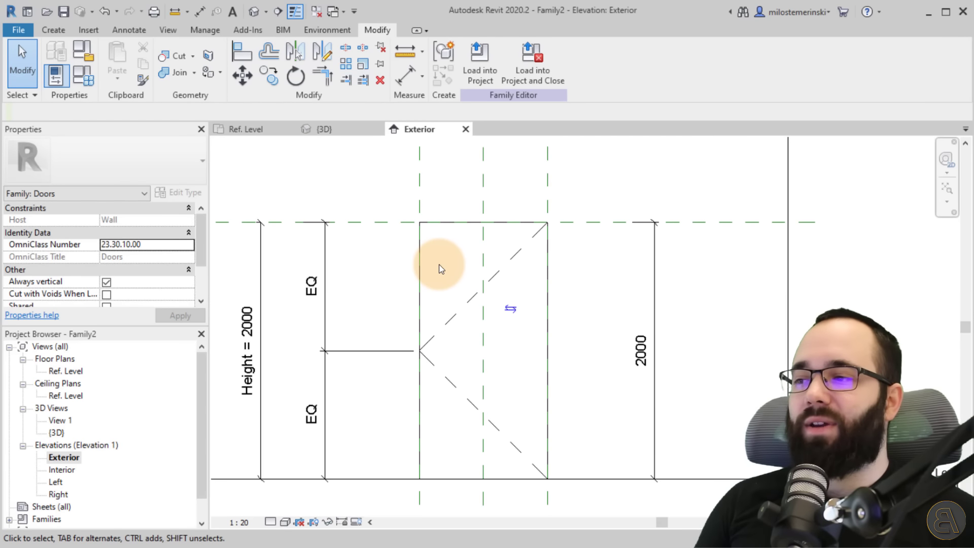
# - Inspect the door opening's height in the Exterior elevation and its width and side reference planes in the Ref. Level floor plan
pyautogui.click(421, 281)
pyautogui.click(452, 276)
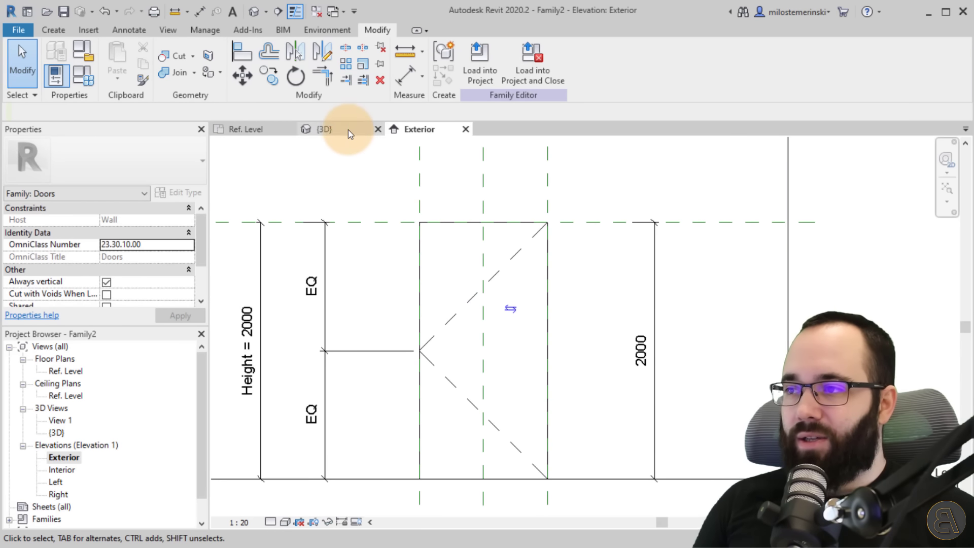
pyautogui.click(348, 130)
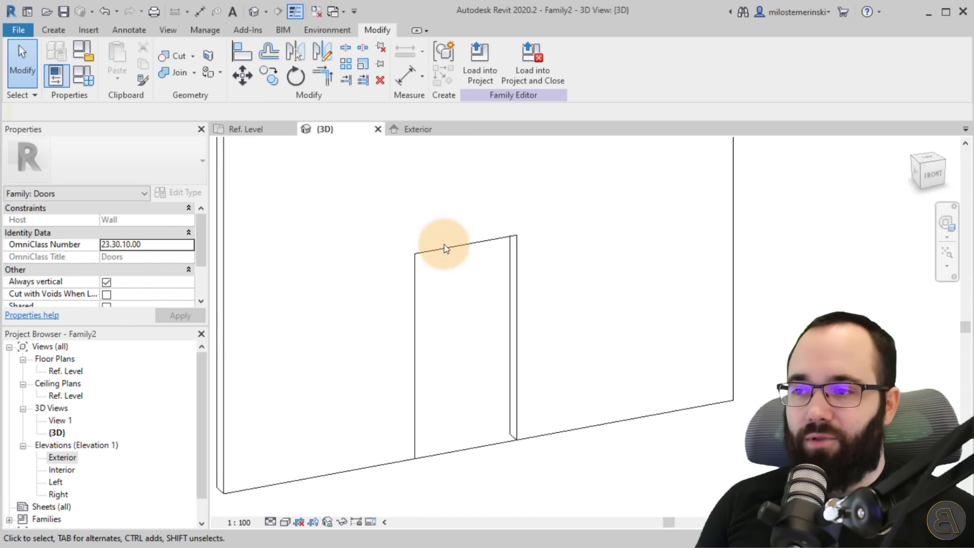
pyautogui.click(411, 128)
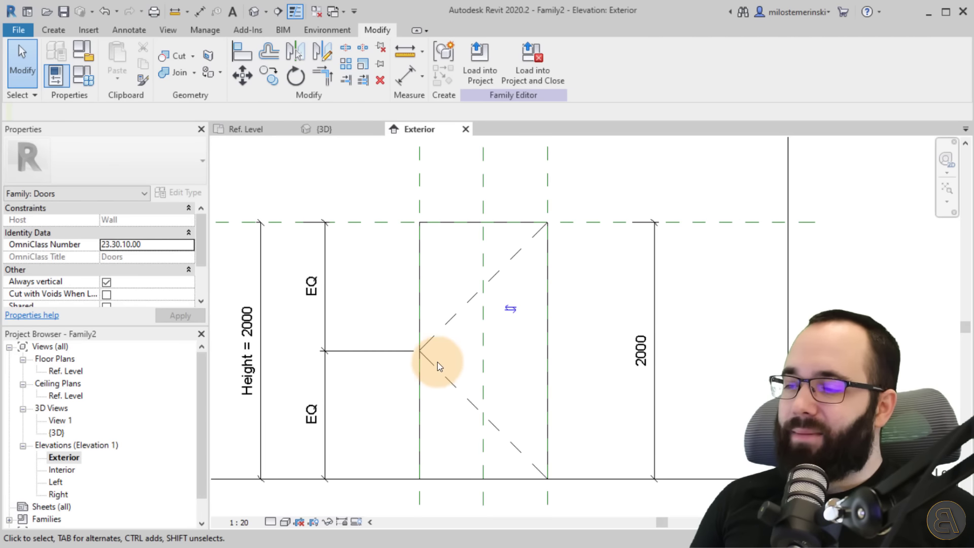
pyautogui.scroll(-1, 455, 344)
pyautogui.moveTo(456, 345); pyautogui.dragTo(471, 339, button='middle')
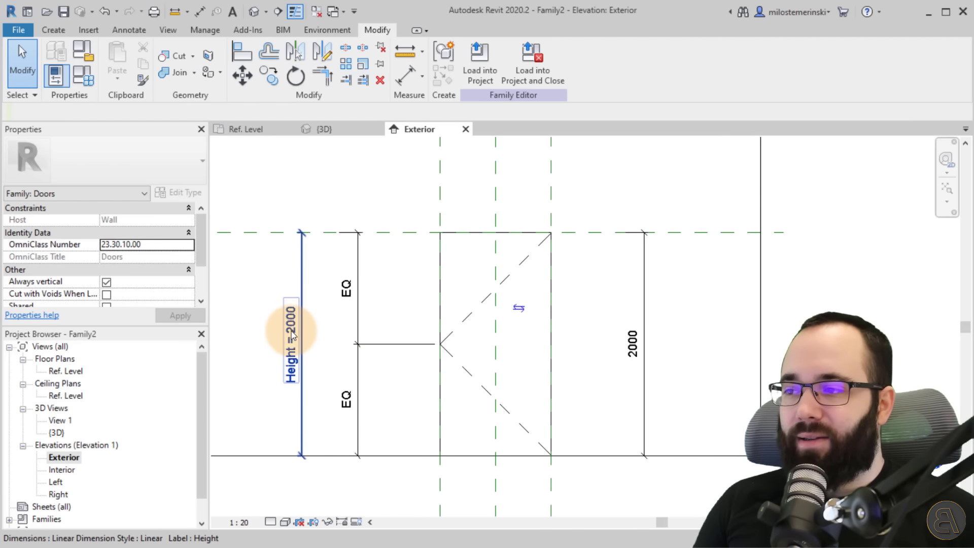
pyautogui.click(251, 128)
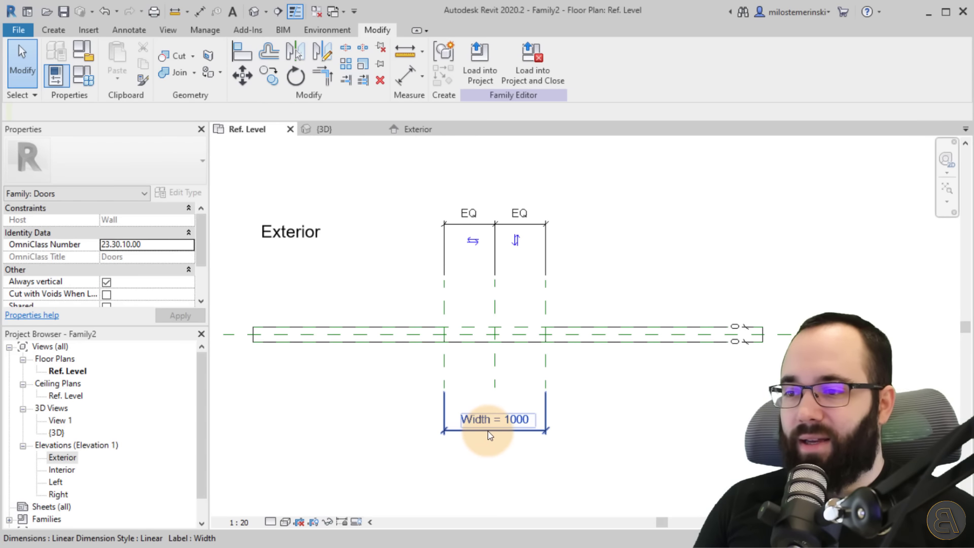
pyautogui.scroll(1, 503, 409)
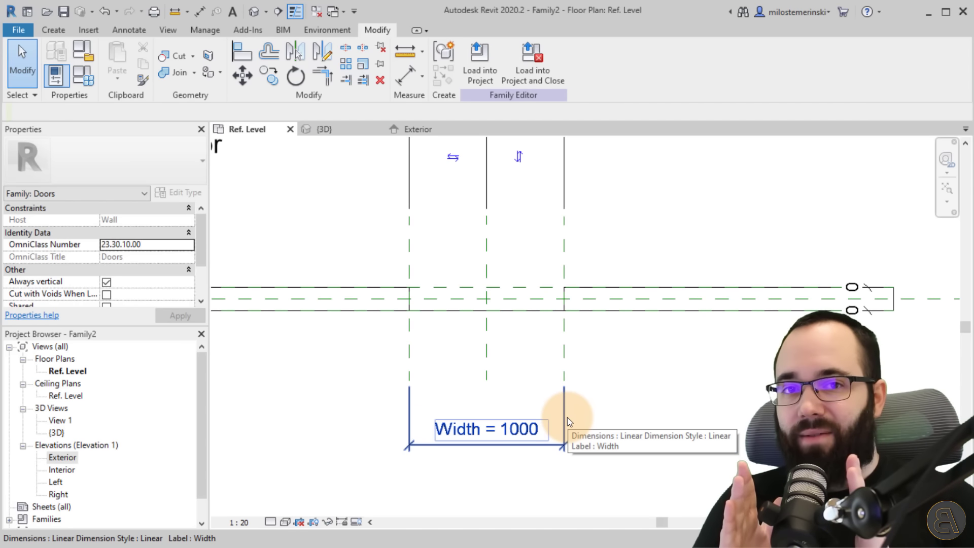
pyautogui.scroll(3, 413, 304)
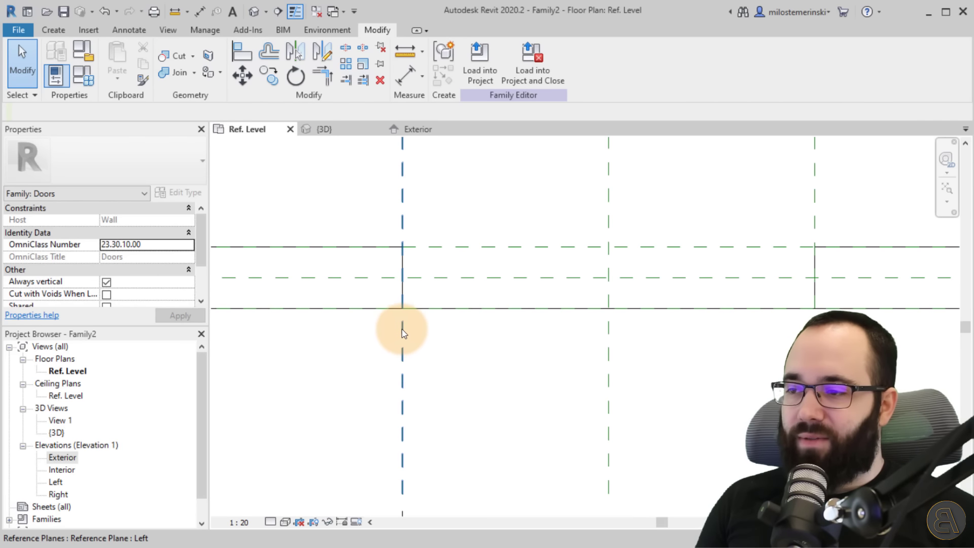
pyautogui.scroll(2, 391, 276)
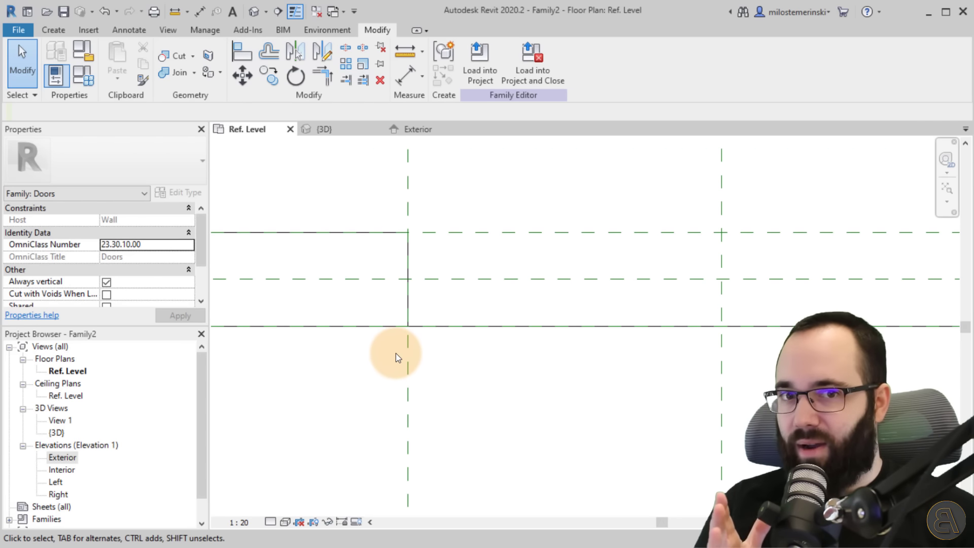
pyautogui.scroll(-4, 533, 354)
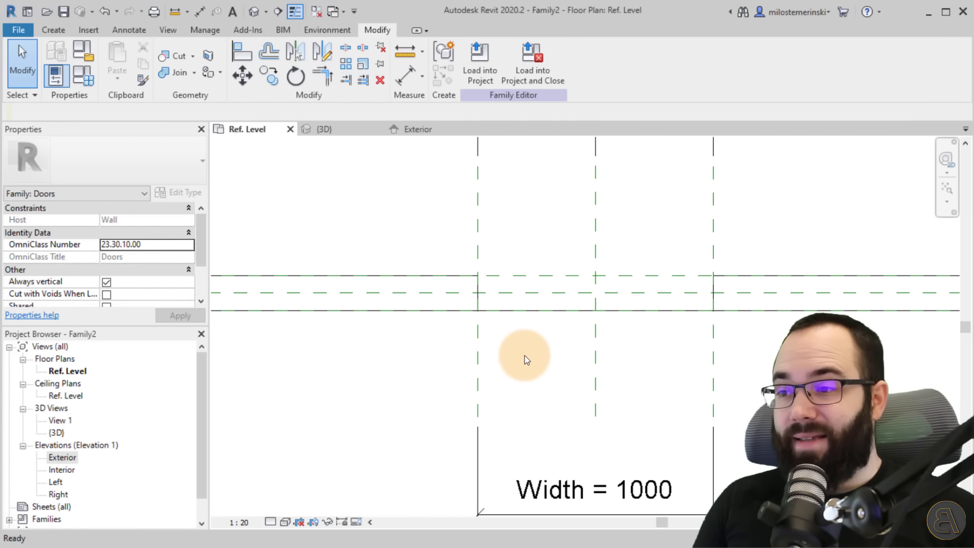
pyautogui.scroll(-1, 524, 365)
pyautogui.moveTo(525, 367); pyautogui.dragTo(511, 317, button='middle')
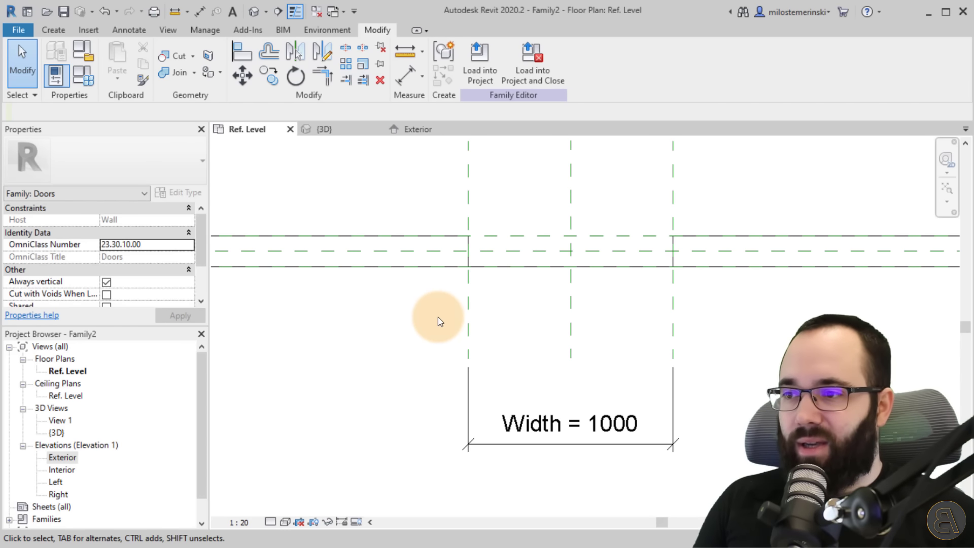
# - In the Exterior elevation, draw vertical reference planes about 74 mm outside the opening's left edge and about 60 mm outside its right edge
pyautogui.click(430, 129)
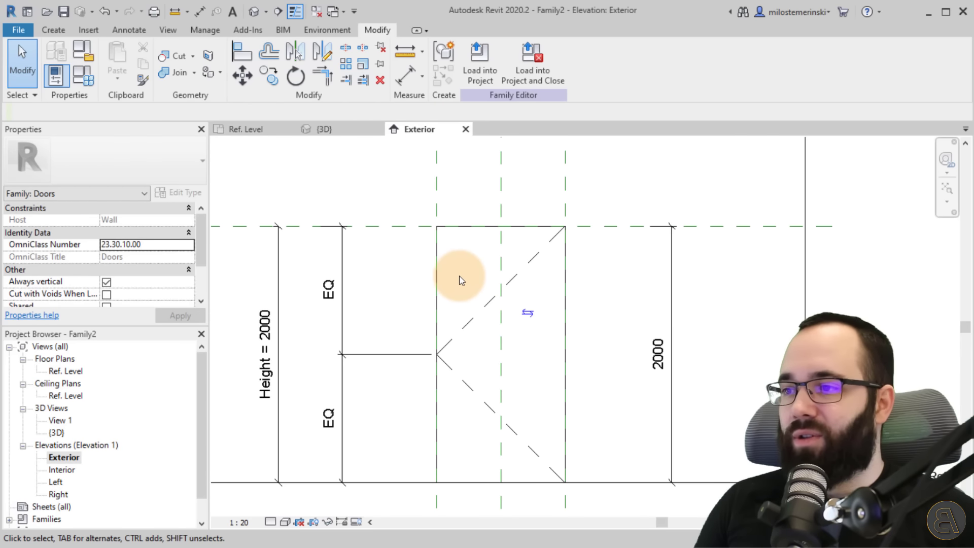
pyautogui.moveTo(460, 274); pyautogui.dragTo(471, 283, button='middle')
pyautogui.click(52, 30)
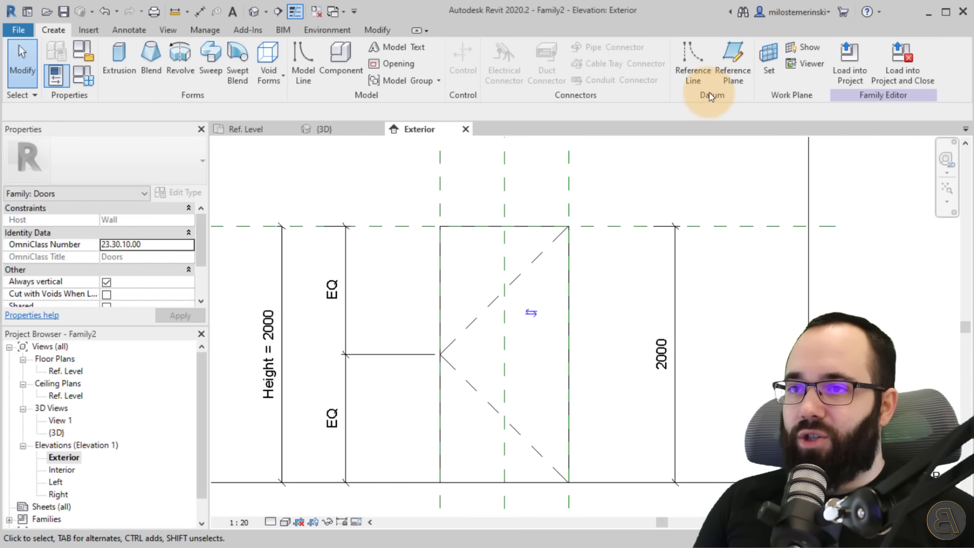
pyautogui.click(730, 73)
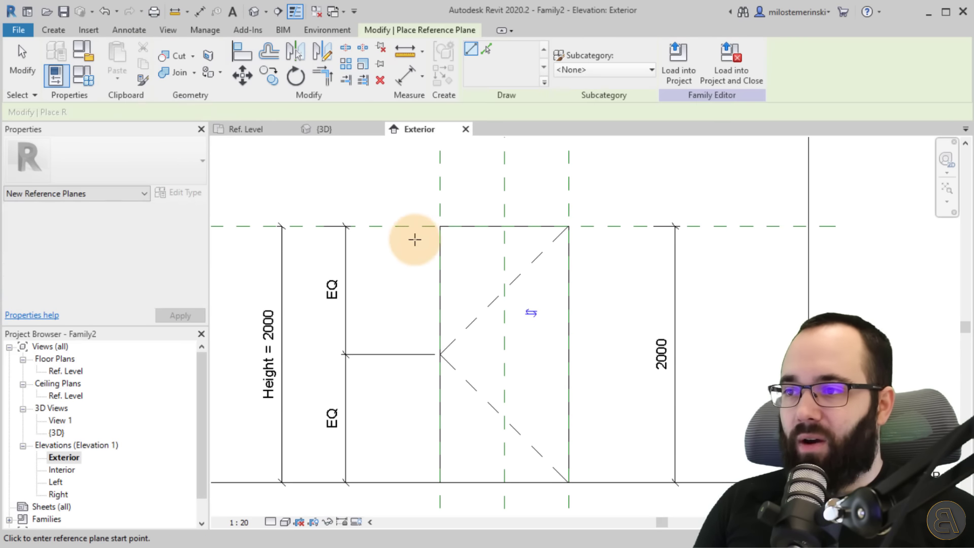
pyautogui.click(431, 196)
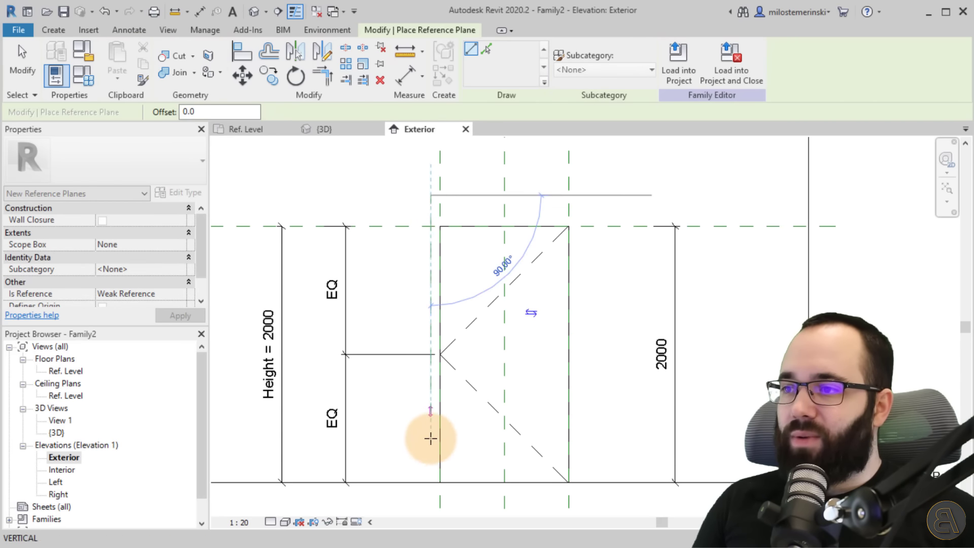
pyautogui.click(431, 500)
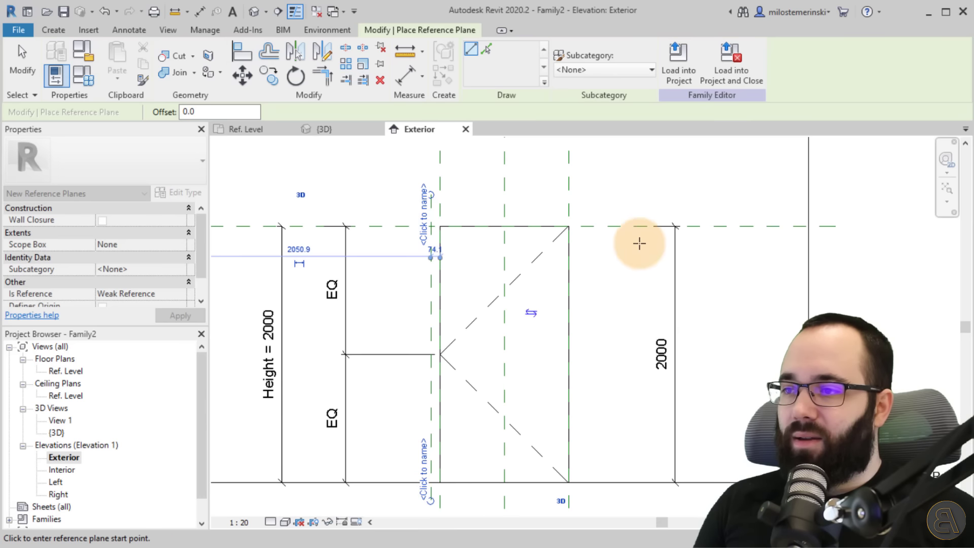
pyautogui.click(576, 194)
pyautogui.click(570, 500)
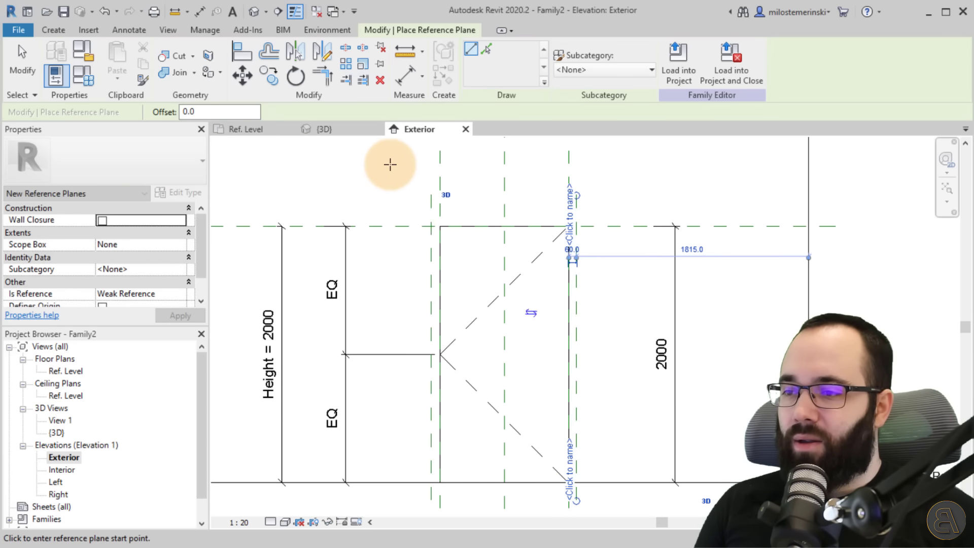
# - Draw a horizontal reference plane about 71 mm above the top of the door opening, spanning past both side planes
pyautogui.click(412, 217)
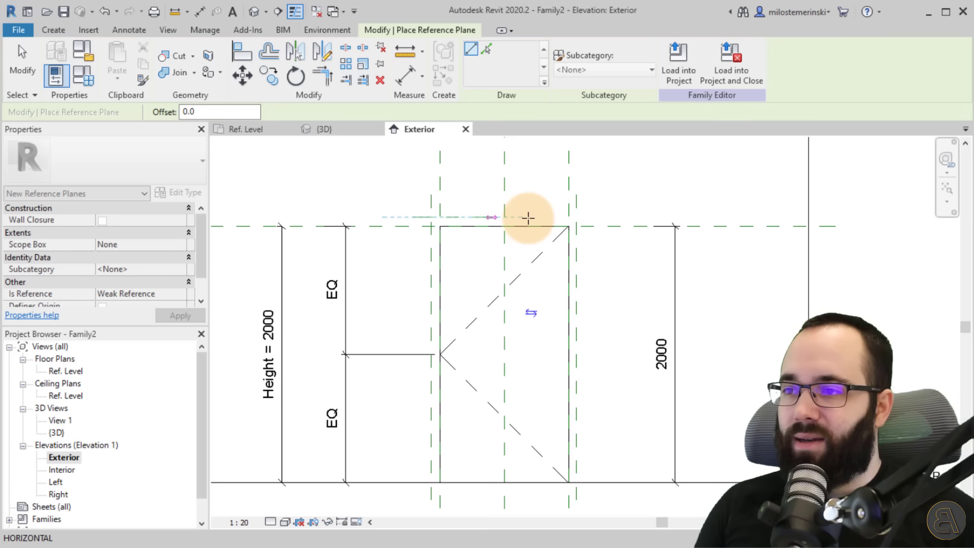
pyautogui.click(600, 228)
pyautogui.press('Escape')
pyautogui.press('Escape')
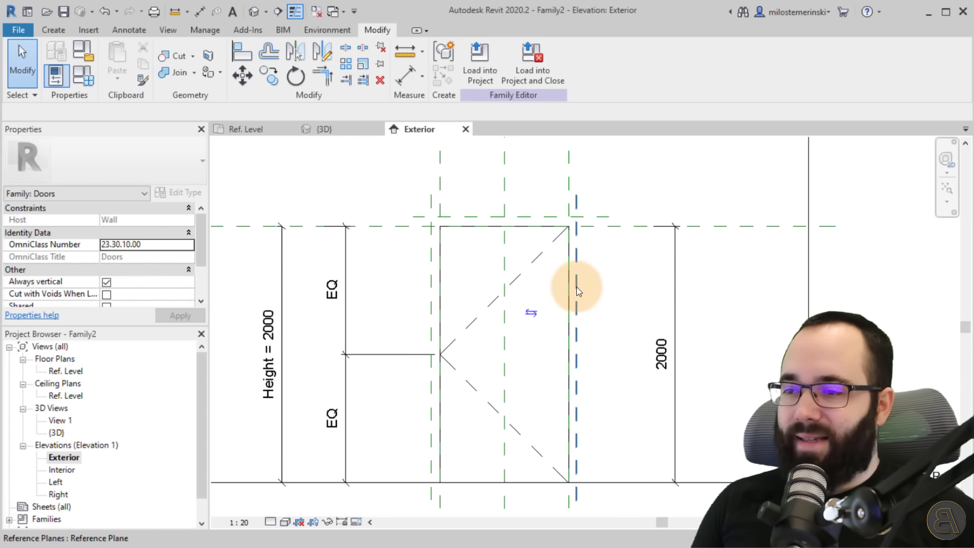
pyautogui.moveTo(597, 307); pyautogui.dragTo(618, 306, button='middle')
pyautogui.moveTo(483, 297); pyautogui.dragTo(495, 300, button='middle')
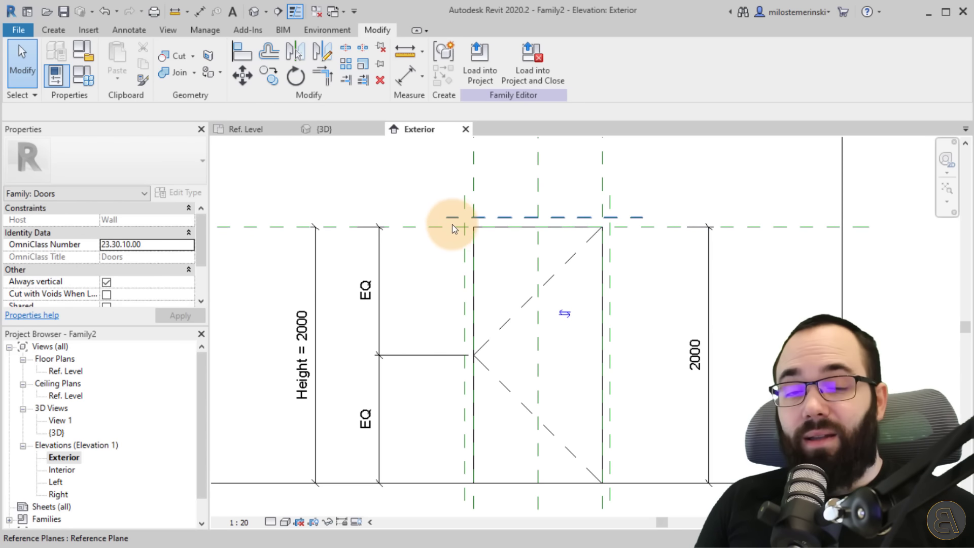
pyautogui.scroll(1, 452, 228)
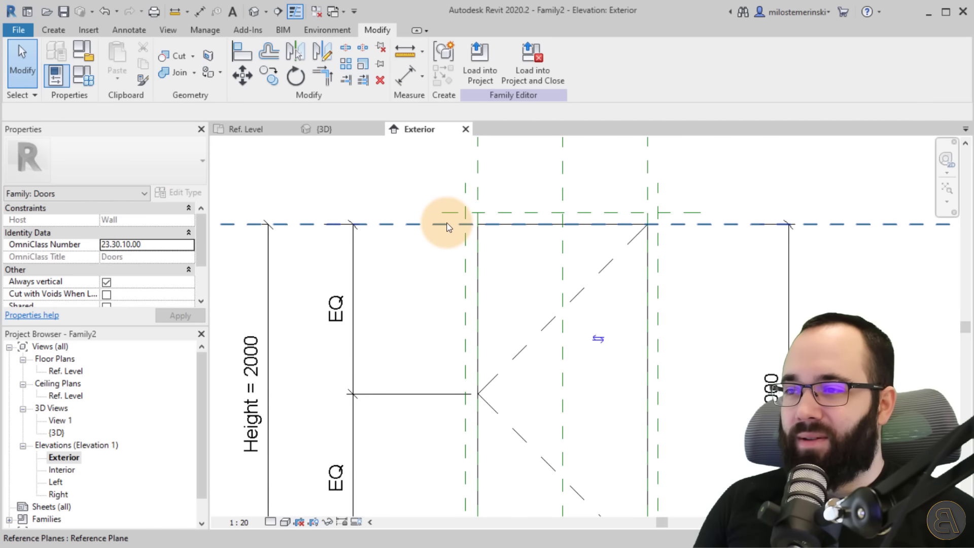
pyautogui.click(446, 212)
pyautogui.click(437, 191)
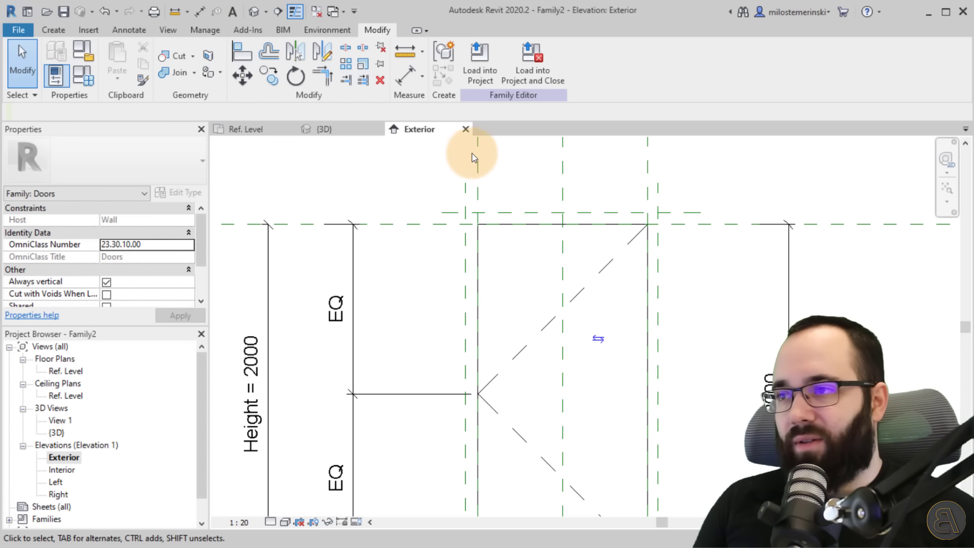
# - Add an aligned dimension between the opening's top reference plane and the new horizontal plane, placed above the Height dimension
pyautogui.click(406, 75)
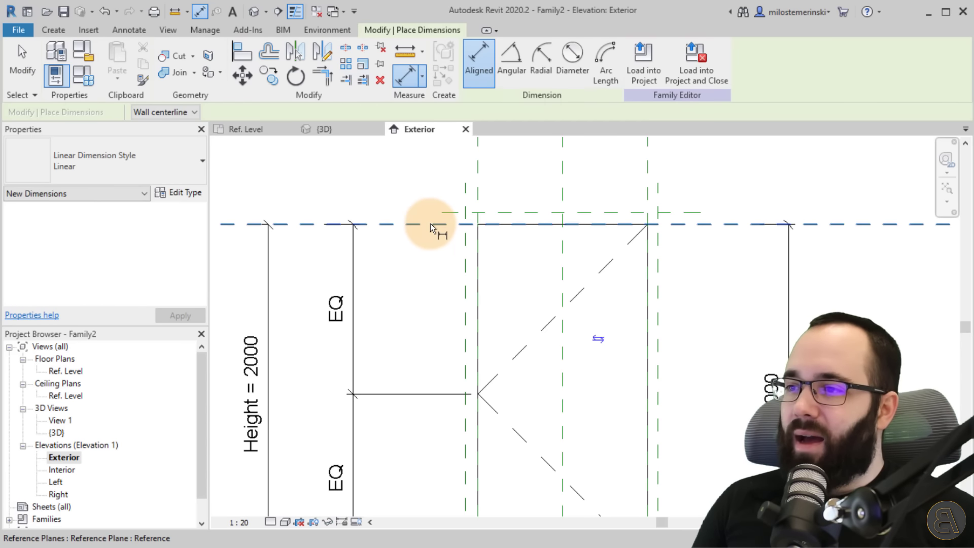
pyautogui.scroll(-1, 434, 230)
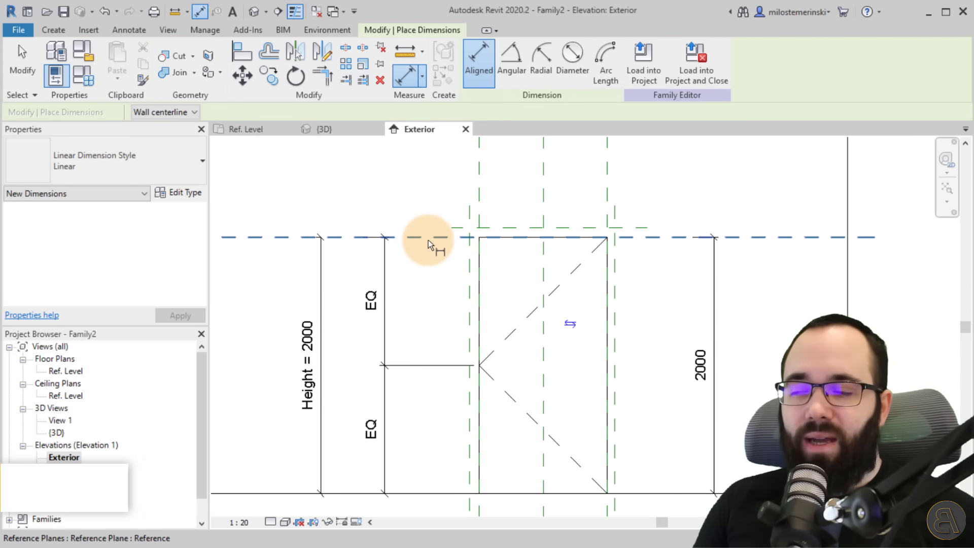
pyautogui.click(422, 236)
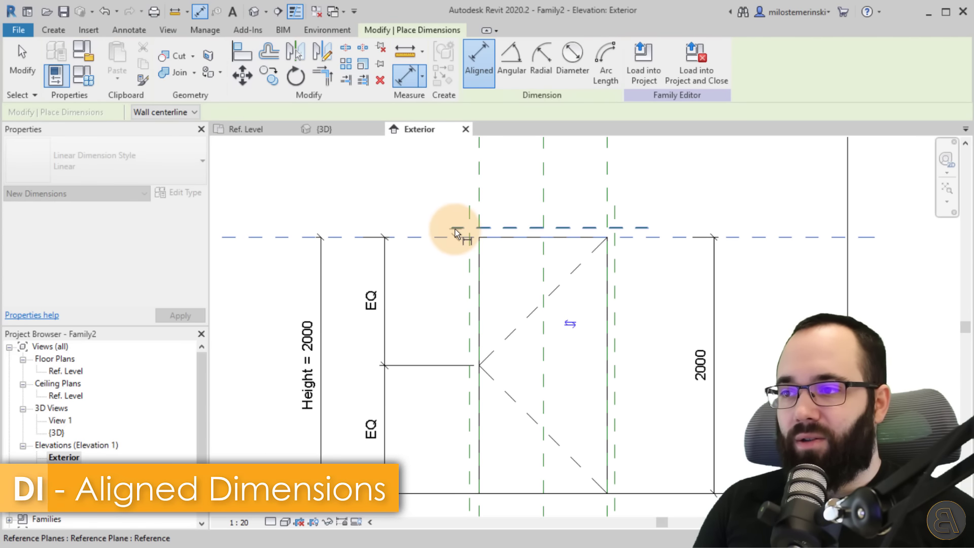
pyautogui.click(455, 229)
pyautogui.click(325, 196)
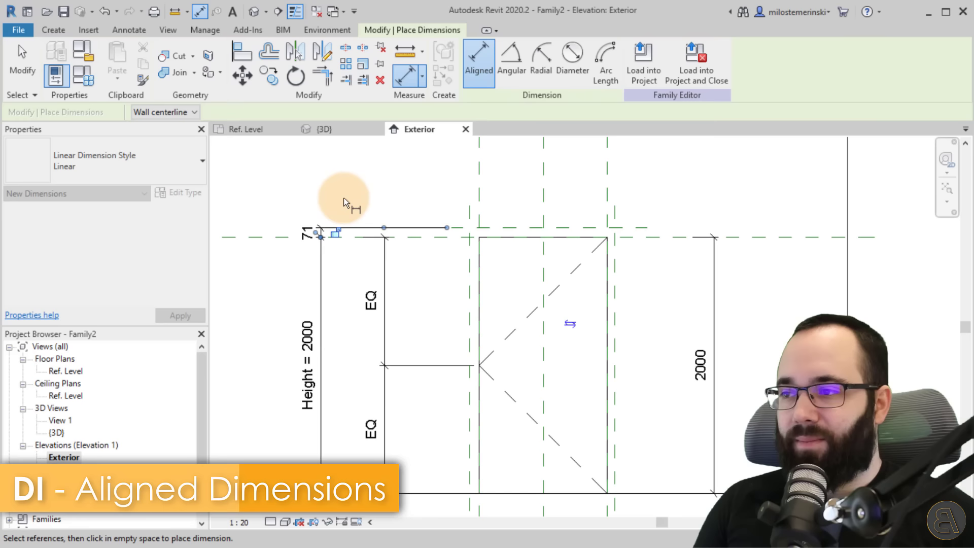
# - Add aligned dimensions above the opening from its left and right reference planes to the neighbouring outer planes
pyautogui.scroll(-3, 480, 211)
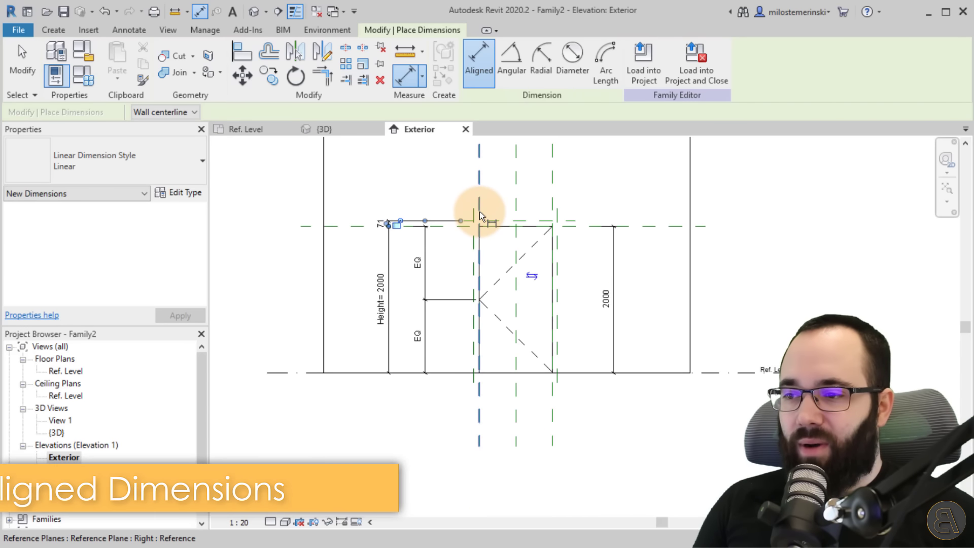
pyautogui.scroll(2, 480, 211)
pyautogui.click(471, 213)
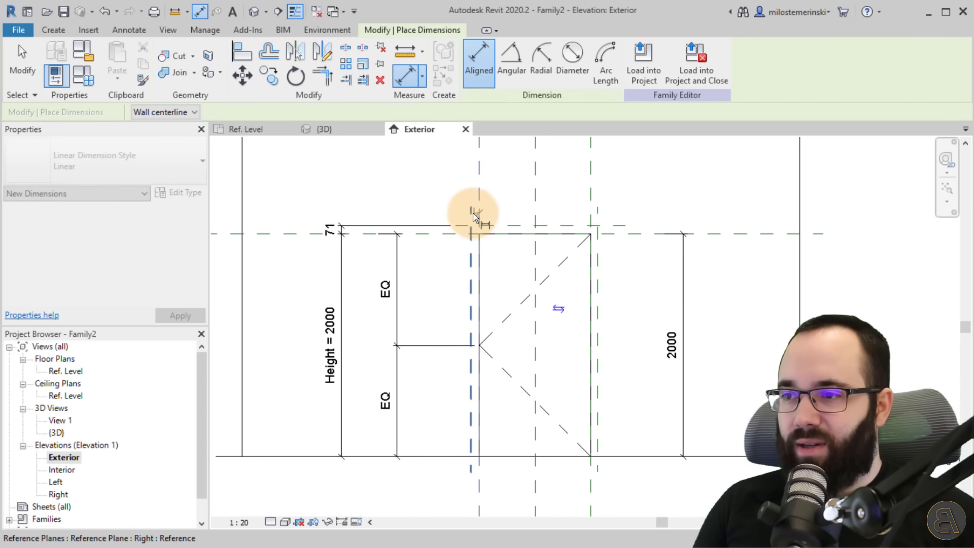
pyautogui.click(434, 169)
pyautogui.click(589, 201)
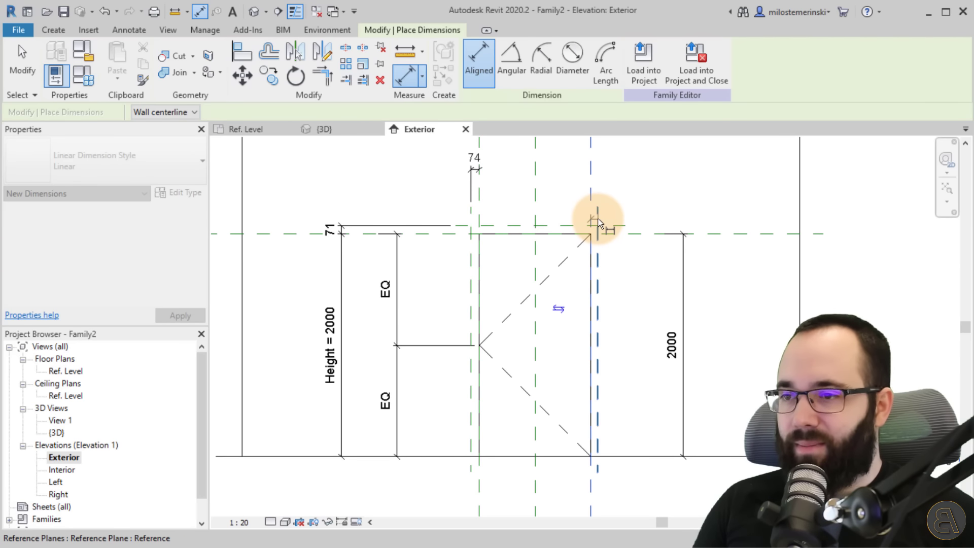
pyautogui.click(627, 171)
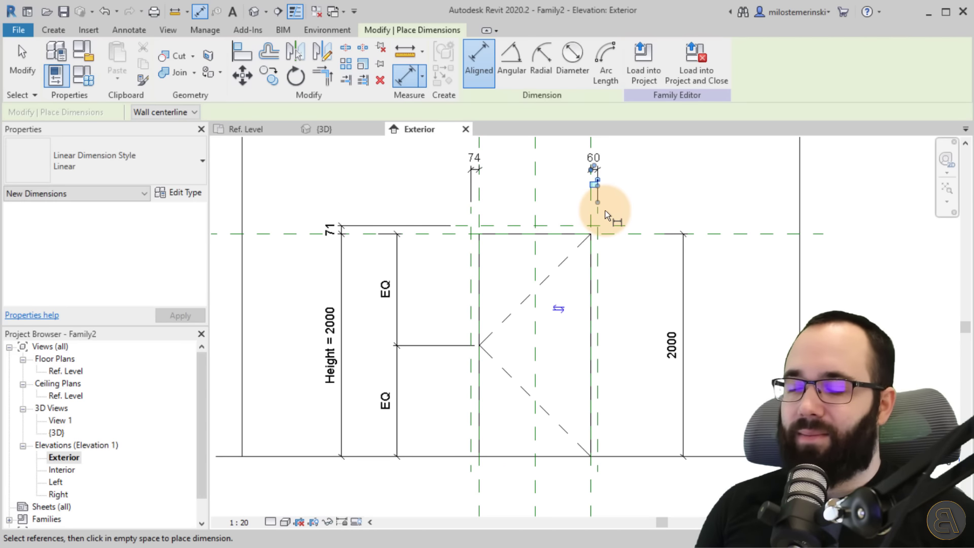
pyautogui.press('Escape')
pyautogui.press('Escape')
# - Label the three outer-plane dimensions with a new family type parameter named Offset, grouped under Dimensions
pyautogui.scroll(2, 507, 223)
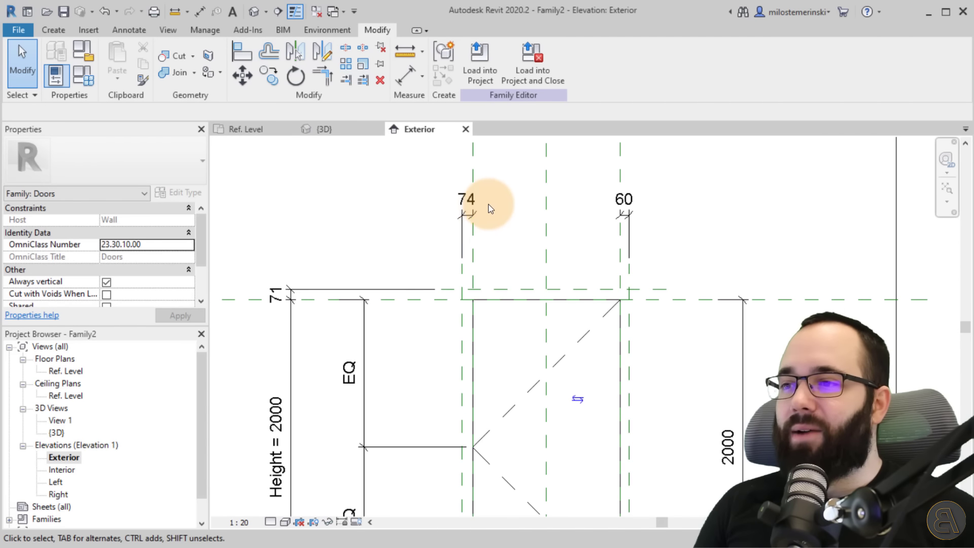
pyautogui.click(631, 202)
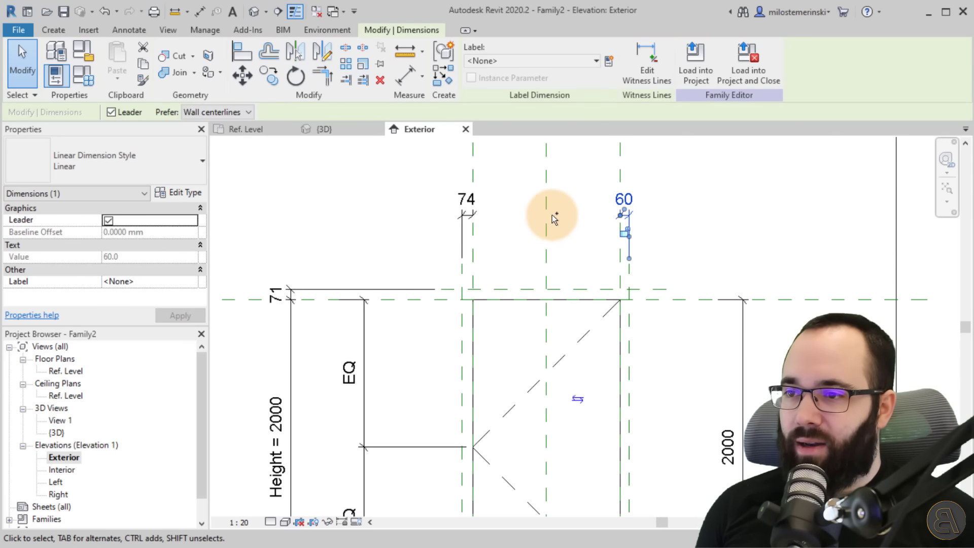
pyautogui.keyDown('ctrl'); pyautogui.click(455, 212); pyautogui.keyUp('ctrl')
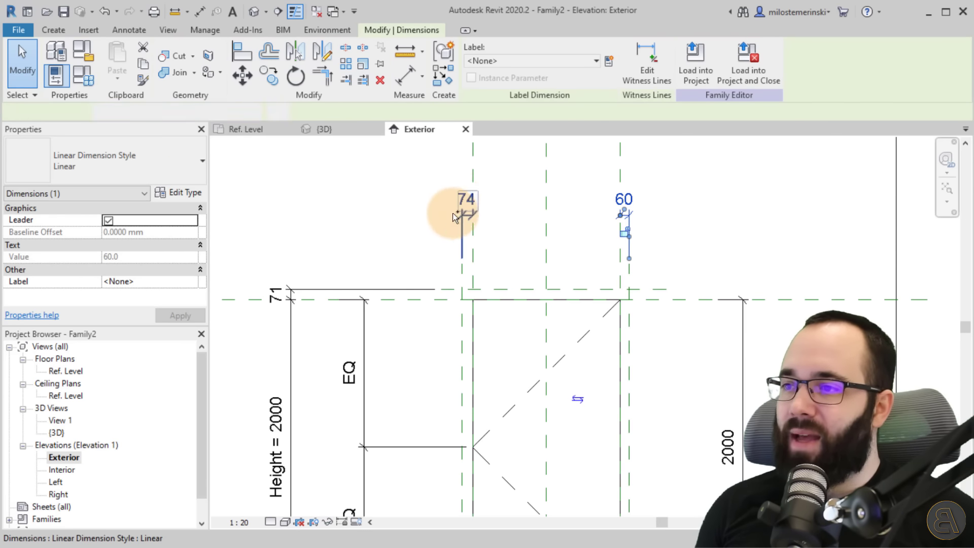
pyautogui.keyDown('ctrl'); pyautogui.click(332, 292); pyautogui.keyUp('ctrl')
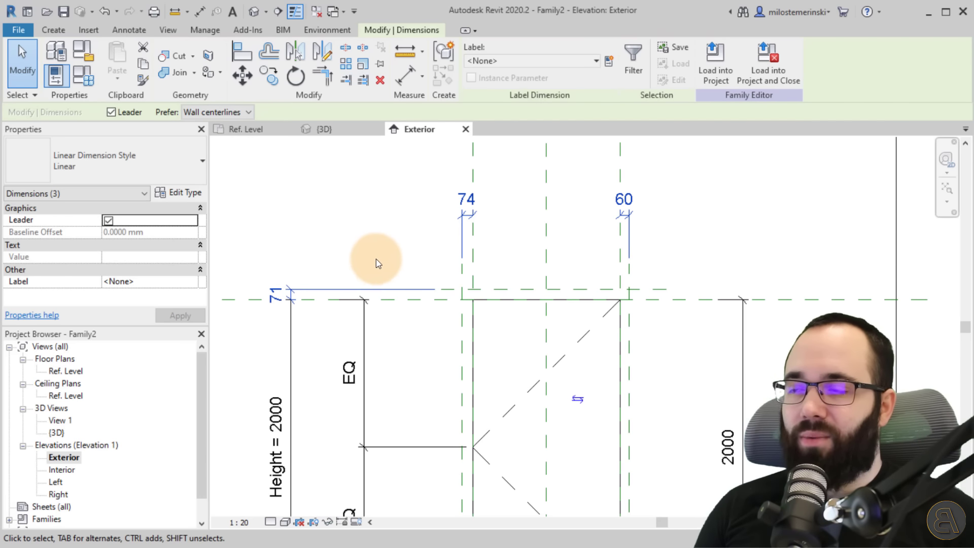
pyautogui.click(610, 62)
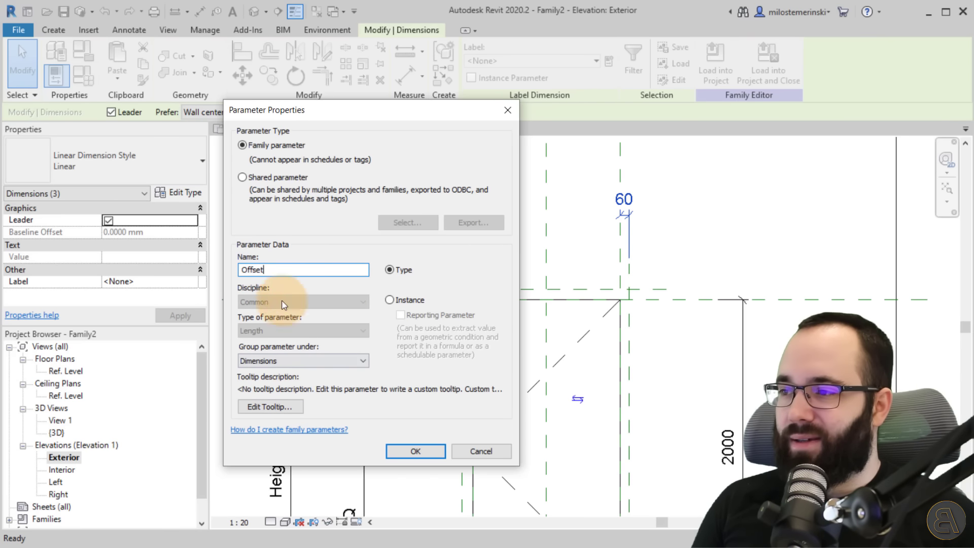
pyautogui.click(415, 451)
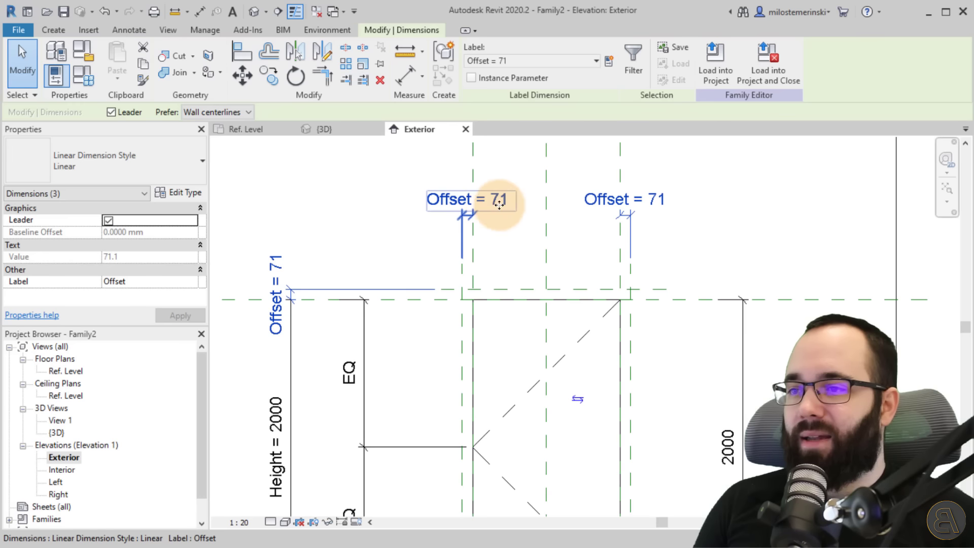
# - Set the Offset parameter to 20 in the family types and apply it to the model
pyautogui.click(87, 77)
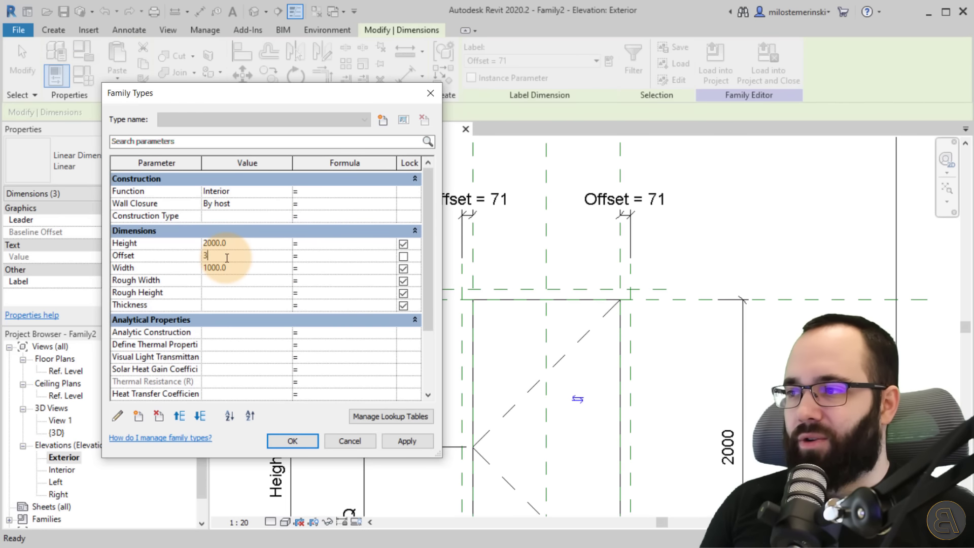
pyautogui.moveTo(227, 258); pyautogui.dragTo(174, 258)
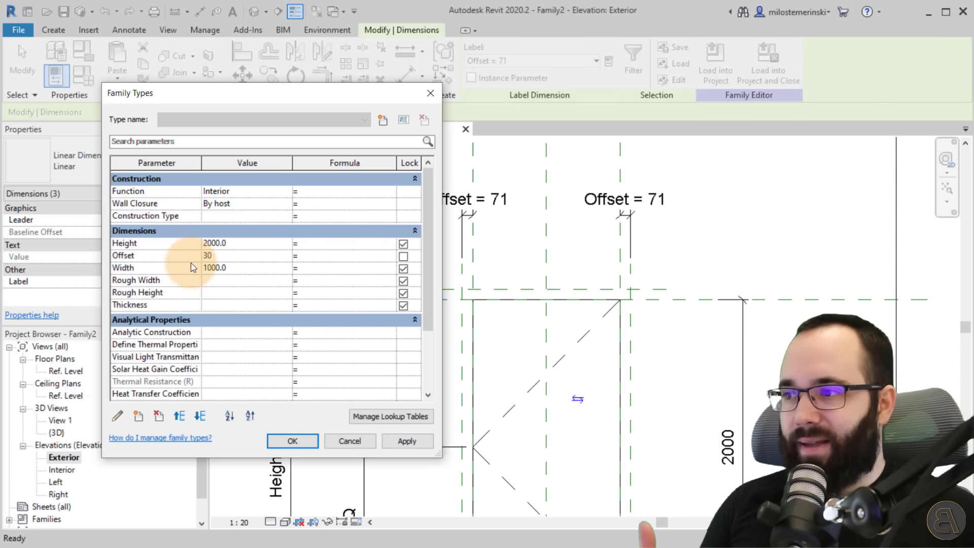
pyautogui.write('20')
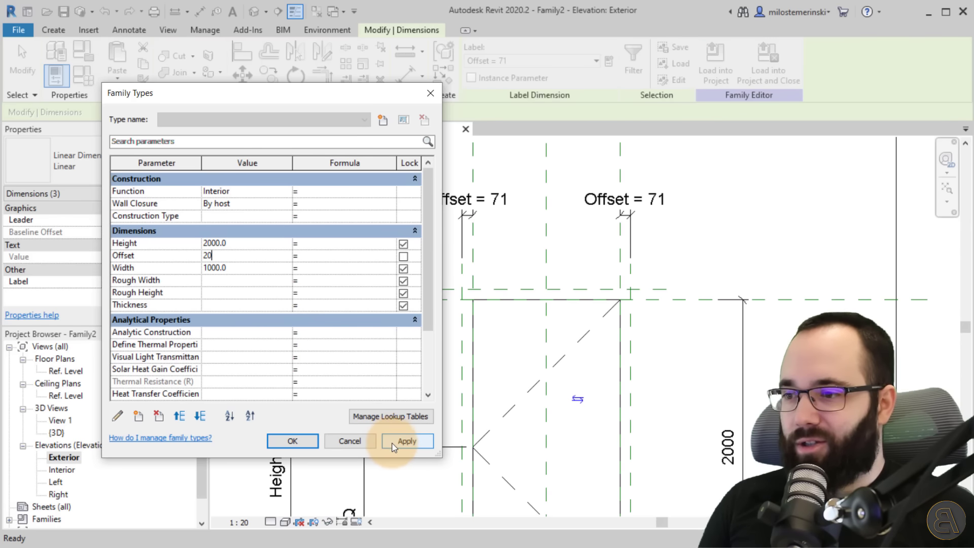
pyautogui.click(393, 447)
pyautogui.click(201, 267)
pyautogui.click(401, 445)
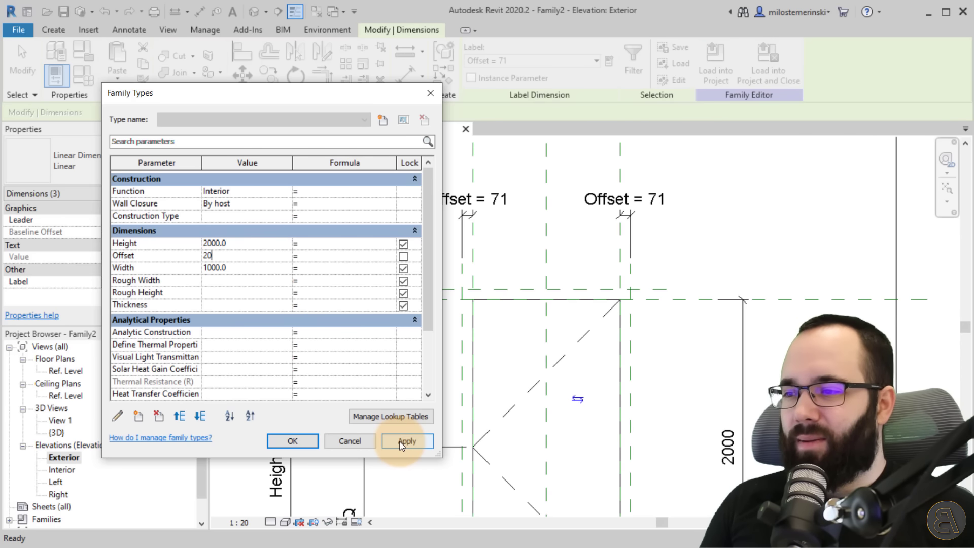
pyautogui.click(290, 442)
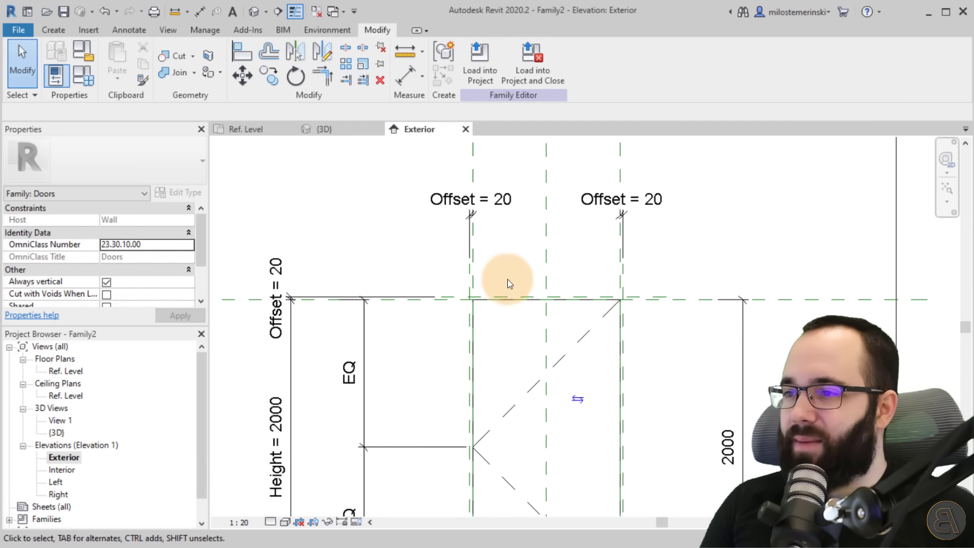
# - Examine the opening cut and the offset reference planes around it in the Exterior elevation
pyautogui.scroll(1, 469, 281)
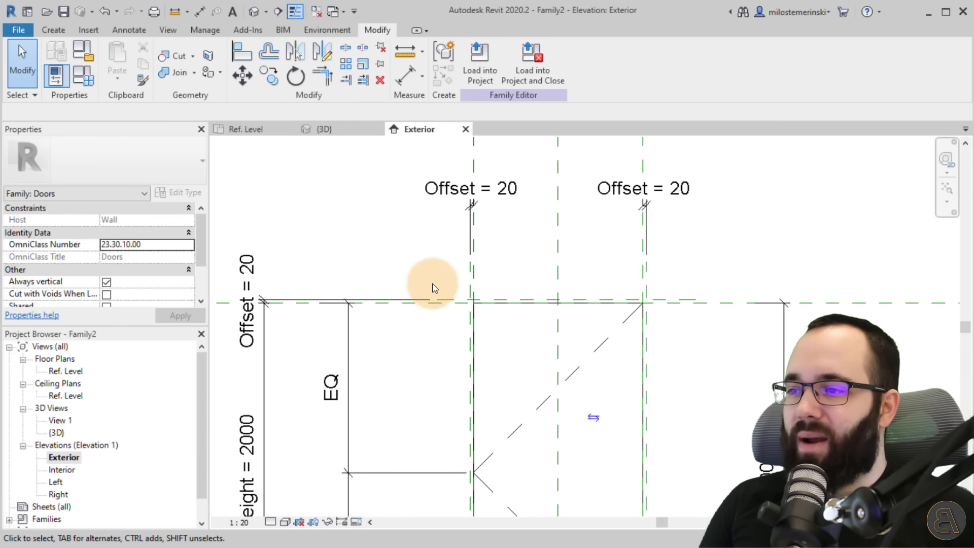
pyautogui.scroll(-2, 445, 280)
pyautogui.moveTo(443, 318); pyautogui.dragTo(409, 238, button='middle')
pyautogui.scroll(3, 438, 295)
pyautogui.scroll(-2, 415, 243)
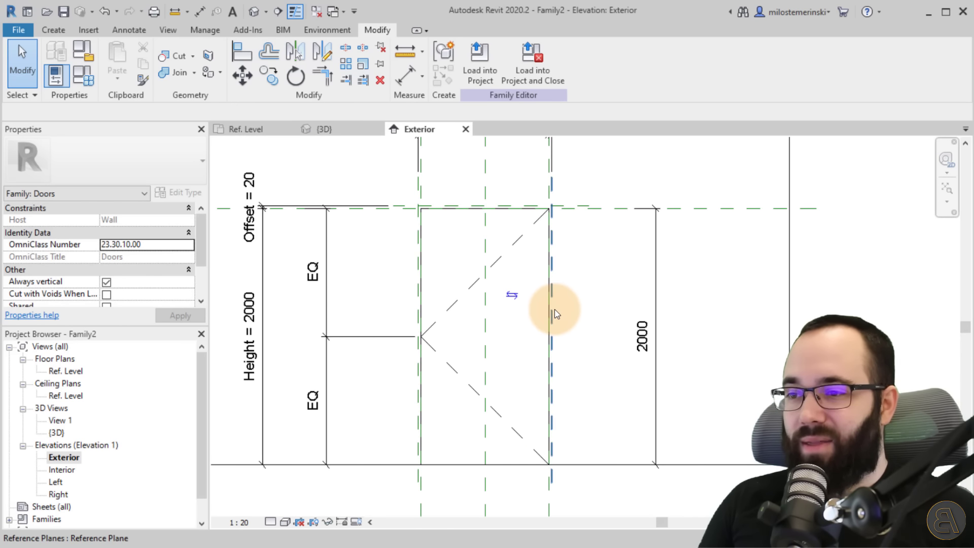
pyautogui.scroll(-1, 555, 309)
pyautogui.scroll(3, 449, 288)
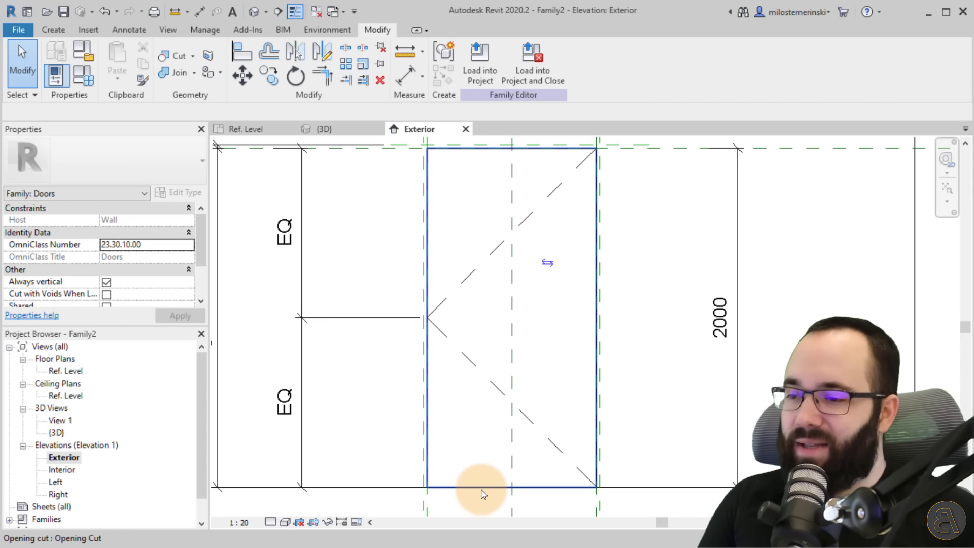
pyautogui.scroll(-1, 473, 488)
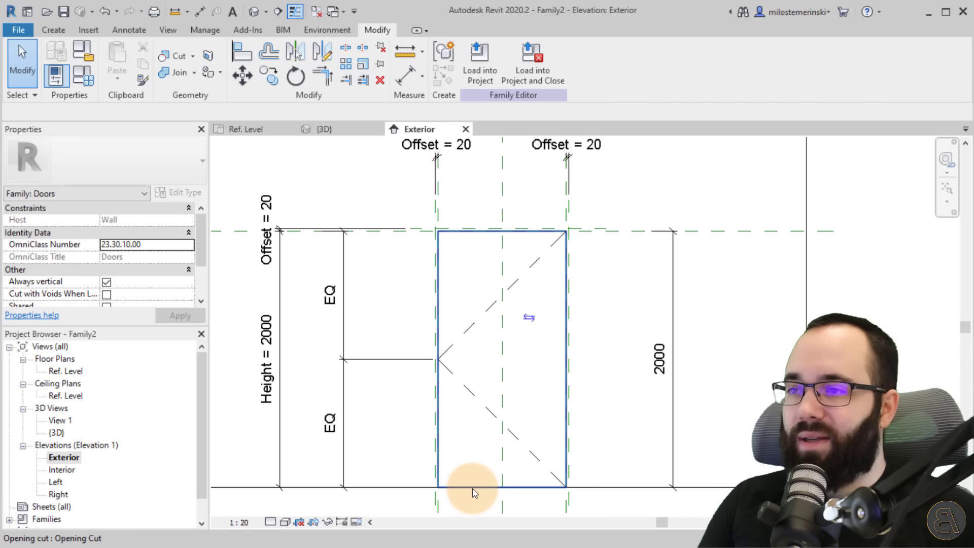
# - Select the opening cut in the 3D view and open its boundary sketch for editing in the Exterior elevation
pyautogui.click(315, 130)
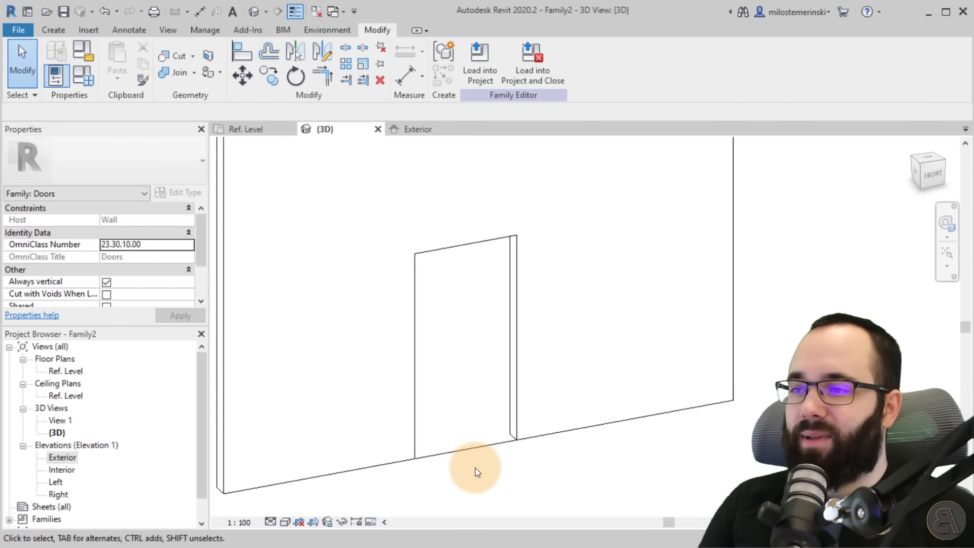
pyautogui.click(469, 467)
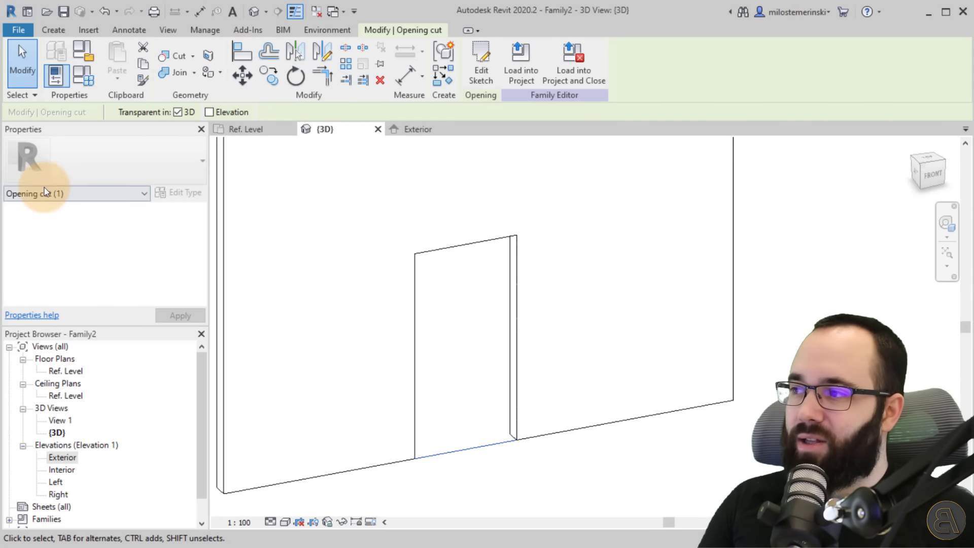
pyautogui.click(425, 130)
pyautogui.moveTo(507, 328); pyautogui.dragTo(432, 332, button='middle')
pyautogui.click(490, 91)
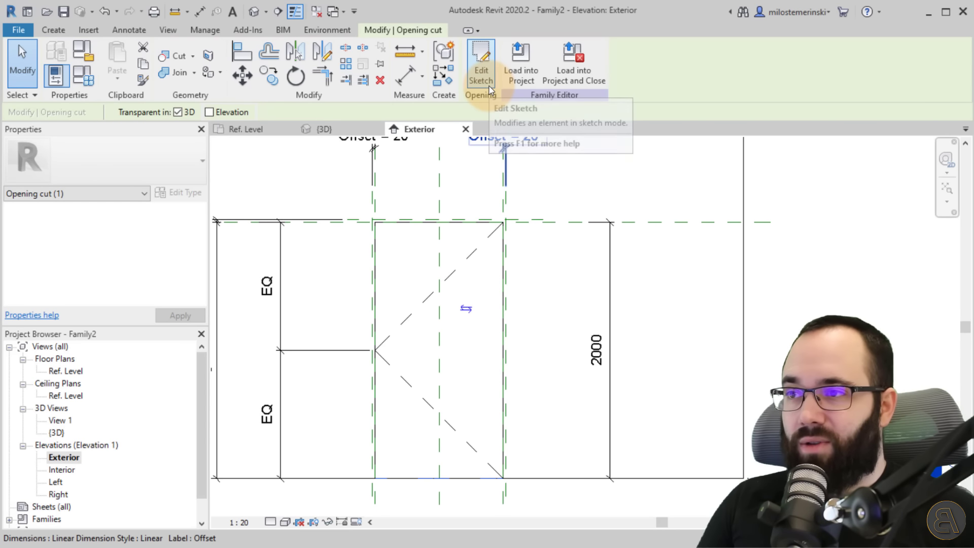
# - Try to unlock the alignment constraint of the opening sketch's left edge
pyautogui.click(376, 256)
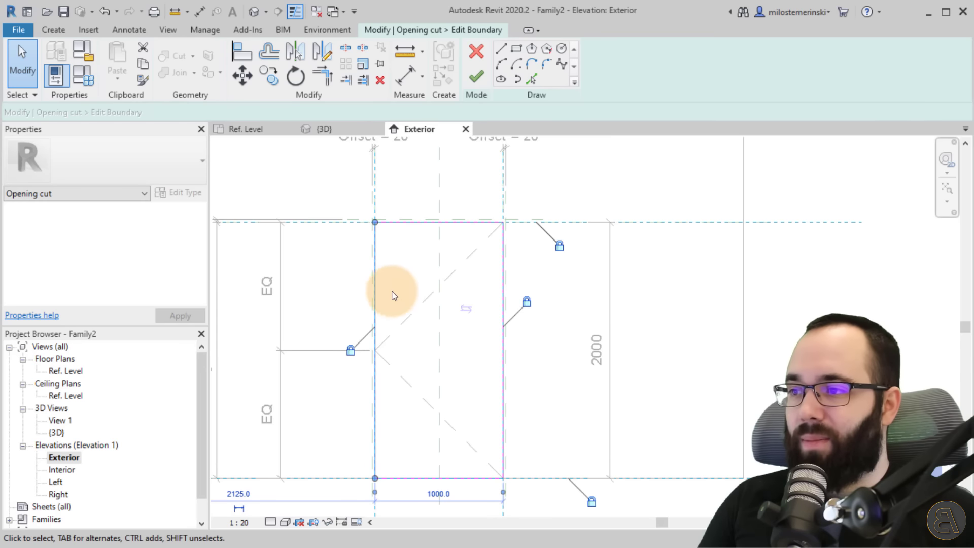
pyautogui.scroll(-2, 429, 293)
pyautogui.moveTo(429, 293); pyautogui.dragTo(470, 338, button='middle')
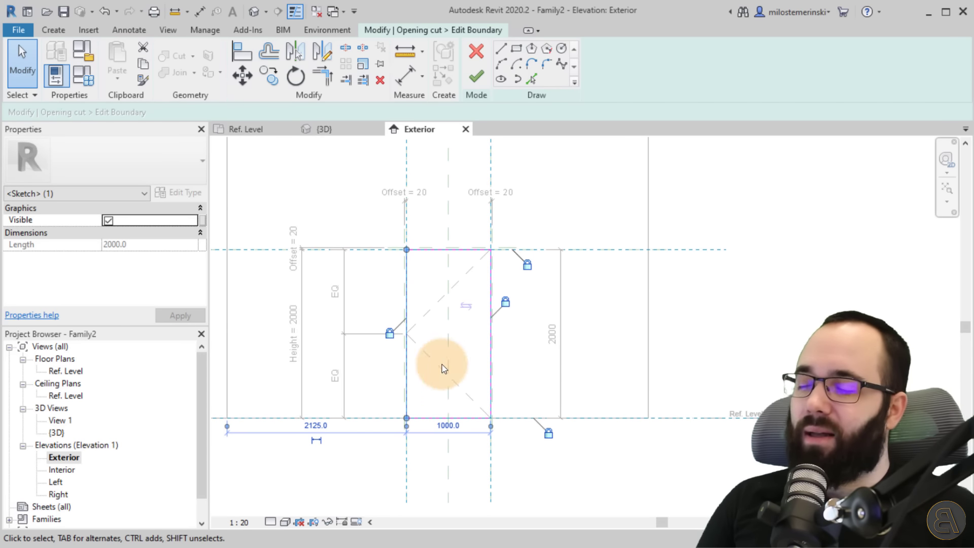
pyautogui.scroll(5, 473, 279)
pyautogui.moveTo(491, 238); pyautogui.dragTo(469, 272, button='middle')
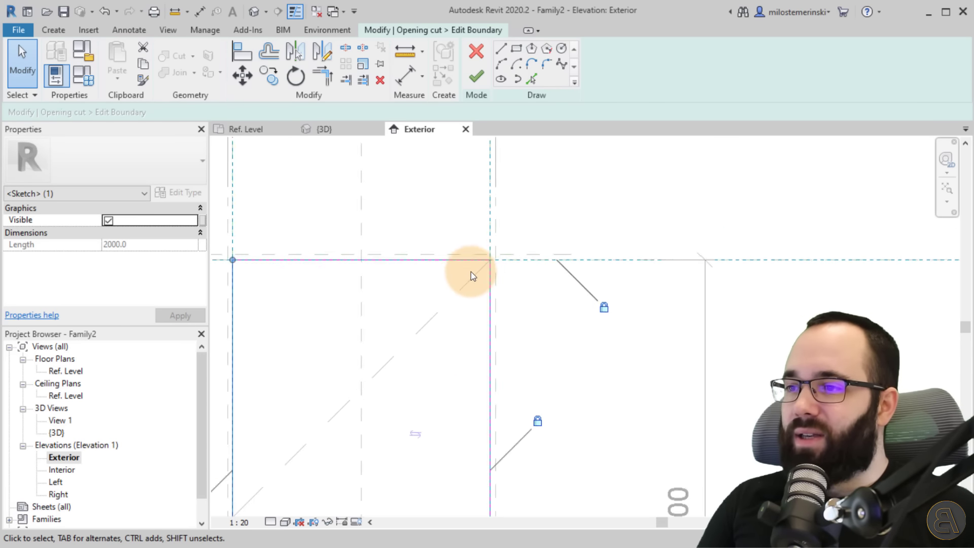
pyautogui.scroll(4, 469, 272)
pyautogui.scroll(-4, 502, 240)
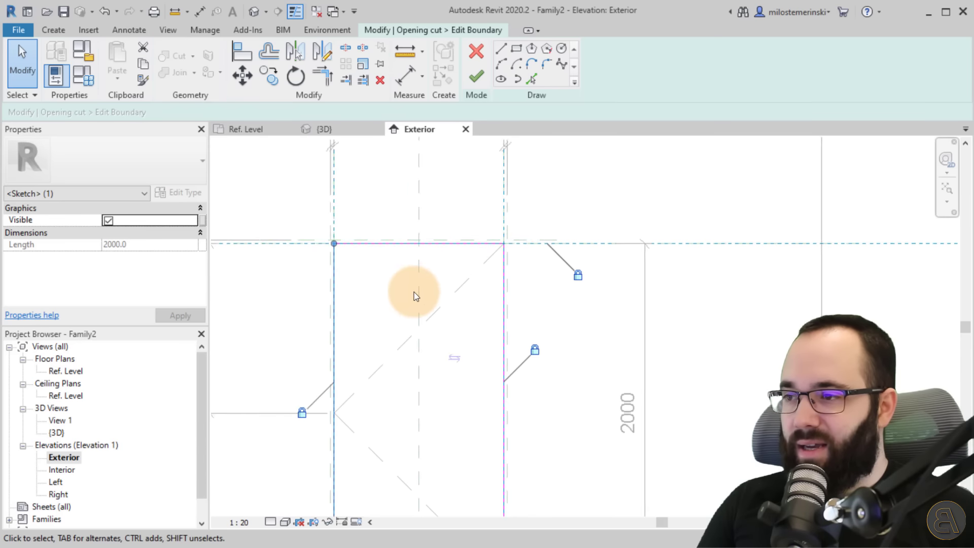
pyautogui.moveTo(414, 293)
pyautogui.mouseDown(button='middle')
pyautogui.moveTo(448, 246)
pyautogui.moveTo(439, 268)
pyautogui.mouseUp(button='middle')
pyautogui.scroll(-2, 447, 248)
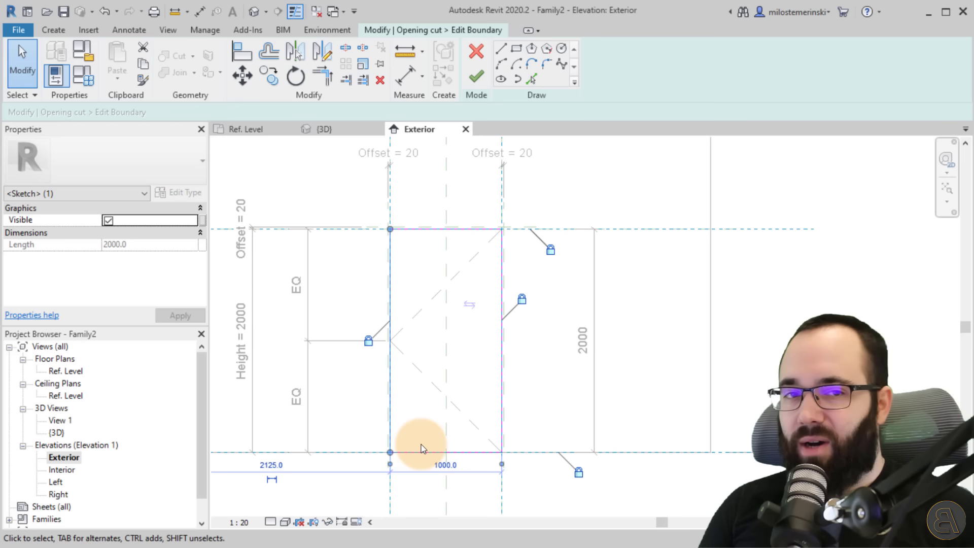
pyautogui.click(369, 341)
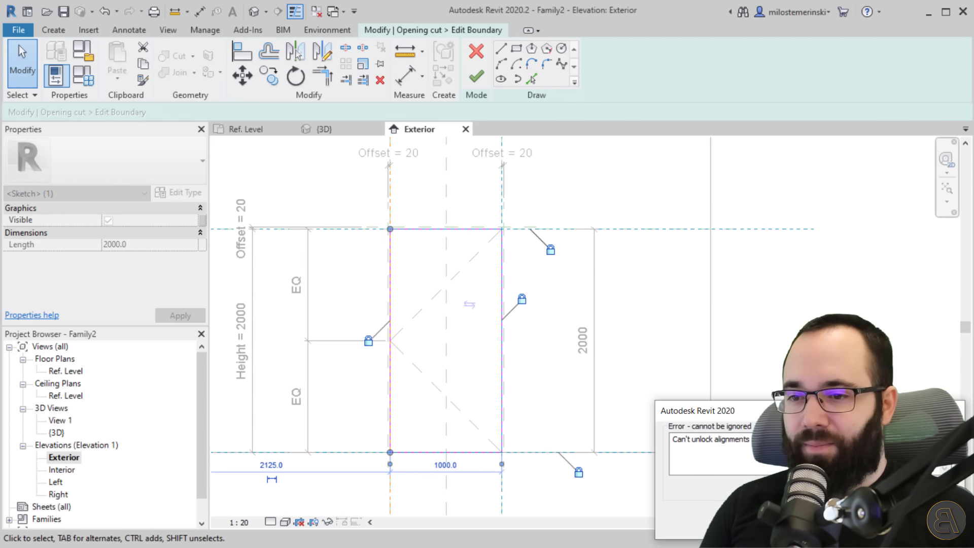
pyautogui.click(933, 523)
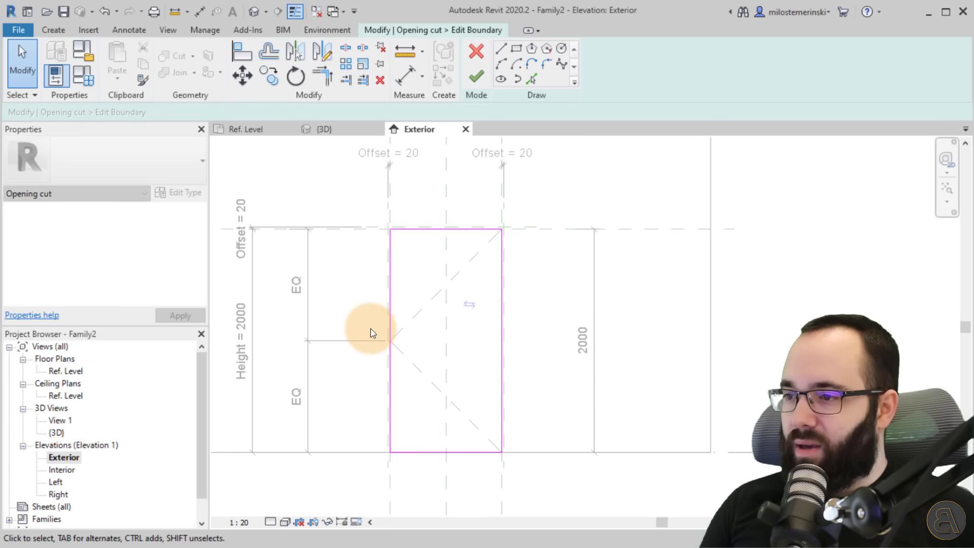
# - Move the opening sketch's left edge onto the left outer reference plane, removing its existing constraints
pyautogui.click(388, 291)
pyautogui.scroll(5, 381, 239)
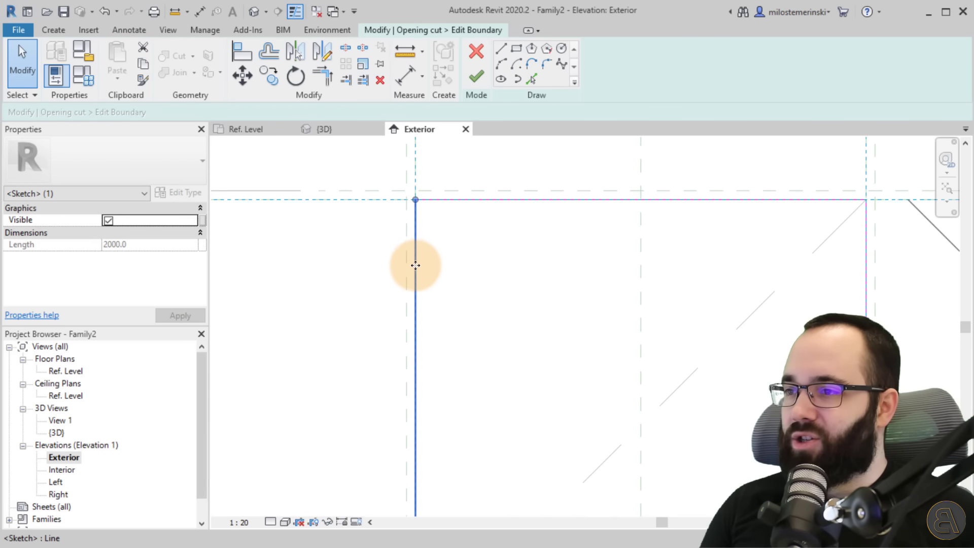
pyautogui.moveTo(413, 264)
pyautogui.mouseDown()
pyautogui.moveTo(397, 263)
pyautogui.moveTo(408, 271)
pyautogui.mouseUp()
pyautogui.click(754, 461)
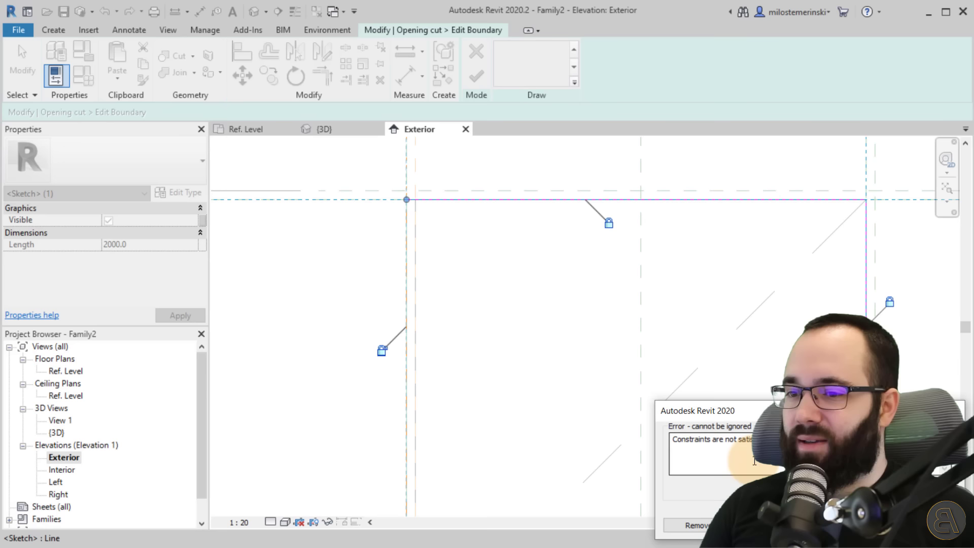
pyautogui.click(705, 525)
pyautogui.scroll(-4, 453, 311)
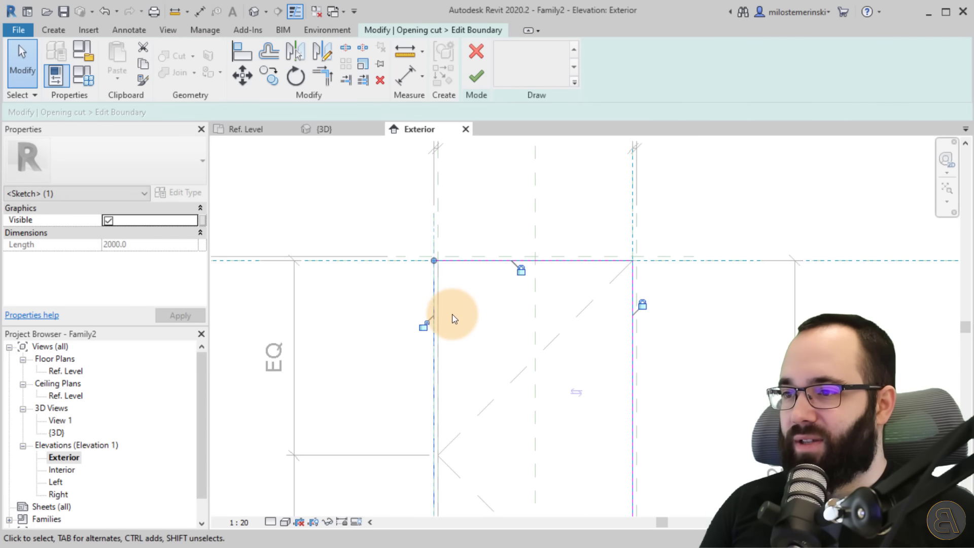
# - Keep the opening sketch's left edge aligned with the left outer reference plane and lock that alignment
pyautogui.scroll(4, 435, 289)
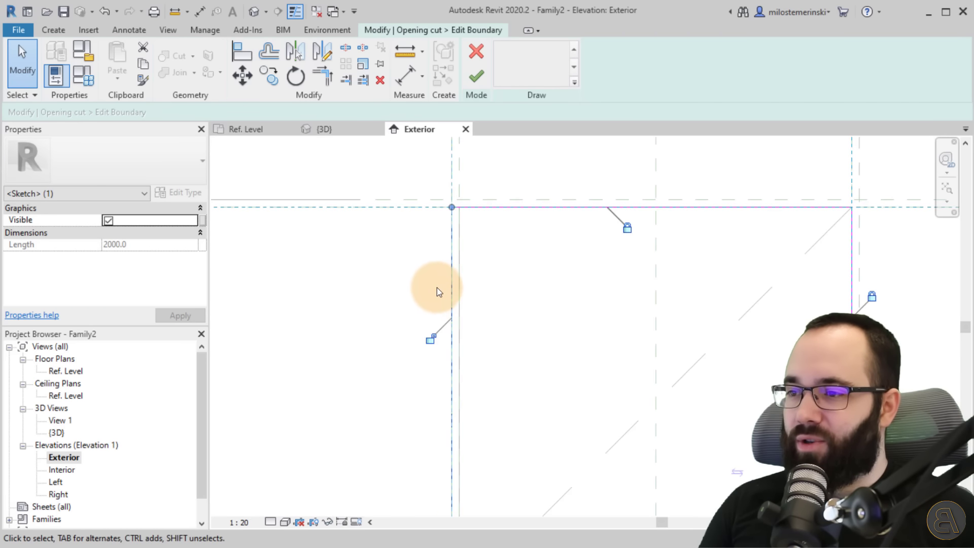
pyautogui.moveTo(467, 294)
pyautogui.mouseDown()
pyautogui.moveTo(482, 293)
pyautogui.moveTo(463, 293)
pyautogui.moveTo(474, 297)
pyautogui.moveTo(467, 302)
pyautogui.mouseUp()
pyautogui.scroll(-5, 452, 354)
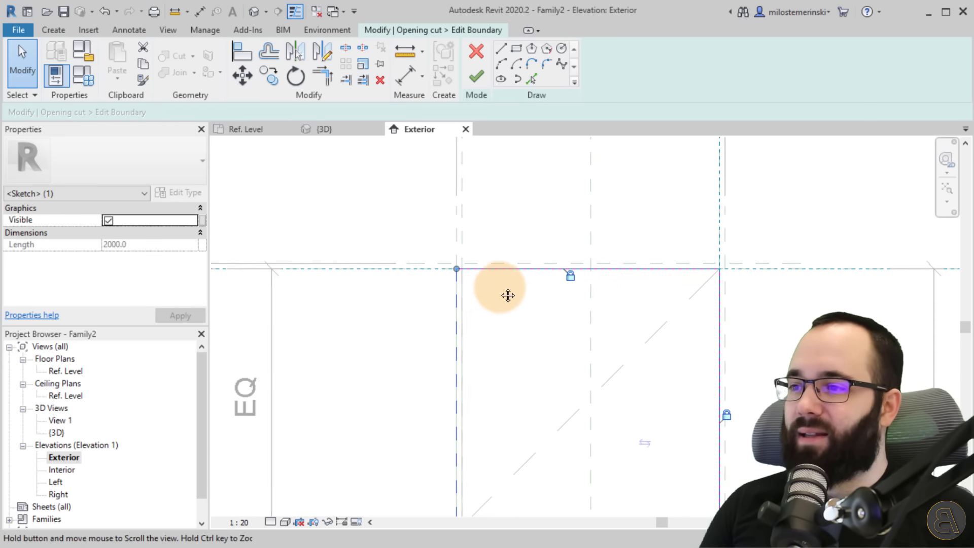
pyautogui.scroll(-2, 505, 279)
pyautogui.scroll(4, 496, 289)
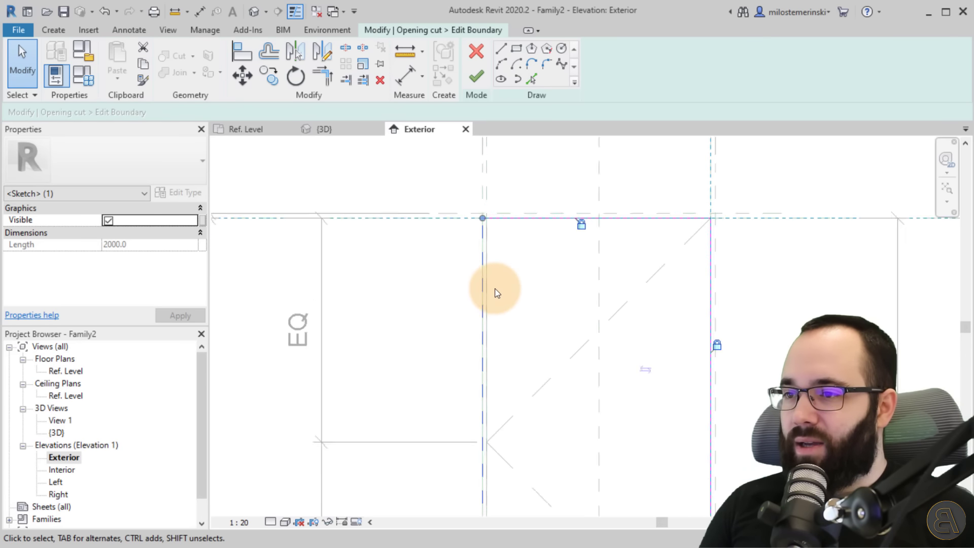
pyautogui.moveTo(463, 263)
pyautogui.mouseDown()
pyautogui.moveTo(443, 279)
pyautogui.moveTo(480, 279)
pyautogui.mouseUp()
pyautogui.scroll(-3, 446, 291)
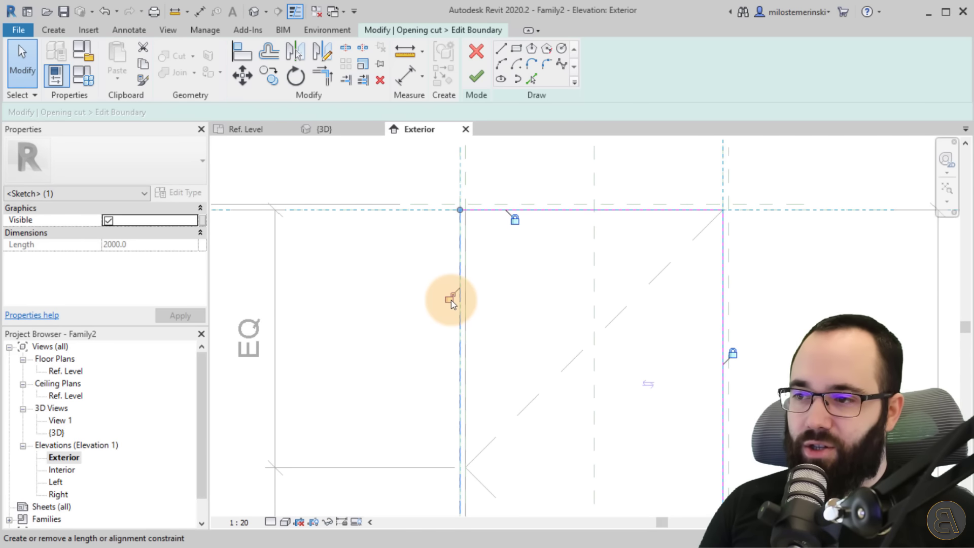
# - Move the opening sketch's top edge onto the upper offset reference plane, removing its old constraints, and lock it there
pyautogui.click(522, 261)
pyautogui.moveTo(528, 215)
pyautogui.mouseDown()
pyautogui.moveTo(528, 168)
pyautogui.moveTo(541, 204)
pyautogui.mouseUp()
pyautogui.click(685, 525)
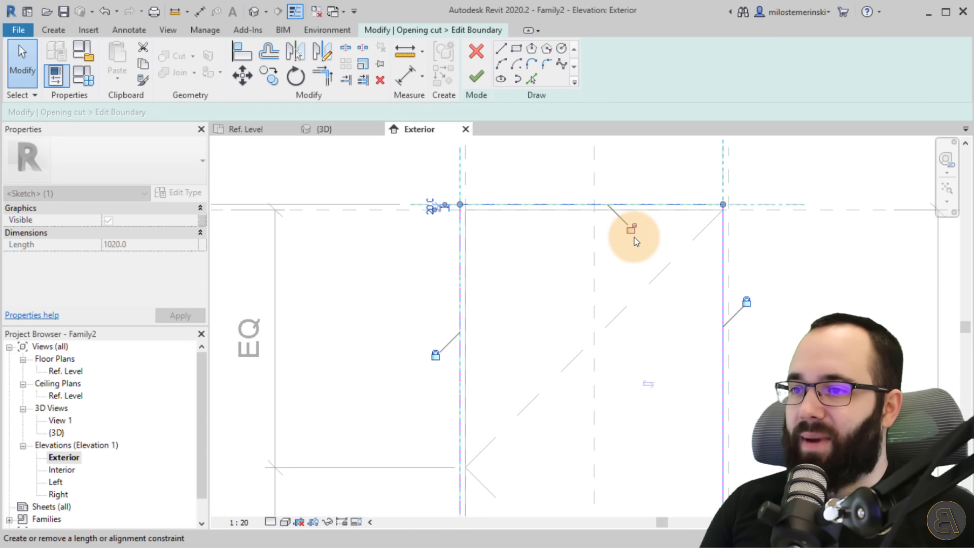
# - Move the opening sketch's right edge onto the right outer reference plane, removing its old constraints, and lock it there
pyautogui.moveTo(562, 288); pyautogui.dragTo(450, 309, button='middle')
pyautogui.scroll(-1, 459, 314)
pyautogui.scroll(3, 583, 234)
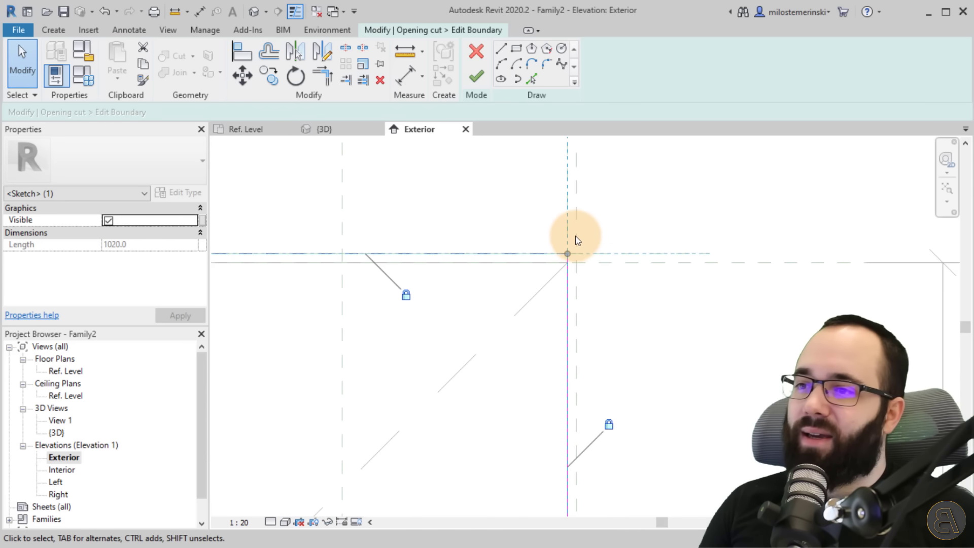
pyautogui.moveTo(551, 278); pyautogui.dragTo(479, 247, button='middle')
pyautogui.moveTo(489, 384); pyautogui.dragTo(538, 381)
pyautogui.moveTo(753, 412); pyautogui.dragTo(354, 267)
pyautogui.click(322, 373)
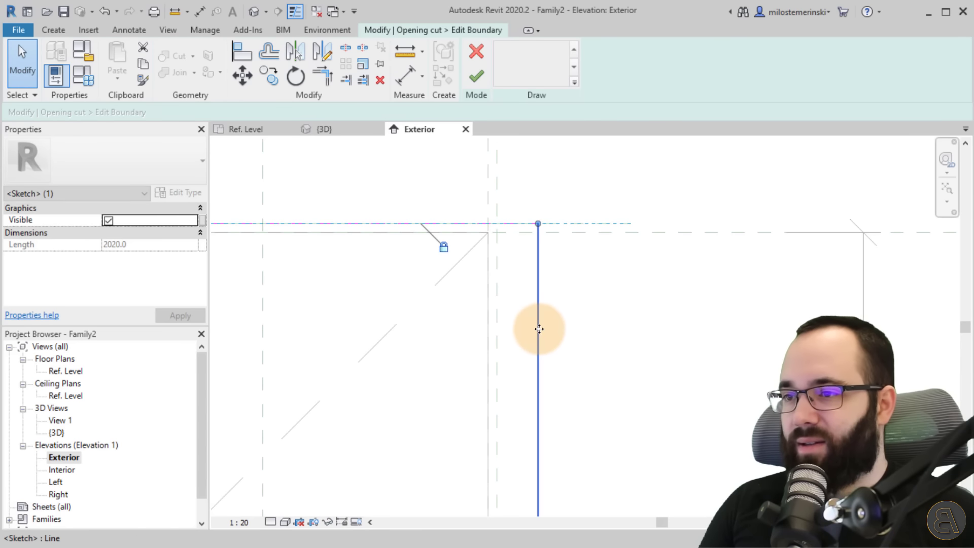
pyautogui.moveTo(536, 326); pyautogui.dragTo(497, 326)
pyautogui.scroll(-3, 500, 236)
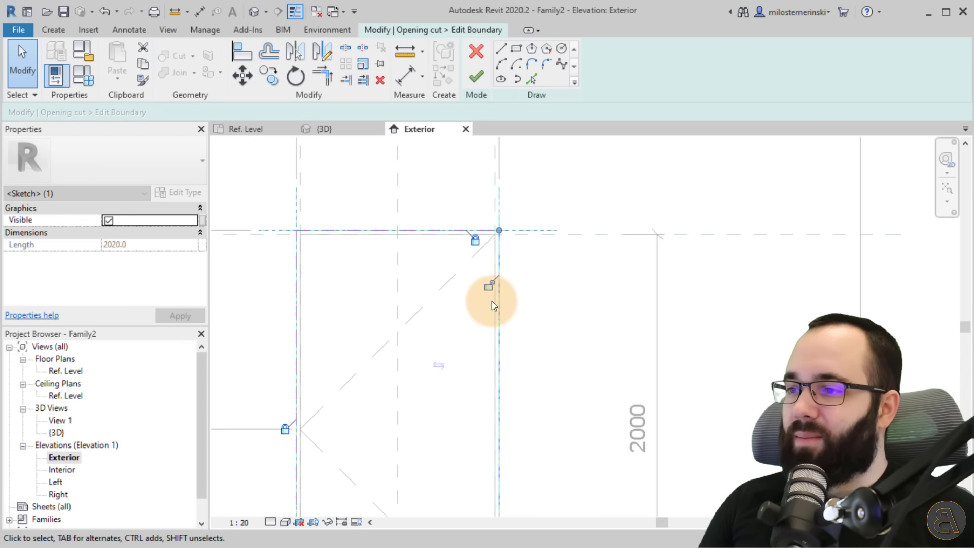
pyautogui.click(489, 286)
# - Finish the opening cut's boundary sketch and check its edges against the offset reference planes
pyautogui.scroll(-2, 415, 302)
pyautogui.moveTo(417, 305); pyautogui.dragTo(527, 280, button='middle')
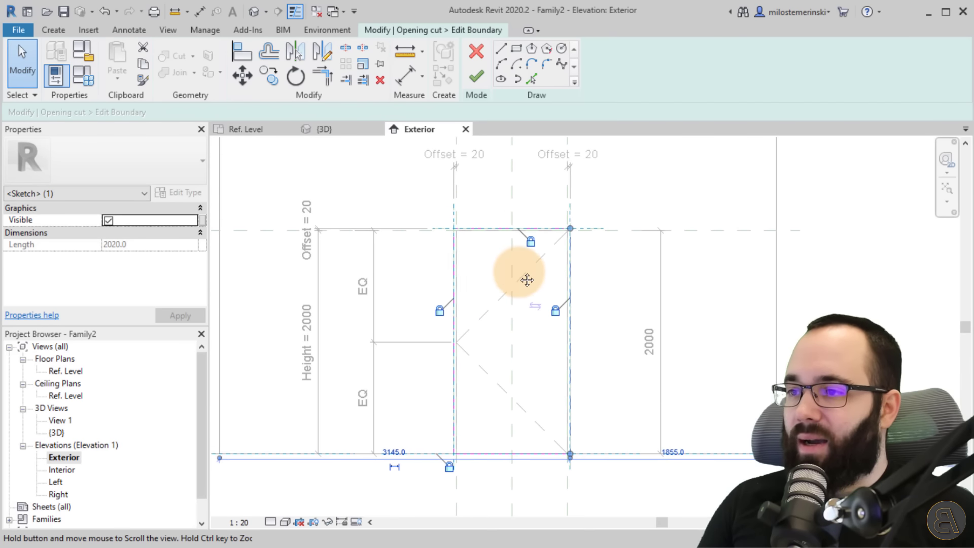
pyautogui.click(483, 279)
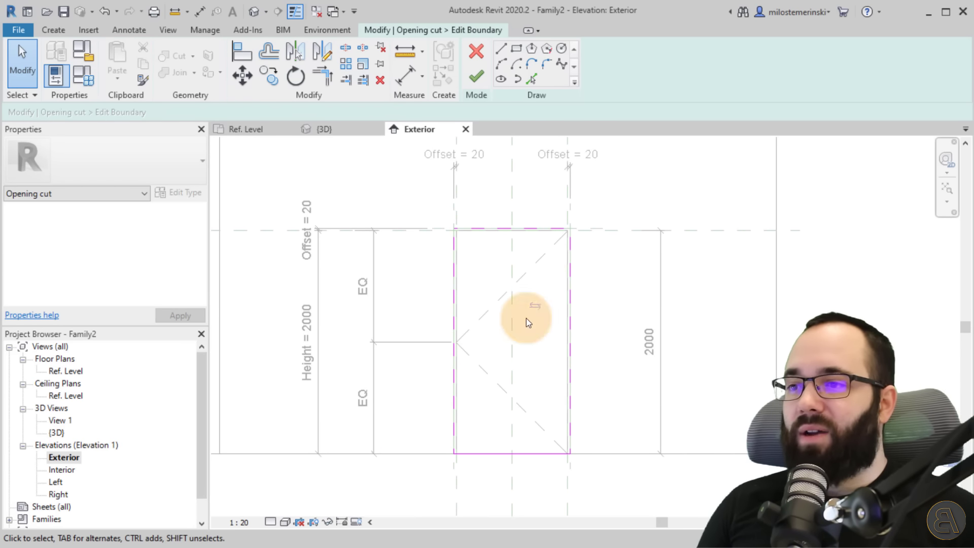
pyautogui.click(476, 77)
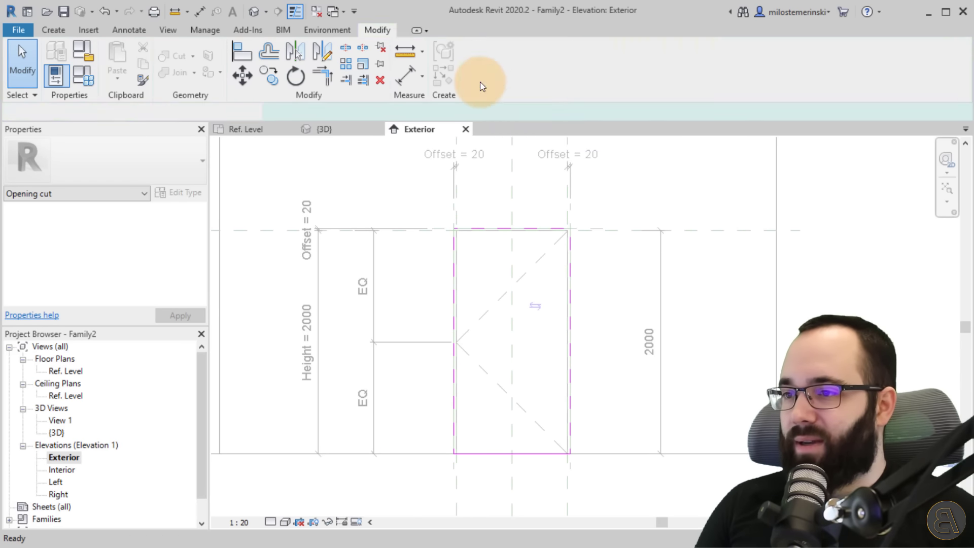
pyautogui.click(498, 201)
pyautogui.scroll(3, 467, 234)
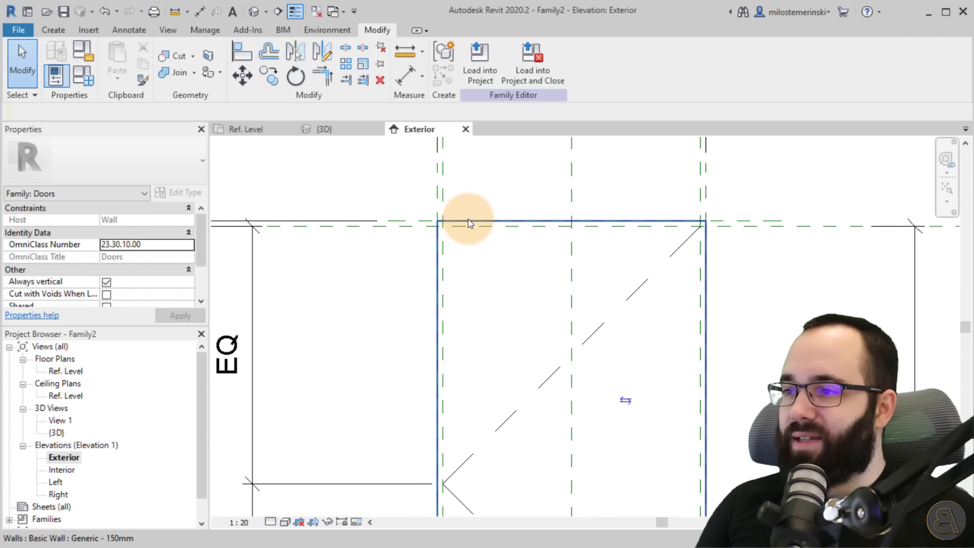
pyautogui.scroll(-3, 467, 220)
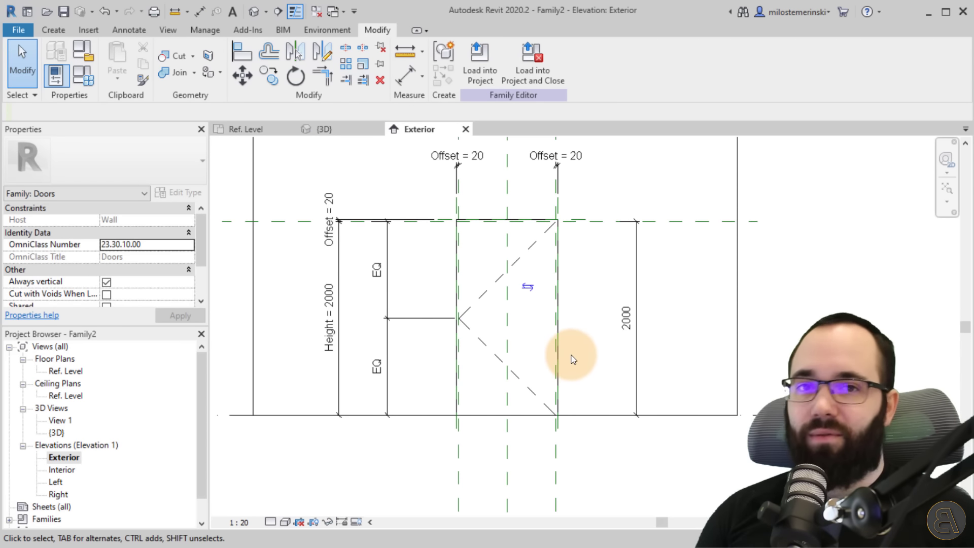
# - Start a sweep with a sketched path and set its work plane to Reference Plane : Exterior
pyautogui.scroll(5, 469, 435)
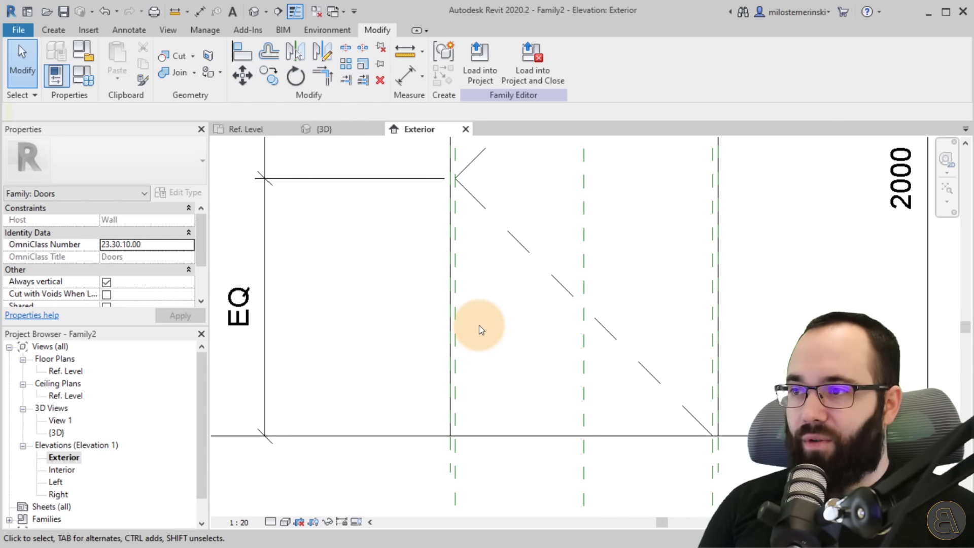
pyautogui.scroll(-5, 504, 349)
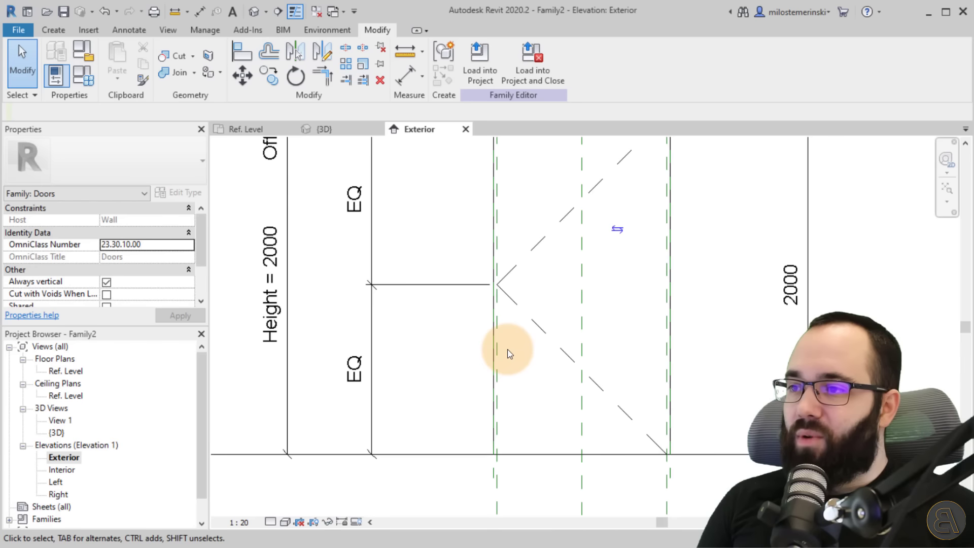
pyautogui.moveTo(482, 412); pyautogui.dragTo(466, 408, button='middle')
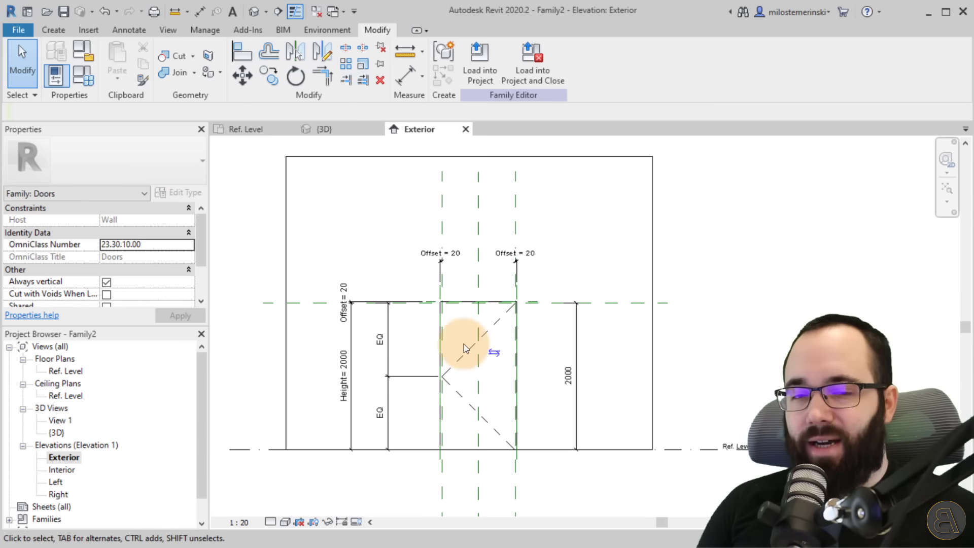
pyautogui.click(53, 30)
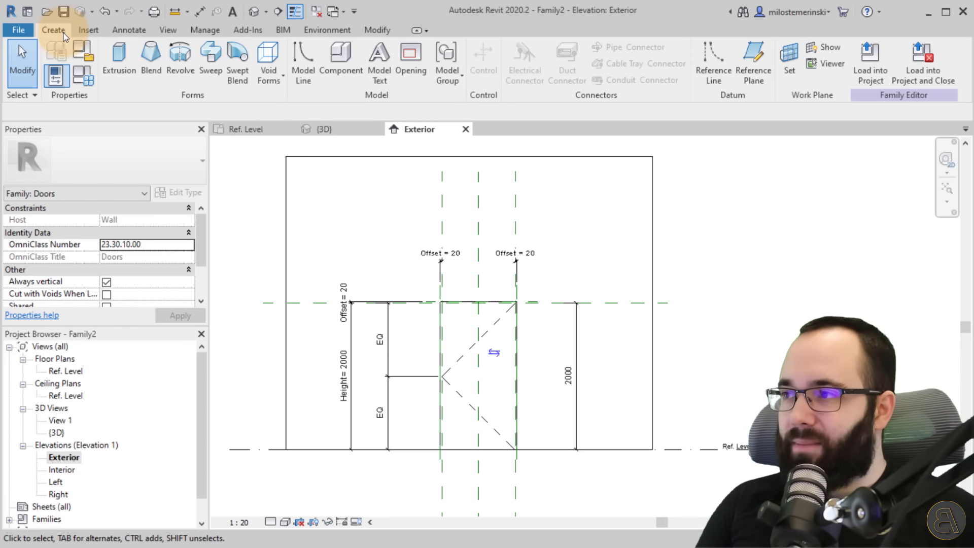
pyautogui.click(209, 73)
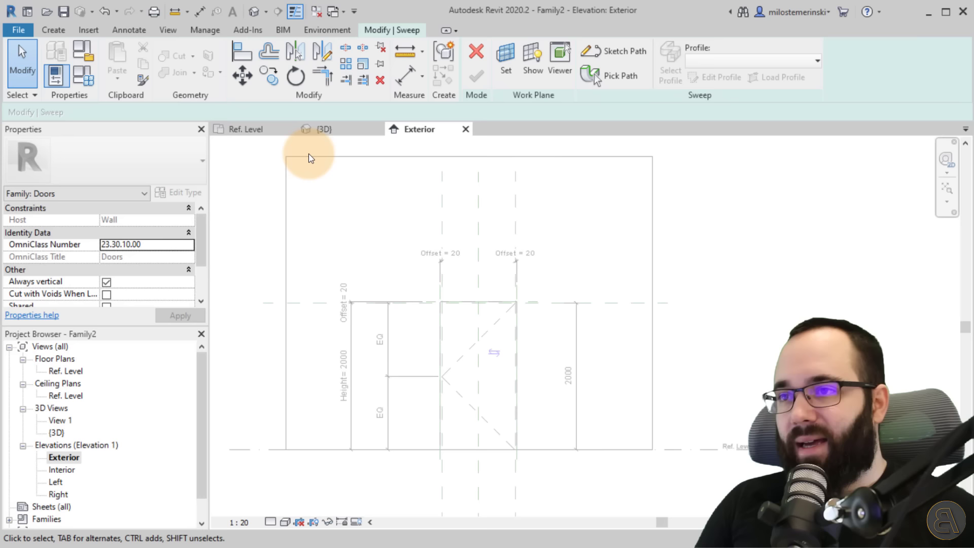
pyautogui.click(615, 51)
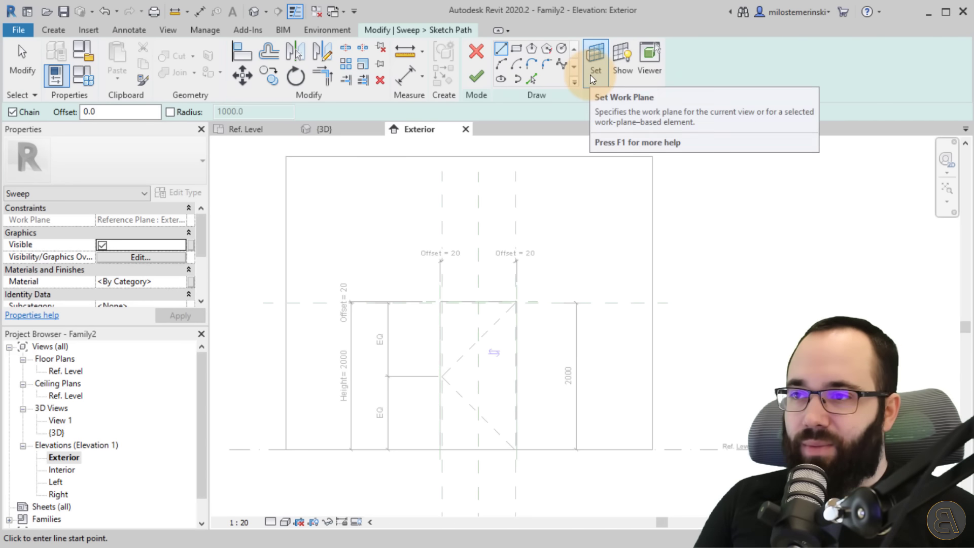
pyautogui.click(593, 71)
pyautogui.click(176, 257)
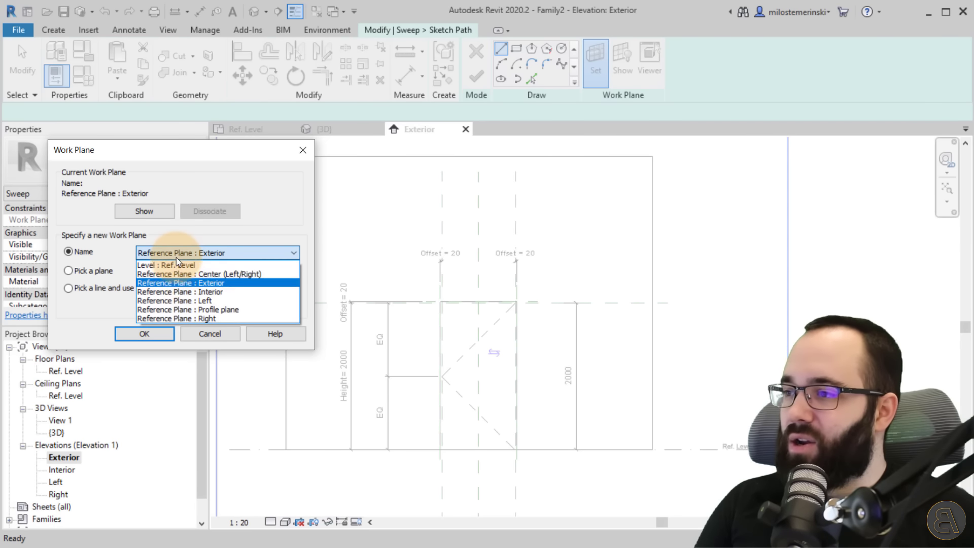
pyautogui.click(174, 283)
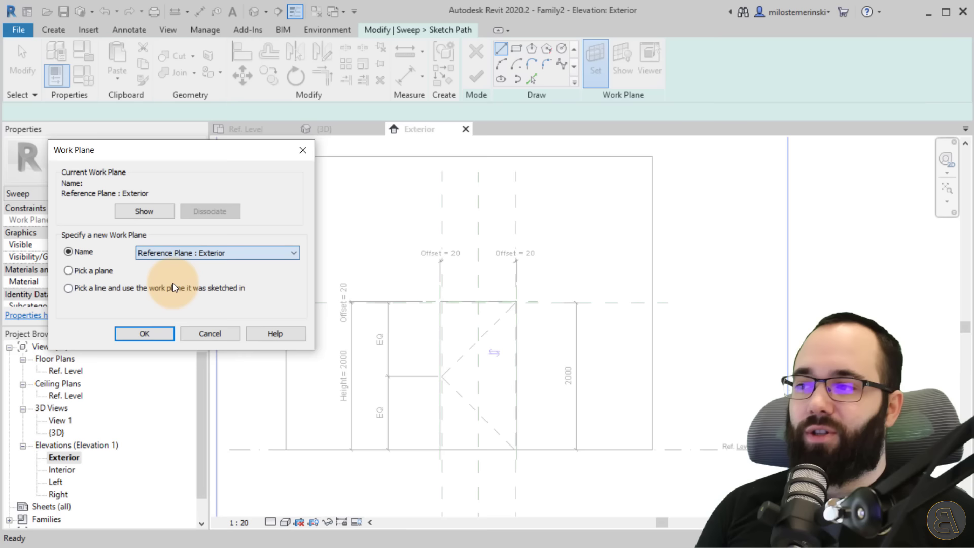
pyautogui.click(136, 335)
# - Draw the sweep path's left segment along the left outer reference plane, about 2020 mm from the Ref. Level to the upper offset plane
pyautogui.scroll(3, 452, 424)
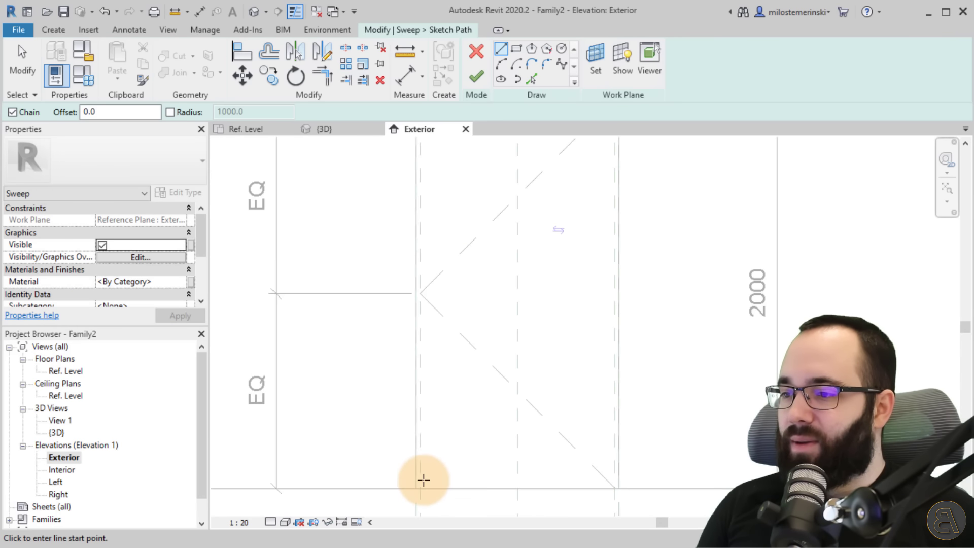
pyautogui.scroll(-2, 415, 474)
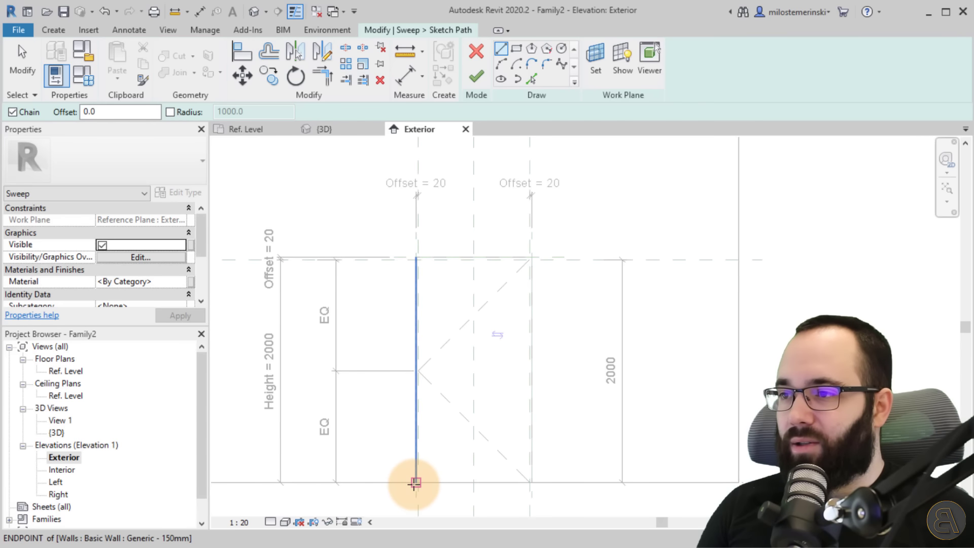
pyautogui.scroll(3, 414, 482)
pyautogui.click(418, 480)
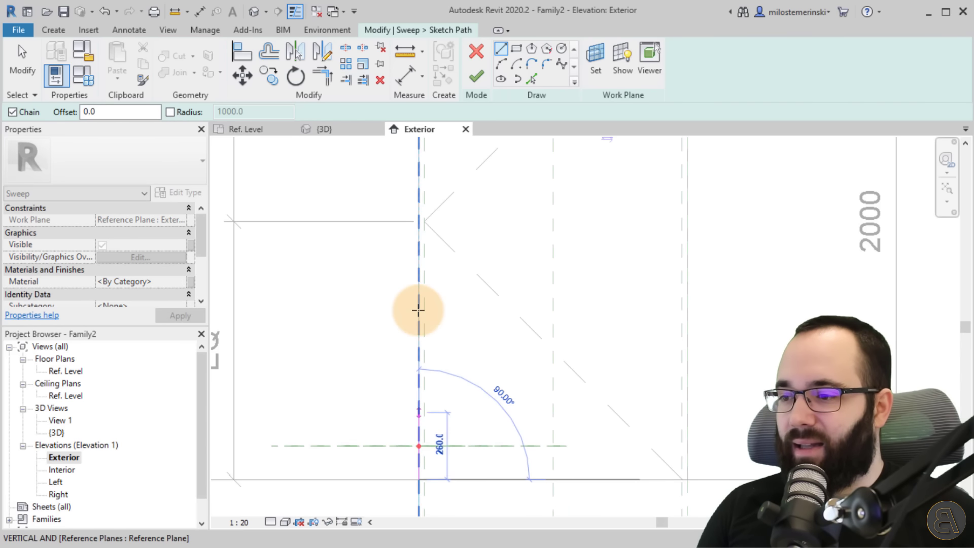
pyautogui.scroll(-2, 430, 428)
pyautogui.click(424, 235)
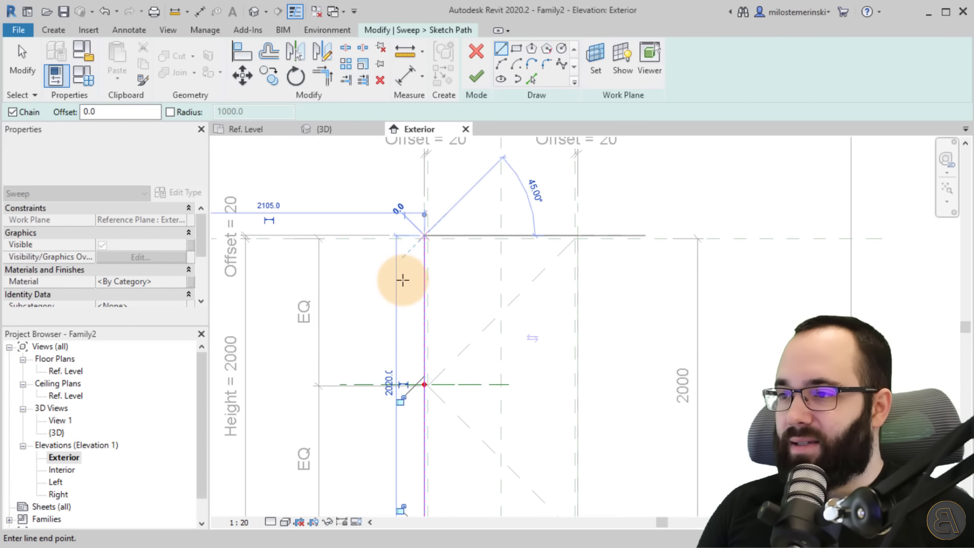
# - Continue the sweep path about 1040 mm along the upper offset plane to the right outer reference plane
pyautogui.scroll(-1, 402, 409)
pyautogui.moveTo(403, 409); pyautogui.dragTo(440, 349, button='middle')
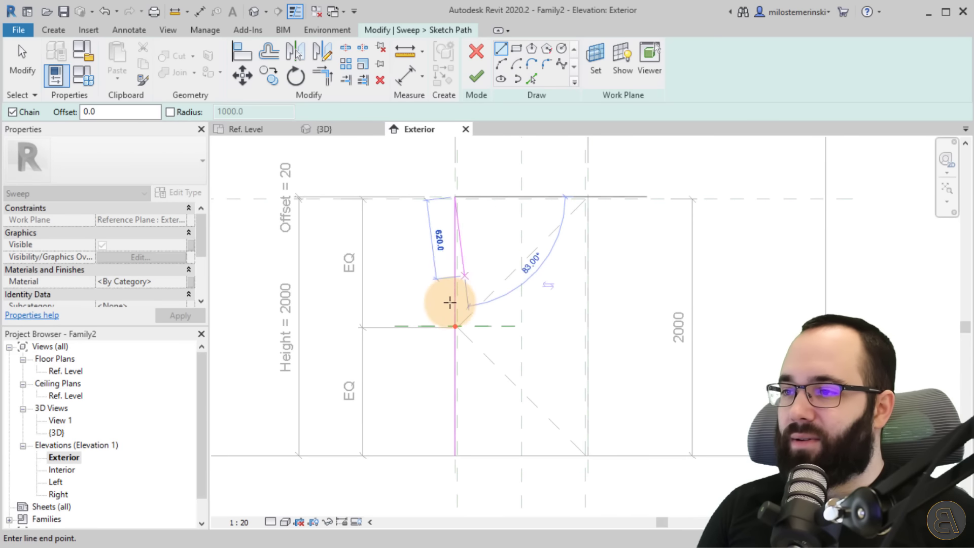
pyautogui.scroll(2, 446, 315)
pyautogui.moveTo(522, 263); pyautogui.dragTo(464, 380, button='middle')
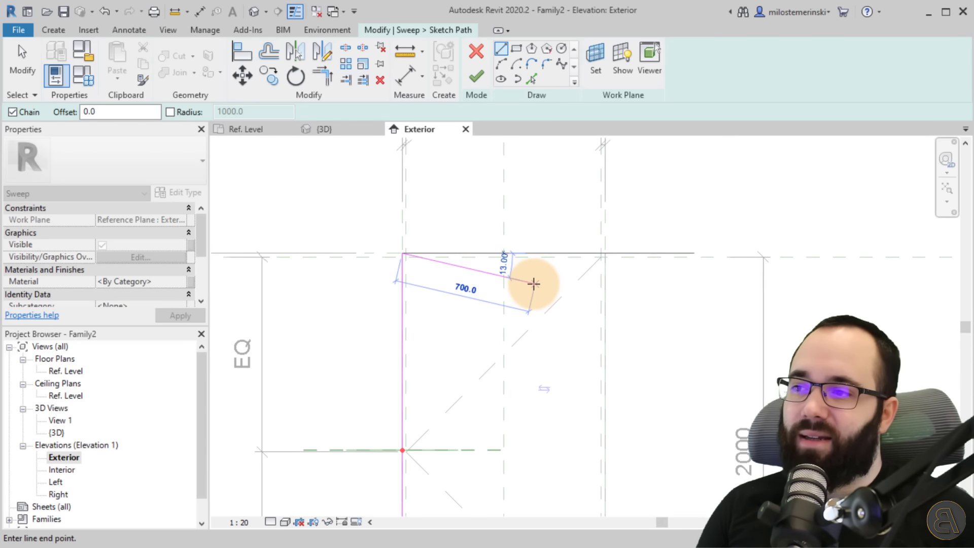
pyautogui.scroll(2, 534, 283)
pyautogui.click(657, 230)
# - Draw the sweep path's right segment about 2020 mm down to the Ref. Level and end the line chain
pyautogui.scroll(-2, 652, 340)
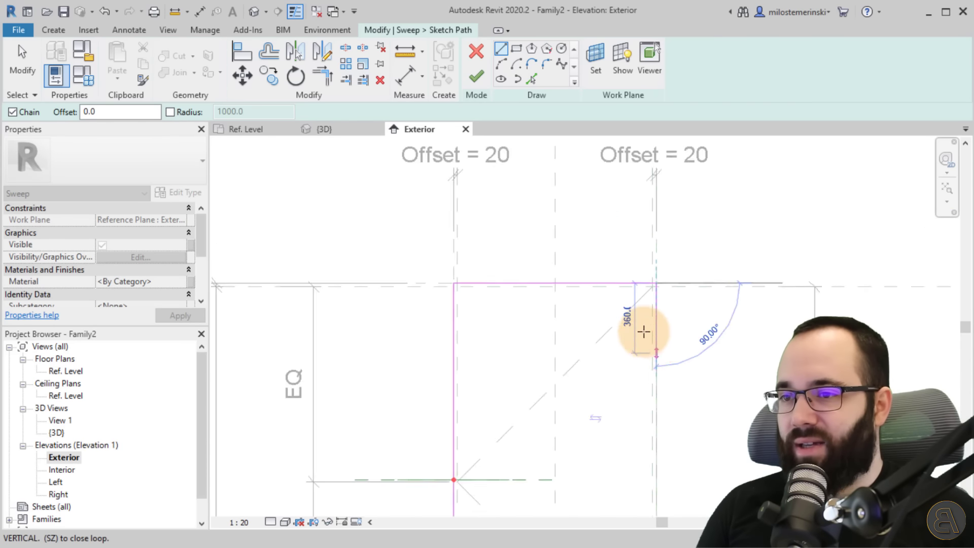
pyautogui.moveTo(647, 350); pyautogui.dragTo(556, 158, button='middle')
pyautogui.click(563, 482)
pyautogui.scroll(-3, 543, 337)
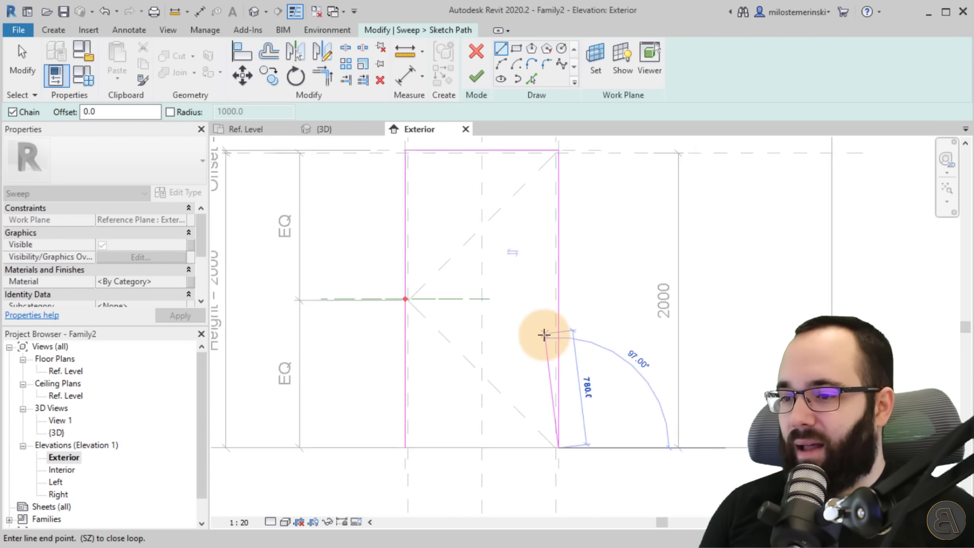
pyautogui.press('Escape')
pyautogui.press('Escape')
# - Move the sweep path's left segment outward, off the left outer reference plane
pyautogui.scroll(6, 474, 262)
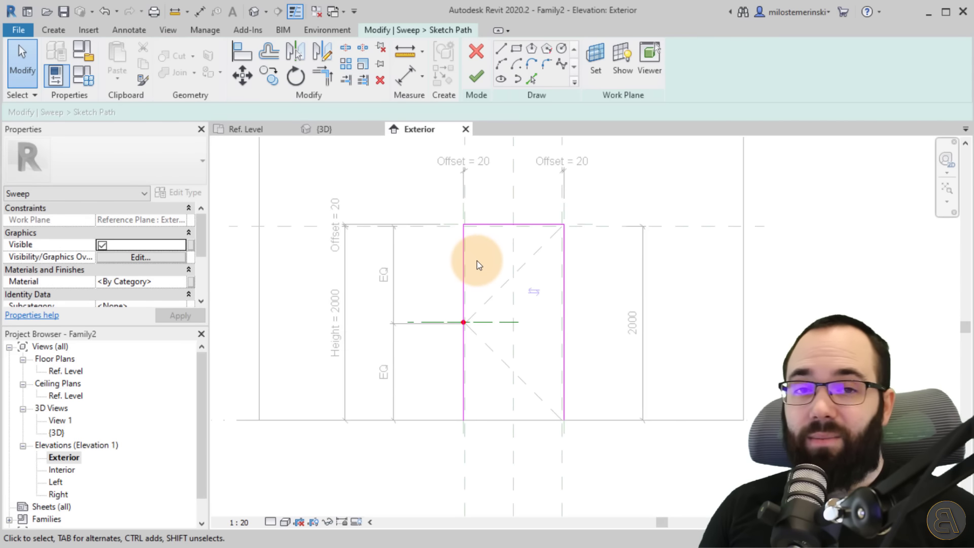
pyautogui.moveTo(464, 217)
pyautogui.mouseDown()
pyautogui.moveTo(426, 222)
pyautogui.moveTo(454, 243)
pyautogui.mouseUp()
pyautogui.scroll(-4, 443, 236)
pyautogui.scroll(-2, 461, 324)
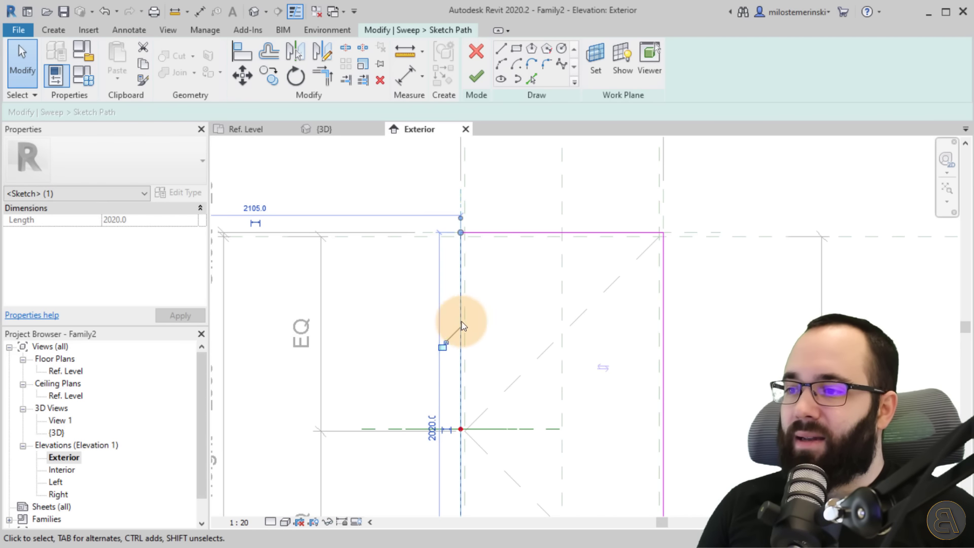
pyautogui.scroll(4, 456, 188)
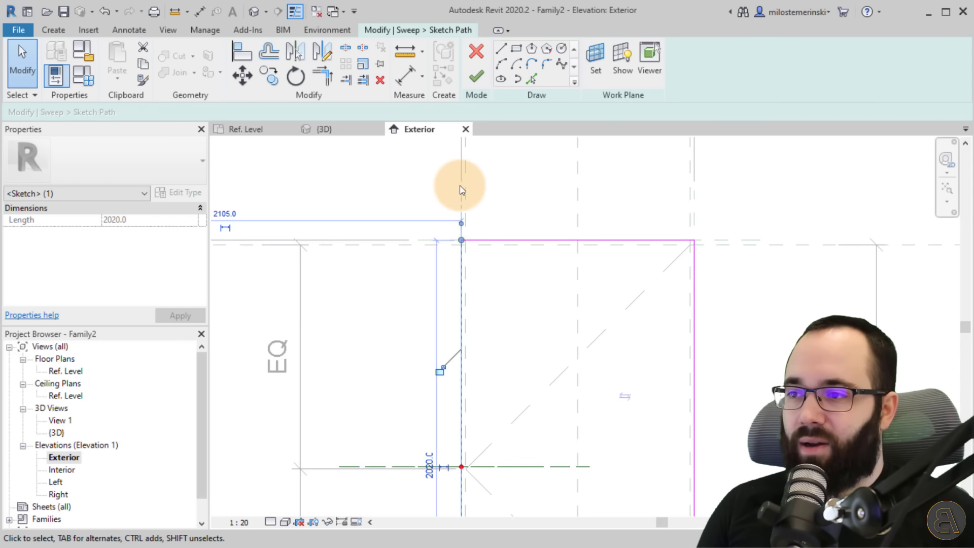
pyautogui.click(472, 304)
pyautogui.moveTo(458, 303); pyautogui.dragTo(441, 304)
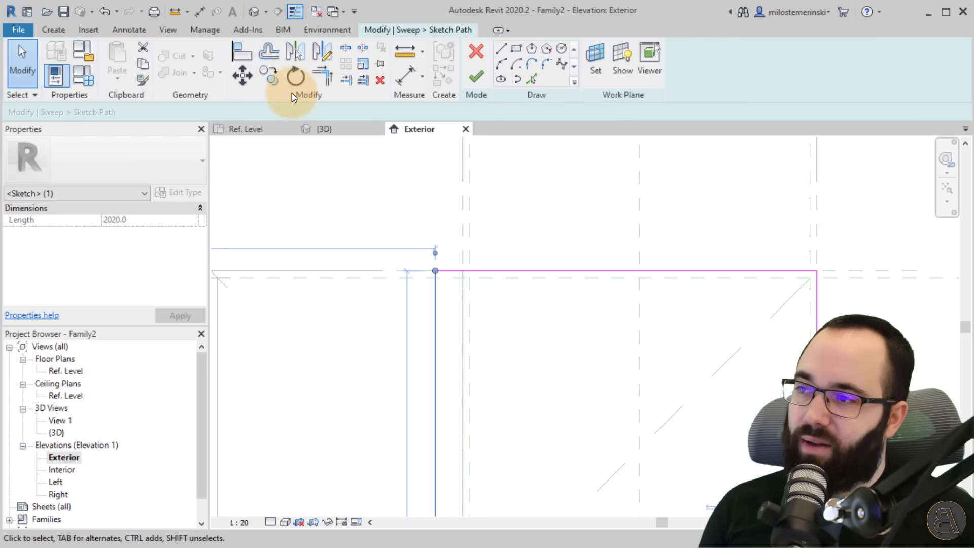
# - Align the sweep path's left segment with the left outer reference plane and lock the alignment
pyautogui.click(235, 55)
pyautogui.scroll(-2, 424, 268)
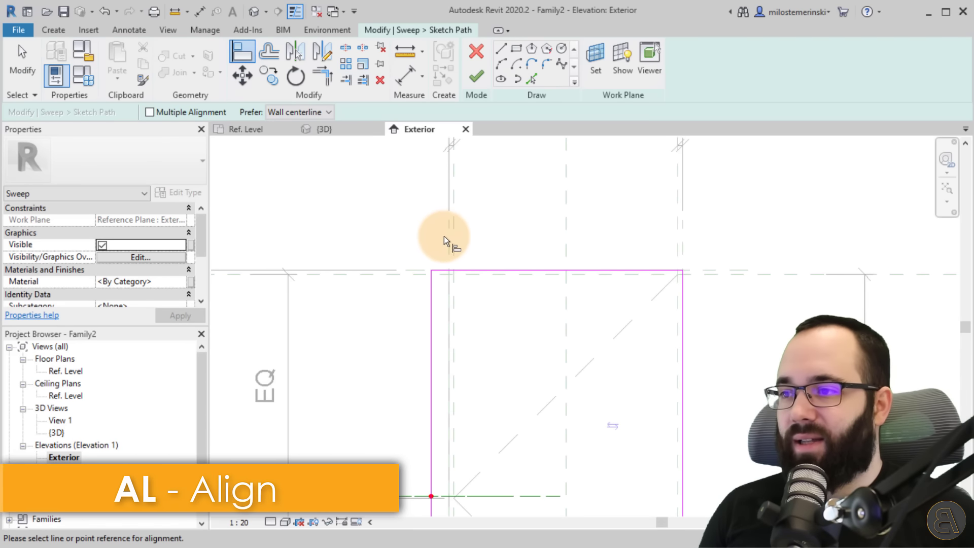
pyautogui.click(444, 237)
pyautogui.click(431, 299)
pyautogui.scroll(-2, 466, 355)
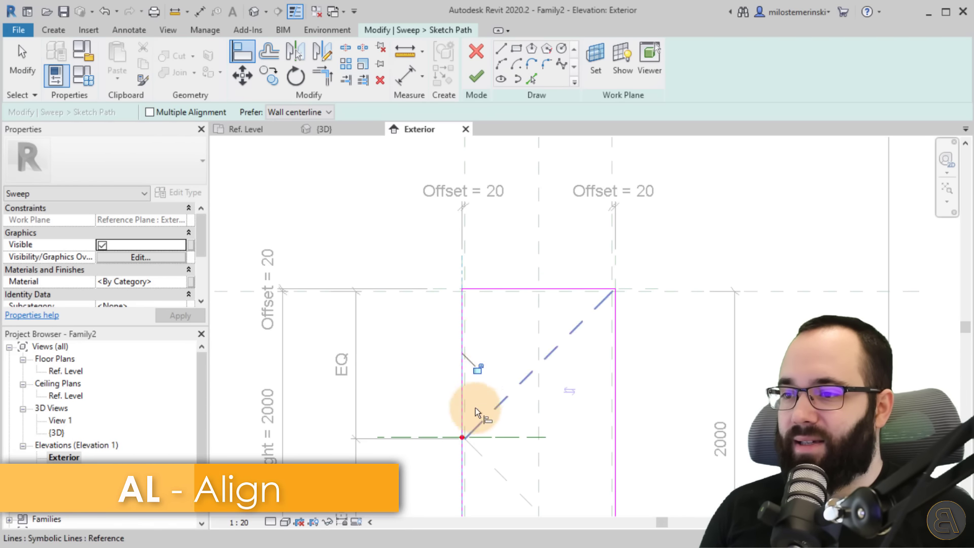
pyautogui.click(479, 370)
# - Leave the Align command and lock the sweep path's top segment to the upper offset reference plane
pyautogui.scroll(1, 524, 293)
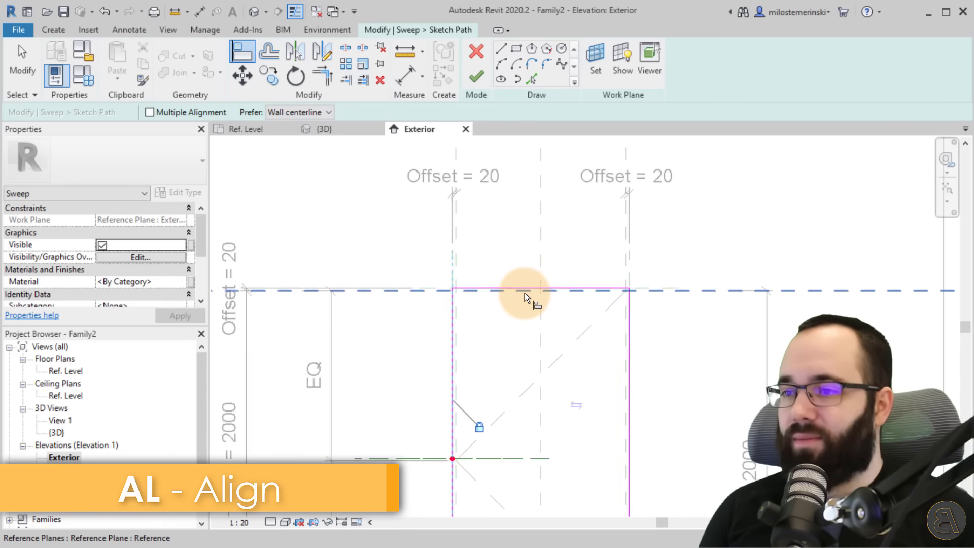
pyautogui.scroll(4, 524, 293)
pyautogui.press('Escape')
pyautogui.press('Escape')
pyautogui.moveTo(502, 284)
pyautogui.mouseDown()
pyautogui.moveTo(500, 263)
pyautogui.moveTo(498, 280)
pyautogui.mouseUp()
pyautogui.click(546, 260)
# - Lock the sweep path's right segment to the right outer reference plane and clear the selection
pyautogui.moveTo(617, 340); pyautogui.dragTo(465, 297, button='middle')
pyautogui.scroll(2, 562, 271)
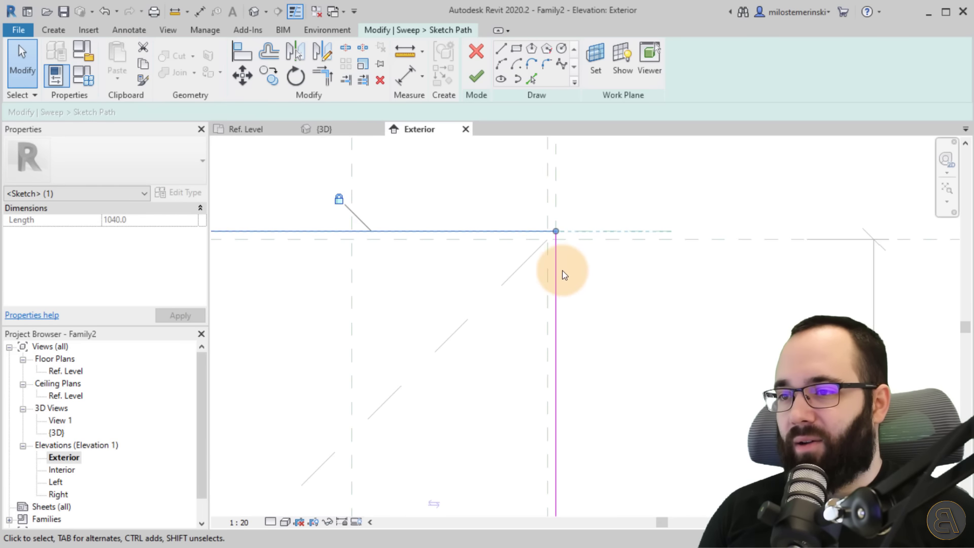
pyautogui.click(562, 274)
pyautogui.moveTo(561, 275); pyautogui.dragTo(557, 279)
pyautogui.scroll(-2, 520, 242)
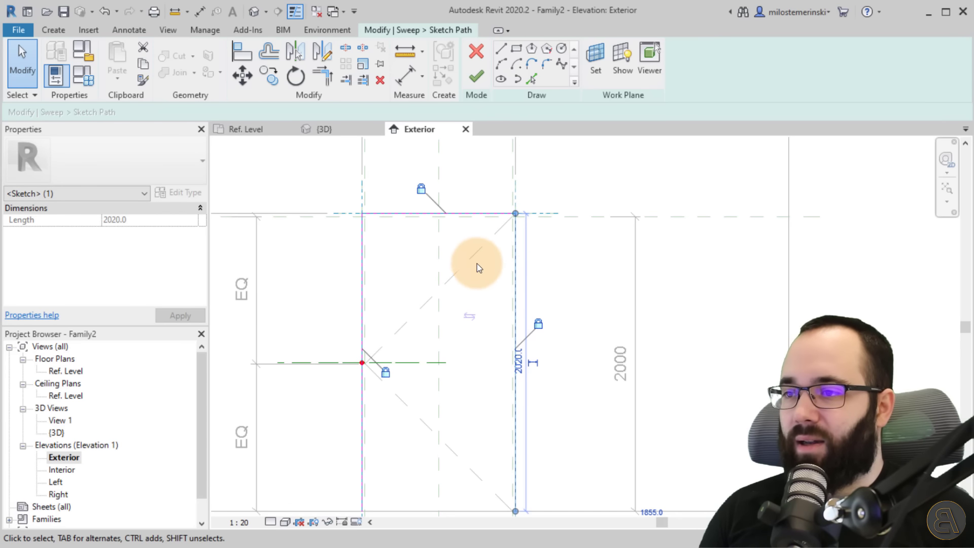
pyautogui.click(455, 249)
# - Align the sweep path's open lower end with the Ref. Level and lock the alignment
pyautogui.scroll(-1, 419, 263)
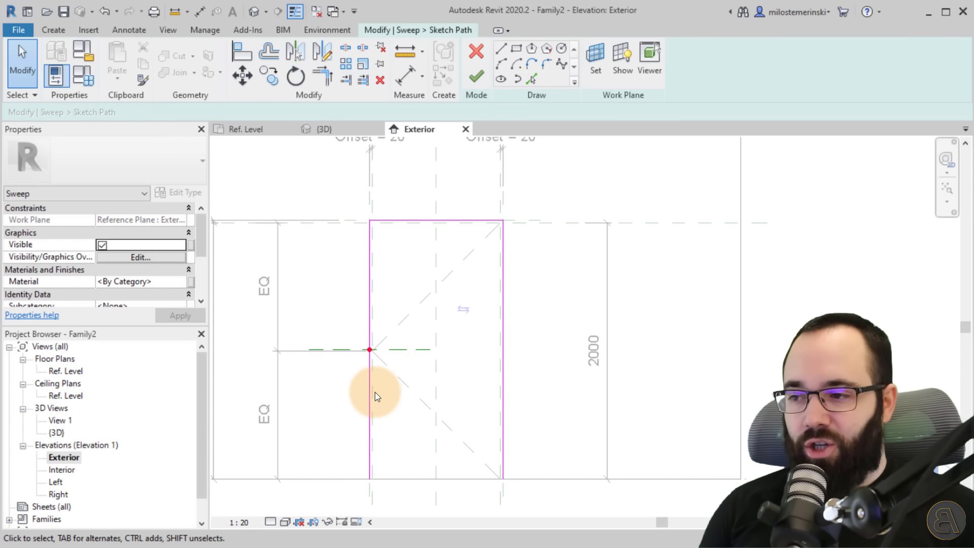
pyautogui.moveTo(421, 399); pyautogui.dragTo(481, 306, button='middle')
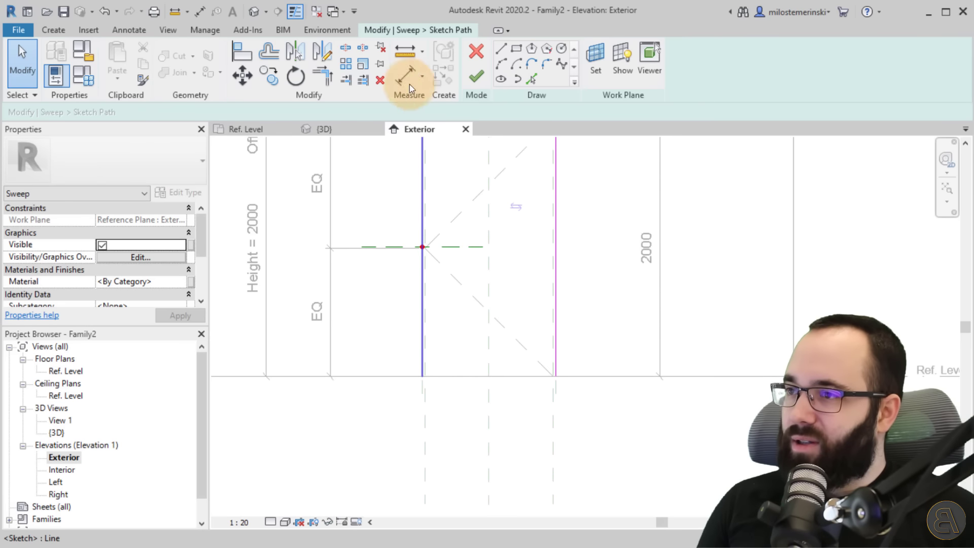
pyautogui.press('a')
pyautogui.press('l')
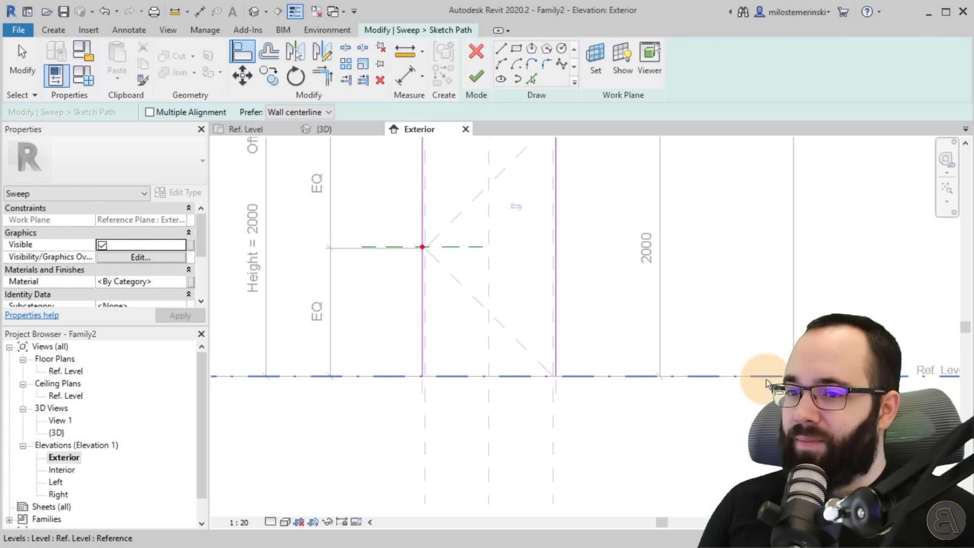
pyautogui.click(720, 377)
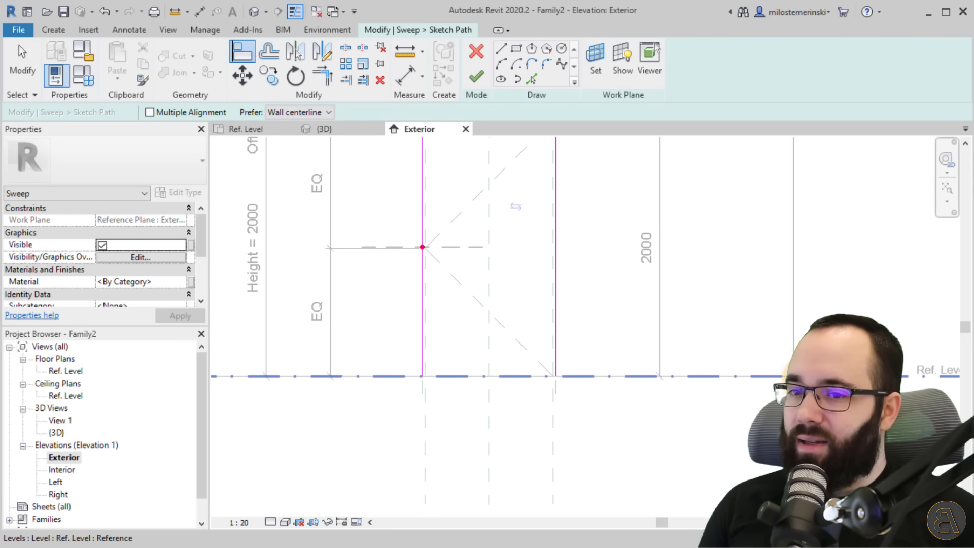
pyautogui.click(556, 377)
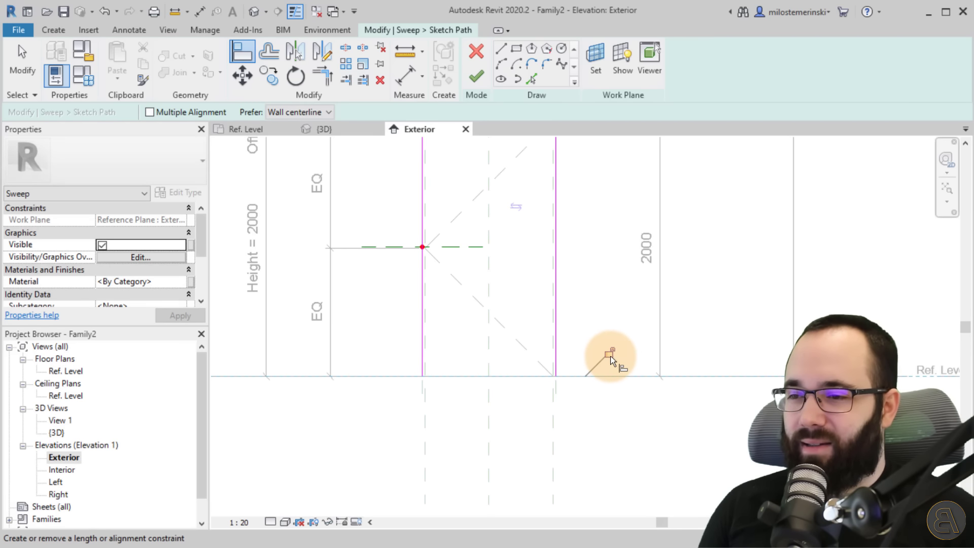
pyautogui.click(421, 377)
pyautogui.click(422, 380)
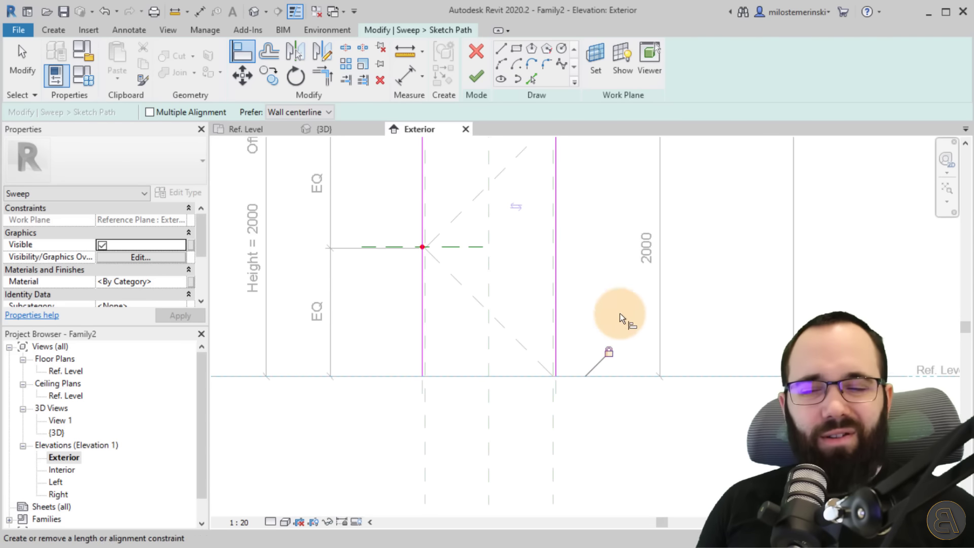
pyautogui.moveTo(500, 331); pyautogui.dragTo(491, 359, button='middle')
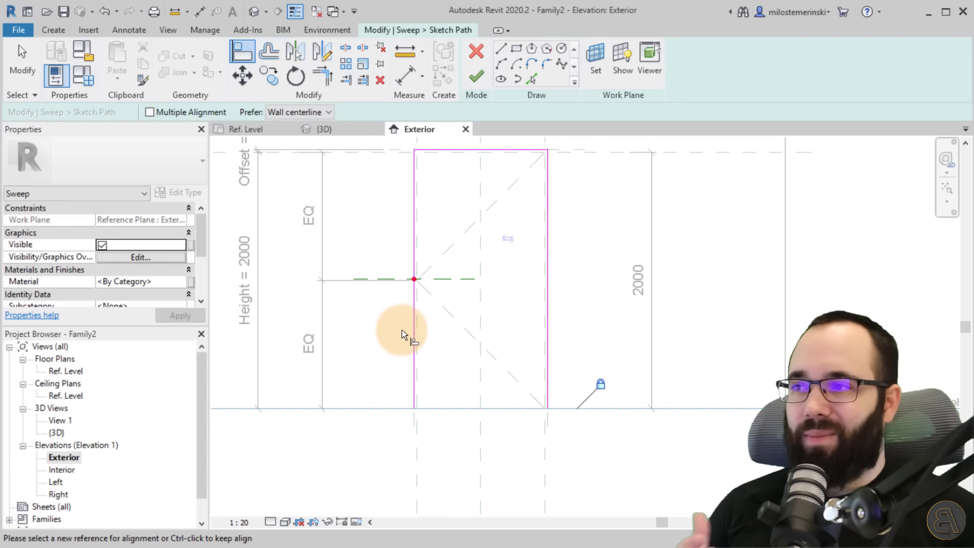
pyautogui.press('Escape')
pyautogui.press('Escape')
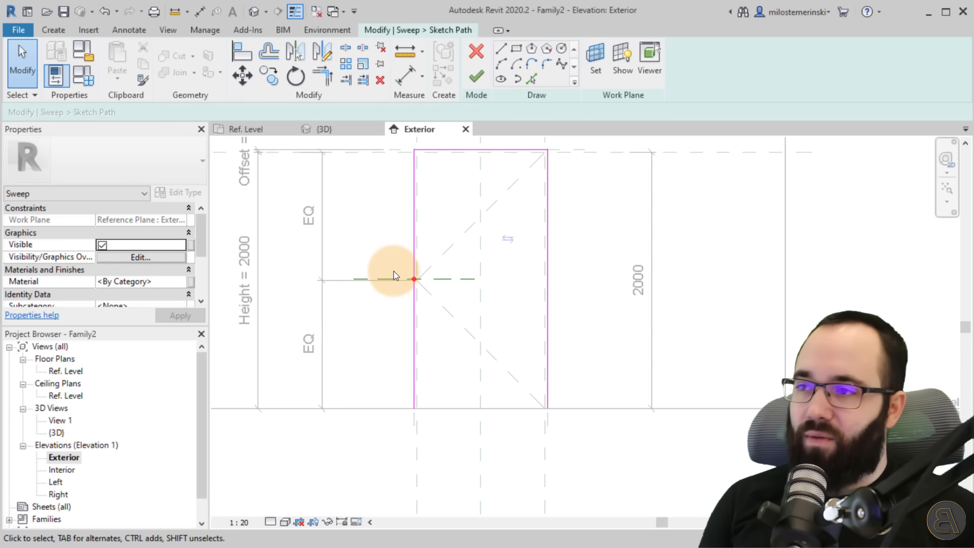
# - Switch to the Ref. Level floor plan, check the path's profile plane there, and finish the sweep path sketch
pyautogui.click(257, 131)
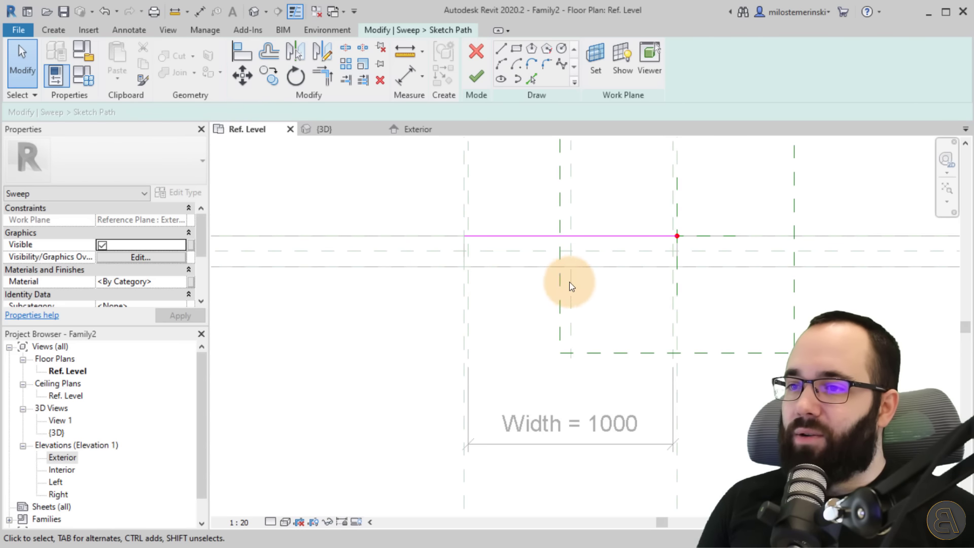
pyautogui.moveTo(570, 284); pyautogui.dragTo(489, 339, button='middle')
pyautogui.scroll(5, 566, 298)
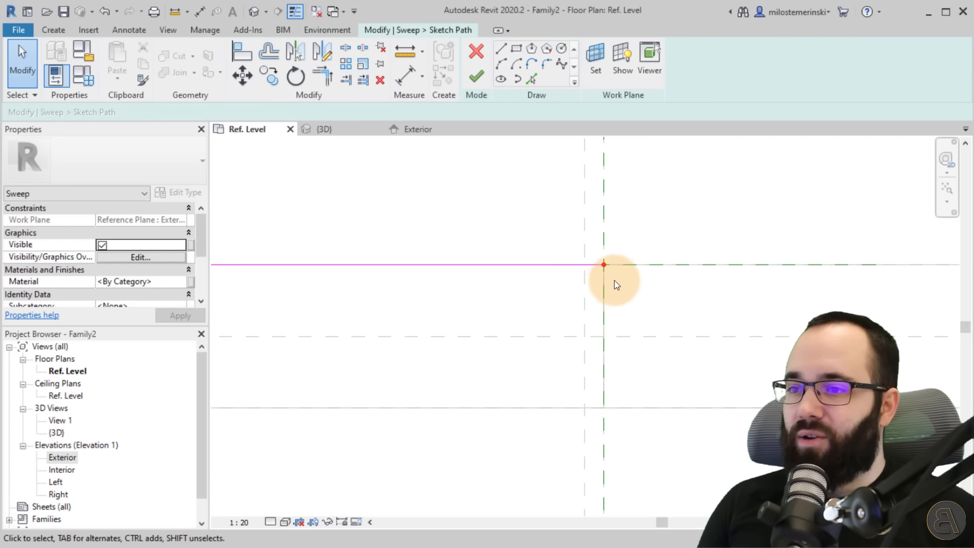
pyautogui.scroll(-4, 604, 266)
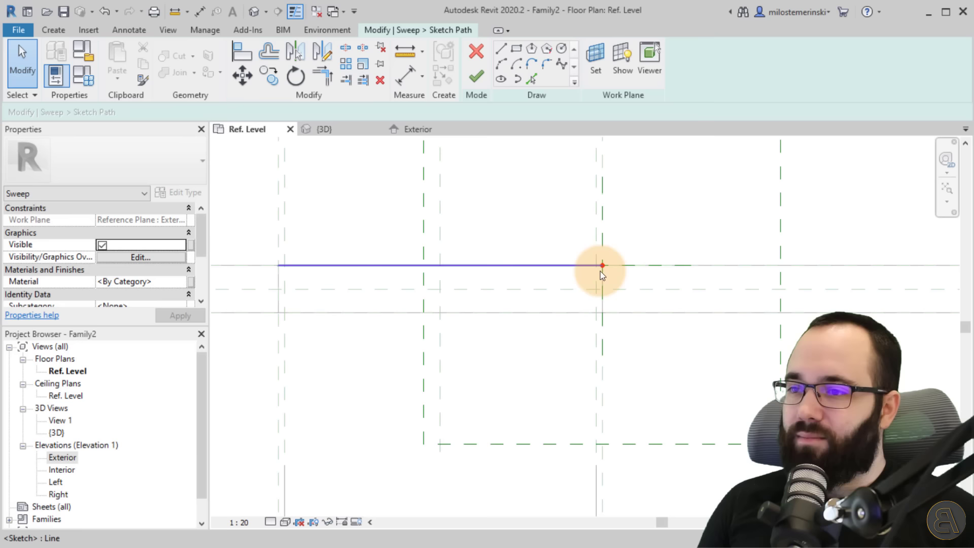
pyautogui.scroll(2, 607, 267)
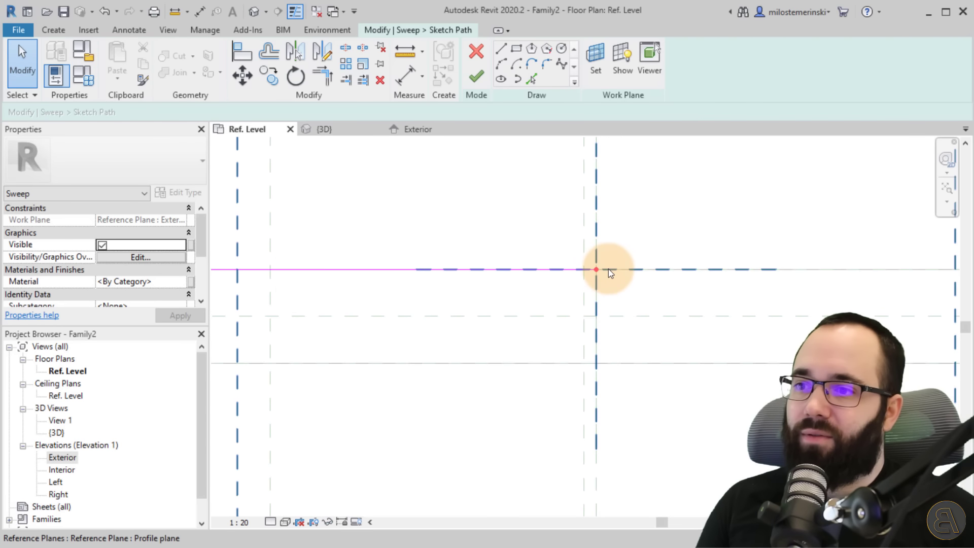
pyautogui.scroll(-3, 601, 274)
pyautogui.scroll(5, 606, 276)
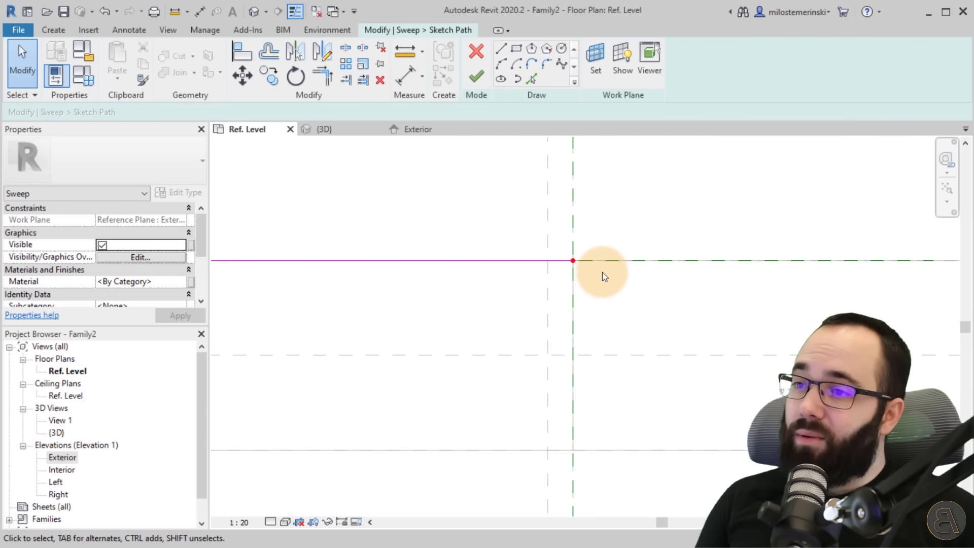
pyautogui.click(475, 76)
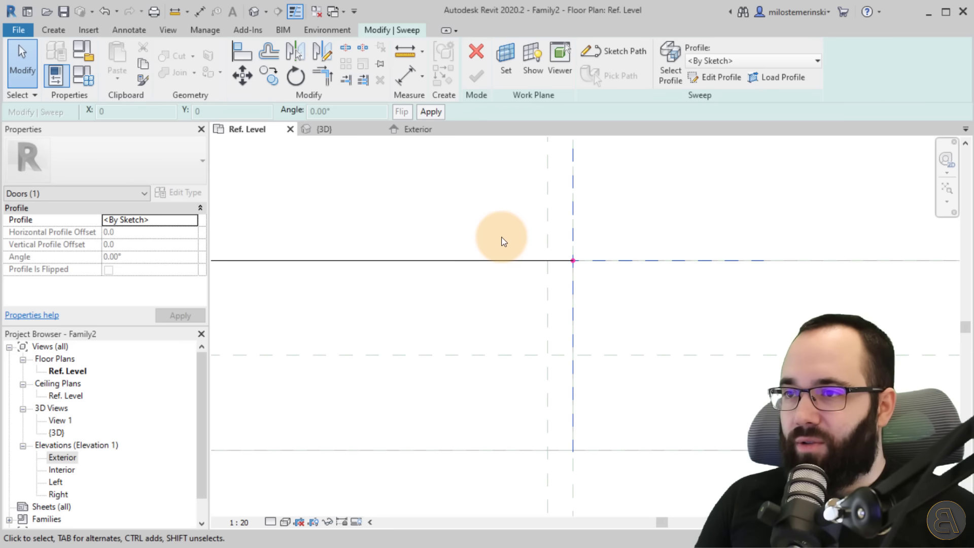
# - Start the sweep profile with a line through the wall along the right outer reference plane and short outward lines on both wall faces
pyautogui.click(708, 79)
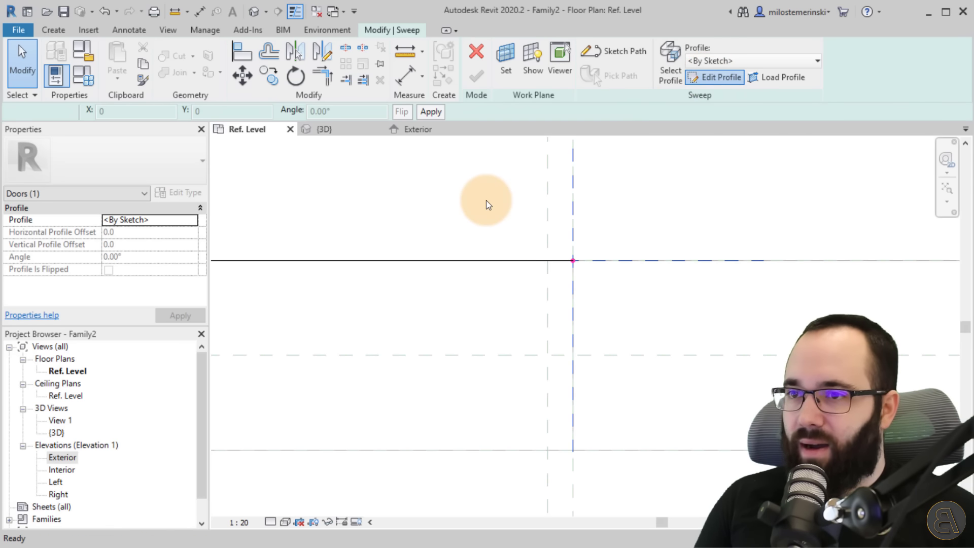
pyautogui.scroll(-1, 493, 257)
pyautogui.scroll(2, 525, 292)
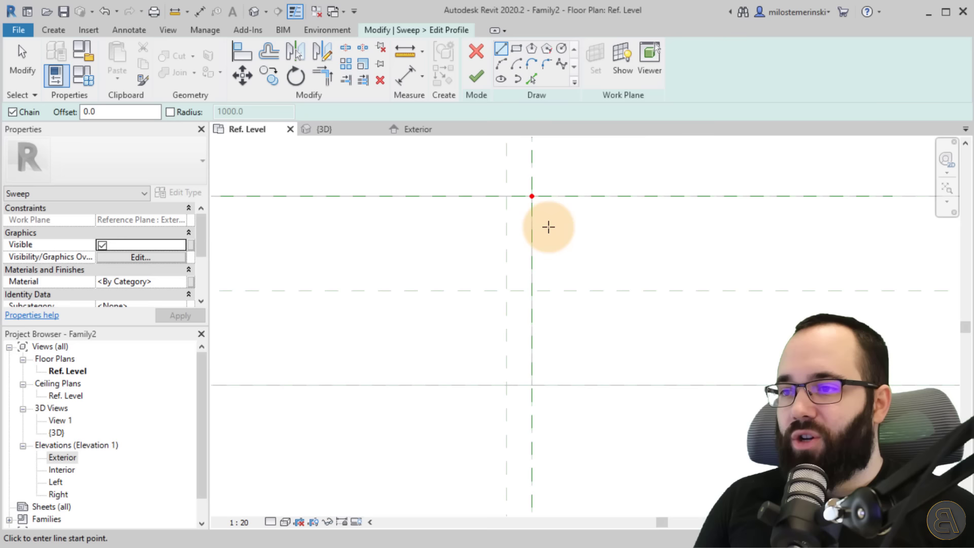
pyautogui.click(531, 196)
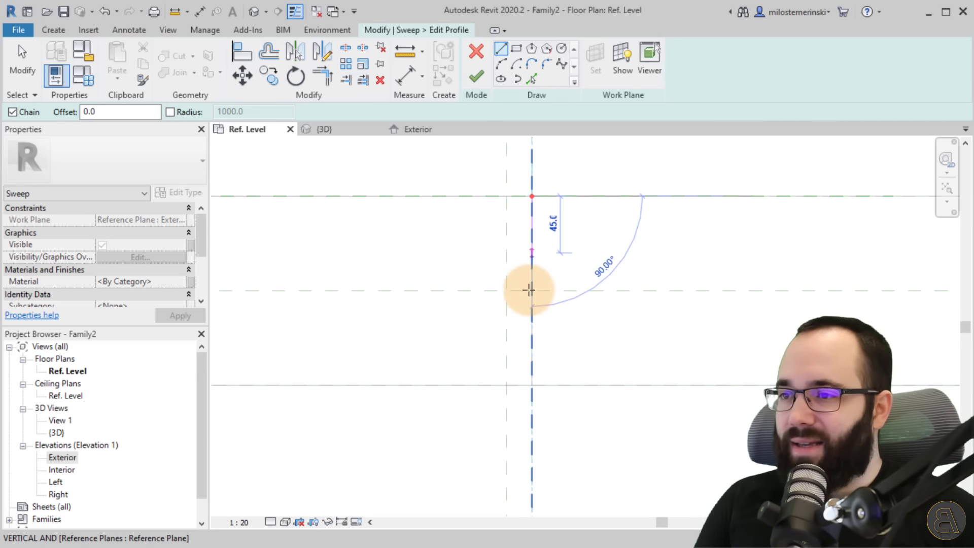
pyautogui.click(532, 384)
pyautogui.click(567, 385)
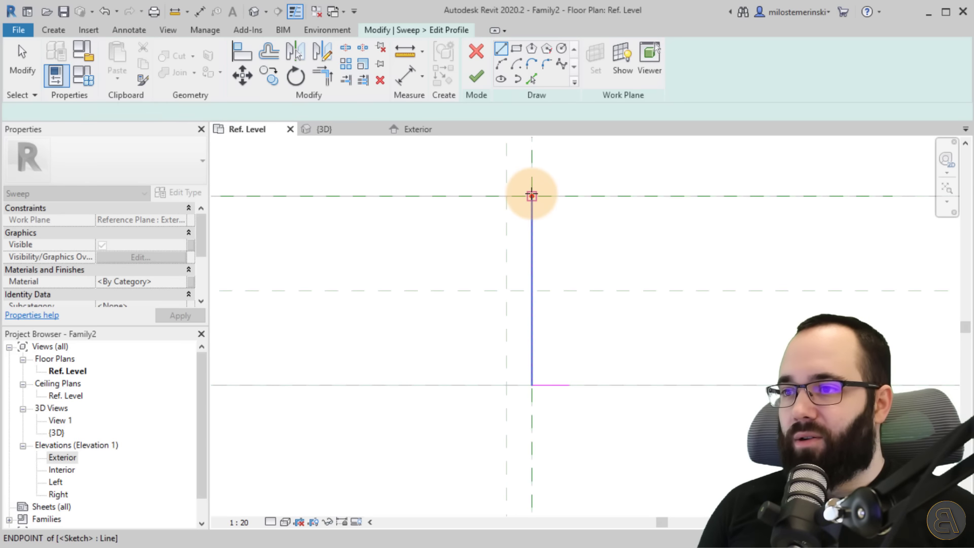
pyautogui.click(562, 195)
pyautogui.press('Escape')
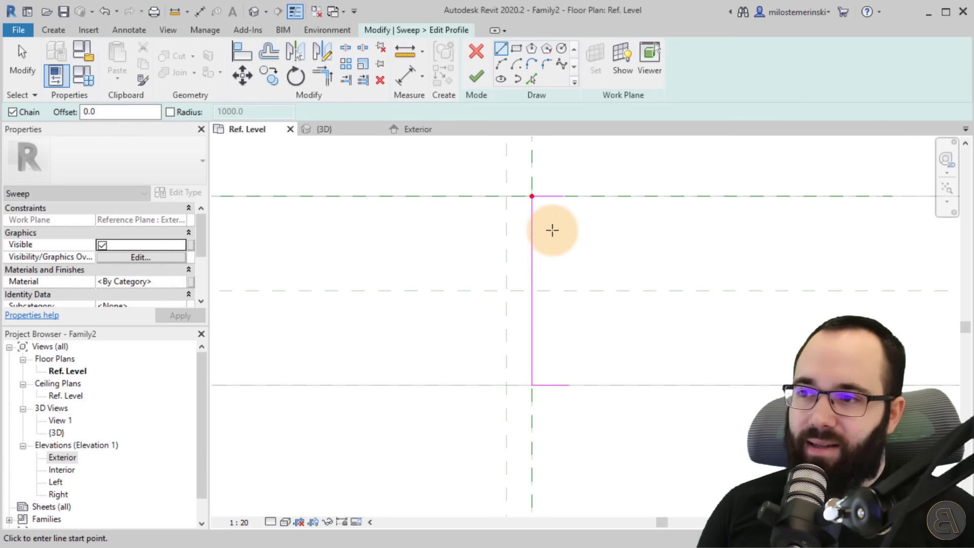
# - Draw the profile's exterior flange about 10 mm beyond the wall face and run its outer edge back to the Right reference plane
pyautogui.moveTo(561, 241); pyautogui.dragTo(617, 336, button='middle')
pyautogui.scroll(-3, 637, 316)
pyautogui.scroll(-4, 583, 298)
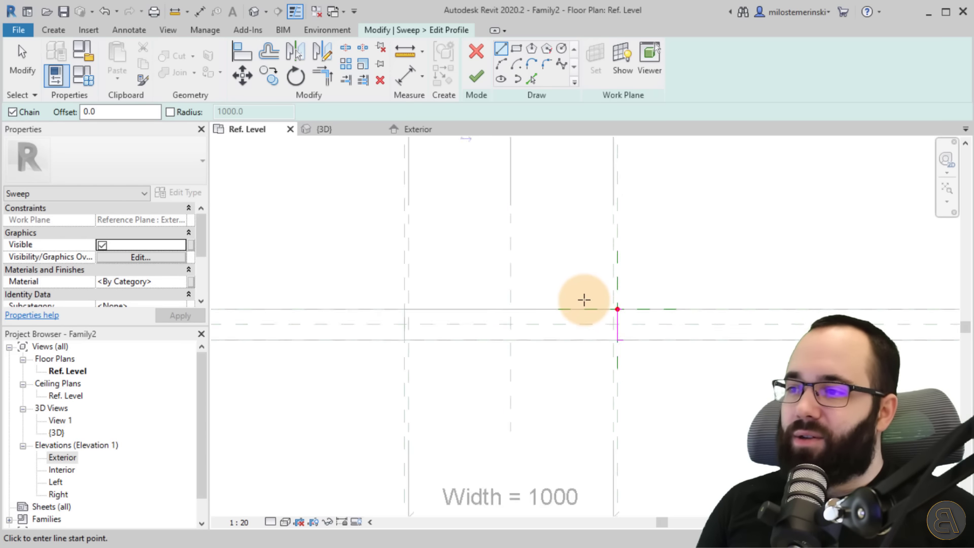
pyautogui.scroll(-1, 506, 399)
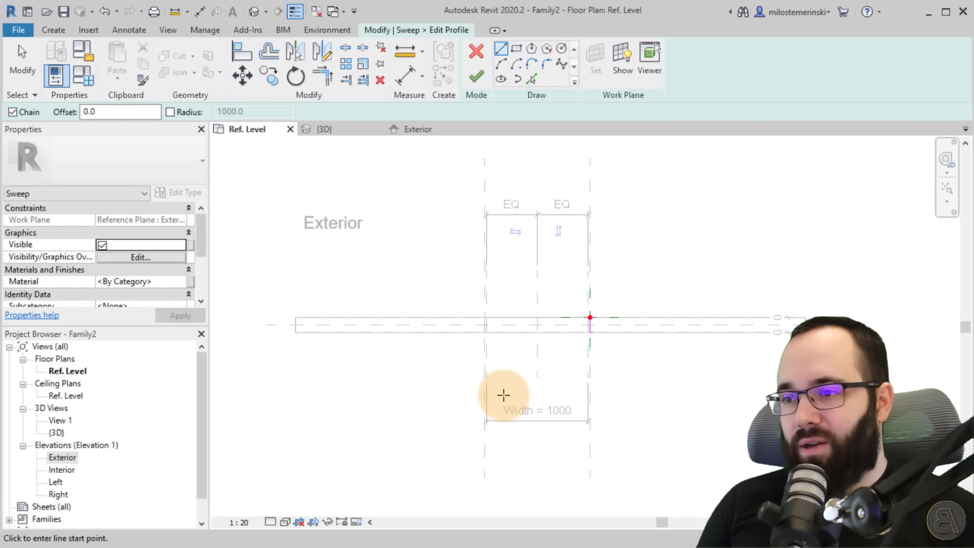
pyautogui.moveTo(503, 395); pyautogui.dragTo(501, 372, button='middle')
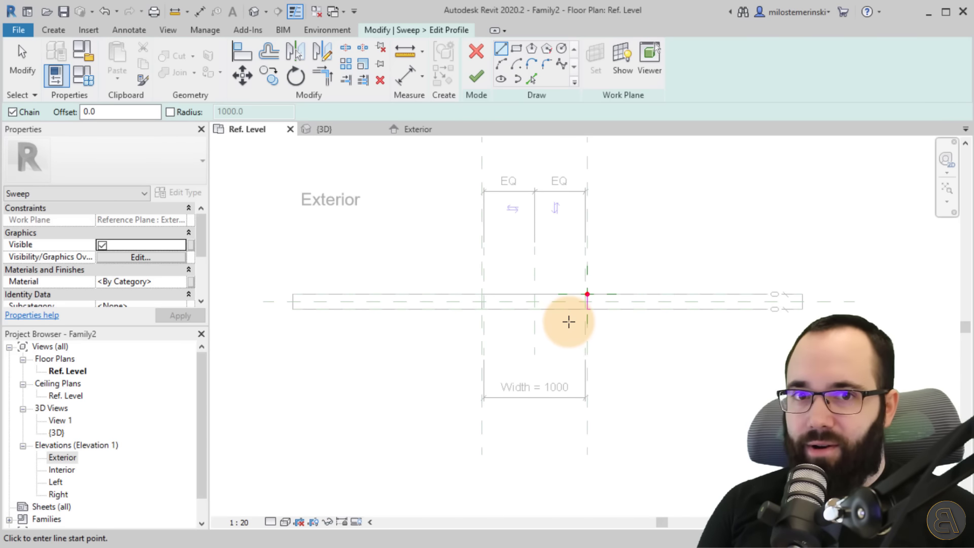
pyautogui.scroll(8, 580, 280)
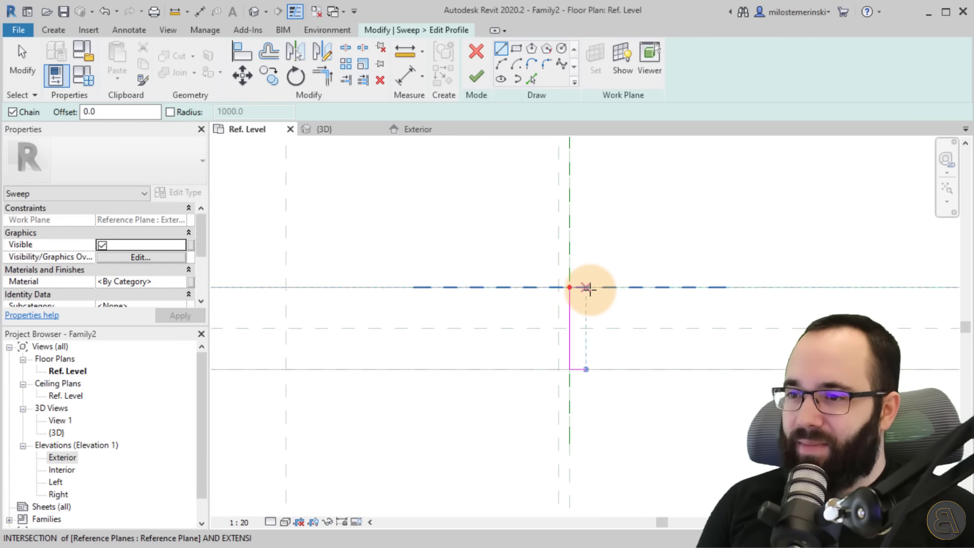
pyautogui.click(562, 286)
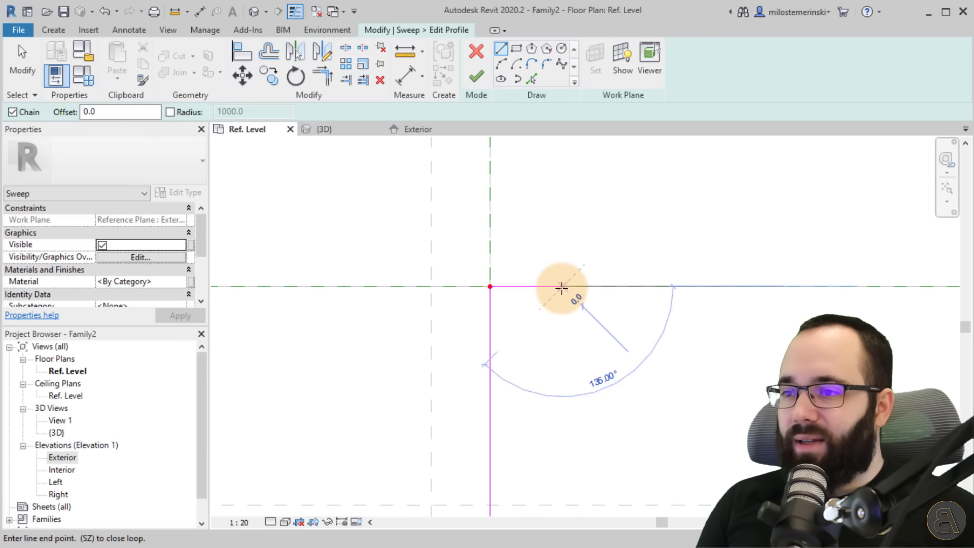
pyautogui.click(562, 257)
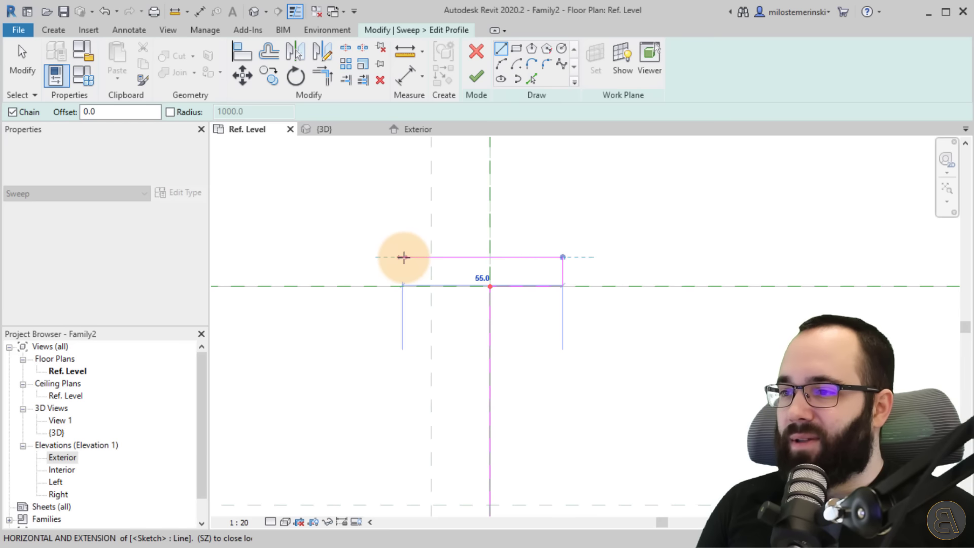
pyautogui.click(431, 258)
# - Draw the profile's long side about 170 mm along the Right reference plane past the interior wall face, with a 15 mm return
pyautogui.scroll(-8, 429, 400)
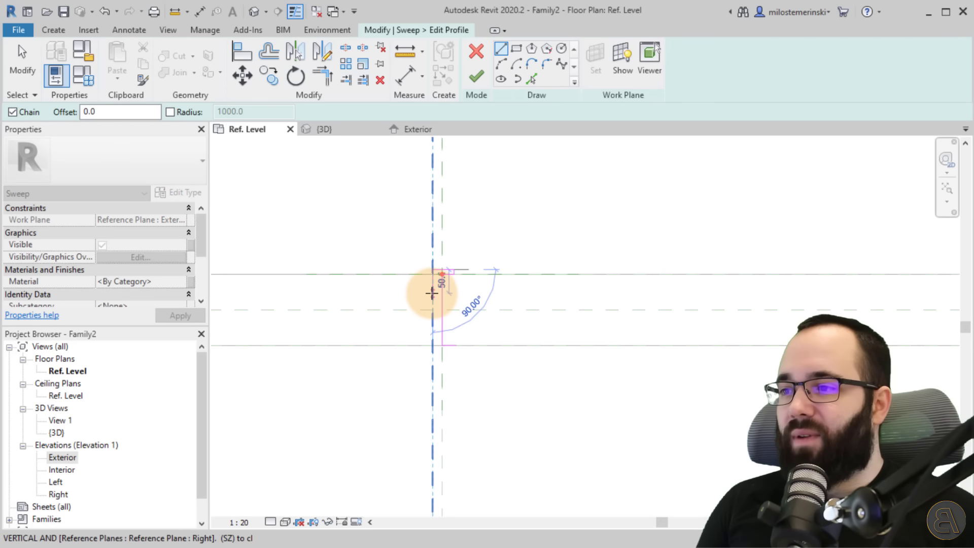
pyautogui.scroll(8, 432, 347)
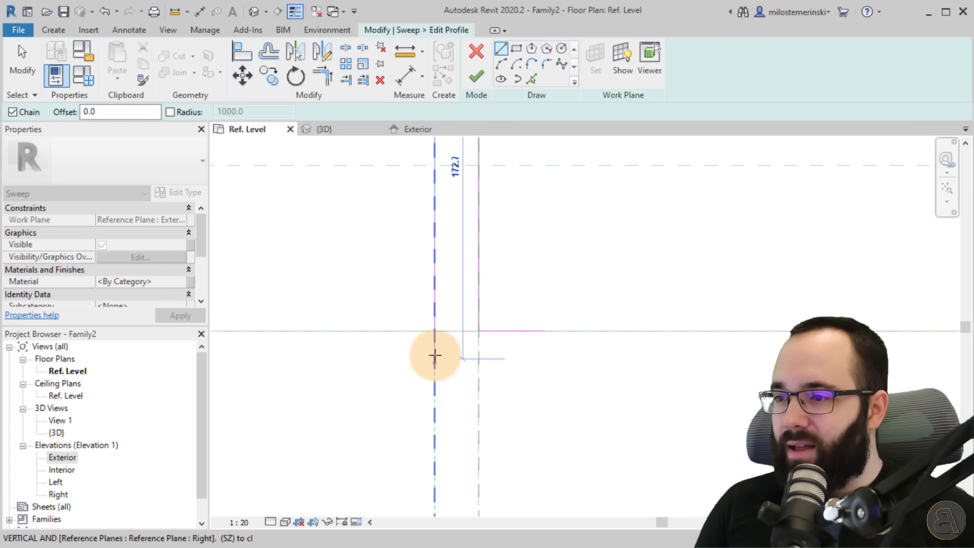
pyautogui.scroll(-2, 451, 411)
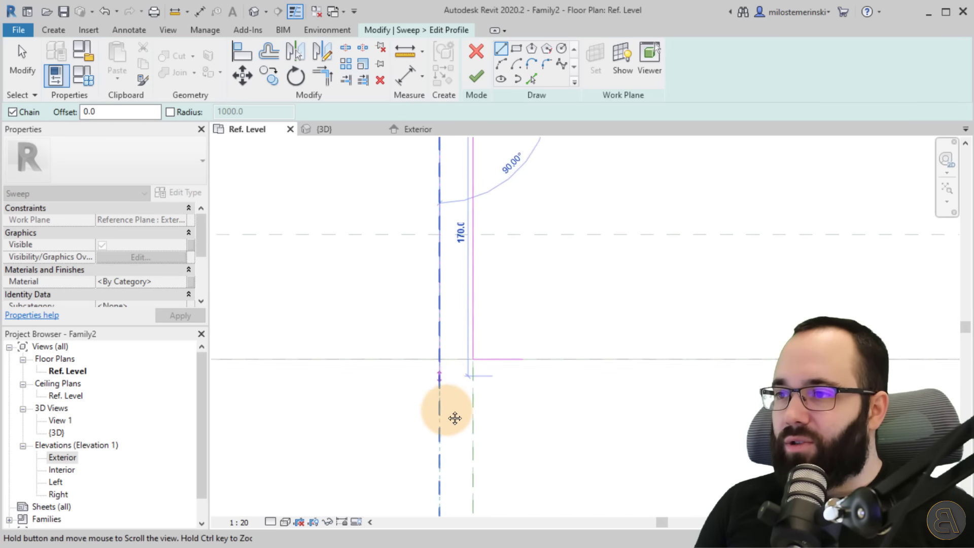
pyautogui.click(443, 382)
pyautogui.scroll(2, 448, 382)
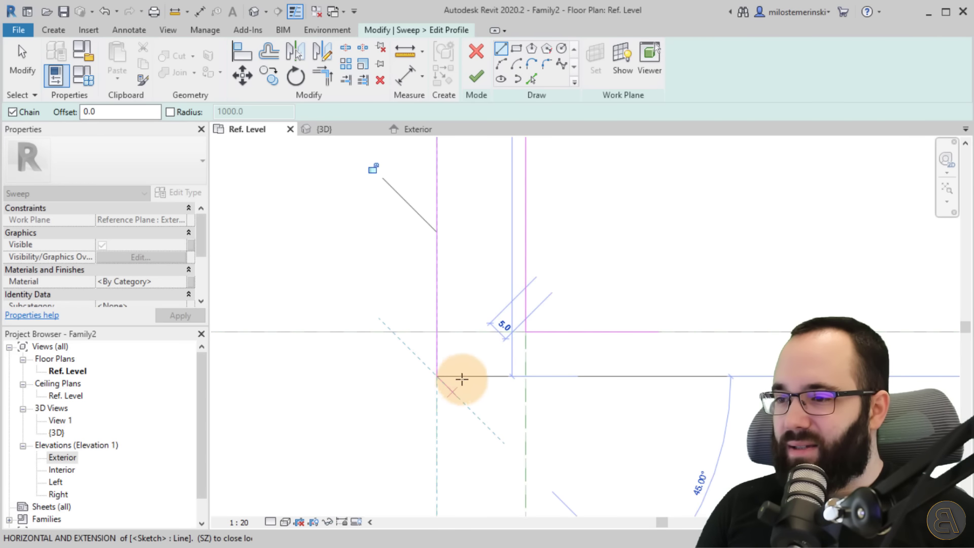
pyautogui.click(502, 376)
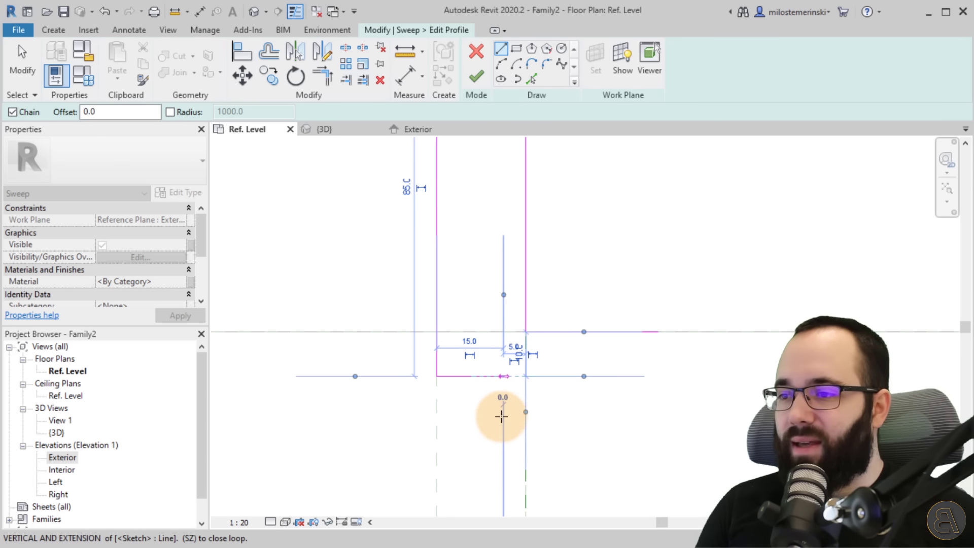
# - Close the profile with an interior flange about 35 mm wide, ending at the existing line on the interior wall face
pyautogui.click(503, 449)
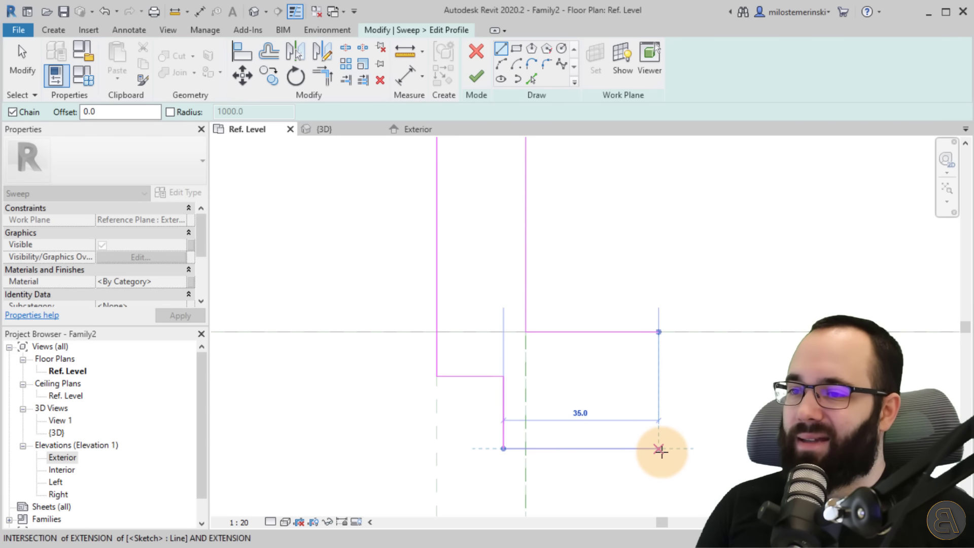
pyautogui.click(658, 448)
pyautogui.click(659, 332)
pyautogui.press('Escape')
pyautogui.scroll(-3, 593, 373)
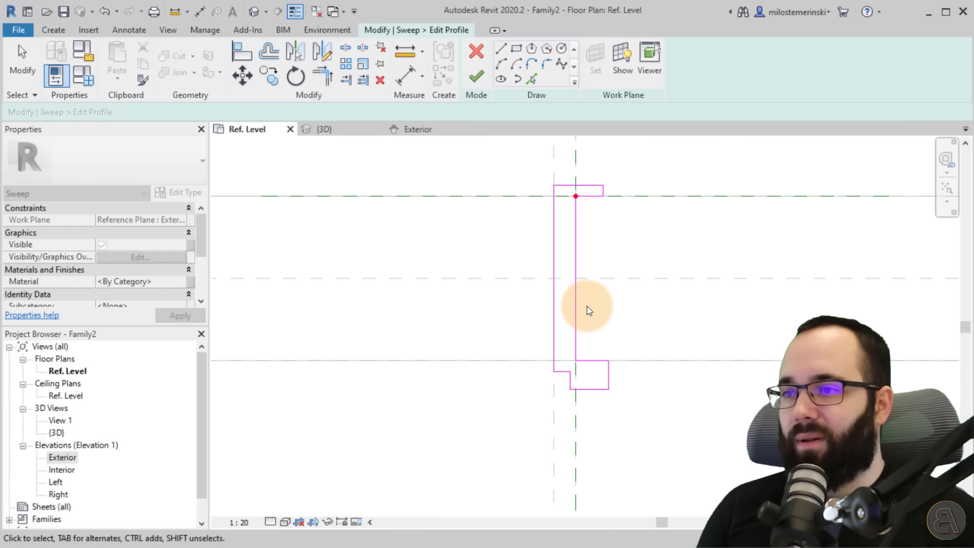
# - Undo the trial move of the profile's long side and lock that side to the Right reference plane
pyautogui.scroll(3, 567, 332)
pyautogui.moveTo(548, 333)
pyautogui.mouseDown()
pyautogui.moveTo(523, 333)
pyautogui.moveTo(546, 333)
pyautogui.mouseUp()
pyautogui.scroll(-2, 542, 343)
pyautogui.click(553, 372)
pyautogui.scroll(2, 552, 368)
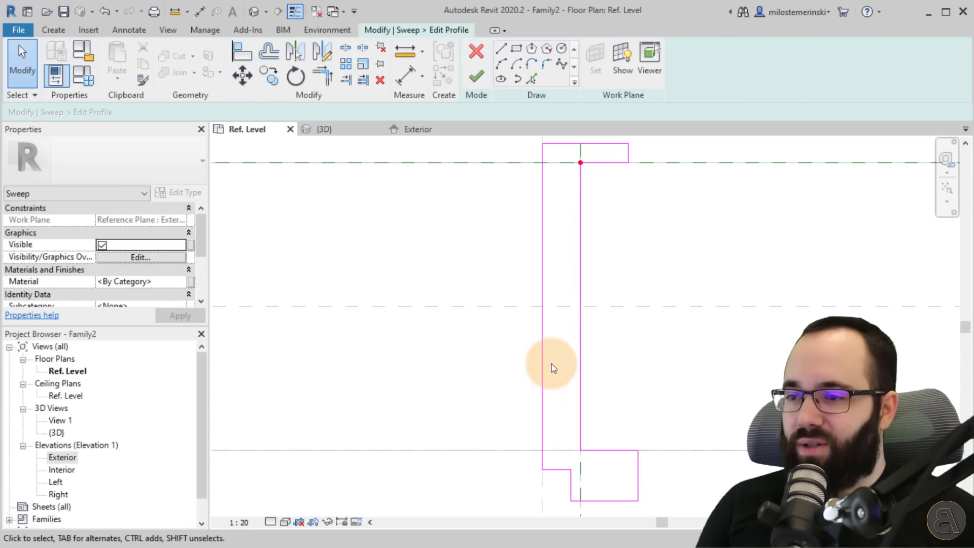
pyautogui.moveTo(550, 366); pyautogui.dragTo(430, 377, button='middle')
pyautogui.moveTo(412, 372)
pyautogui.mouseDown()
pyautogui.moveTo(380, 365)
pyautogui.moveTo(382, 380)
pyautogui.mouseUp()
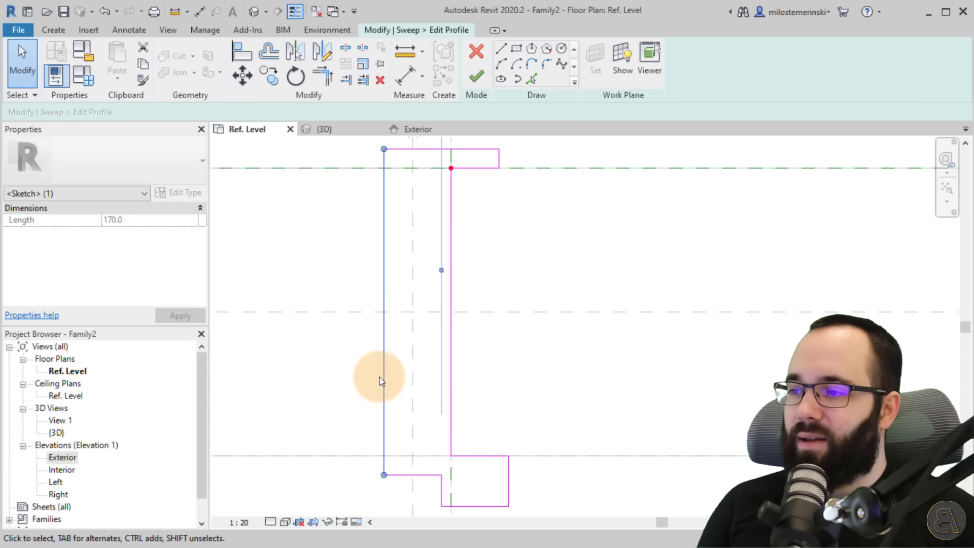
pyautogui.hotkey('ctrl', 'z')
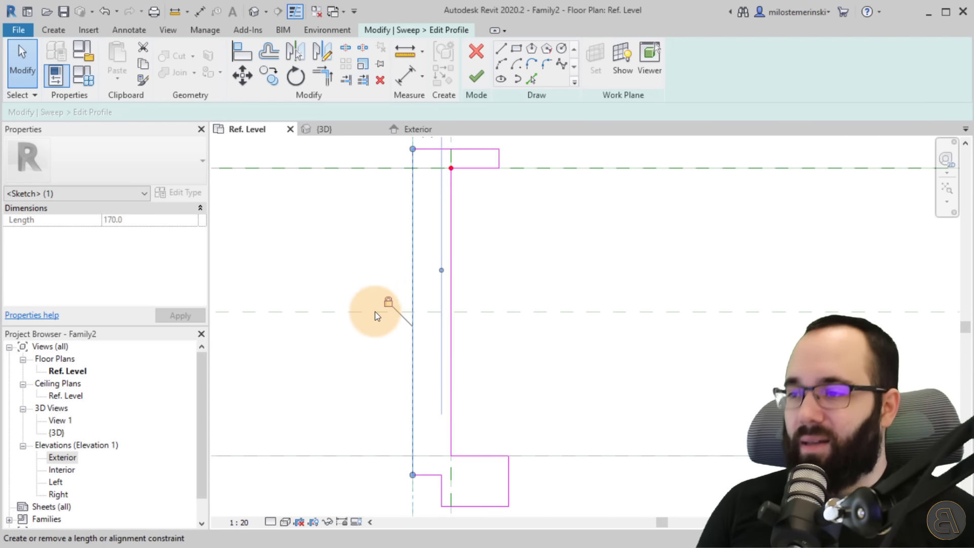
pyautogui.scroll(-4, 370, 324)
pyautogui.click(341, 320)
# - Lock the exterior flange's inner edge to the exterior wall-face reference plane and clear the selection
pyautogui.moveTo(341, 319); pyautogui.dragTo(452, 359, button='middle')
pyautogui.scroll(-2, 444, 331)
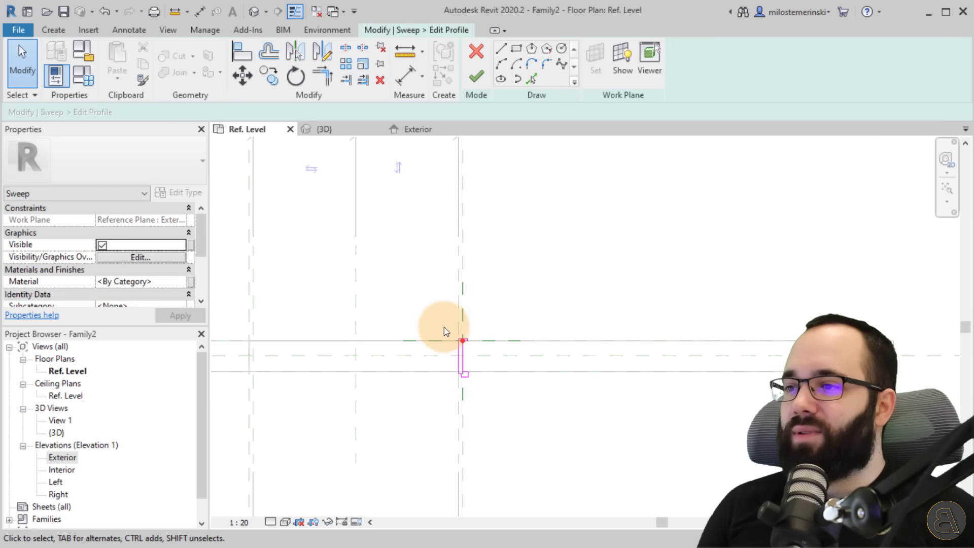
pyautogui.scroll(-2, 447, 289)
pyautogui.moveTo(434, 274); pyautogui.dragTo(421, 210, button='middle')
pyautogui.scroll(7, 446, 271)
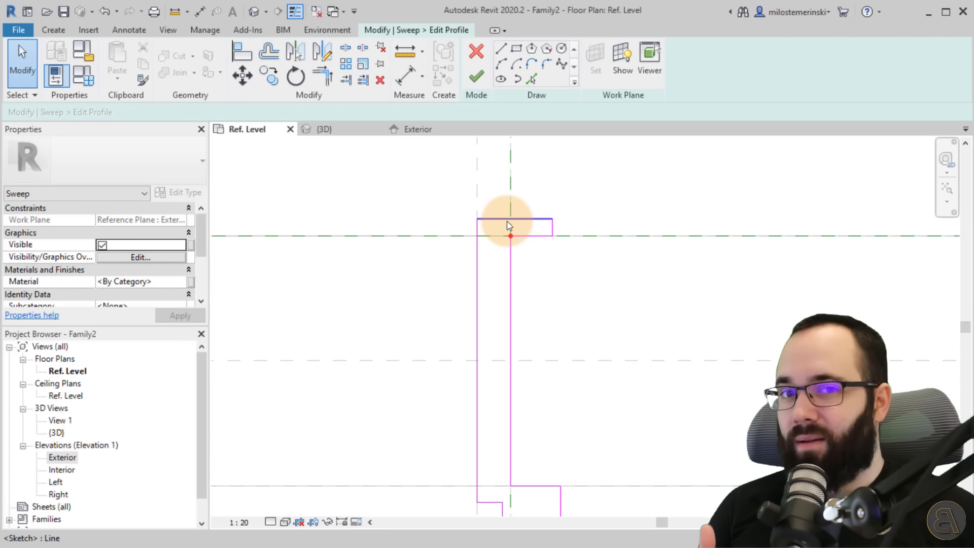
pyautogui.scroll(3, 507, 223)
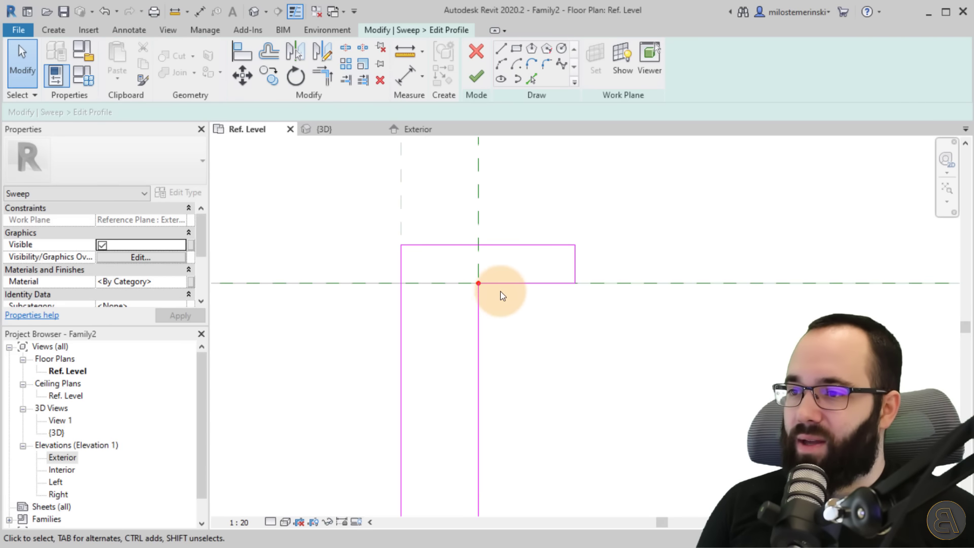
pyautogui.click(507, 280)
pyautogui.scroll(-3, 429, 294)
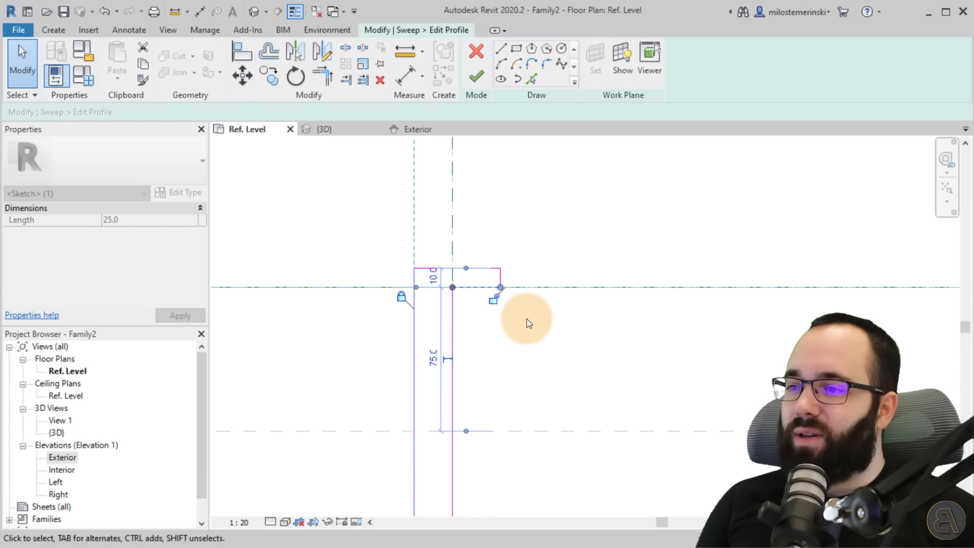
pyautogui.scroll(-4, 368, 280)
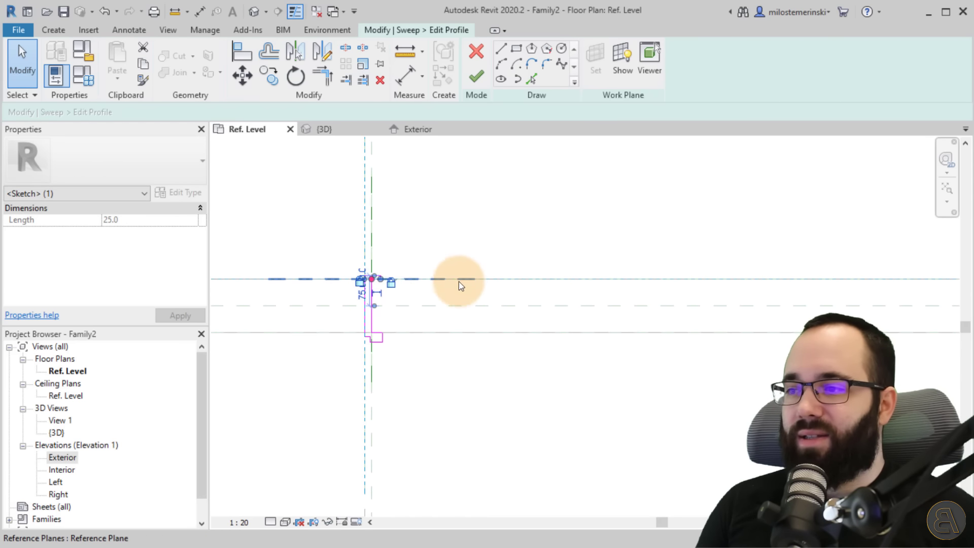
pyautogui.scroll(8, 358, 275)
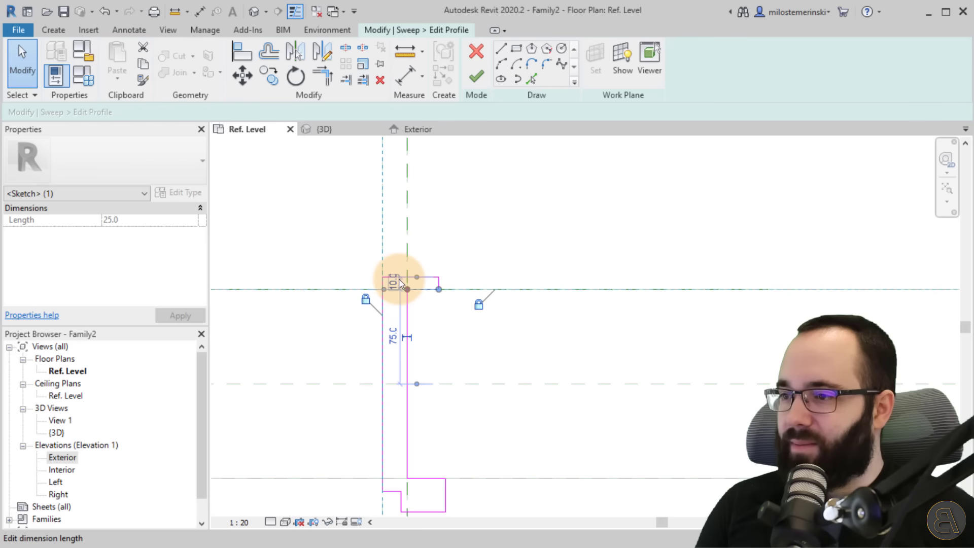
pyautogui.click(474, 238)
pyautogui.click(513, 293)
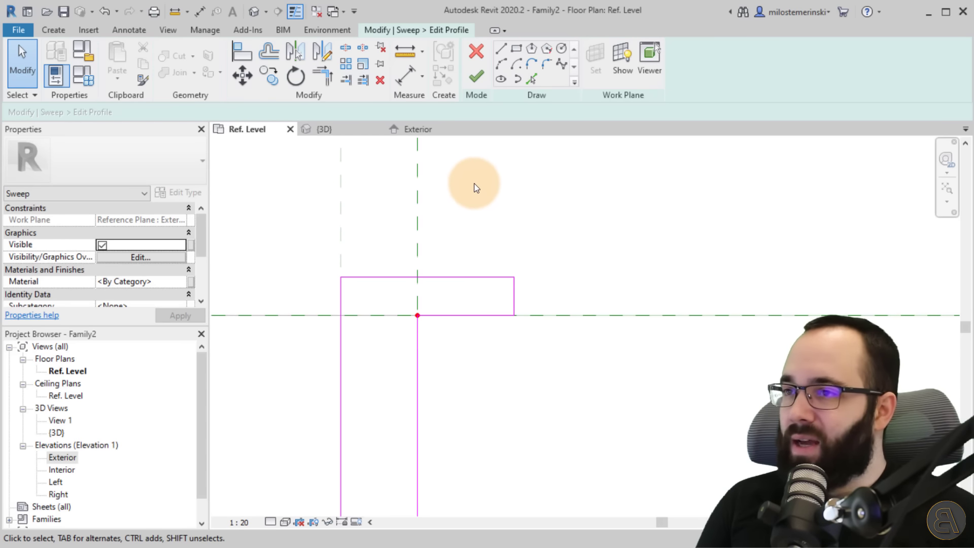
# - Add an aligned dimension for the exterior flange's thickness, from the exterior wall-face reference plane to the flange's outer edge
pyautogui.click(409, 75)
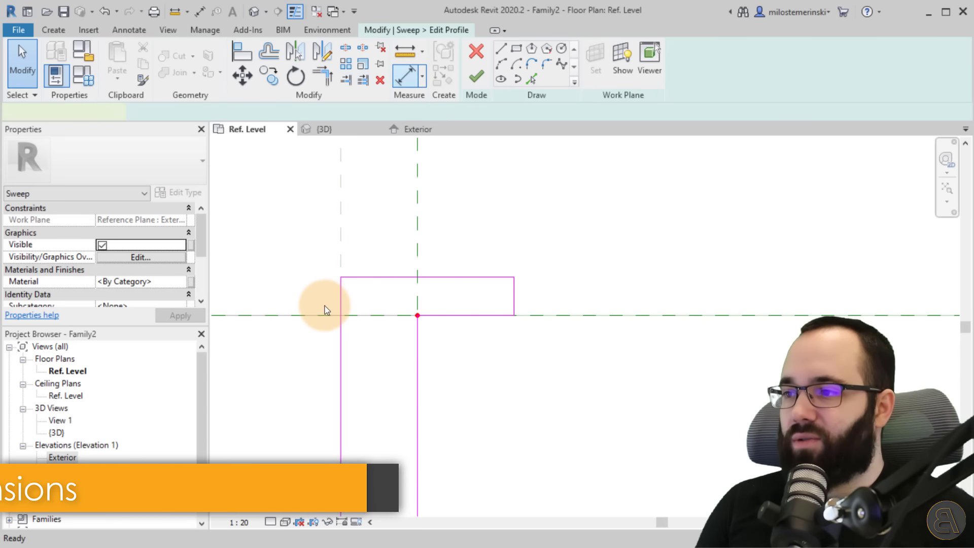
pyautogui.scroll(-5, 306, 315)
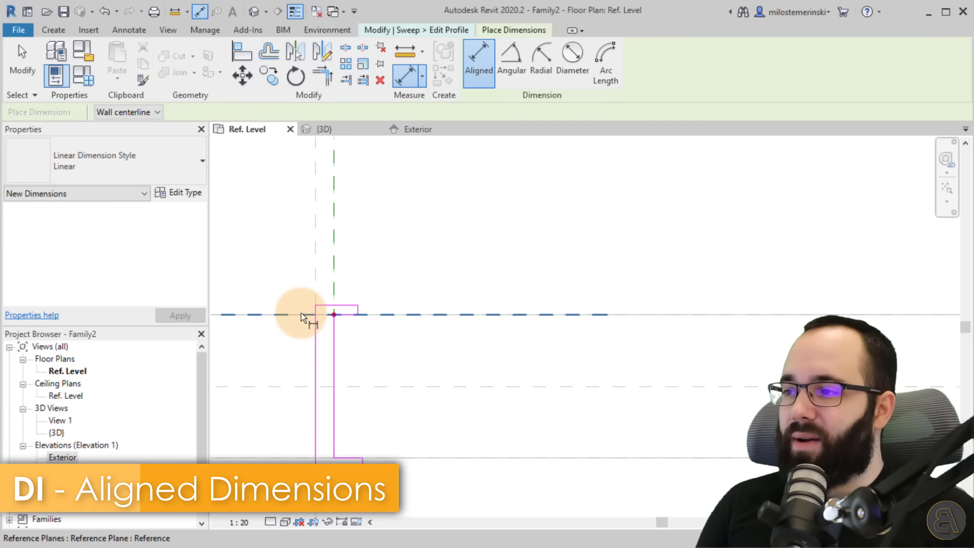
pyautogui.moveTo(304, 314); pyautogui.dragTo(618, 331, button='middle')
pyautogui.click(607, 332)
pyautogui.click(645, 322)
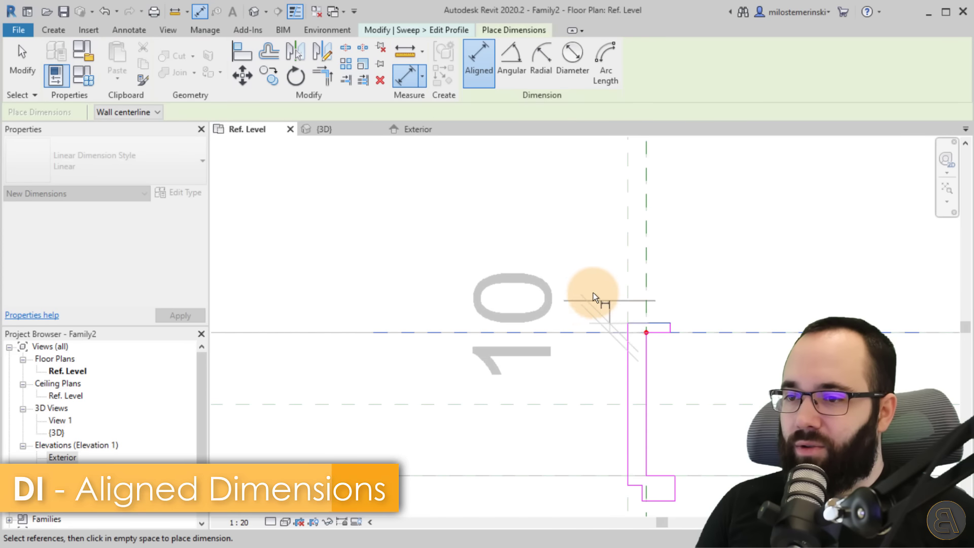
pyautogui.click(539, 276)
pyautogui.scroll(-3, 435, 320)
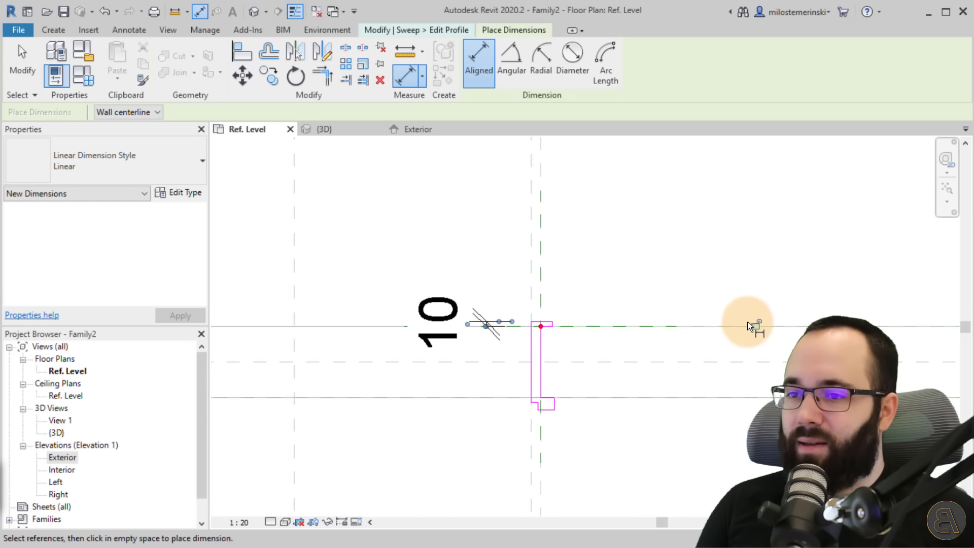
# - Dimension the exterior flange's width from the Right reference plane to the flange's end edge, and finish dimensioning
pyautogui.scroll(4, 527, 340)
pyautogui.moveTo(552, 317); pyautogui.dragTo(443, 282, button='middle')
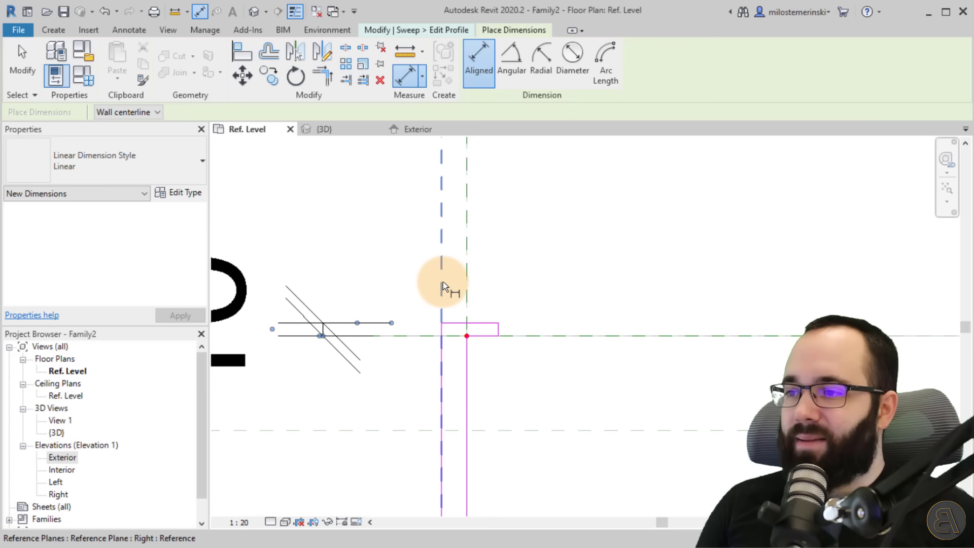
pyautogui.click(498, 327)
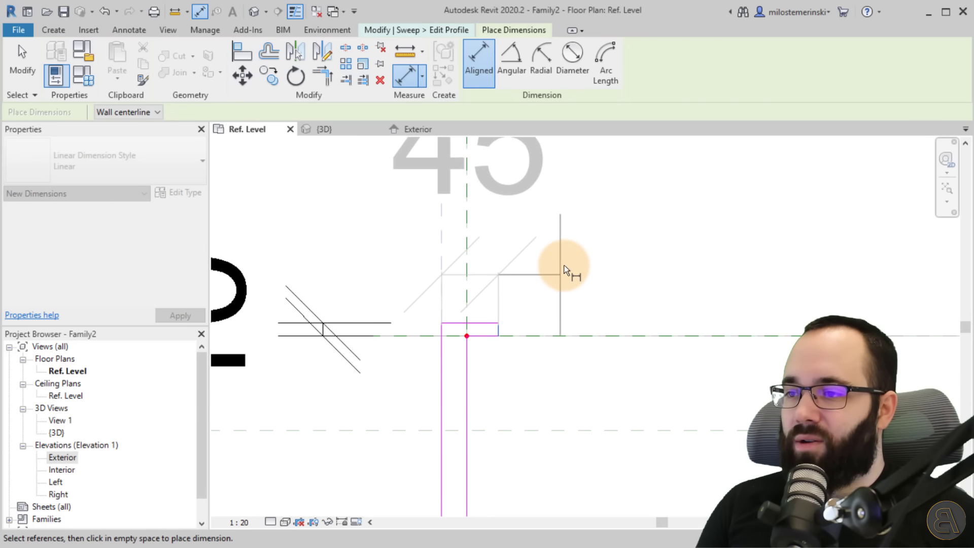
pyautogui.click(530, 201)
pyautogui.scroll(-5, 496, 221)
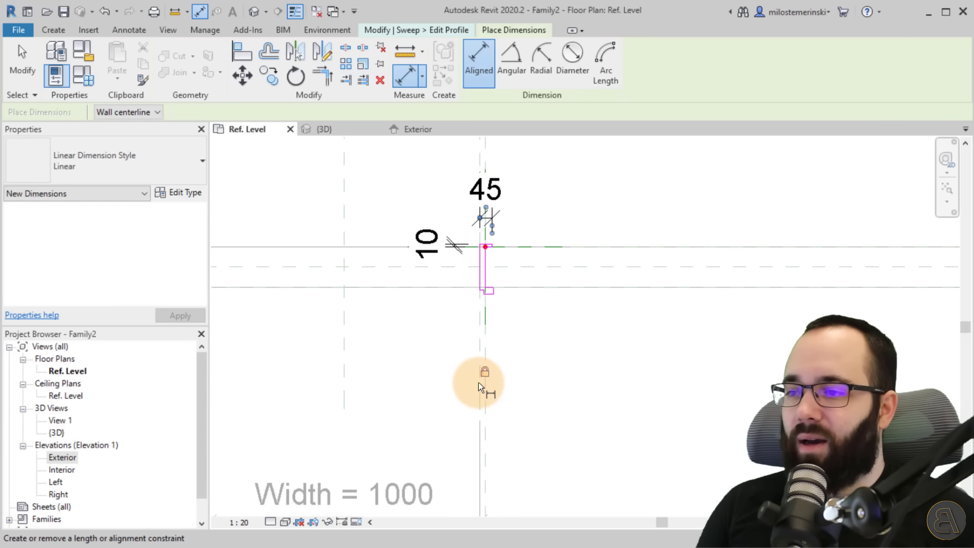
pyautogui.press('Escape')
pyautogui.press('Escape')
# - Lock the interior flange's inner edge to the interior wall-face reference plane and clear the selection
pyautogui.scroll(4, 467, 236)
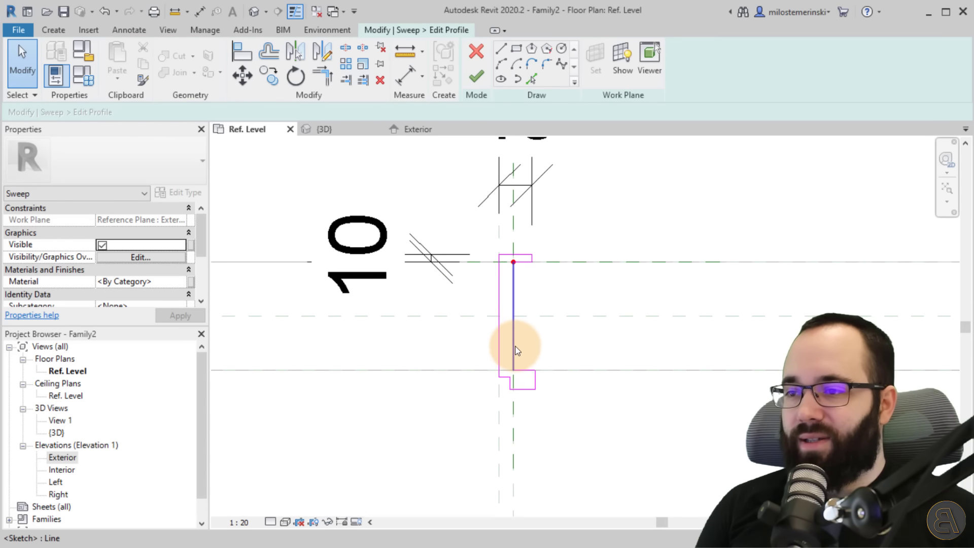
pyautogui.scroll(-1, 533, 306)
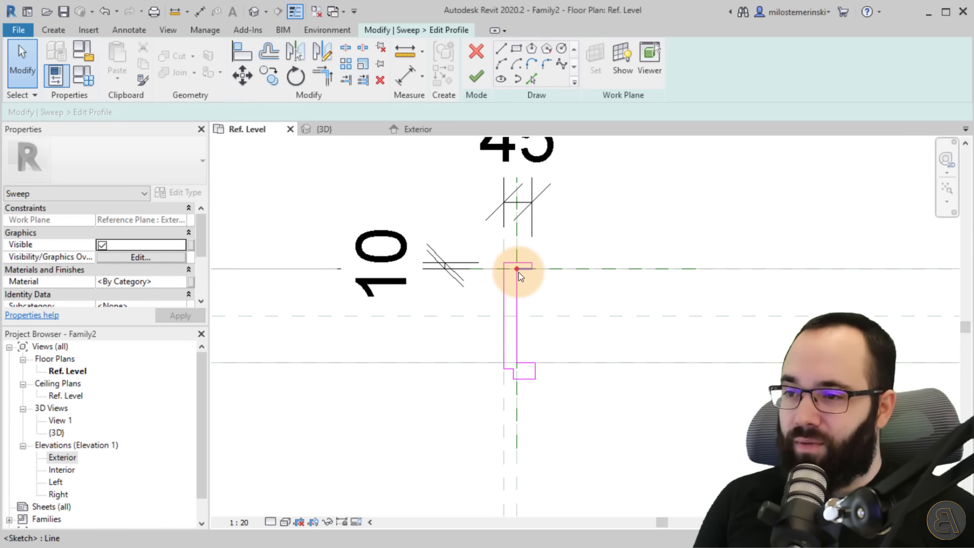
pyautogui.scroll(1, 519, 272)
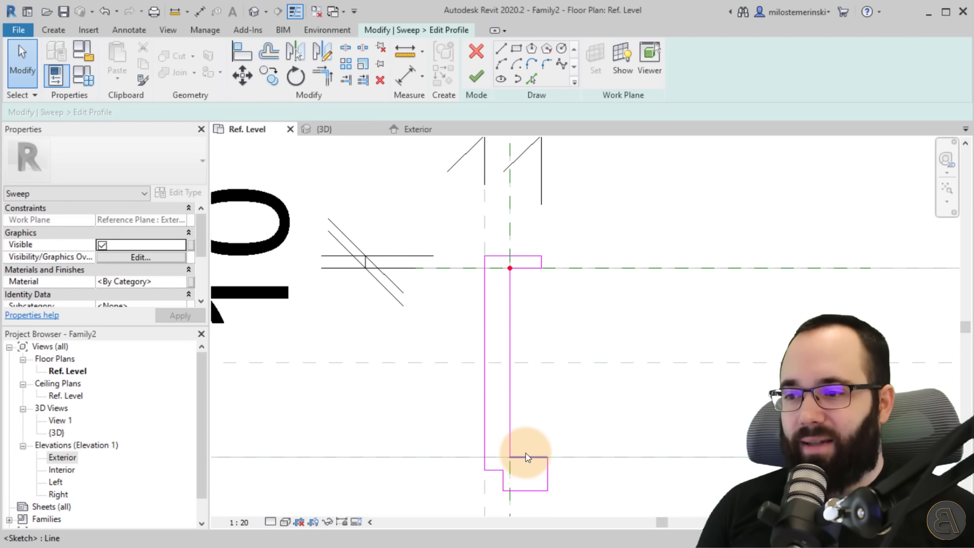
pyautogui.scroll(1, 525, 457)
pyautogui.moveTo(531, 430); pyautogui.dragTo(524, 327, button='middle')
pyautogui.moveTo(481, 384); pyautogui.dragTo(380, 387, button='middle')
pyautogui.moveTo(428, 359); pyautogui.dragTo(426, 378)
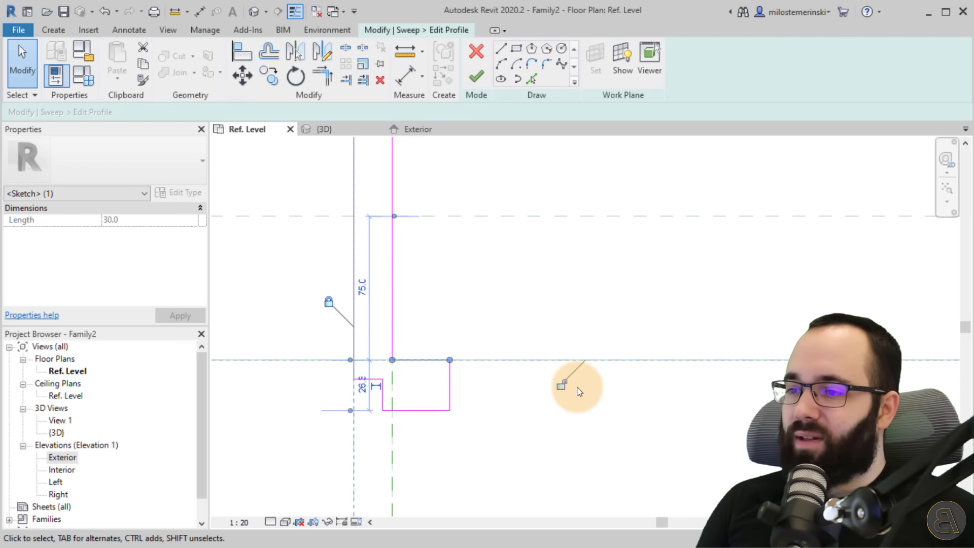
pyautogui.click(473, 405)
pyautogui.scroll(-1, 446, 391)
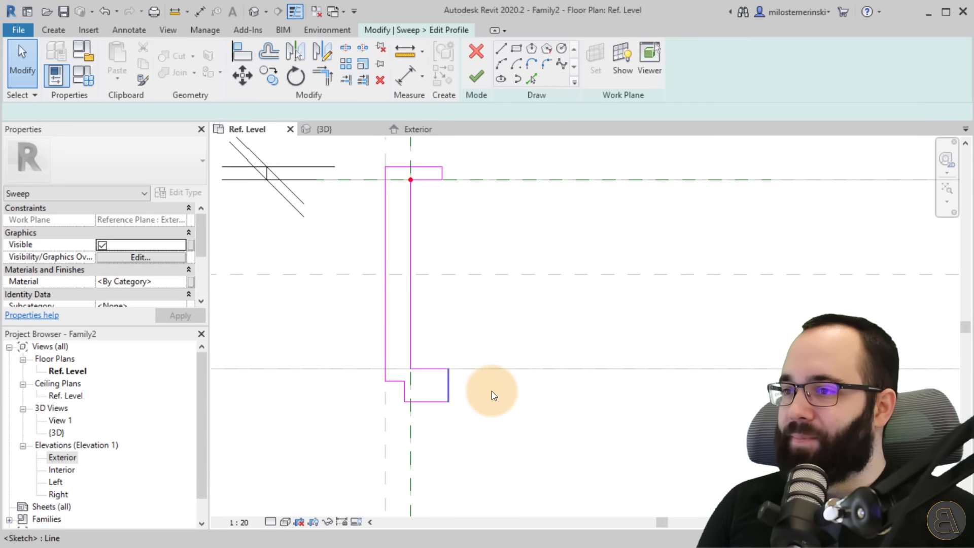
pyautogui.scroll(-1, 490, 394)
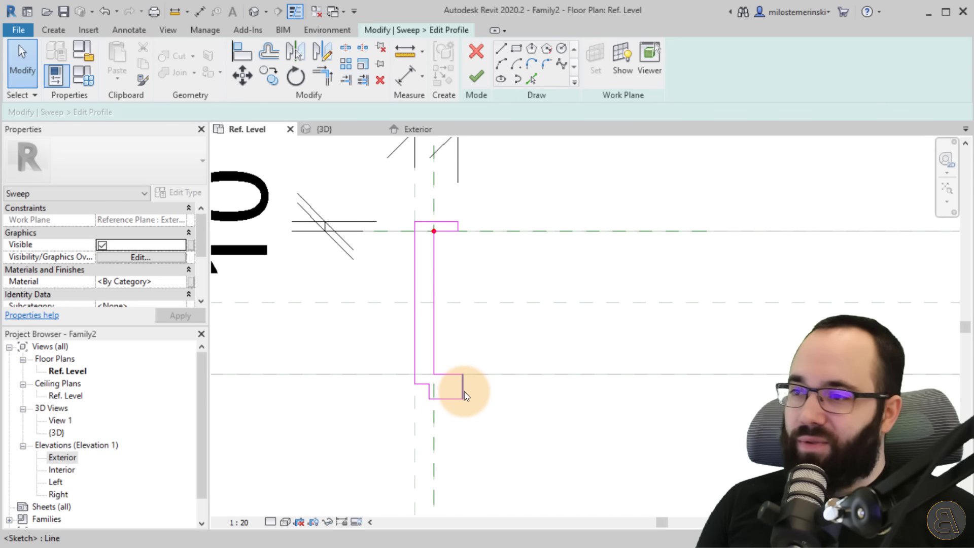
# - Align the interior flange's end edge with the exterior flange's end edge and lock the alignment
pyautogui.click(245, 60)
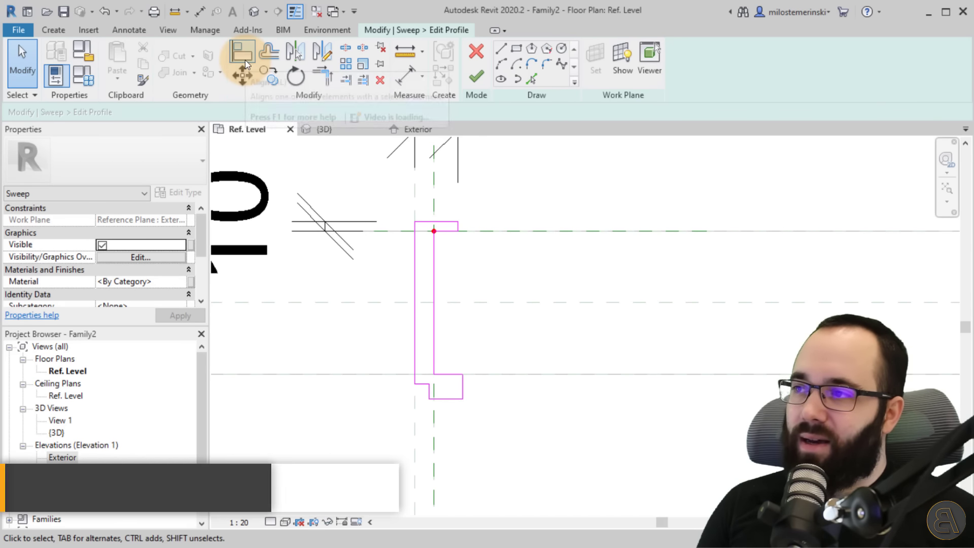
pyautogui.scroll(1, 456, 226)
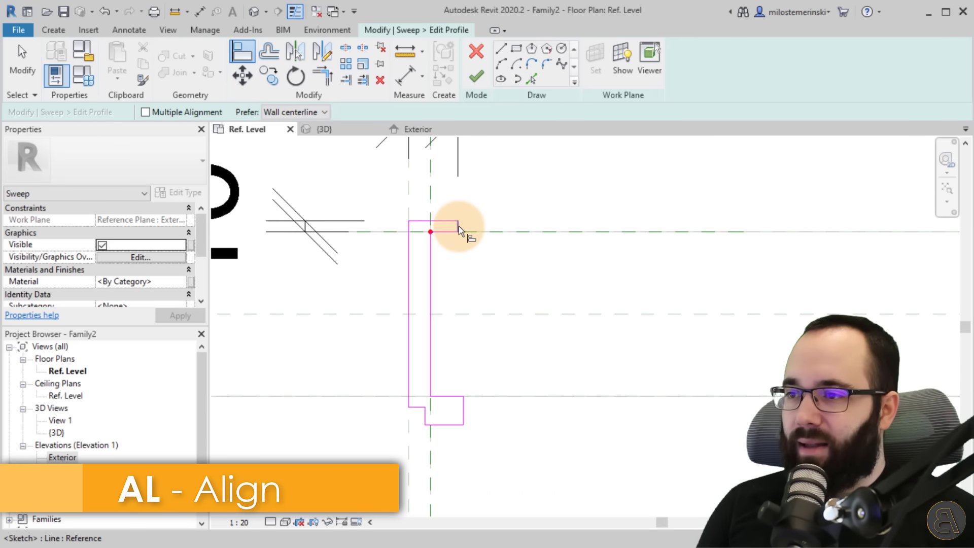
pyautogui.click(459, 226)
pyautogui.click(462, 413)
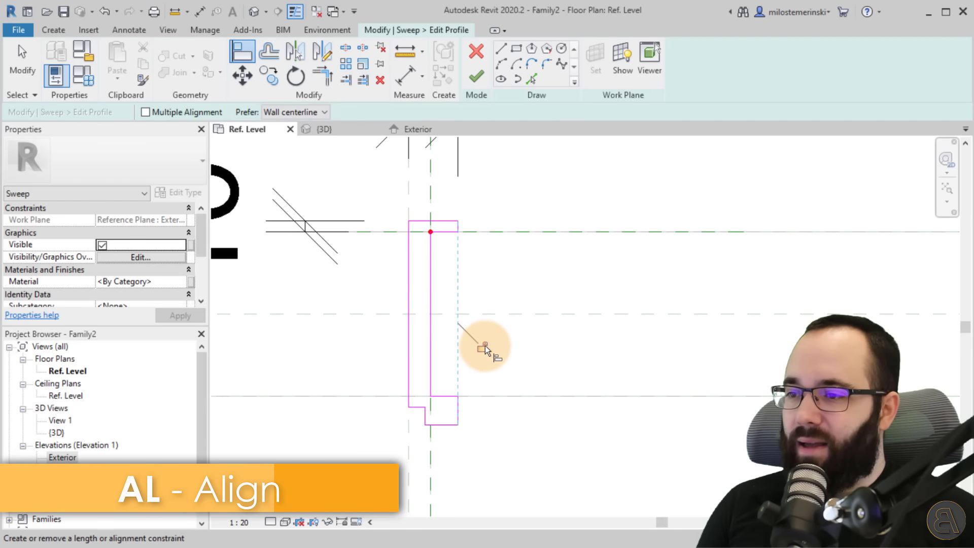
pyautogui.scroll(-1, 484, 358)
pyautogui.press('Escape')
pyautogui.scroll(-2, 467, 274)
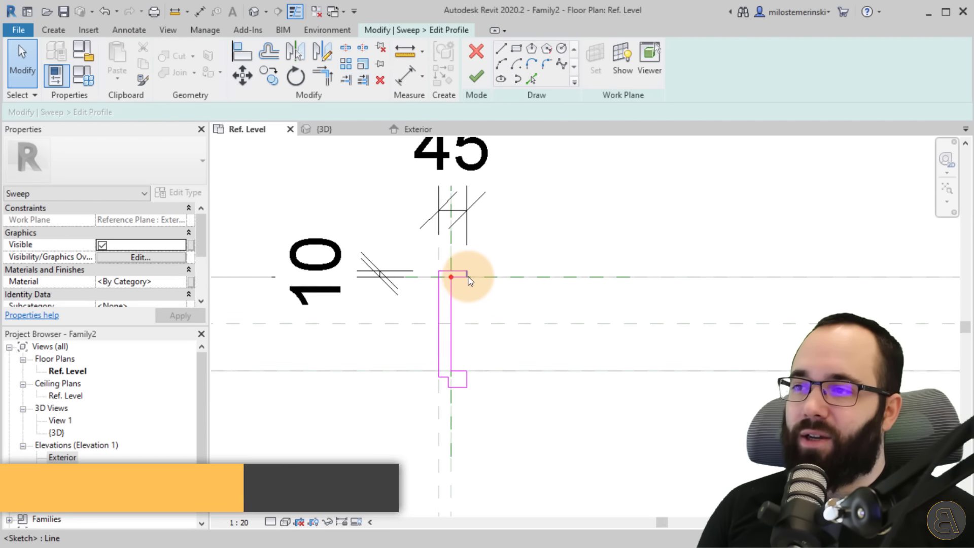
# - Examine the exterior flange's width dimension and the two flange ends it governs, leaving nothing selected
pyautogui.moveTo(467, 274); pyautogui.dragTo(429, 332, button='middle')
pyautogui.click(429, 286)
pyautogui.scroll(-2, 406, 272)
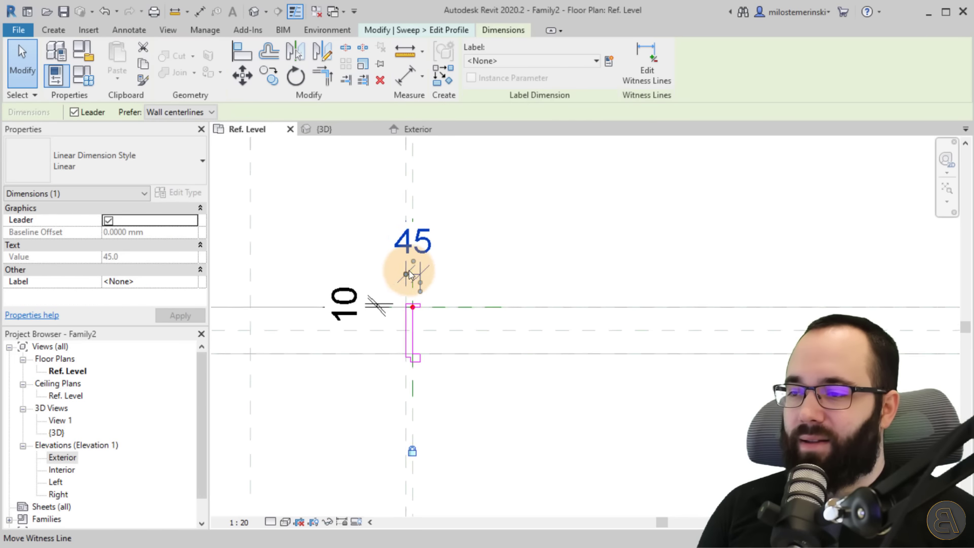
pyautogui.moveTo(407, 272); pyautogui.dragTo(384, 229, button='middle')
pyautogui.click(395, 356)
pyautogui.press('Escape')
pyautogui.scroll(3, 397, 345)
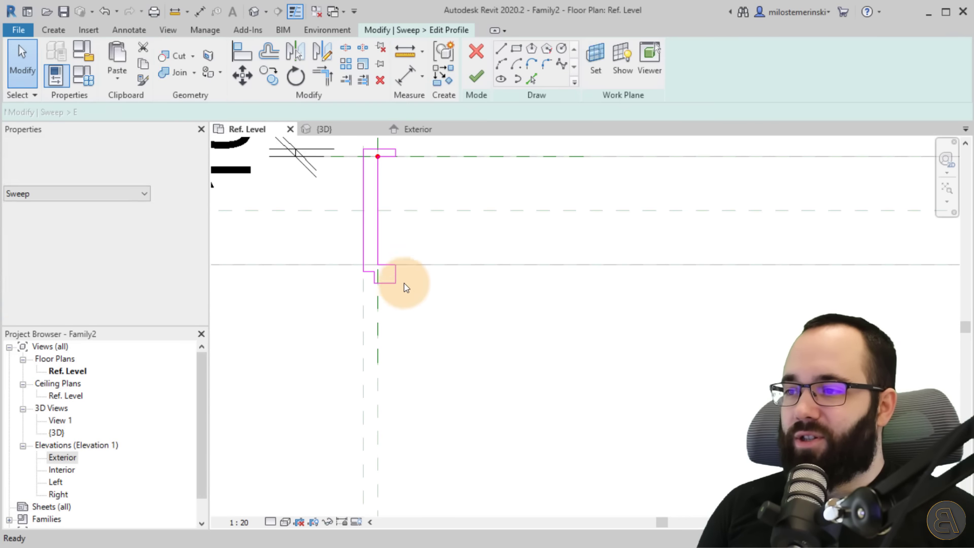
pyautogui.moveTo(400, 158); pyautogui.dragTo(402, 320, button='middle')
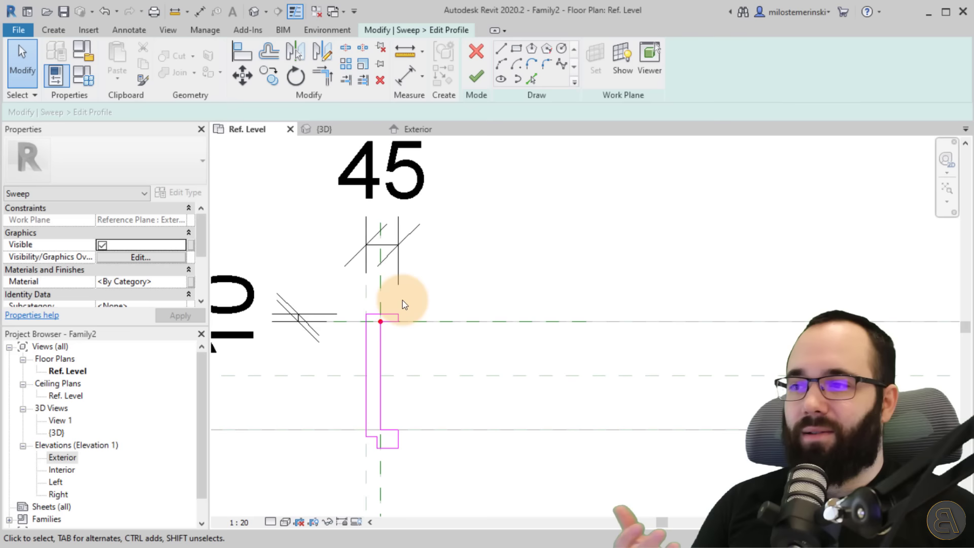
# - Move the profile's short rebate edge about 11.5 mm inside the interior wall face and the interior flange's outer edge 10 mm beyond that face
pyautogui.scroll(2, 399, 355)
pyautogui.moveTo(396, 380); pyautogui.dragTo(415, 383, button='middle')
pyautogui.scroll(2, 415, 383)
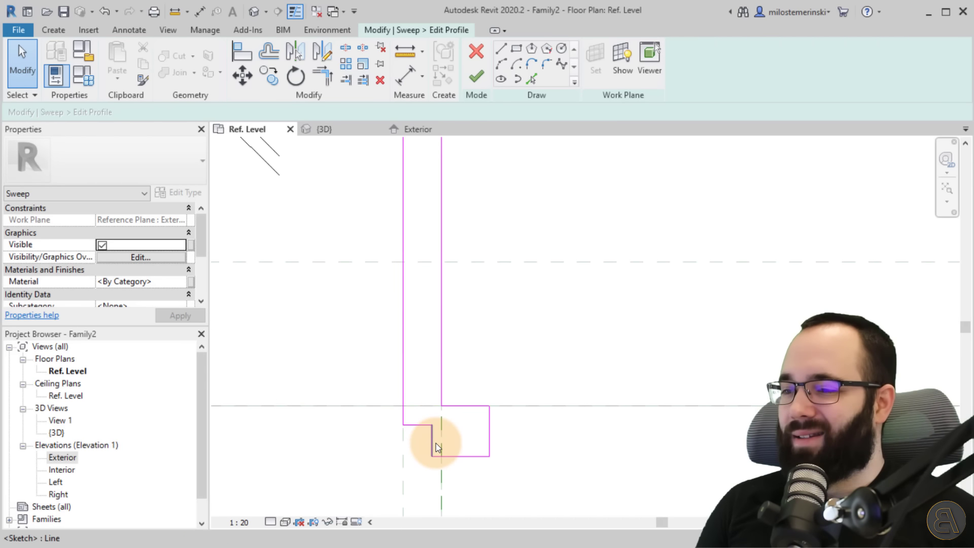
pyautogui.click(467, 456)
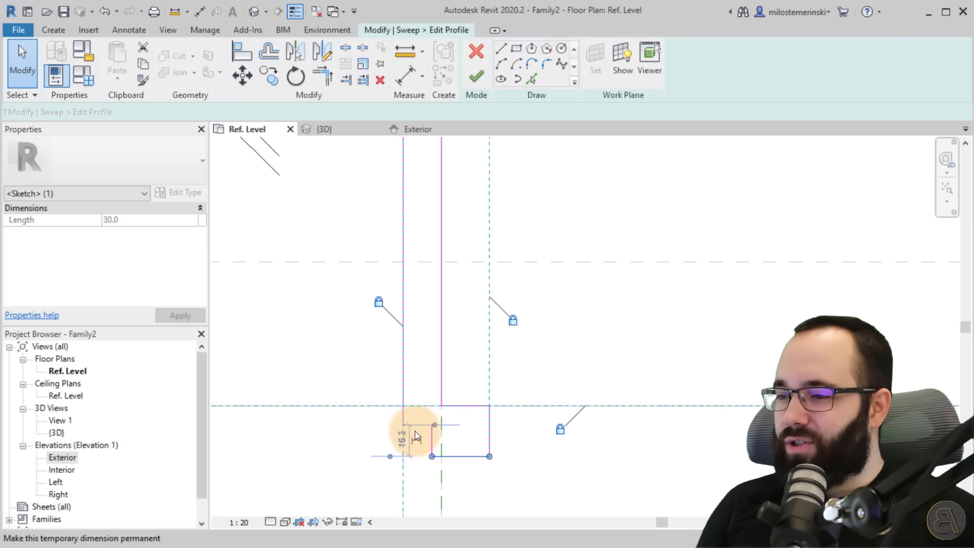
pyautogui.click(424, 431)
pyautogui.scroll(2, 424, 430)
pyautogui.moveTo(439, 437); pyautogui.dragTo(401, 441)
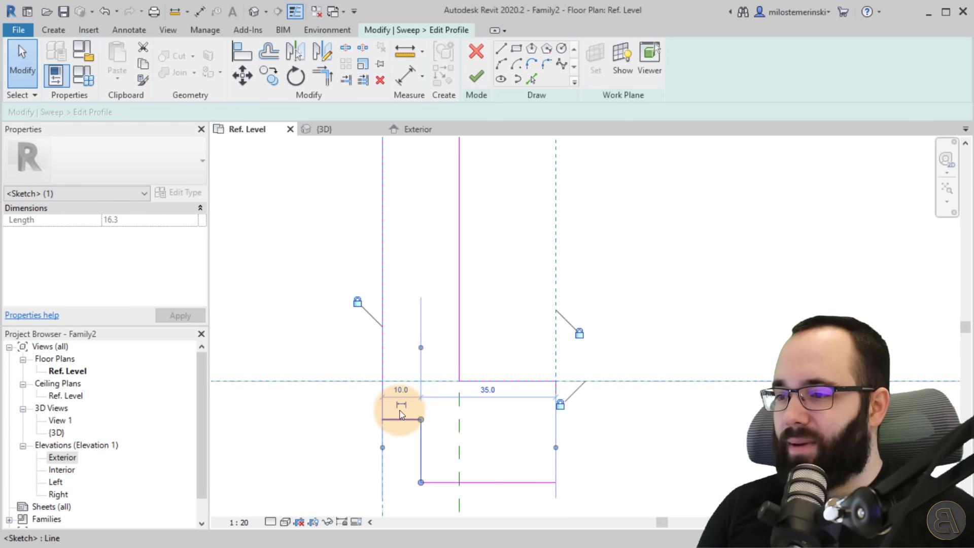
pyautogui.moveTo(399, 421); pyautogui.dragTo(403, 337)
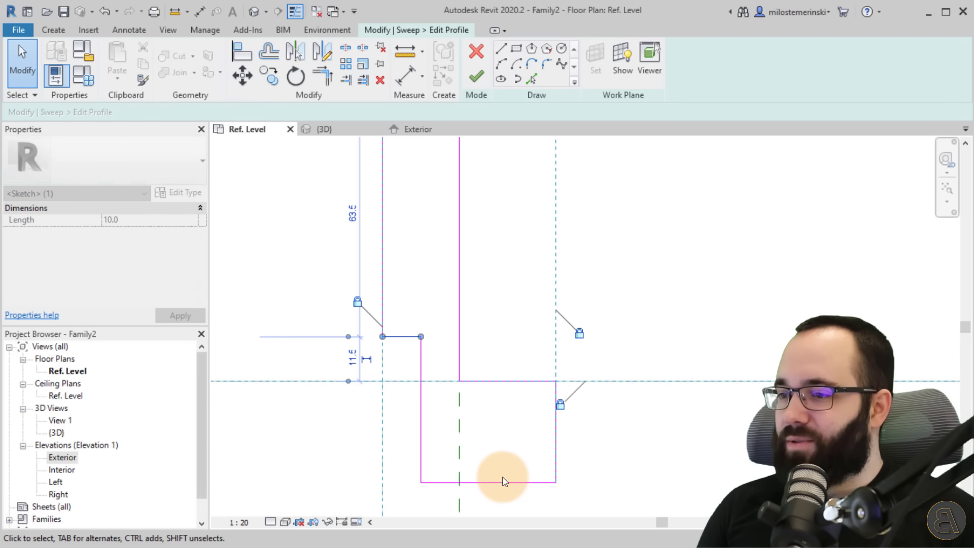
pyautogui.moveTo(502, 481); pyautogui.dragTo(503, 420)
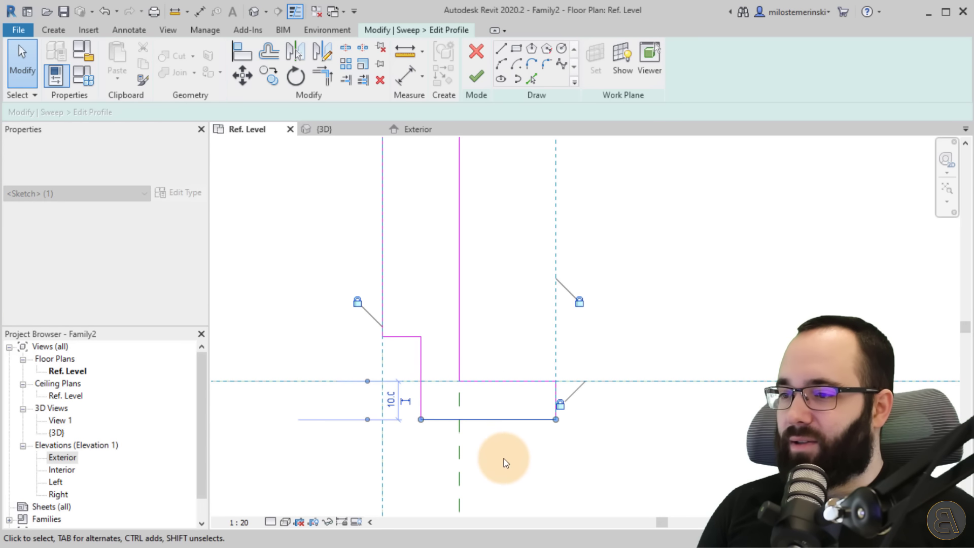
pyautogui.click(530, 448)
# - Set the short rebate edge's distance from the interior wall-face reference plane to 20 mm and clear the selection
pyautogui.scroll(-1, 443, 413)
pyautogui.moveTo(442, 413); pyautogui.dragTo(526, 416, button='middle')
pyautogui.click(497, 359)
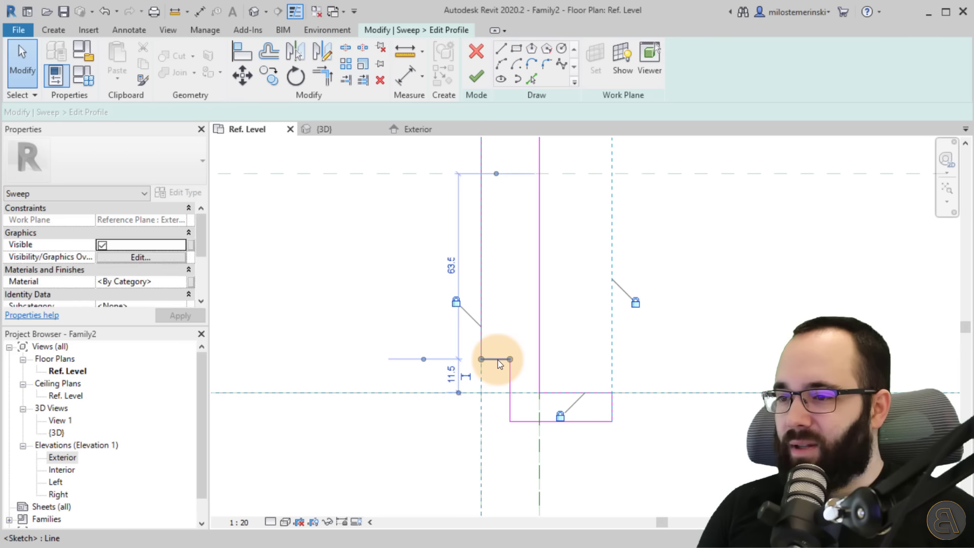
pyautogui.click(451, 373)
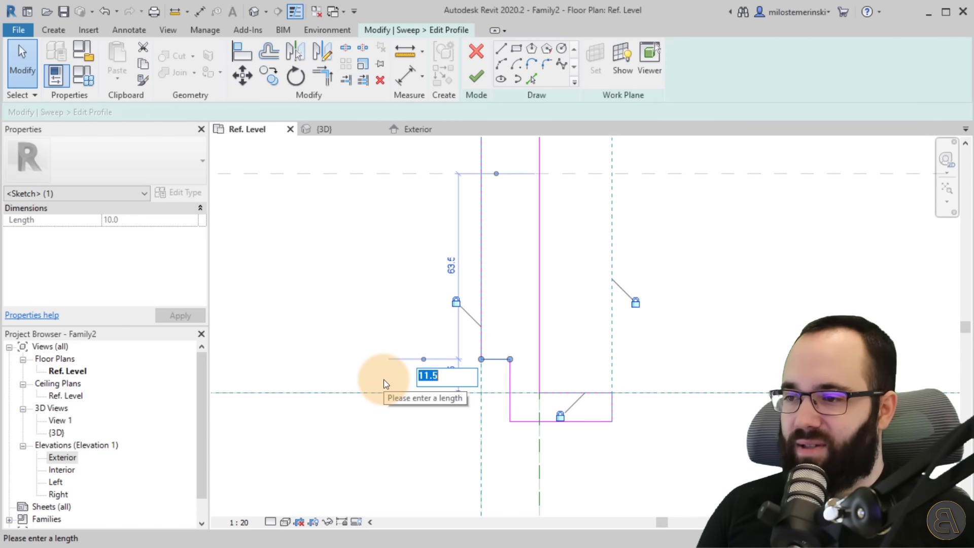
pyautogui.press('Return')
pyautogui.click(452, 374)
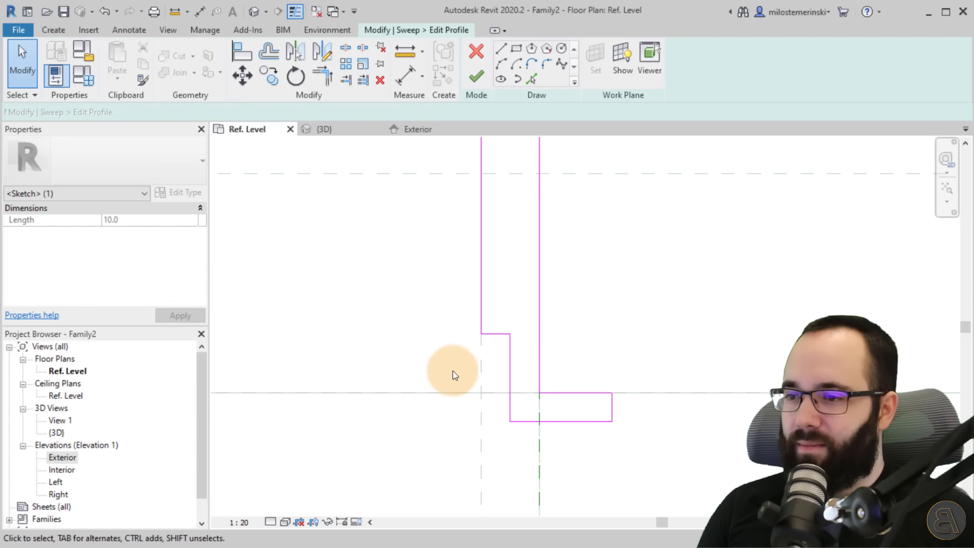
pyautogui.scroll(3, 589, 428)
pyautogui.moveTo(590, 428); pyautogui.dragTo(588, 443, button='middle')
pyautogui.scroll(2, 528, 382)
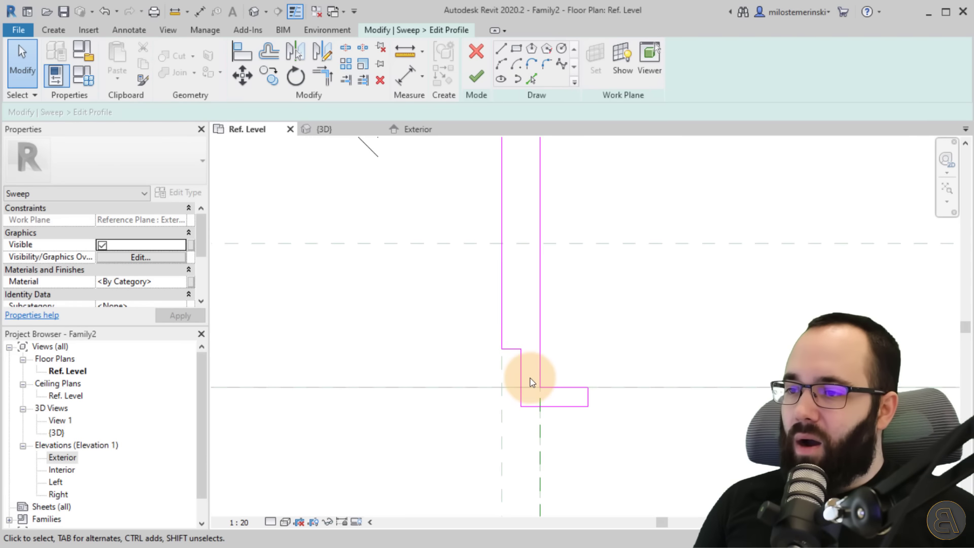
pyautogui.click(523, 378)
pyautogui.click(578, 424)
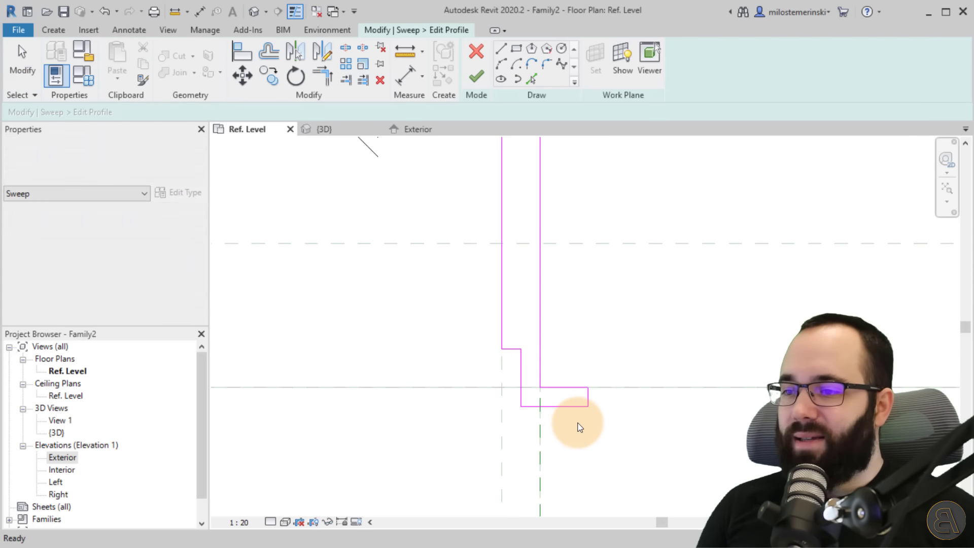
# - Add an aligned dimension from the interior wall-face reference plane to the profile's short rebate edge, placed beside the exterior flange's thickness dimension
pyautogui.moveTo(515, 405); pyautogui.dragTo(484, 433, button='middle')
pyautogui.scroll(-1, 482, 432)
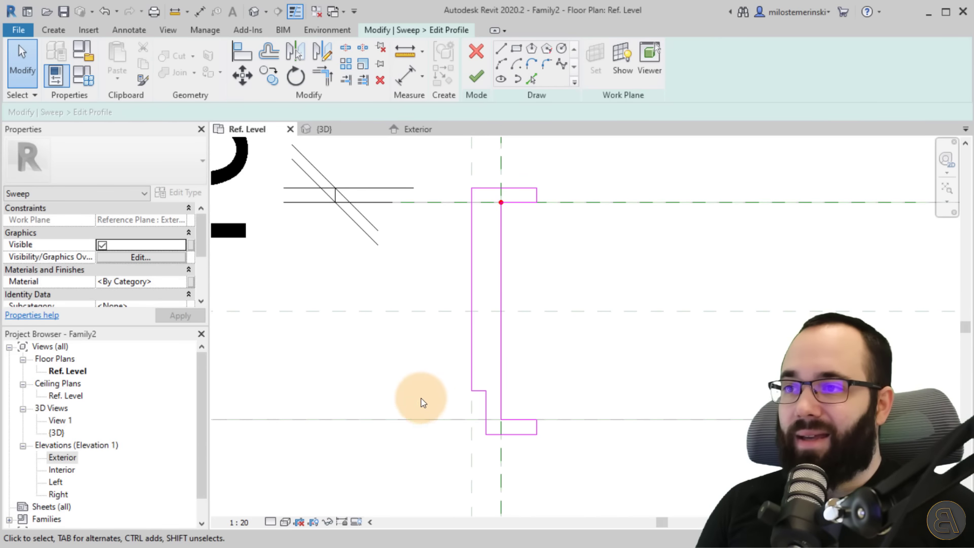
pyautogui.moveTo(423, 402); pyautogui.dragTo(385, 378, button='middle')
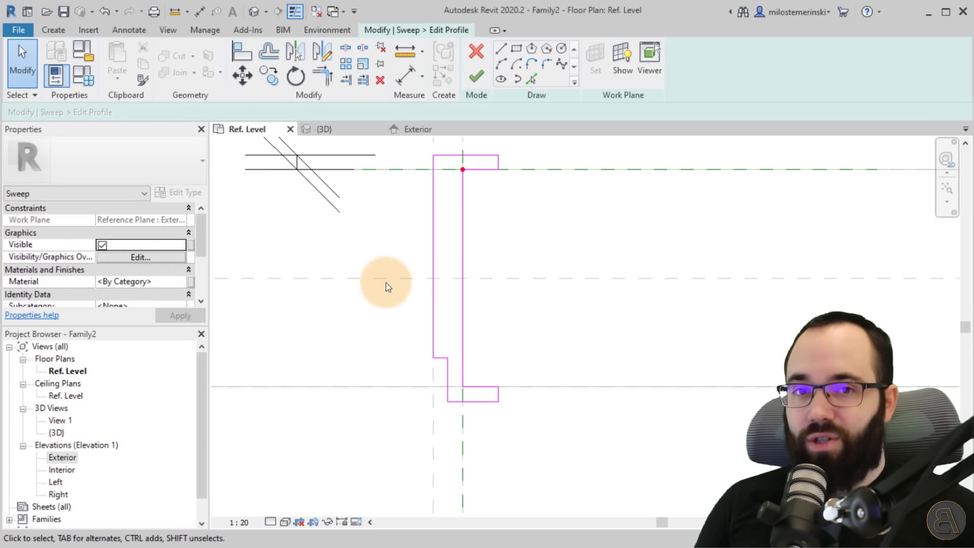
pyautogui.click(401, 80)
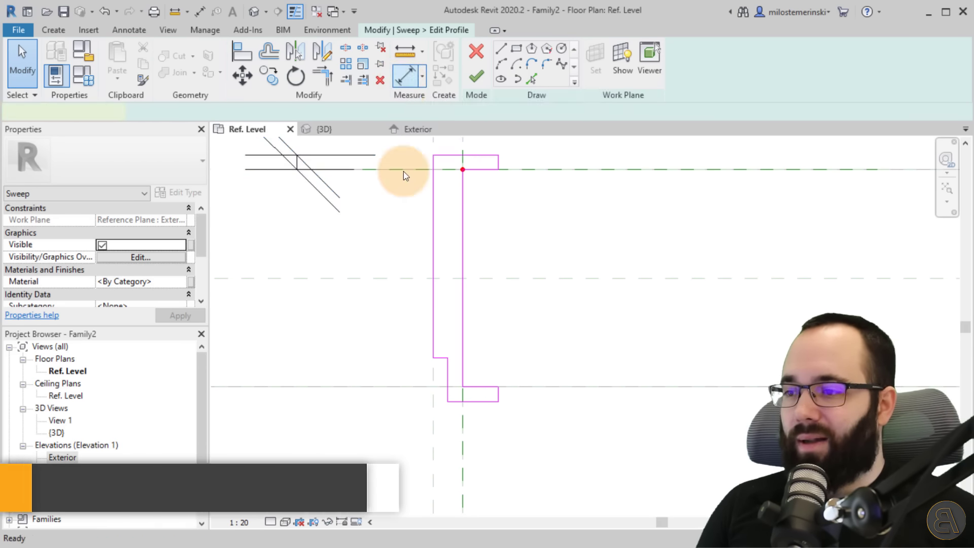
pyautogui.click(383, 387)
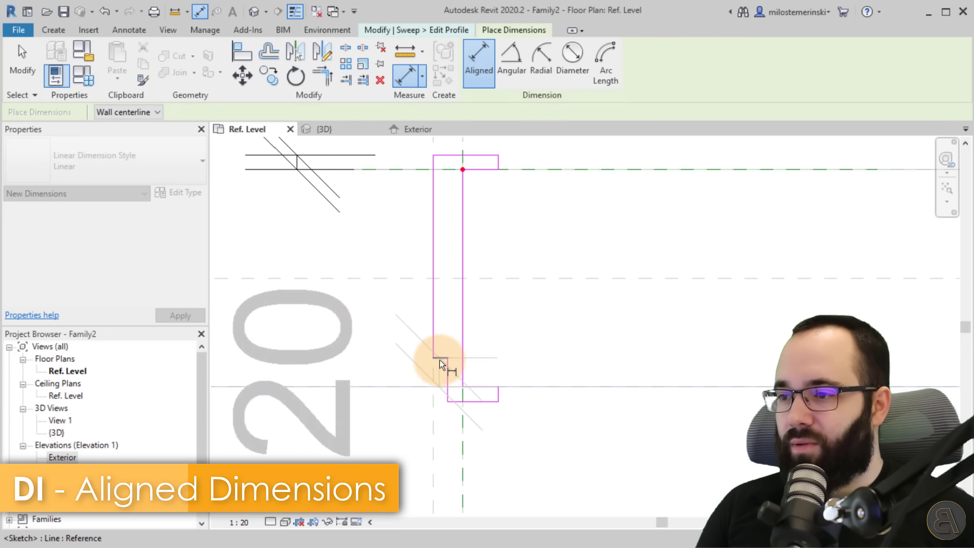
pyautogui.click(439, 360)
pyautogui.scroll(-2, 321, 326)
pyautogui.moveTo(321, 327); pyautogui.dragTo(558, 328, button='middle')
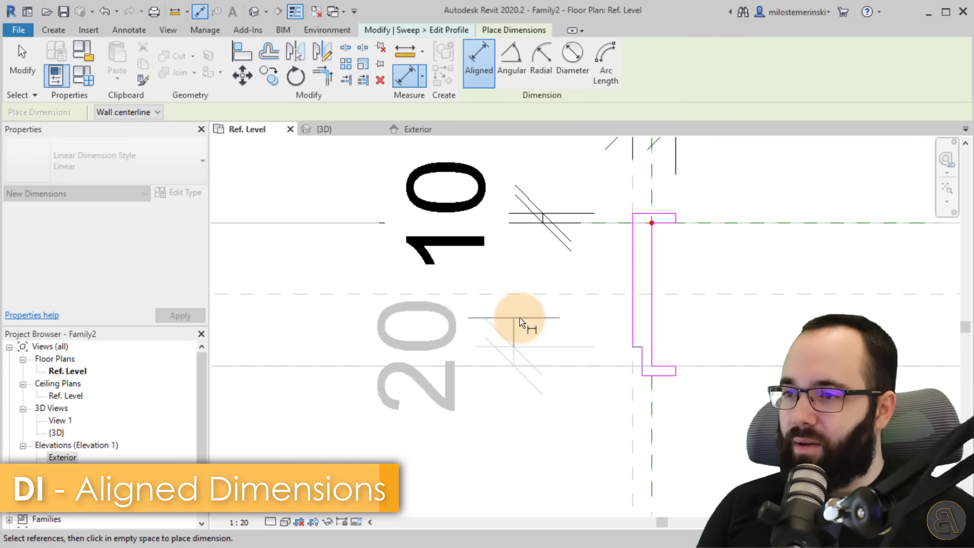
pyautogui.click(544, 325)
pyautogui.scroll(-1, 558, 362)
pyautogui.moveTo(559, 362); pyautogui.dragTo(299, 346, button='middle')
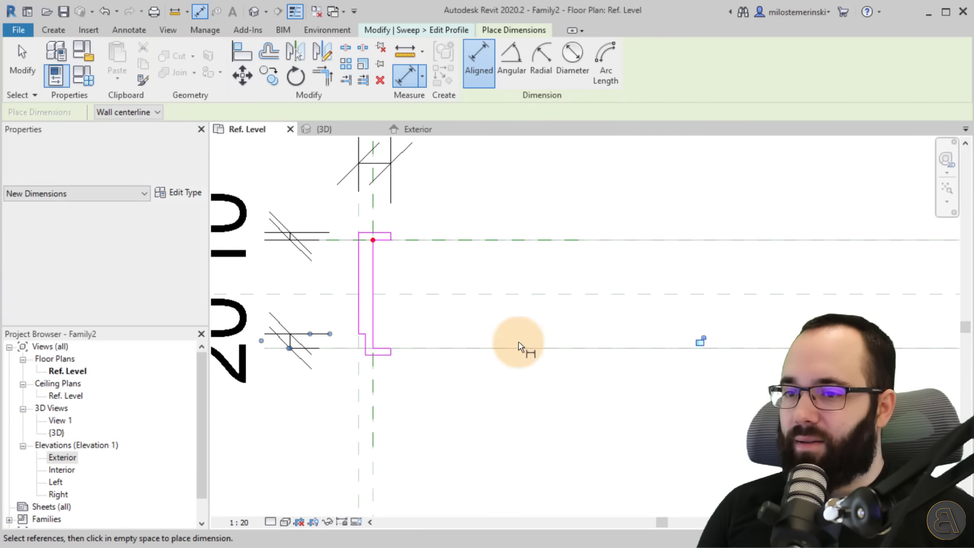
# - Add an aligned dimension from the opening-side reference plane to the rebate's long edge, placed beyond the profile's interior end
pyautogui.scroll(2, 311, 352)
pyautogui.scroll(2, 379, 354)
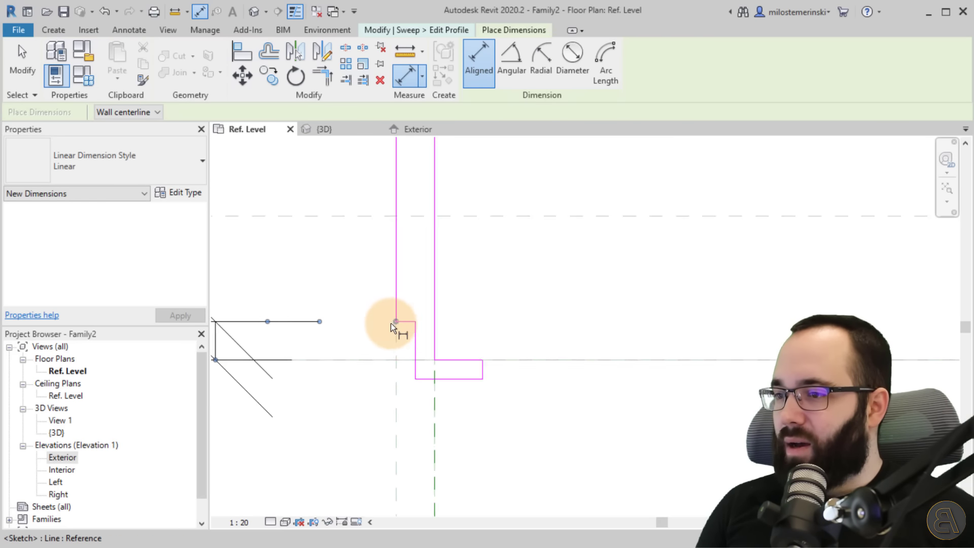
pyautogui.scroll(-2, 407, 360)
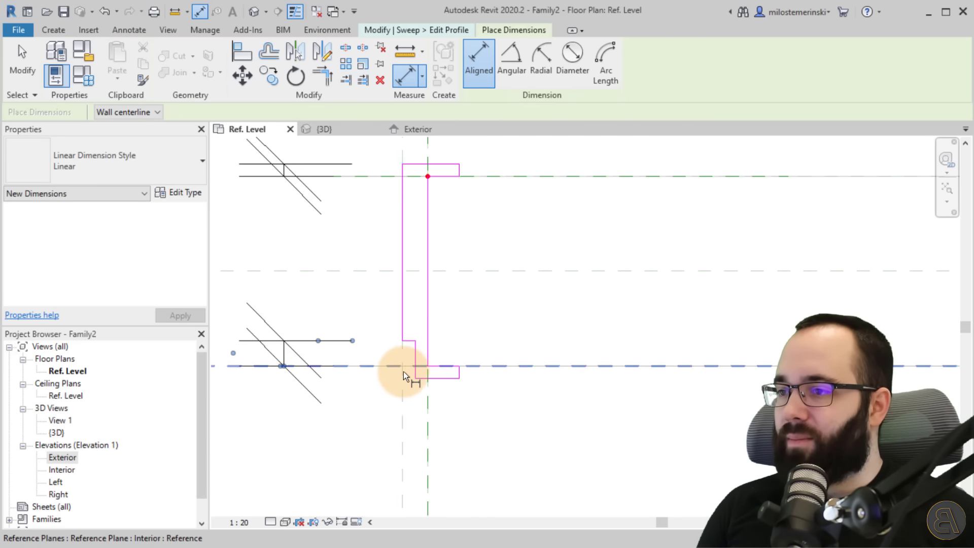
pyautogui.scroll(-2, 403, 371)
pyautogui.scroll(2, 401, 363)
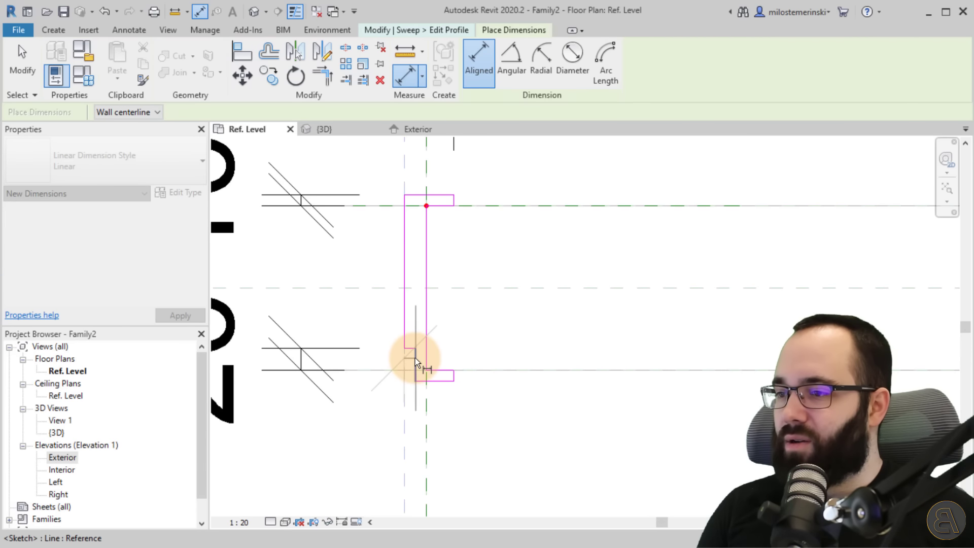
pyautogui.click(414, 358)
pyautogui.scroll(-3, 391, 304)
pyautogui.click(409, 401)
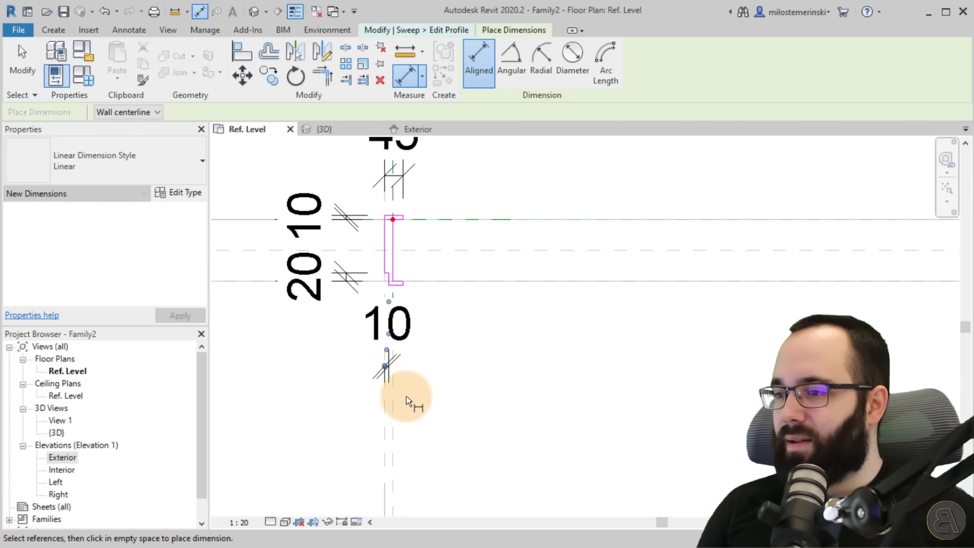
# - Add an aligned dimension from the interior wall-face reference plane to the interior flange's outer edge and end dimensioning
pyautogui.scroll(-3, 409, 400)
pyautogui.scroll(4, 407, 248)
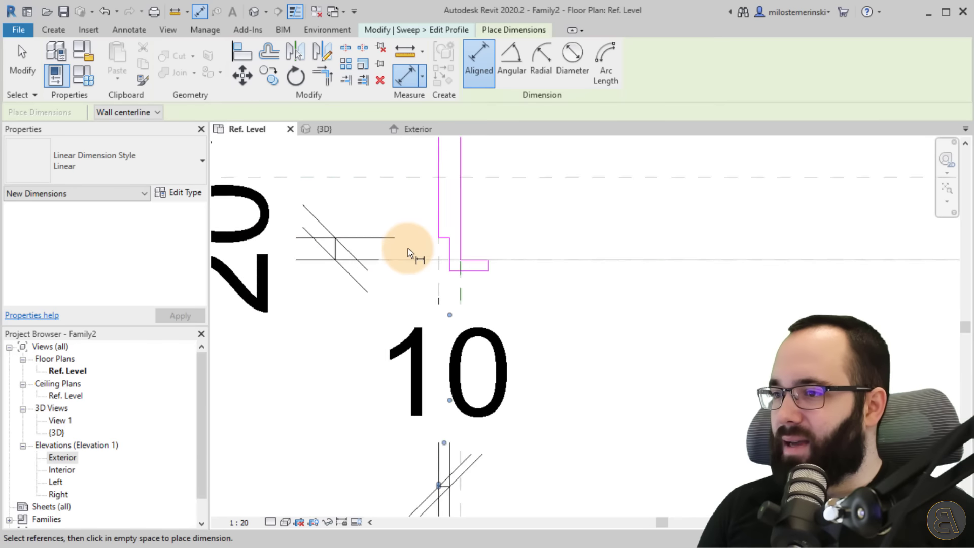
pyautogui.scroll(1, 408, 248)
pyautogui.click(415, 266)
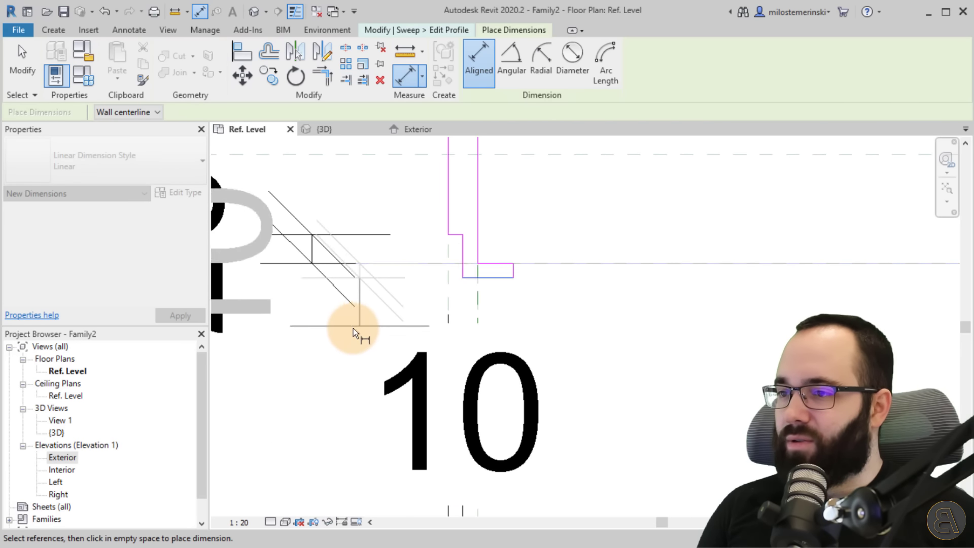
pyautogui.scroll(-2, 353, 328)
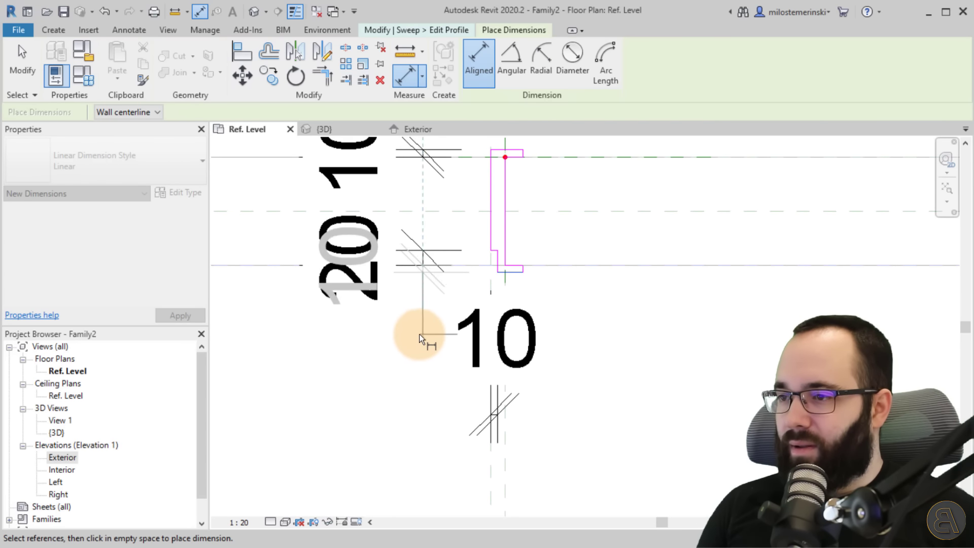
pyautogui.click(423, 334)
pyautogui.scroll(-2, 423, 335)
pyautogui.moveTo(422, 335); pyautogui.dragTo(288, 332, button='middle')
pyautogui.click(526, 295)
pyautogui.scroll(-2, 332, 260)
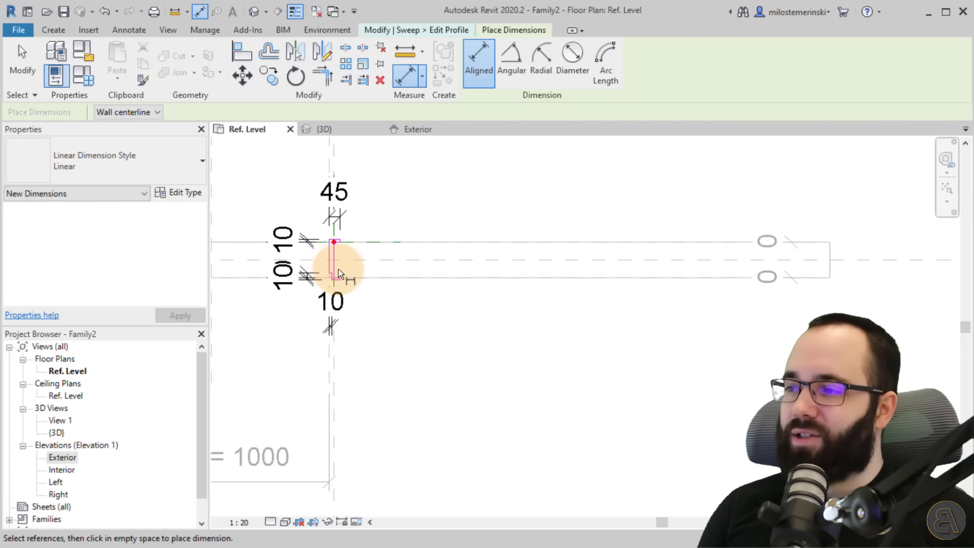
pyautogui.press('Escape')
pyautogui.press('Escape')
# - Finish the frame profile sketch and complete the sweep, leaving nothing selected
pyautogui.scroll(5, 327, 258)
pyautogui.moveTo(316, 248); pyautogui.dragTo(386, 285, button='middle')
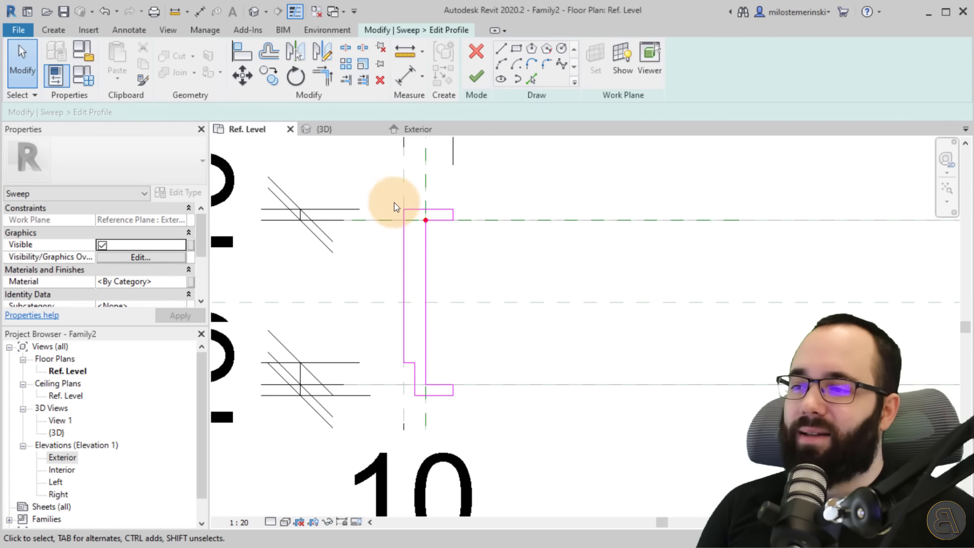
pyautogui.click(474, 75)
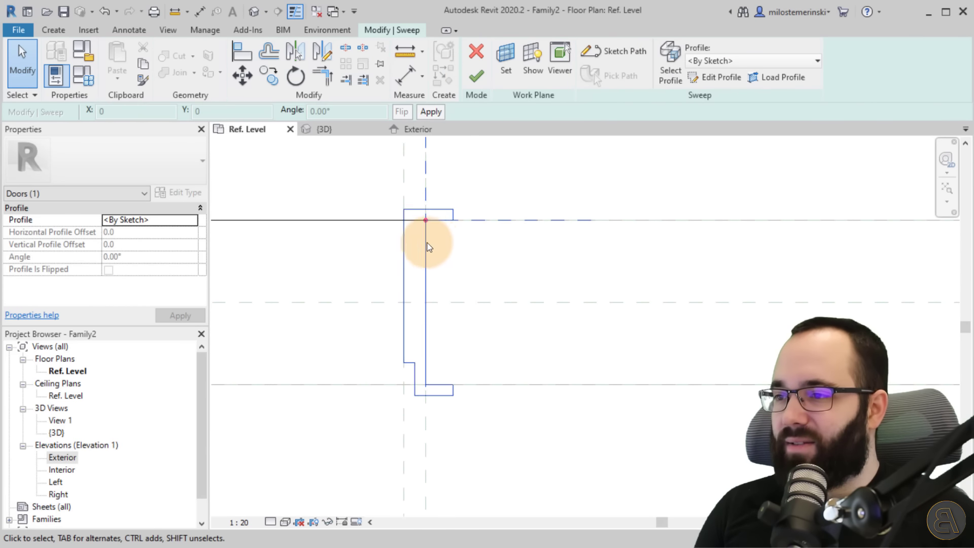
pyautogui.scroll(-2, 502, 282)
pyautogui.moveTo(509, 284); pyautogui.dragTo(604, 302, button='middle')
pyautogui.scroll(-2, 494, 284)
pyautogui.moveTo(458, 231); pyautogui.dragTo(493, 203, button='middle')
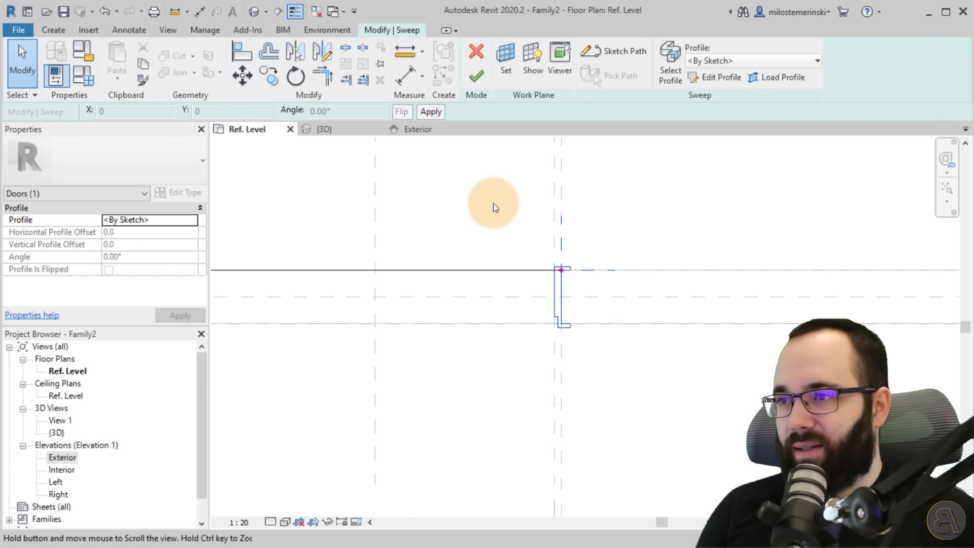
pyautogui.click(473, 79)
pyautogui.click(486, 233)
pyautogui.scroll(-2, 534, 244)
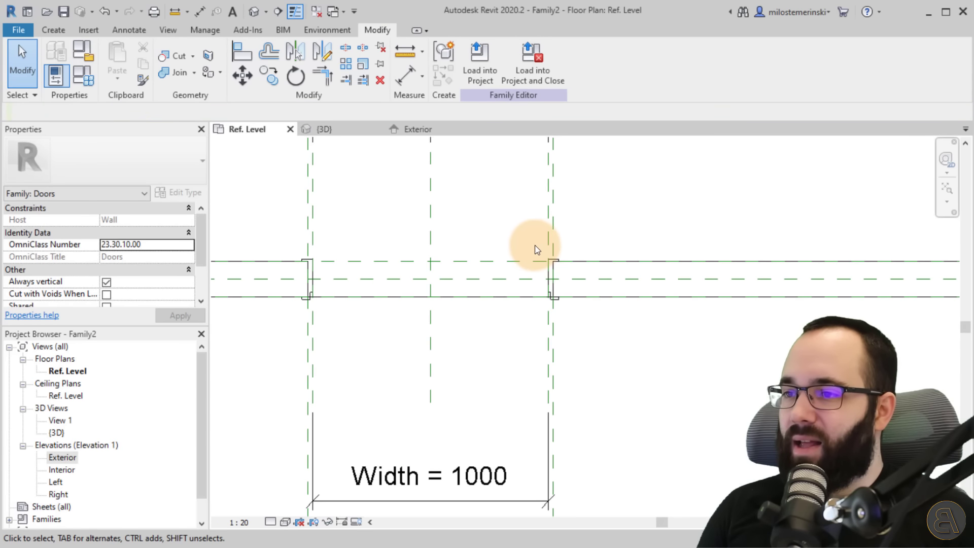
# - Examine the swept door frame in 3D, including the profile ends at the base of both jambs
pyautogui.moveTo(534, 245); pyautogui.dragTo(600, 257, button='middle')
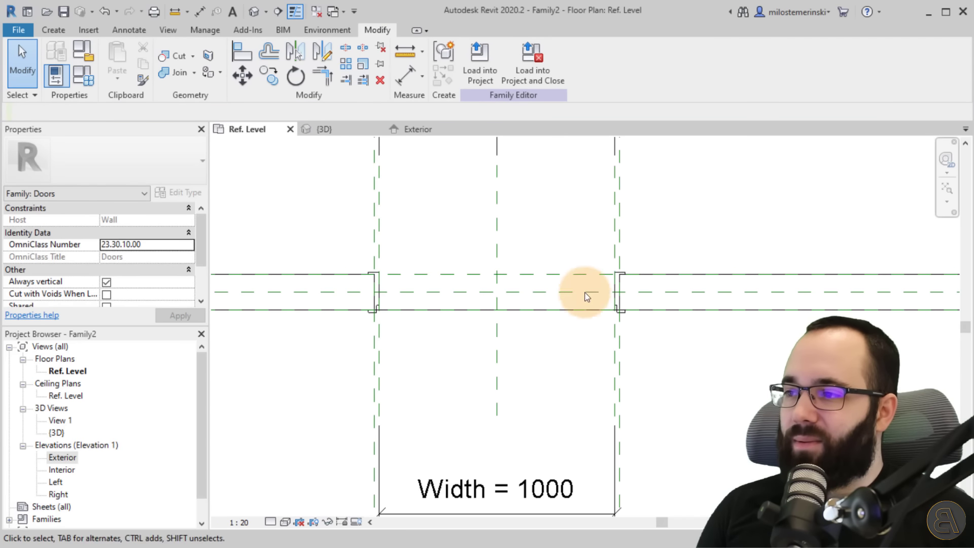
pyautogui.click(321, 129)
pyautogui.keyDown('shift'); pyautogui.moveTo(456, 306); pyautogui.dragTo(499, 338, button='middle'); pyautogui.keyUp('shift')
pyautogui.scroll(2, 515, 406)
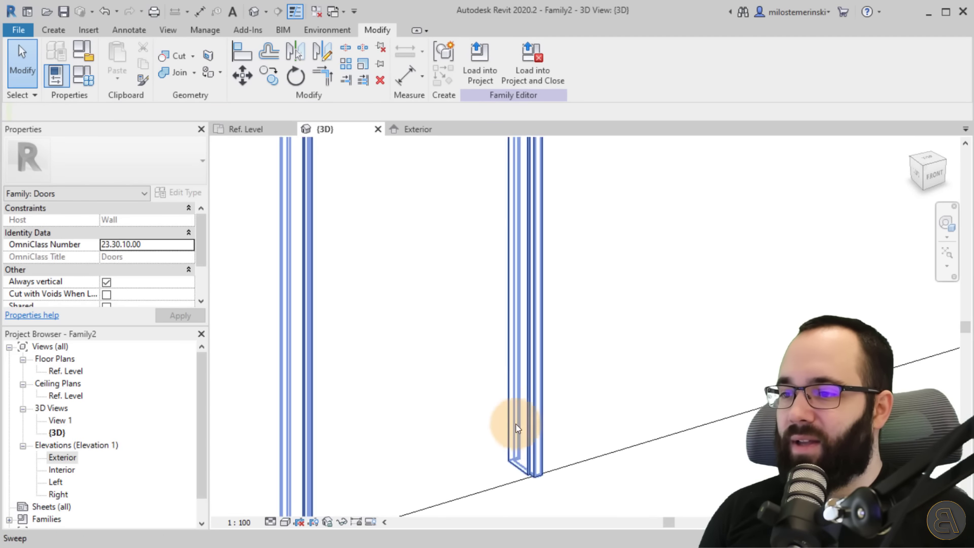
pyautogui.scroll(2, 523, 449)
pyautogui.click(523, 455)
pyautogui.scroll(-2, 514, 378)
pyautogui.moveTo(514, 376); pyautogui.dragTo(433, 335, button='middle')
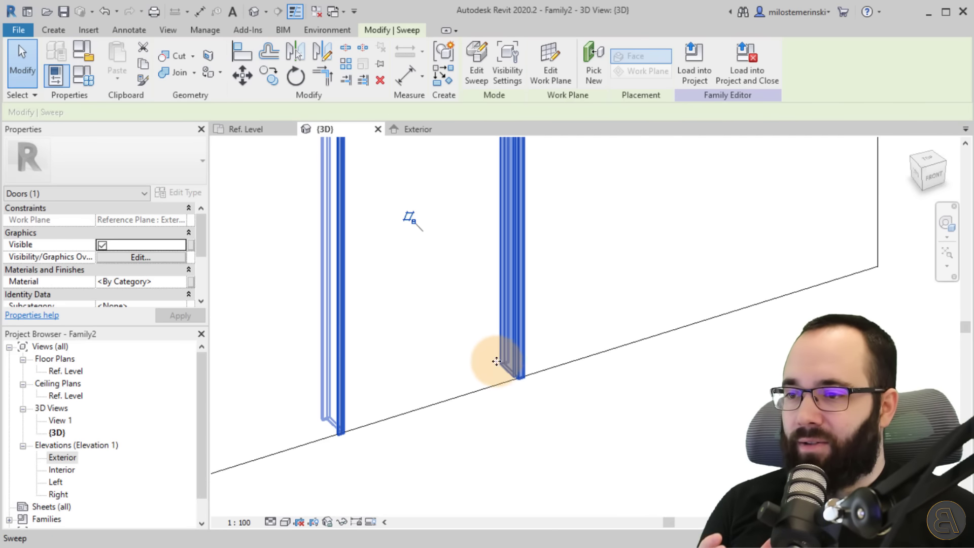
pyautogui.scroll(2, 505, 358)
# - Return to the Ref. Level plan and change the host wall's type to Generic - 300mm to test the frame
pyautogui.click(266, 130)
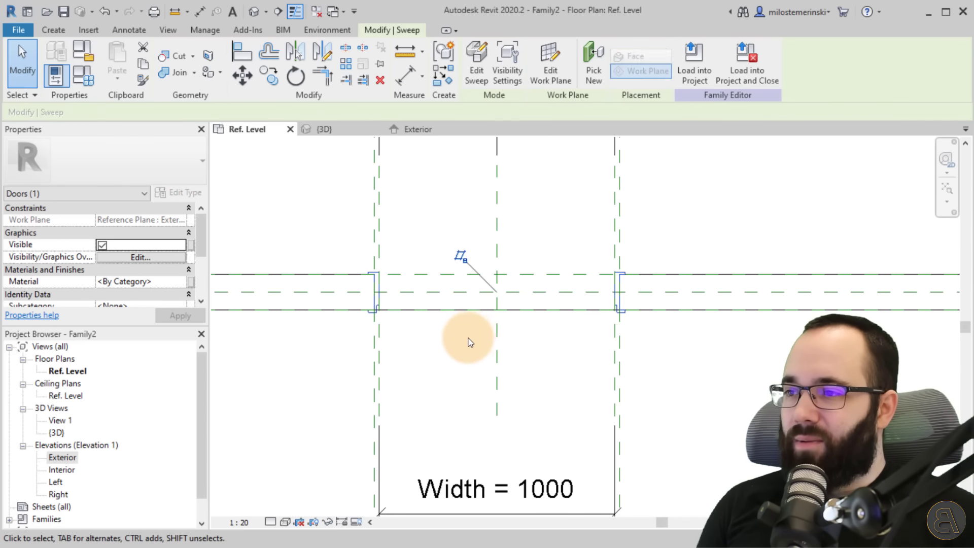
pyautogui.scroll(3, 365, 265)
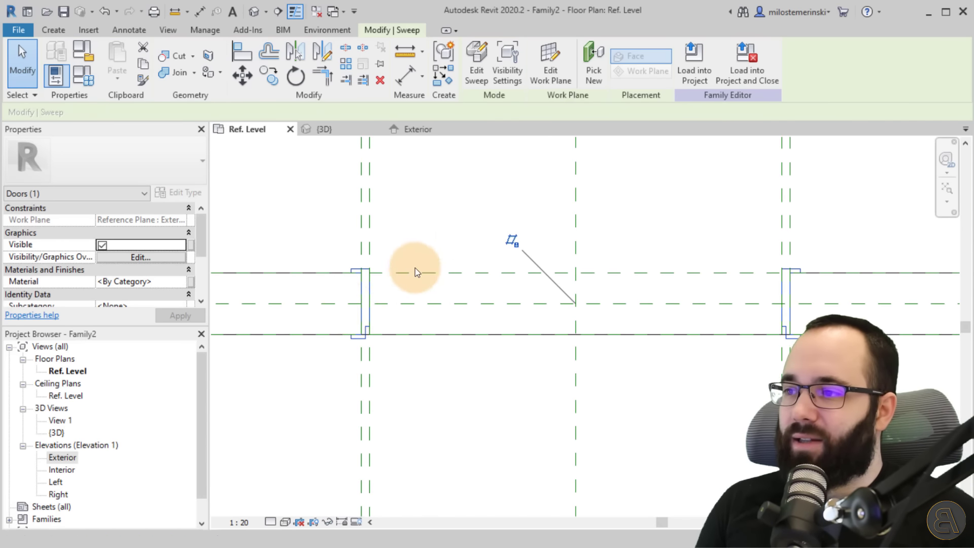
pyautogui.scroll(-2, 414, 268)
pyautogui.click(352, 269)
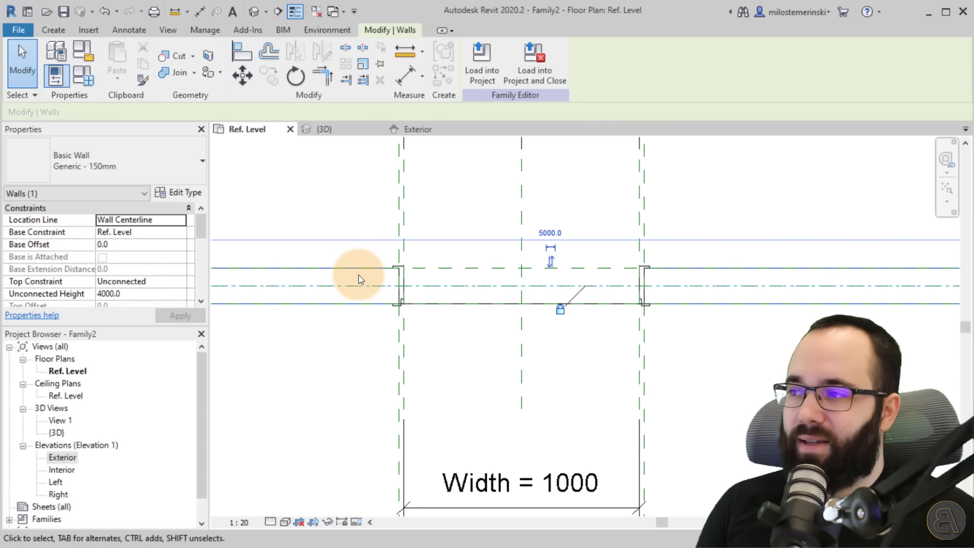
pyautogui.click(147, 173)
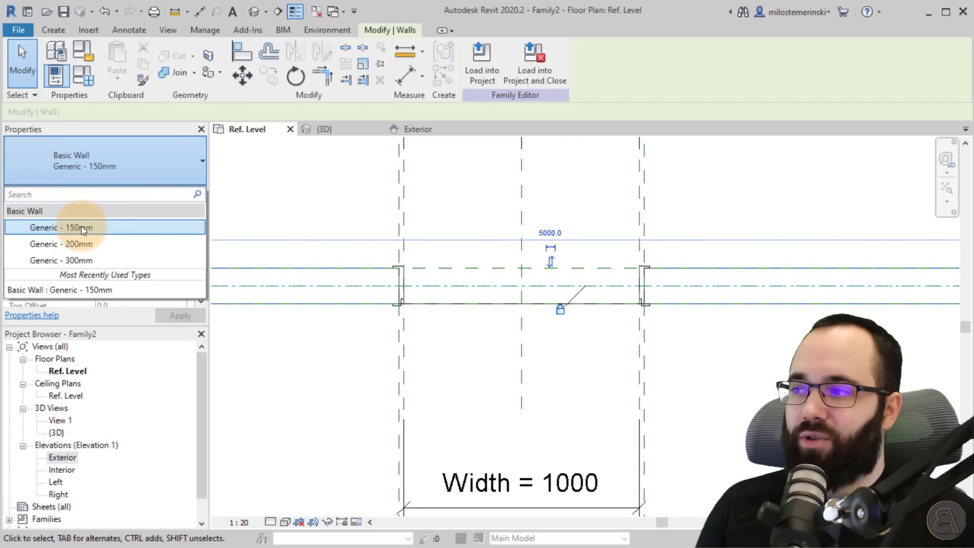
pyautogui.click(71, 260)
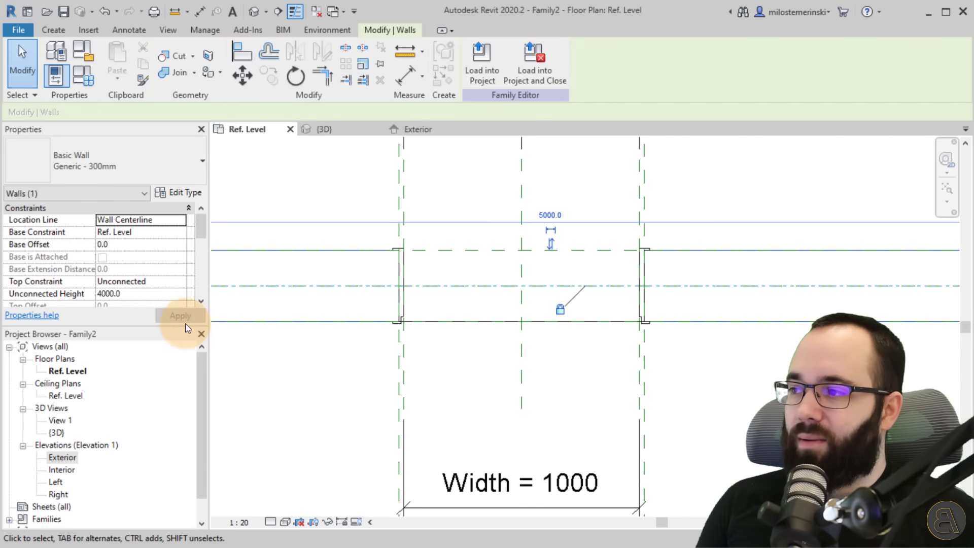
pyautogui.click(376, 344)
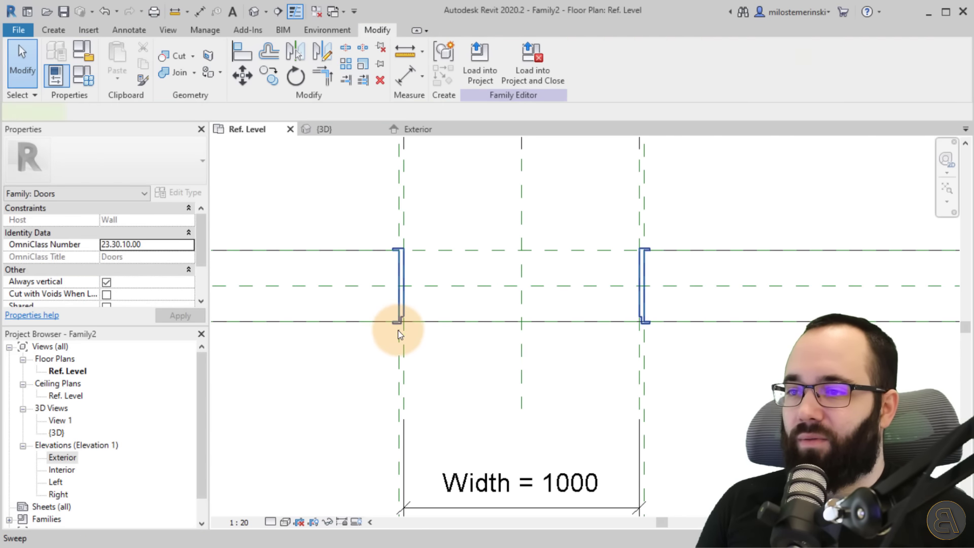
# - Check the frame's interior corner against the wall face and change the host wall's type to Generic - 200mm
pyautogui.click(398, 332)
pyautogui.scroll(3, 415, 302)
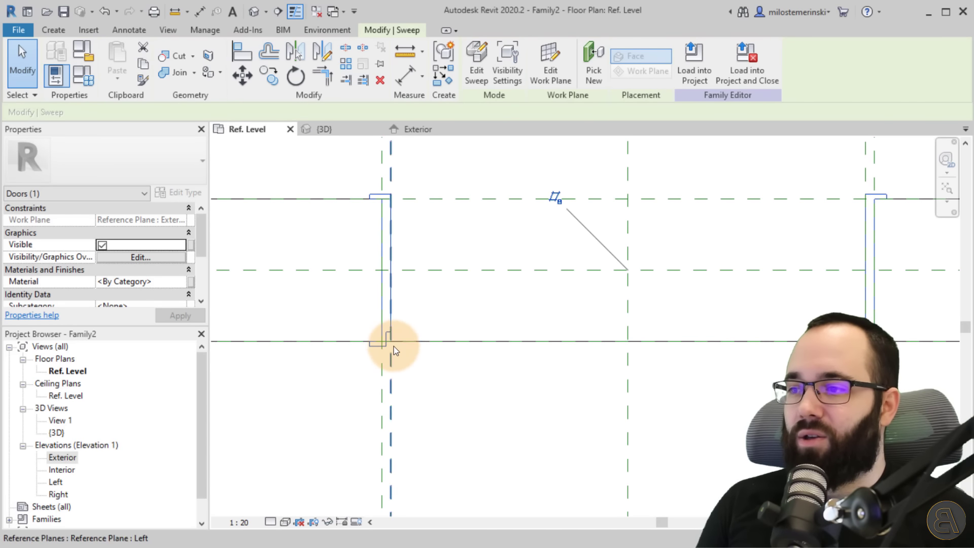
pyautogui.click(324, 203)
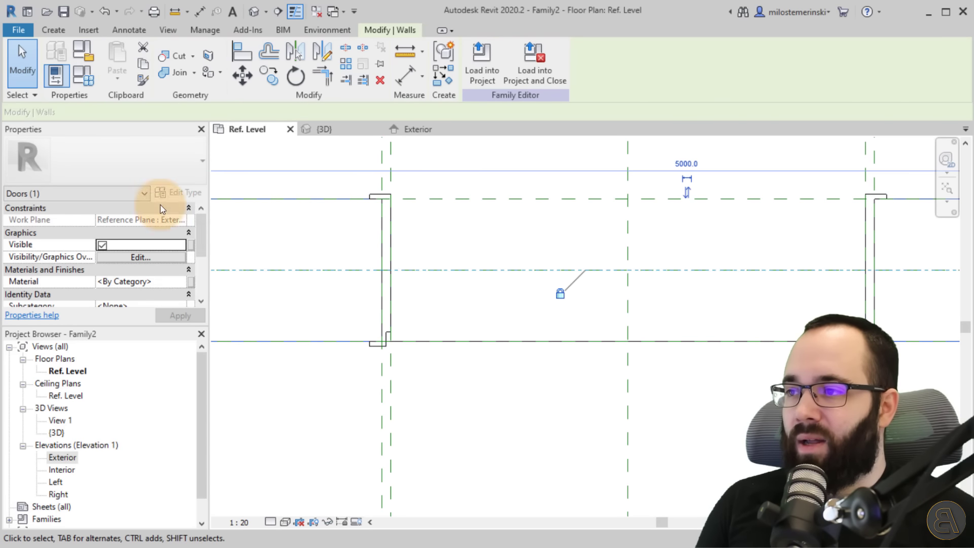
pyautogui.click(108, 167)
pyautogui.click(76, 241)
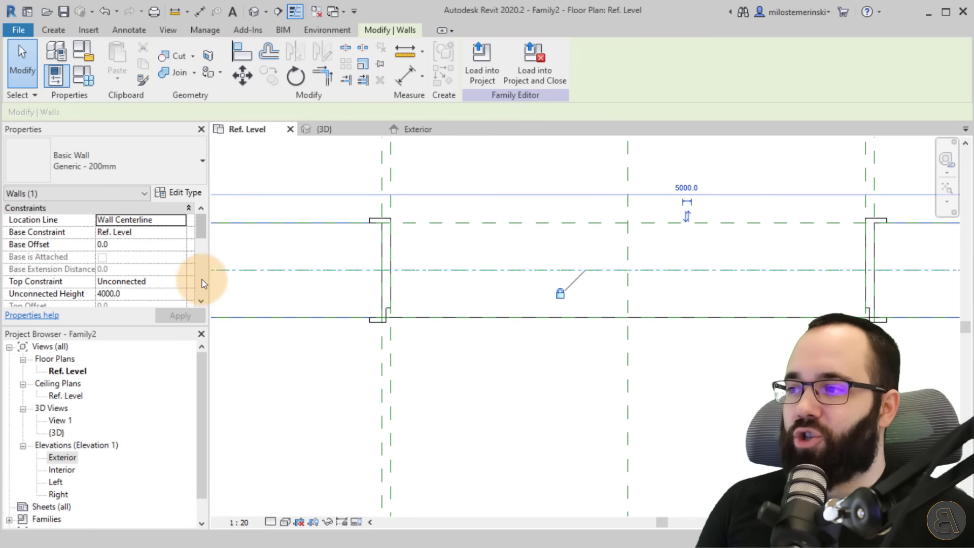
pyautogui.click(298, 370)
pyautogui.scroll(-2, 365, 354)
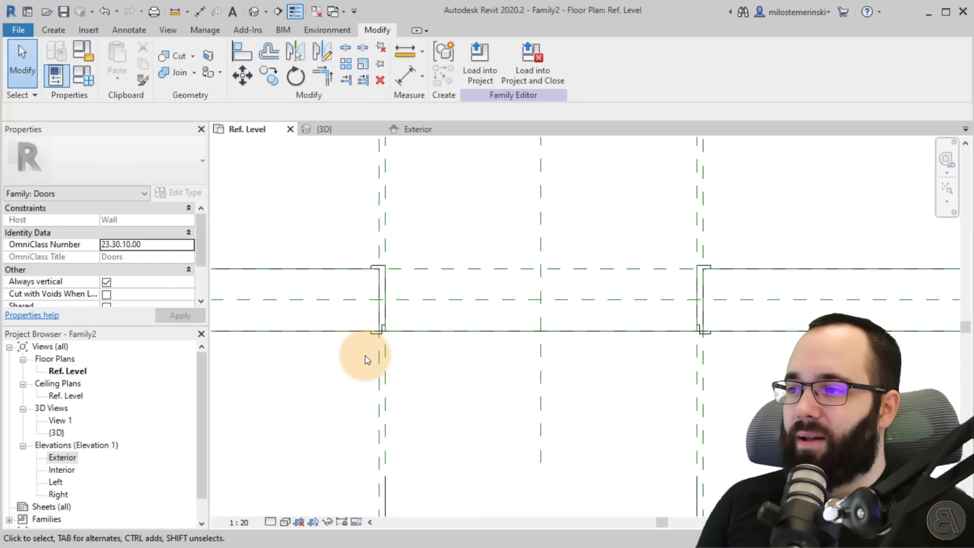
# - Change the host wall's type to Generic - 150mm and check both frame jambs in plan
pyautogui.click(336, 332)
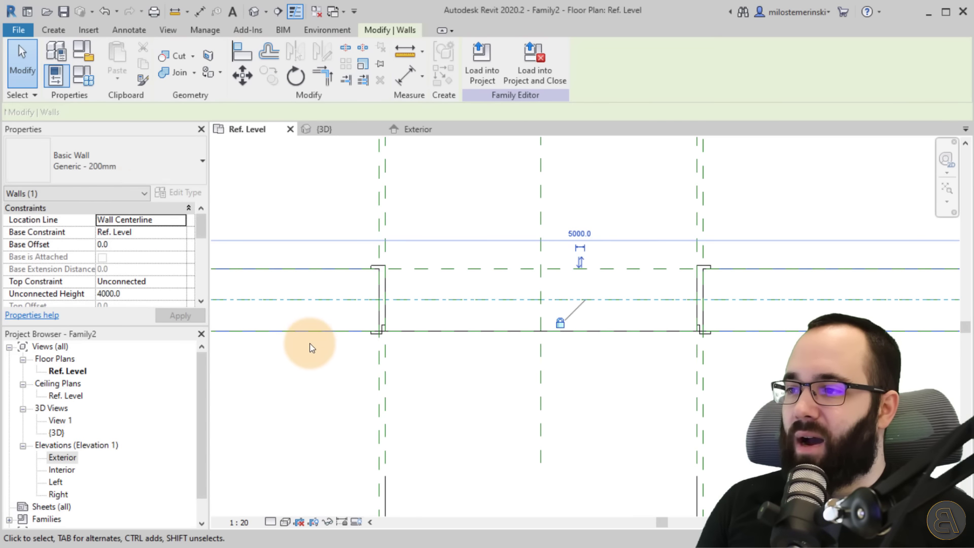
pyautogui.click(131, 167)
pyautogui.click(95, 228)
pyautogui.click(309, 368)
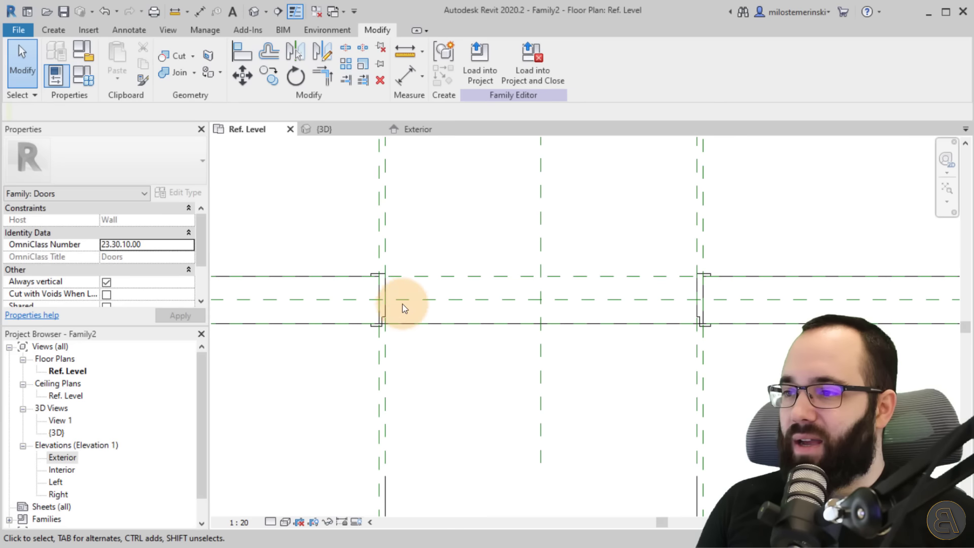
pyautogui.scroll(2, 443, 297)
pyautogui.moveTo(442, 297); pyautogui.dragTo(368, 279, button='middle')
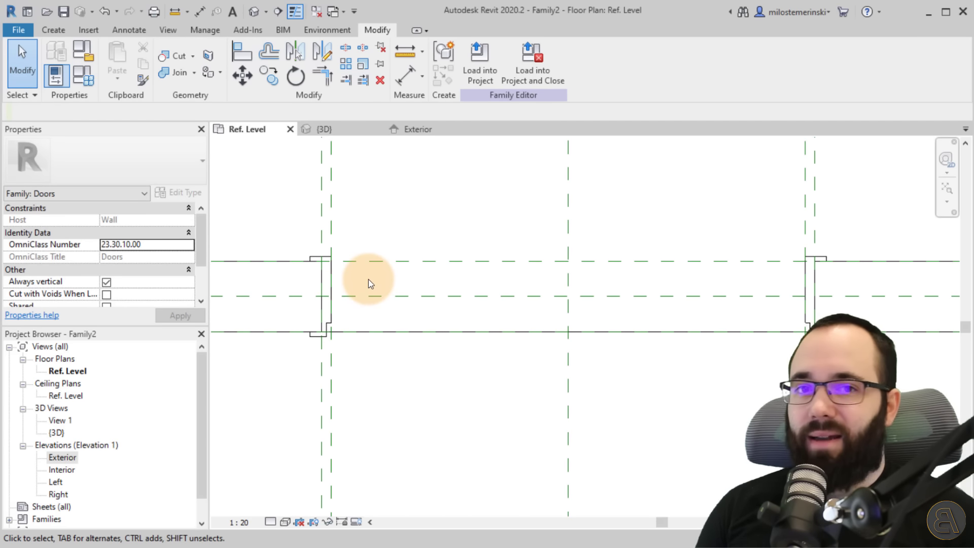
pyautogui.moveTo(437, 339); pyautogui.dragTo(399, 320, button='middle')
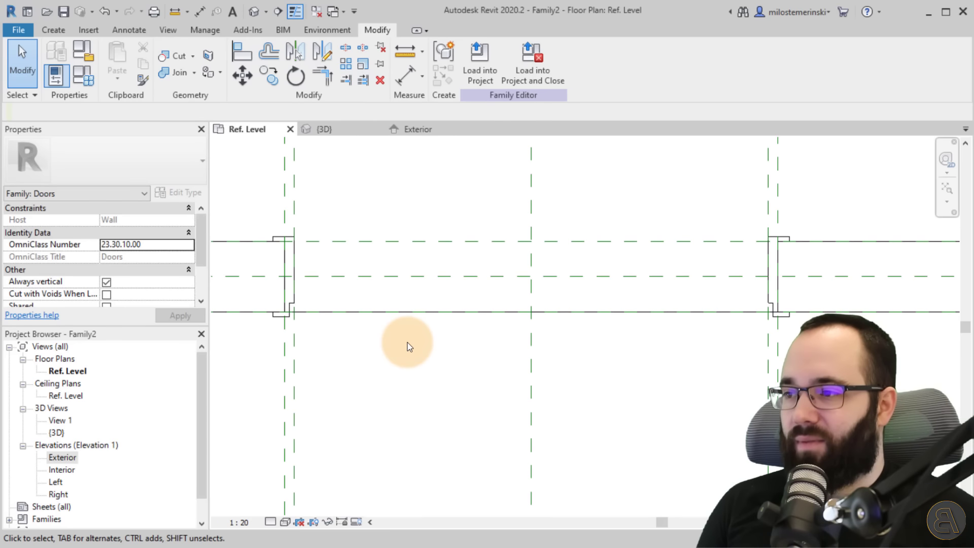
# - Examine the frame sweep in plan, checking the rebated corner of the left jamb against the wall face and opening
pyautogui.scroll(-3, 366, 287)
pyautogui.click(323, 287)
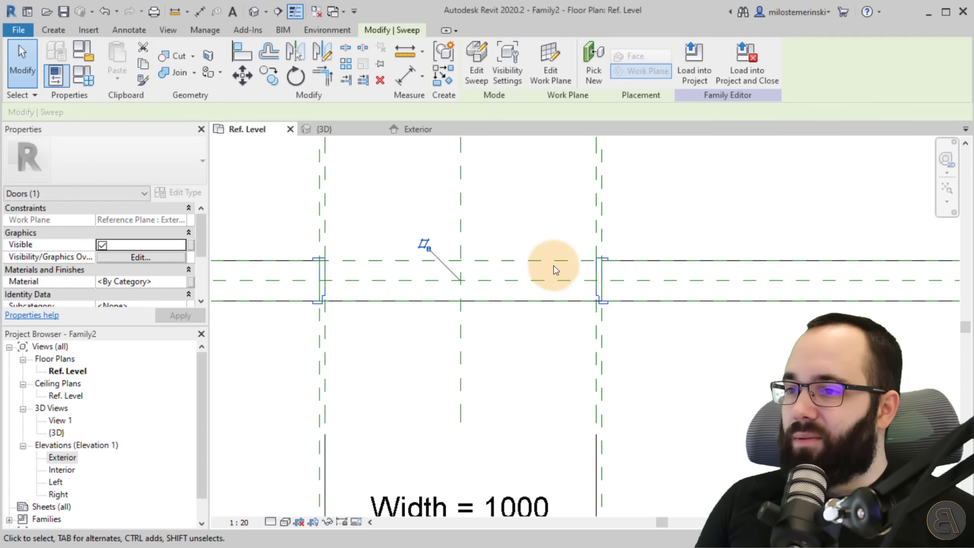
pyautogui.scroll(2, 339, 302)
pyautogui.press('Escape')
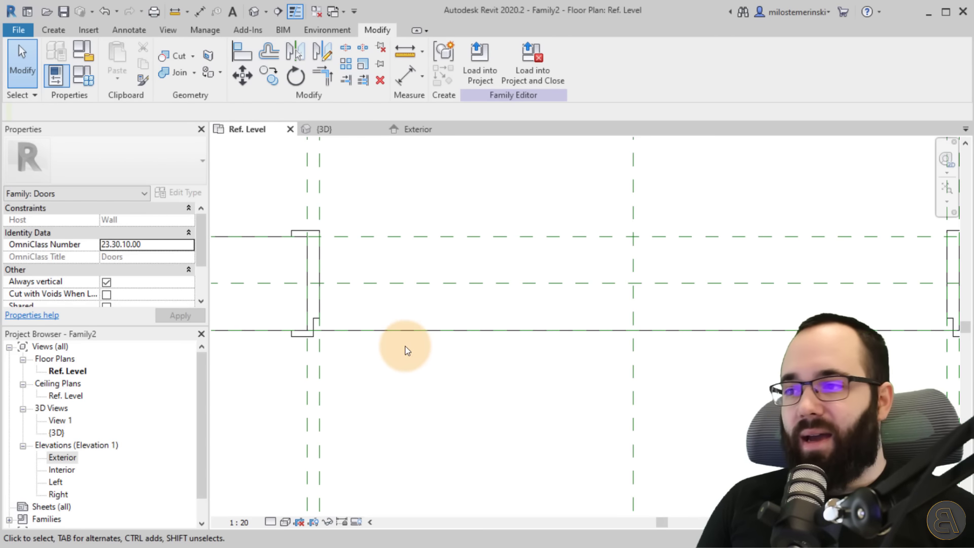
pyautogui.scroll(2, 312, 331)
pyautogui.scroll(-2, 528, 375)
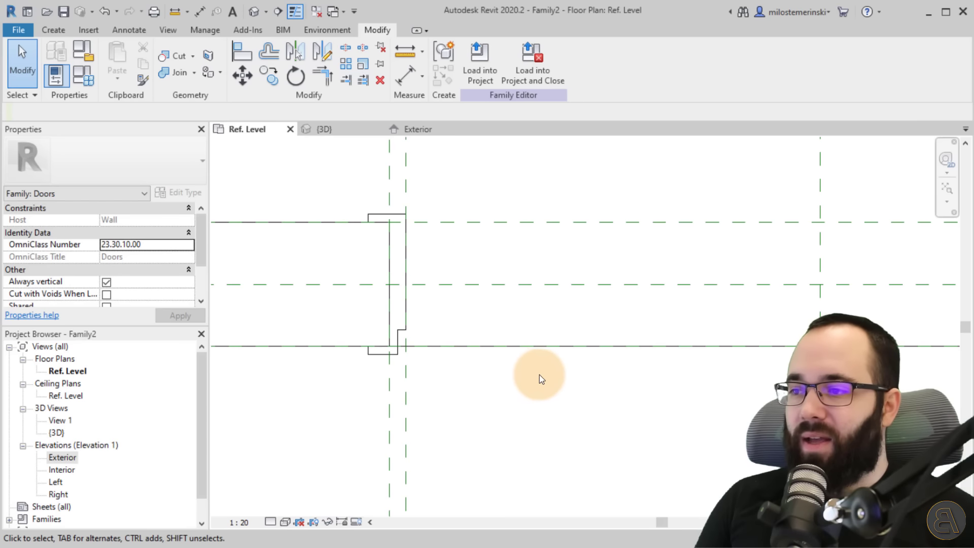
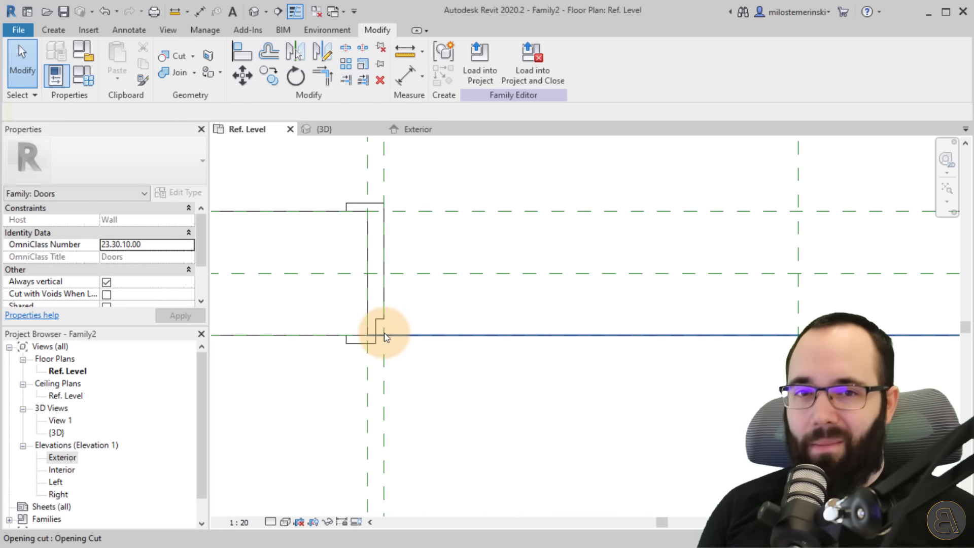
pyautogui.scroll(-2, 445, 373)
pyautogui.moveTo(445, 376); pyautogui.dragTo(400, 345, button='middle')
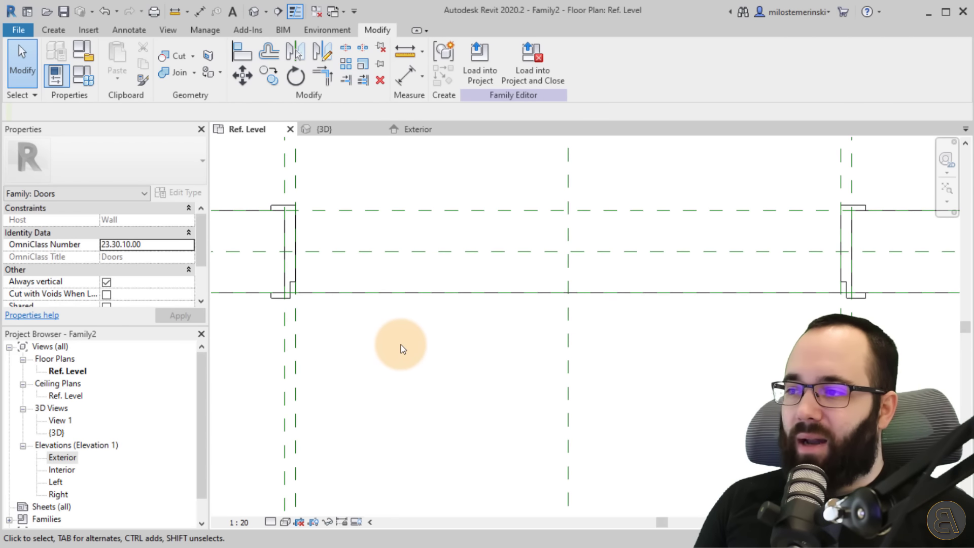
pyautogui.scroll(1, 401, 345)
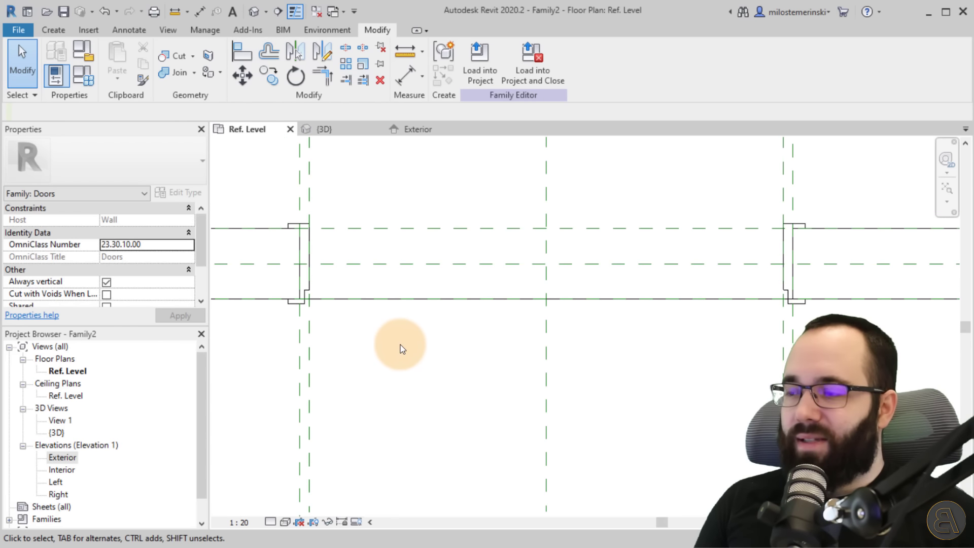
# - Start an extrusion for the door panel and sketch a rectangle about 1008 by 25 mm from the left jamb's rebate to the right jamb
pyautogui.click(57, 30)
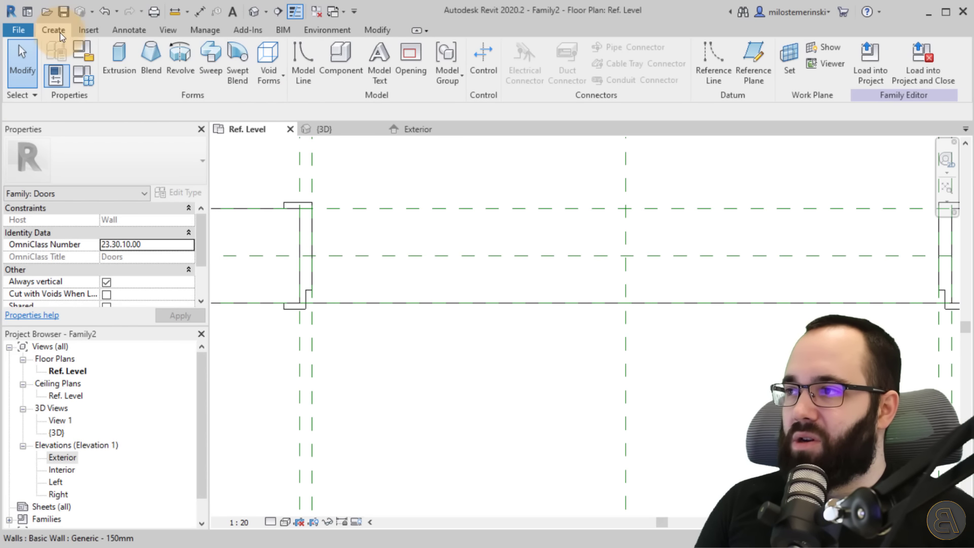
pyautogui.click(121, 74)
pyautogui.scroll(2, 306, 290)
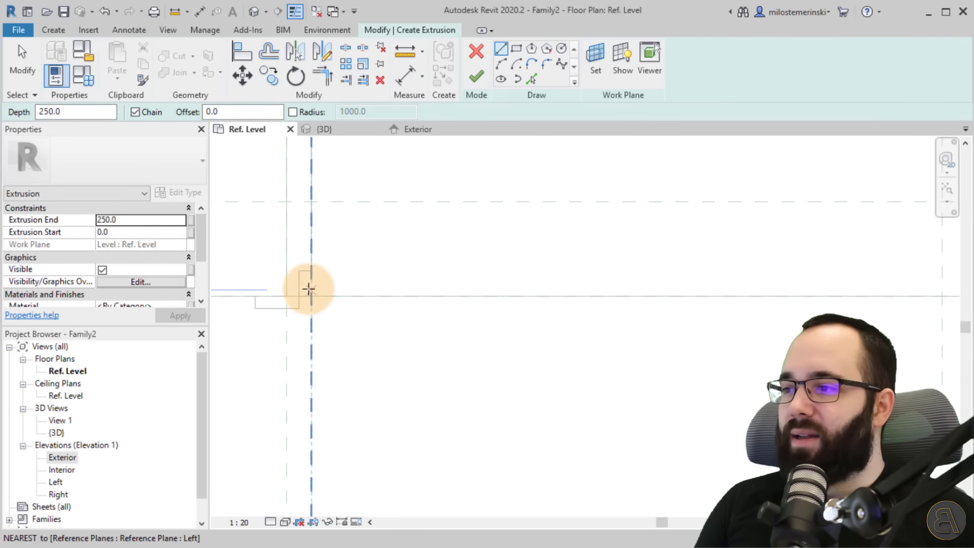
pyautogui.click(516, 53)
pyautogui.scroll(3, 317, 304)
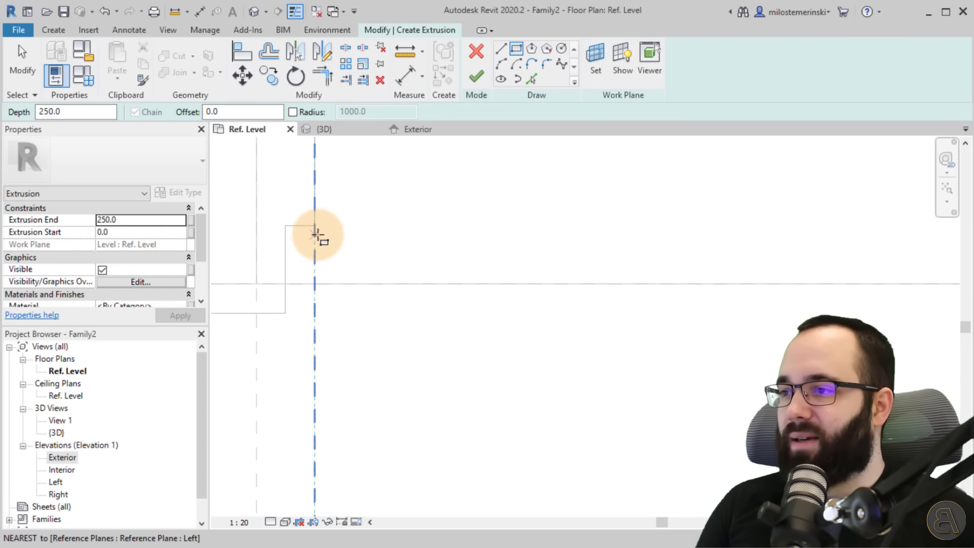
pyautogui.click(291, 231)
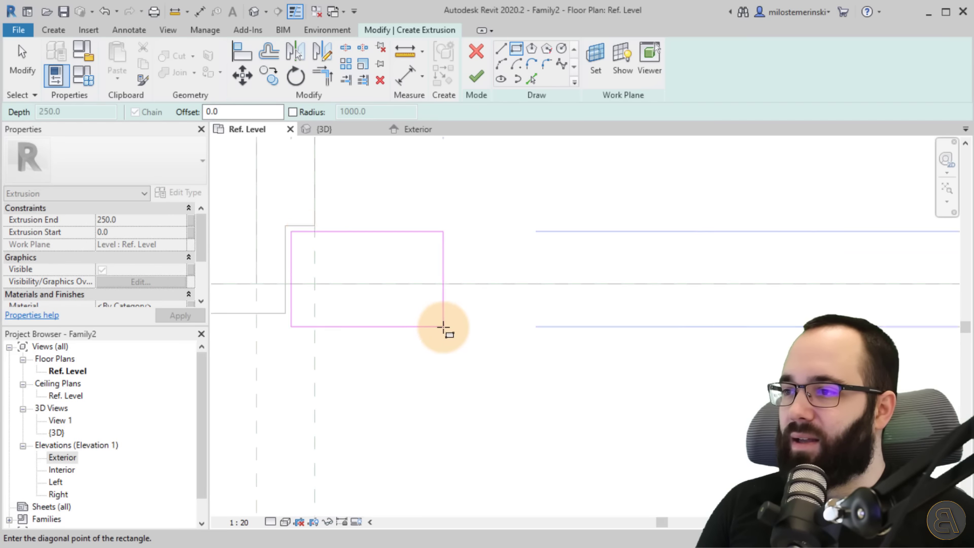
pyautogui.scroll(-5, 444, 327)
pyautogui.moveTo(567, 336); pyautogui.dragTo(244, 293, button='middle')
pyautogui.scroll(-2, 638, 306)
pyautogui.moveTo(638, 307); pyautogui.dragTo(330, 298, button='middle')
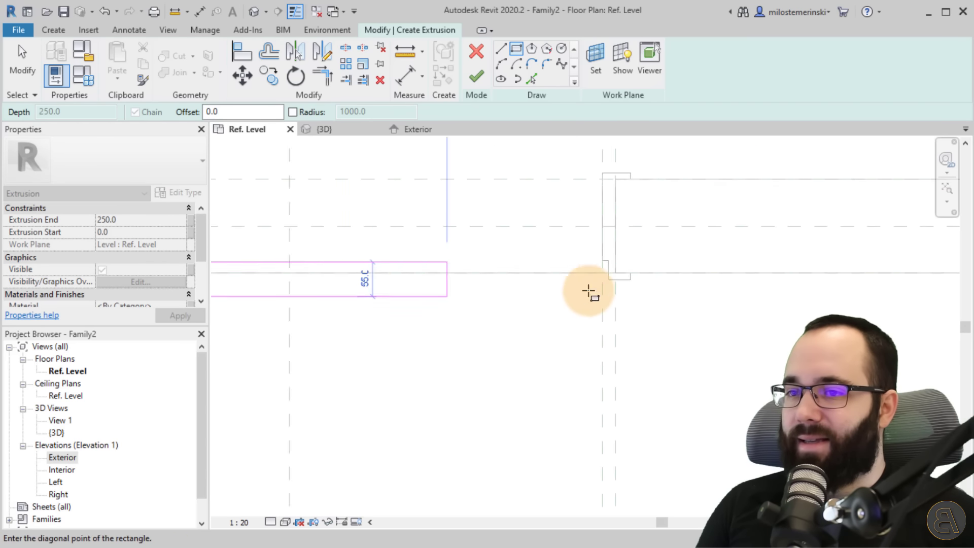
pyautogui.scroll(1, 603, 291)
pyautogui.click(603, 276)
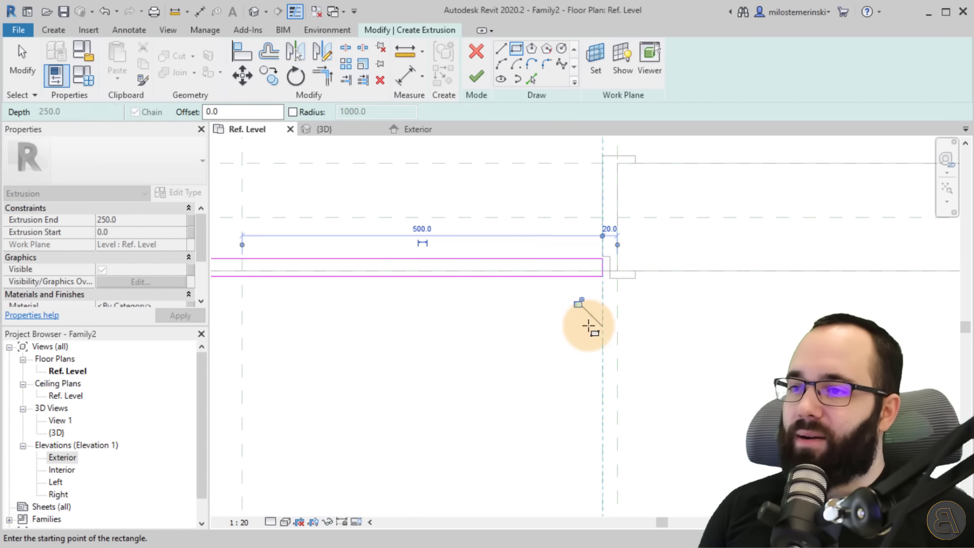
# - Align the lower edge of the door panel sketch with the outer face of the left jamb's trim
pyautogui.press('Escape')
pyautogui.scroll(2, 588, 263)
pyautogui.moveTo(566, 294); pyautogui.dragTo(559, 299)
pyautogui.moveTo(560, 299)
pyautogui.mouseDown(button='middle')
pyautogui.moveTo(674, 319)
pyautogui.moveTo(369, 346)
pyautogui.moveTo(615, 336)
pyautogui.mouseUp(button='middle')
pyautogui.scroll(2, 524, 310)
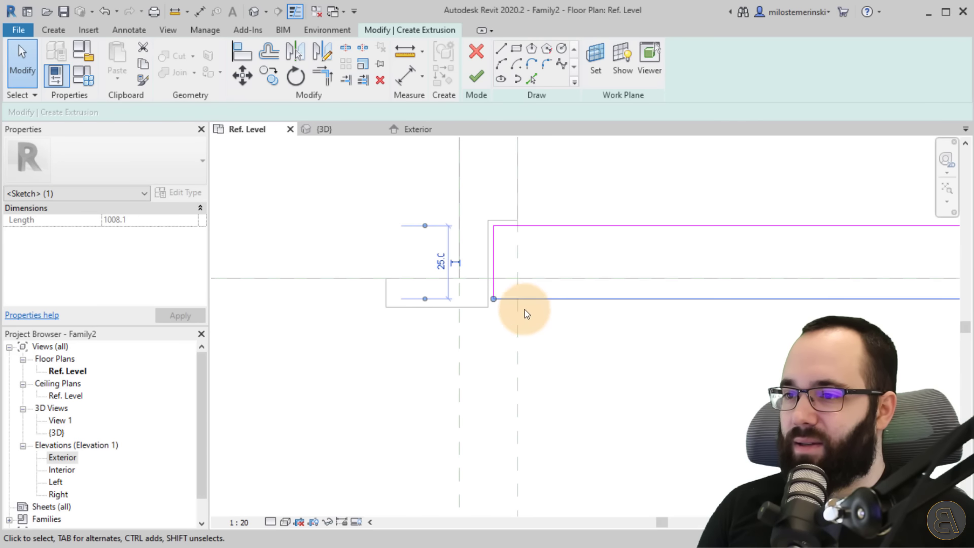
pyautogui.press('Escape')
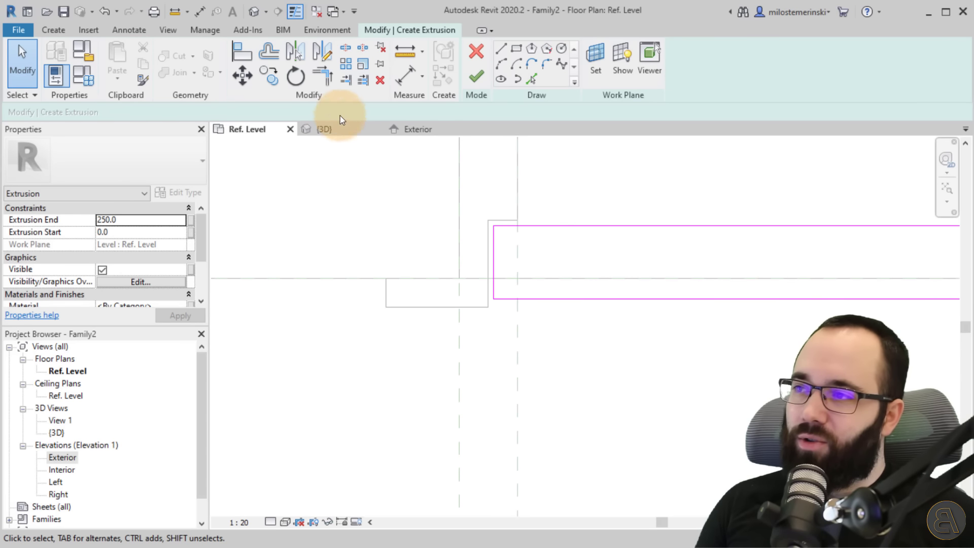
pyautogui.press('a')
pyautogui.press('l')
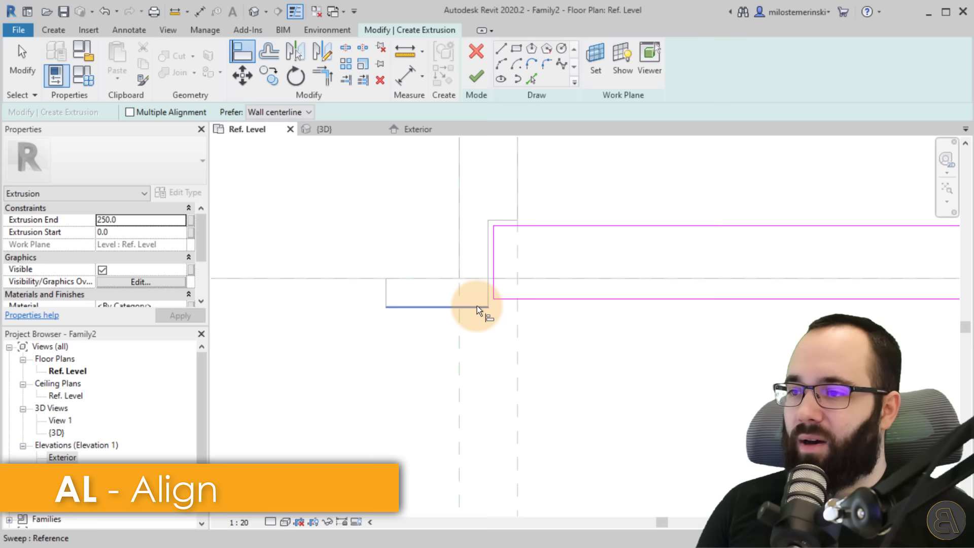
pyautogui.click(477, 306)
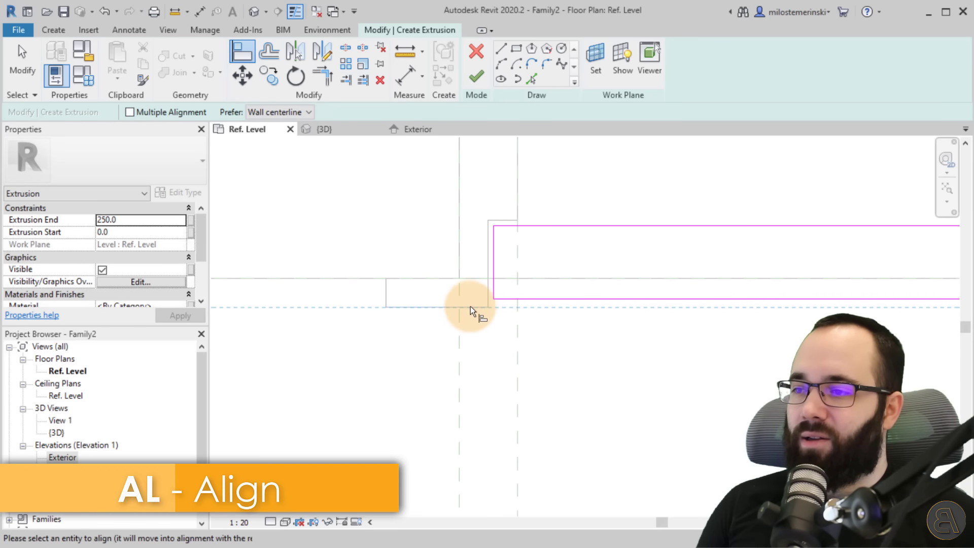
pyautogui.click(521, 299)
pyautogui.scroll(-5, 521, 299)
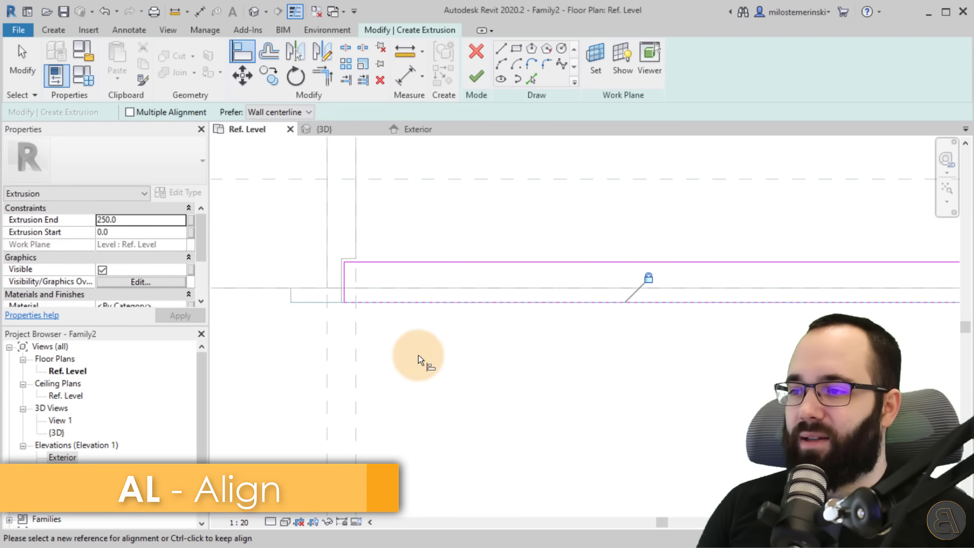
# - Move the right edge of the panel sketch into the right jamb's rebate, leaving a small gap to the frame
pyautogui.moveTo(687, 377); pyautogui.dragTo(303, 350, button='middle')
pyautogui.scroll(5, 597, 297)
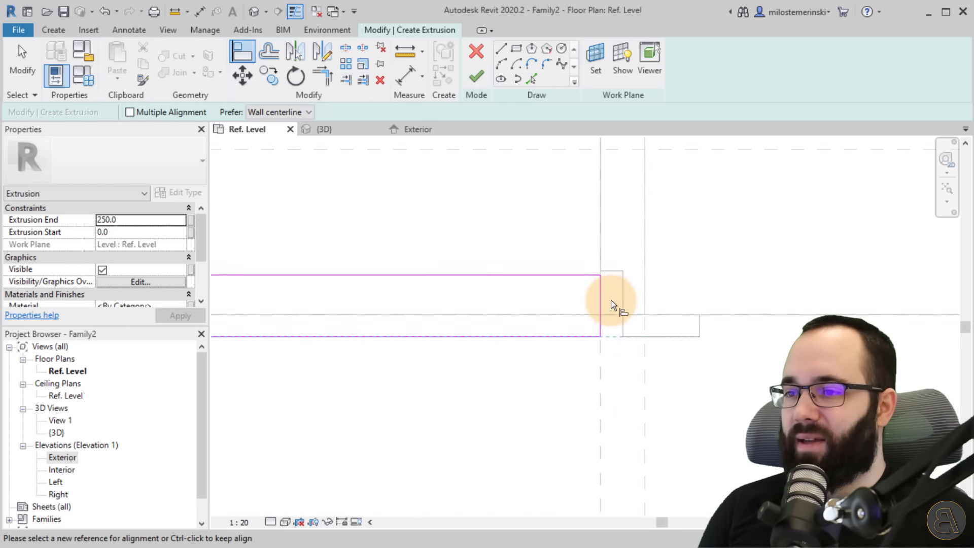
pyautogui.press('Escape')
pyautogui.moveTo(599, 305); pyautogui.dragTo(620, 307)
pyautogui.scroll(3, 629, 285)
pyautogui.scroll(1, 629, 285)
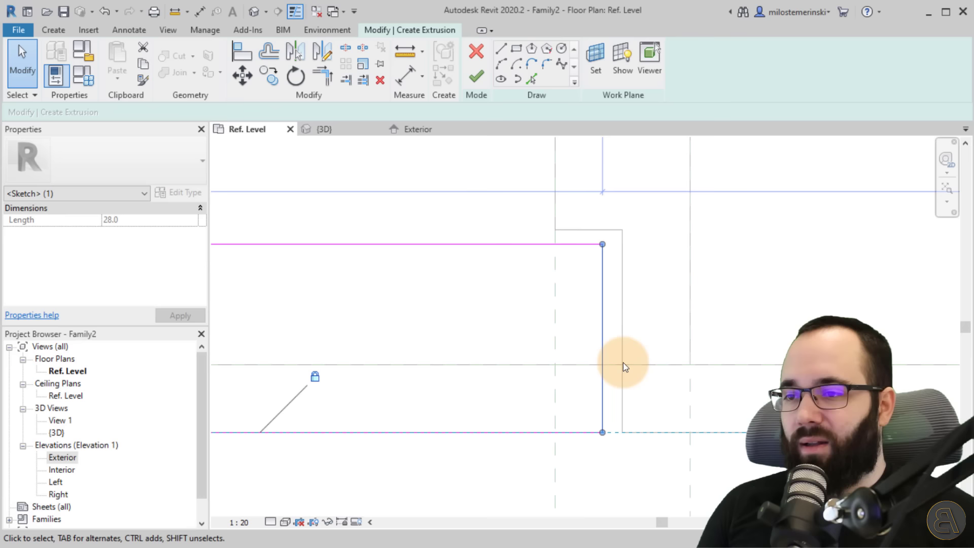
pyautogui.scroll(-4, 627, 324)
pyautogui.press('Escape')
# - Add an aligned dimension for the gap between the panel sketch's left edge and the left jamb's rebate
pyautogui.moveTo(357, 343); pyautogui.dragTo(882, 355, button='middle')
pyautogui.scroll(-5, 473, 342)
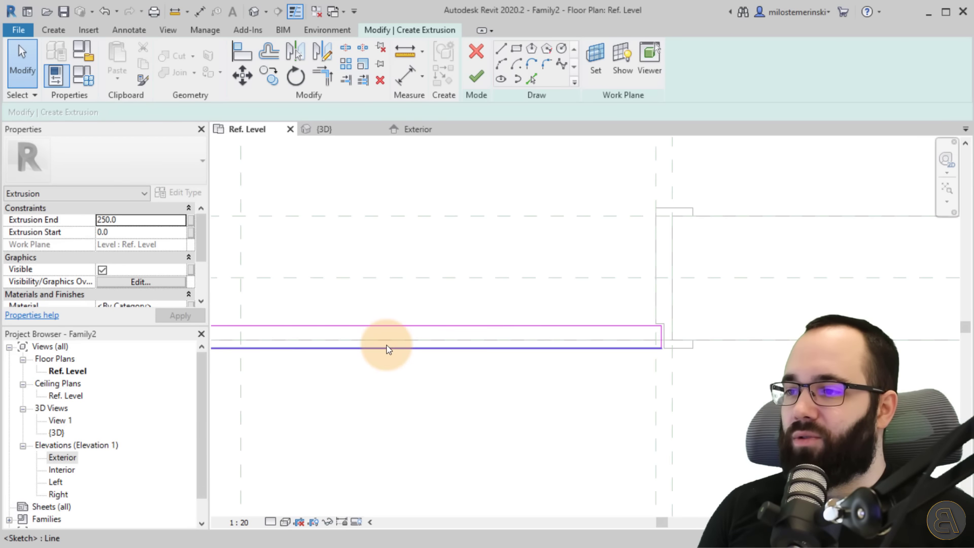
pyautogui.moveTo(387, 349); pyautogui.dragTo(674, 355, button='middle')
pyautogui.scroll(5, 387, 344)
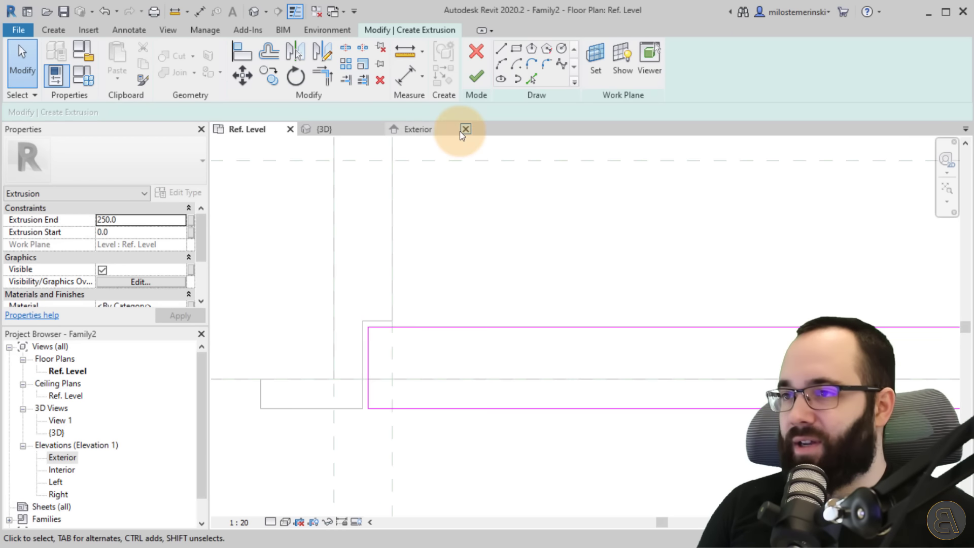
pyautogui.click(404, 75)
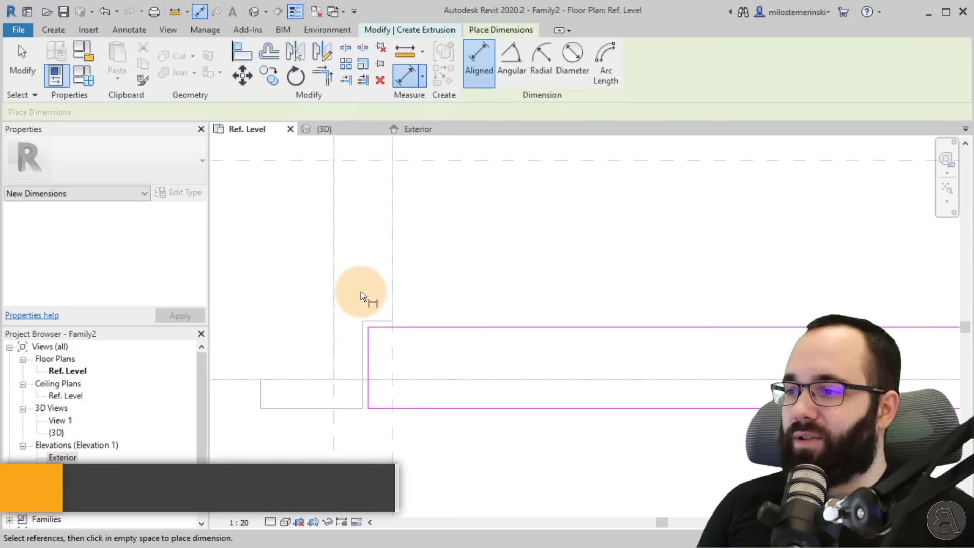
pyautogui.click(368, 344)
pyautogui.scroll(-6, 446, 331)
pyautogui.click(482, 272)
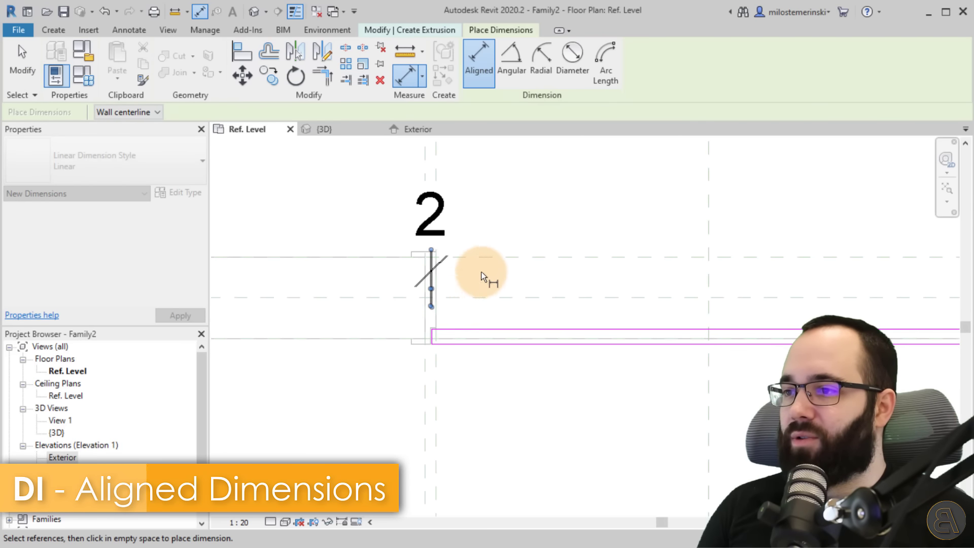
# - Dimension the gap between the panel sketch's upper edge and the left jamb's rebate shoulder
pyautogui.scroll(-2, 442, 342)
pyautogui.scroll(8, 437, 340)
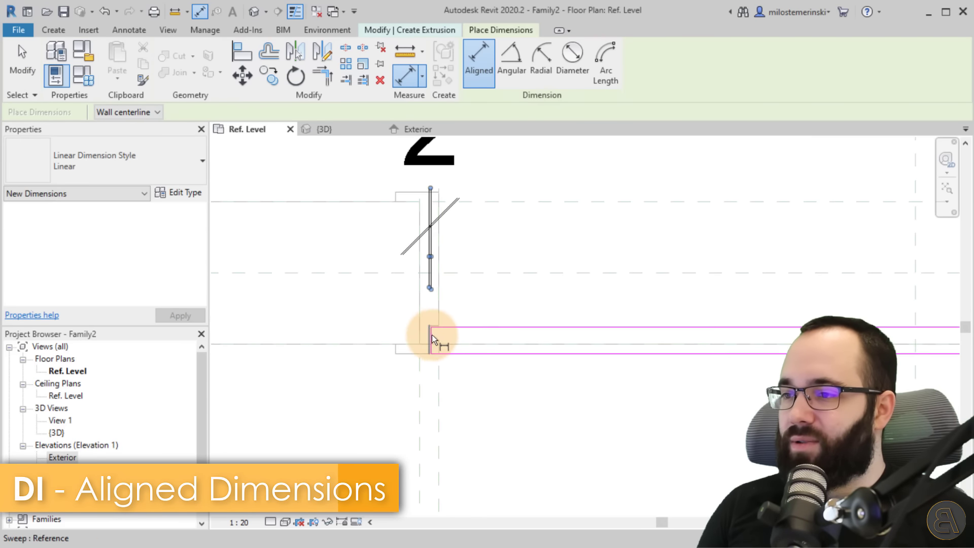
pyautogui.click(438, 325)
pyautogui.click(435, 330)
pyautogui.scroll(-6, 462, 350)
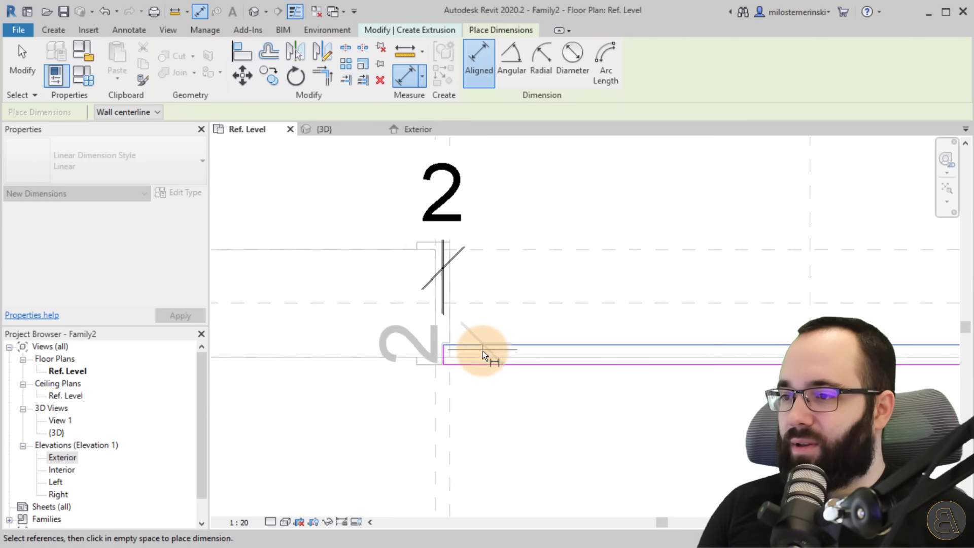
pyautogui.click(351, 381)
# - Dimension the gap between the panel sketch's upper edge and the right jamb's rebate shoulder
pyautogui.scroll(-2, 375, 389)
pyautogui.moveTo(416, 396); pyautogui.dragTo(167, 366, button='middle')
pyautogui.scroll(3, 502, 336)
pyautogui.scroll(3, 403, 314)
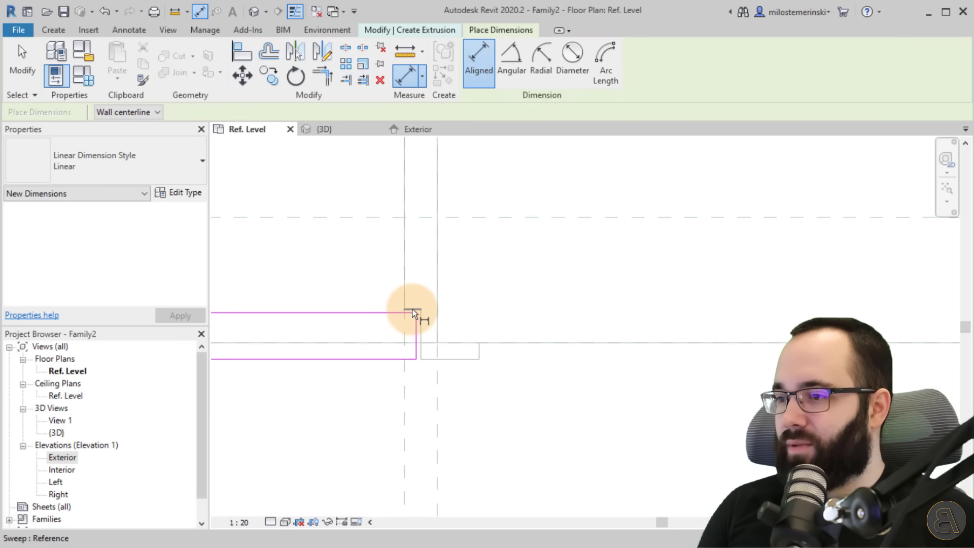
pyautogui.click(410, 310)
pyautogui.click(410, 315)
pyautogui.scroll(-3, 456, 330)
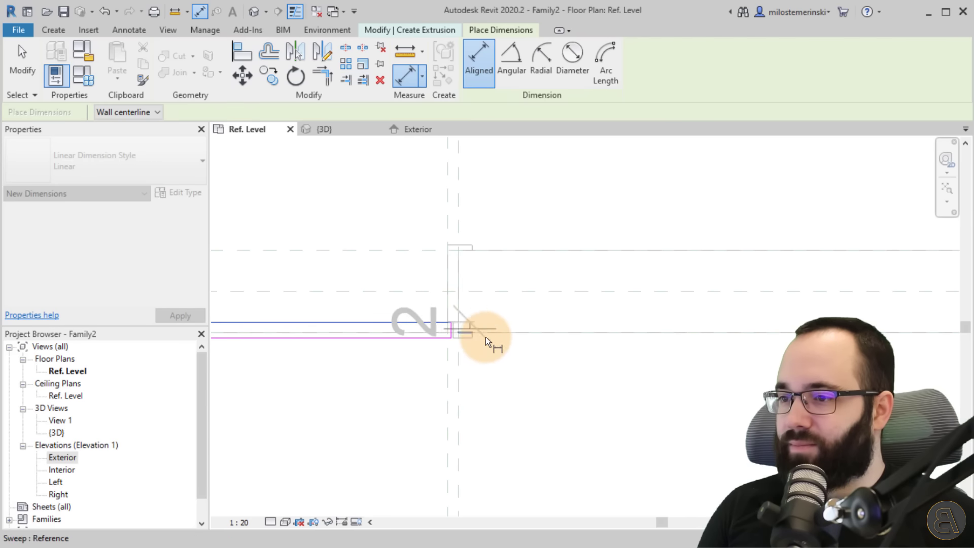
pyautogui.click(510, 348)
# - Move the text of the upper-edge gap dimension at the right jamb clear of the frame
pyautogui.scroll(4, 474, 350)
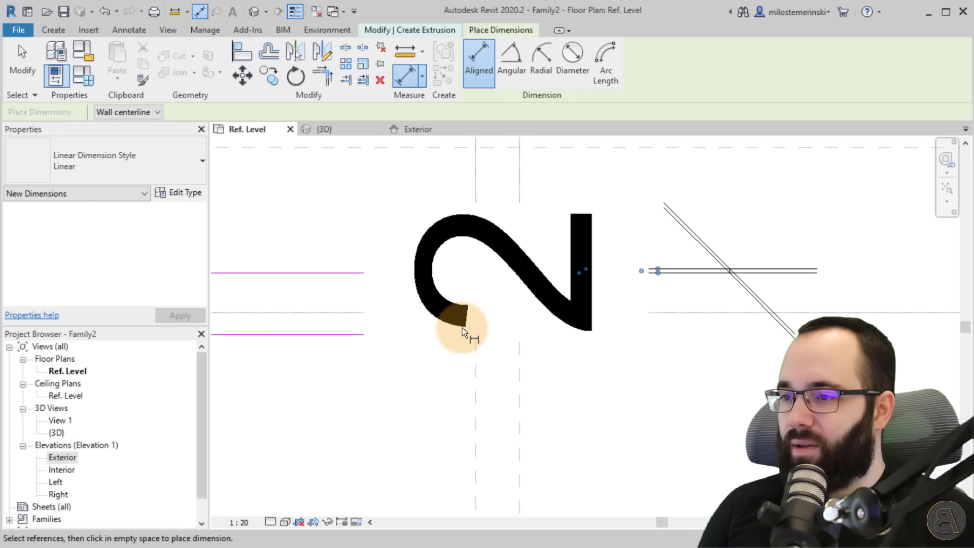
pyautogui.scroll(-4, 464, 331)
pyautogui.press('Escape')
pyautogui.moveTo(502, 326); pyautogui.dragTo(658, 330)
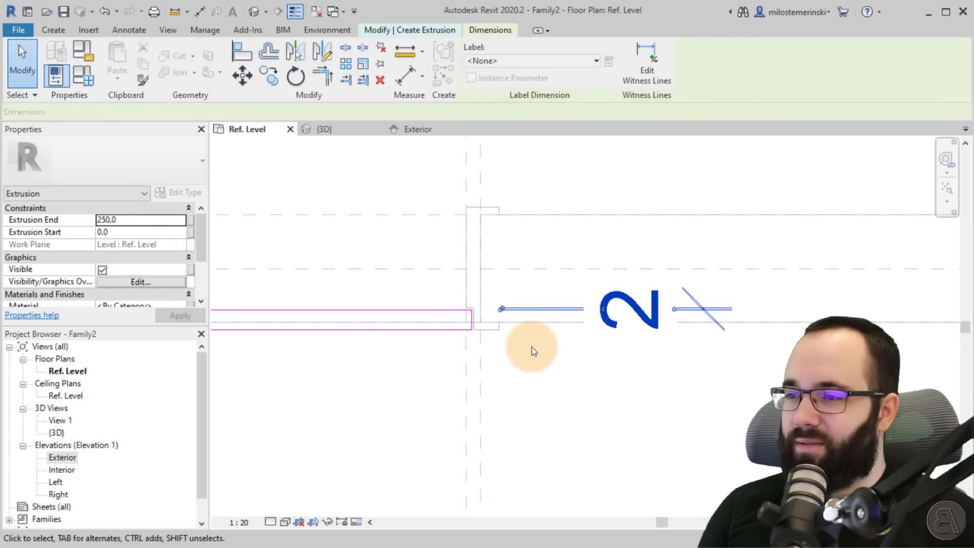
pyautogui.press('Escape')
# - Dimension the gap between the panel sketch's right edge and the right jamb's rebate
pyautogui.scroll(5, 465, 316)
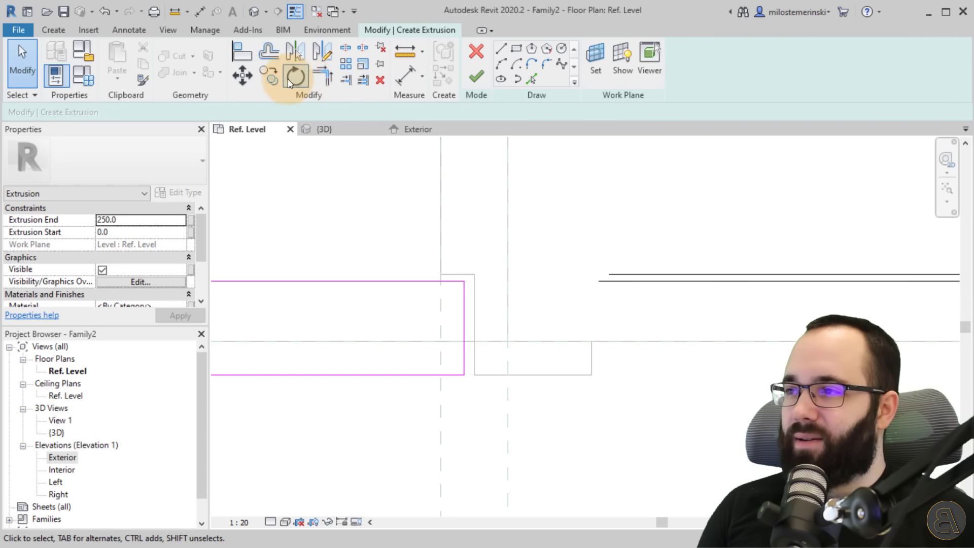
pyautogui.click(410, 78)
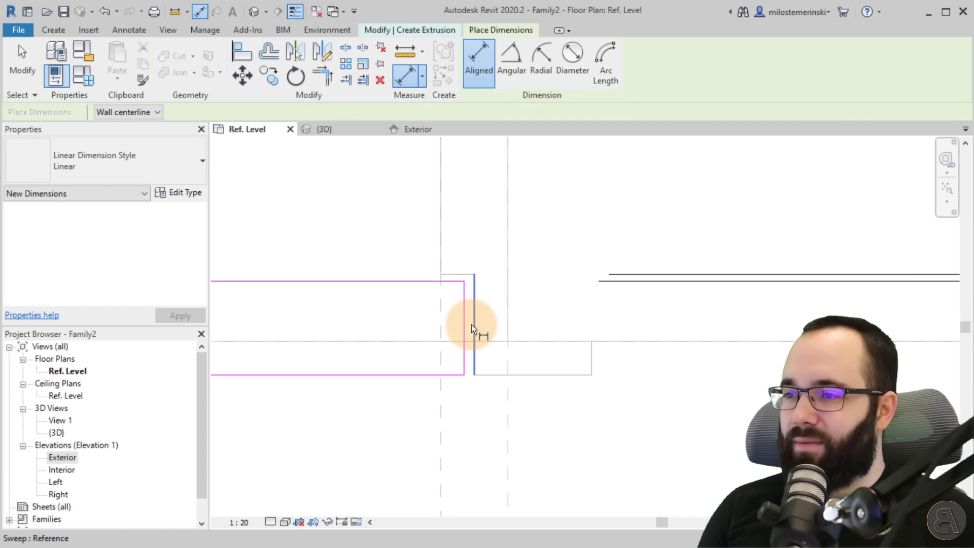
pyautogui.scroll(-2, 470, 317)
pyautogui.scroll(-4, 470, 317)
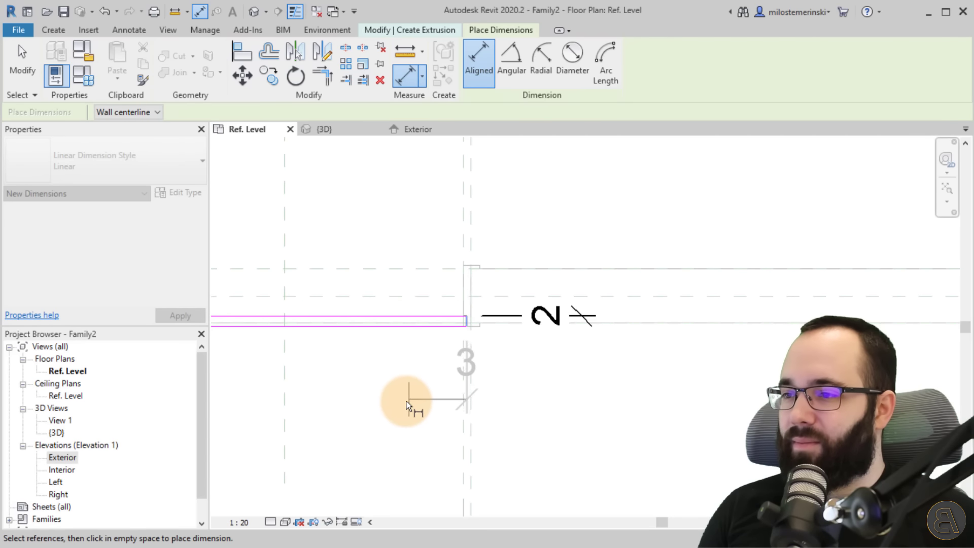
pyautogui.click(449, 405)
pyautogui.press('Escape')
# - Delete the redundant upper-edge gap dimension at the right jamb
pyautogui.scroll(-1, 396, 369)
pyautogui.moveTo(397, 369); pyautogui.dragTo(628, 363, button='middle')
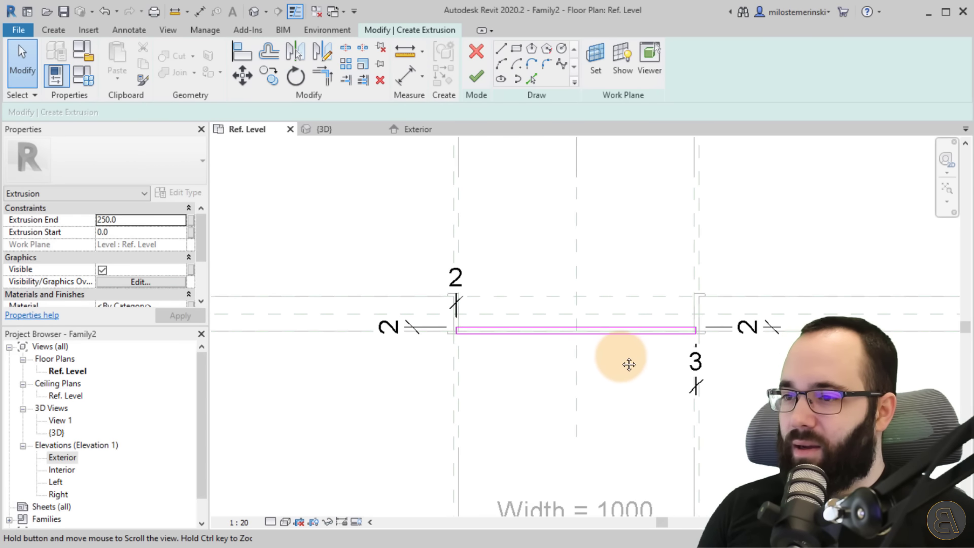
pyautogui.click(748, 329)
pyautogui.press('Delete')
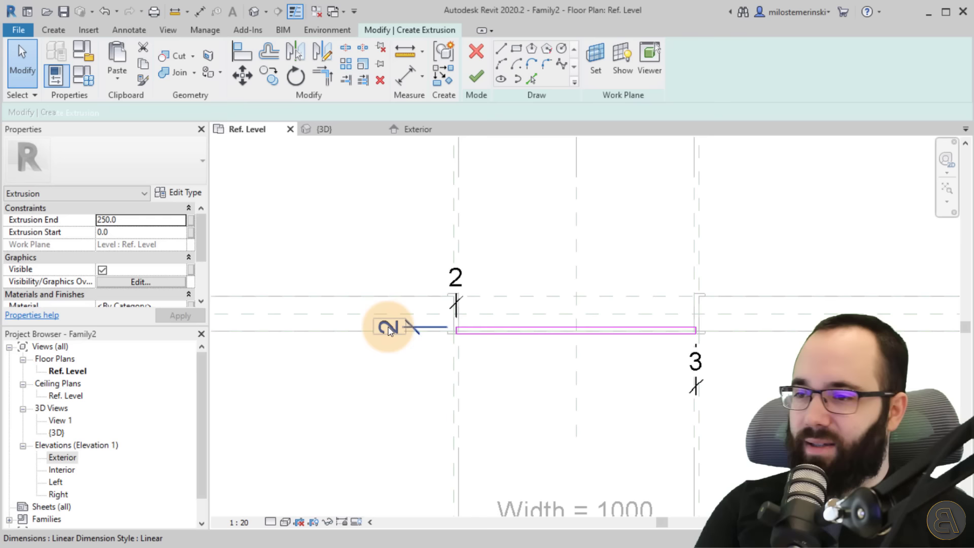
# - Set the gap between the panel sketch's upper edge and the left jamb's rebate shoulder to 3 mm
pyautogui.scroll(5, 408, 329)
pyautogui.click(408, 327)
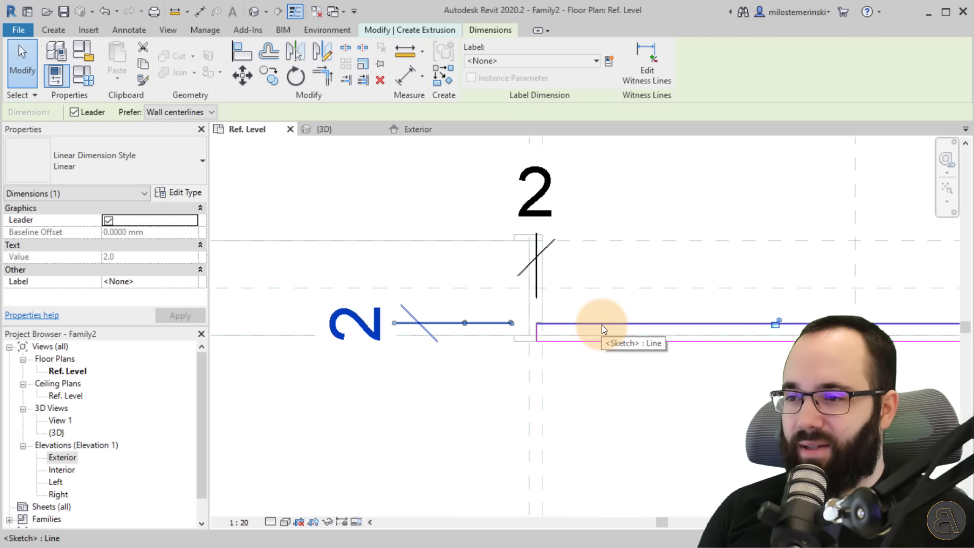
pyautogui.click(599, 324)
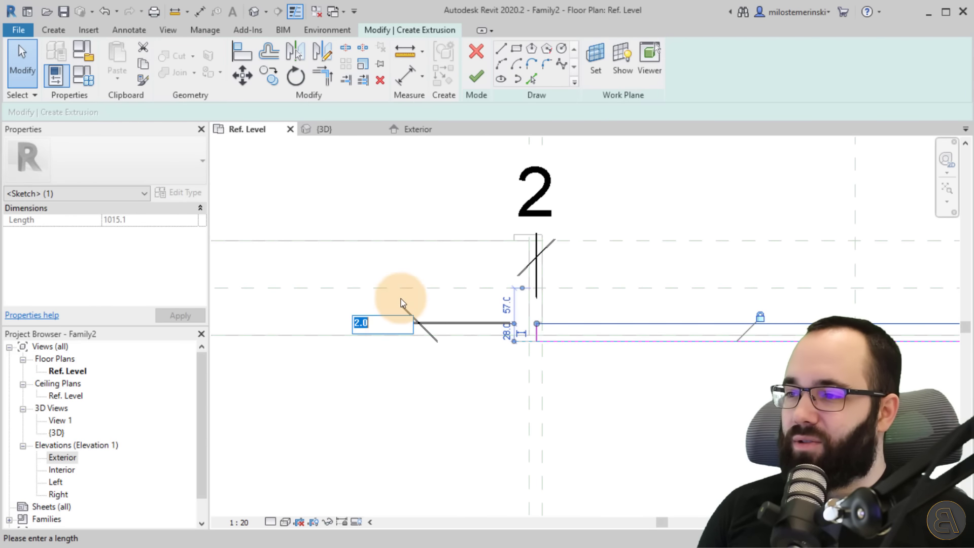
pyautogui.write('3')
pyautogui.press('Return')
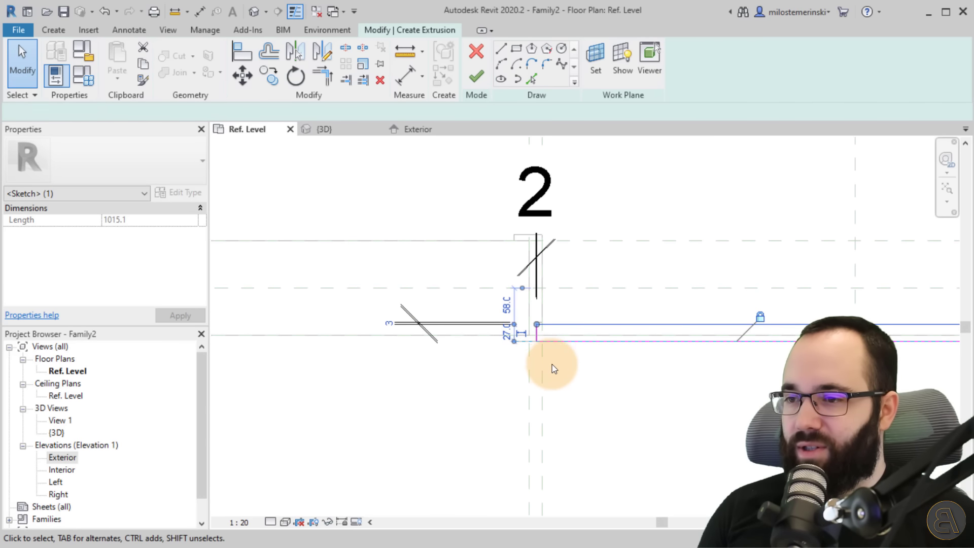
pyautogui.click(552, 364)
# - Set the gap between the panel sketch's left edge and the left jamb's rebate to 3 mm
pyautogui.scroll(5, 537, 335)
pyautogui.click(540, 331)
pyautogui.scroll(-5, 516, 346)
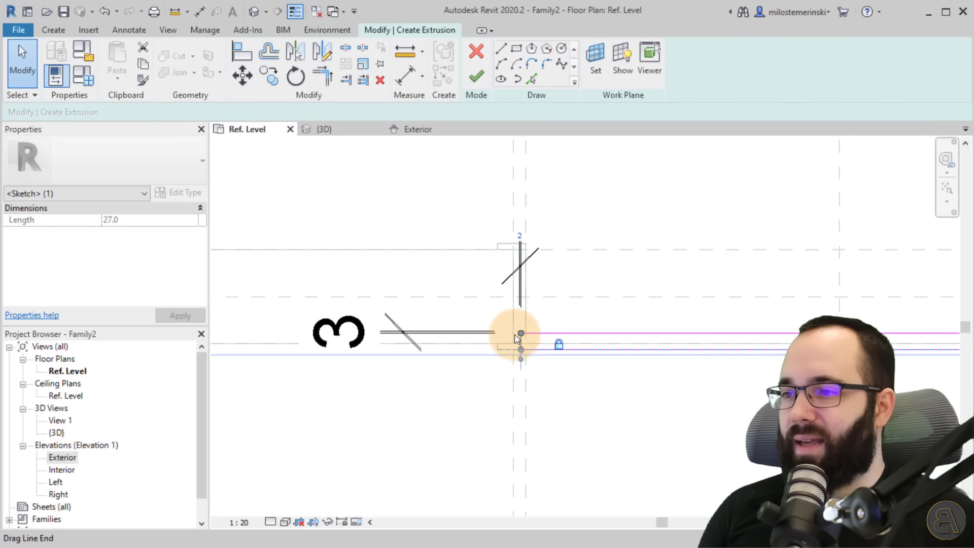
pyautogui.write('3')
pyautogui.press('Return')
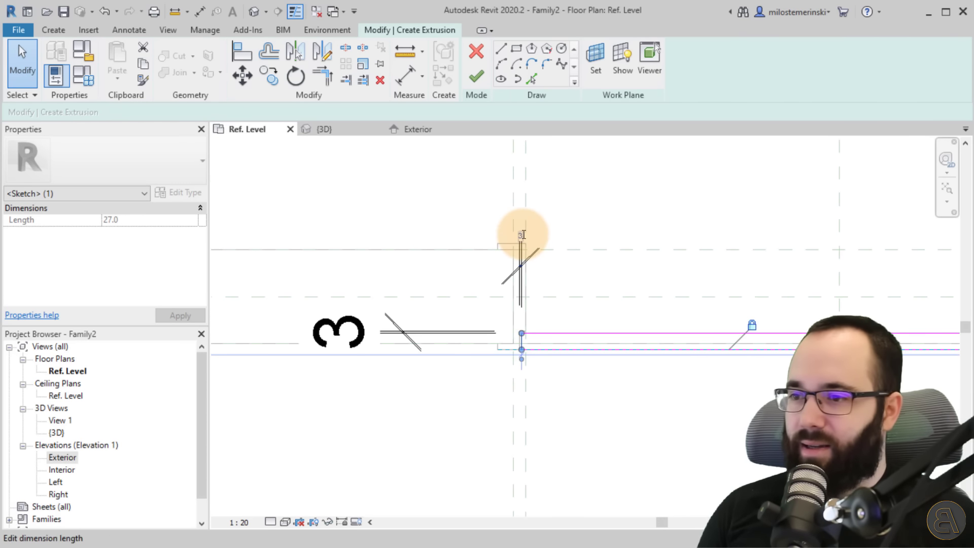
pyautogui.click(583, 368)
# - Open the gap value between the panel sketch's right edge and the right jamb's rebate for editing
pyautogui.moveTo(650, 396); pyautogui.dragTo(291, 385, button='middle')
pyautogui.moveTo(601, 361); pyautogui.dragTo(370, 357, button='middle')
pyautogui.scroll(2, 551, 330)
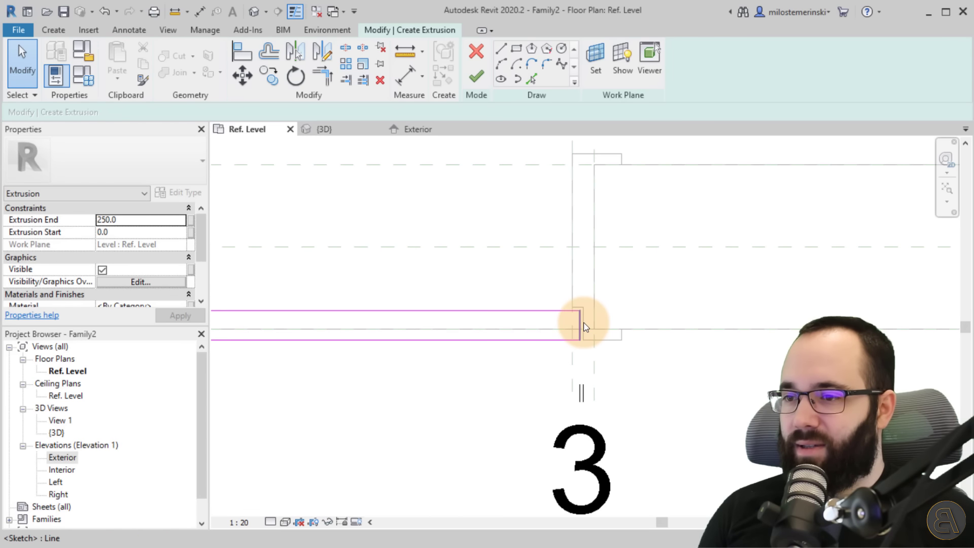
pyautogui.click(580, 326)
pyautogui.scroll(-1, 593, 328)
pyautogui.scroll(-1, 594, 328)
pyautogui.moveTo(594, 329); pyautogui.dragTo(556, 257, button='middle')
pyautogui.click(548, 374)
pyautogui.click(547, 376)
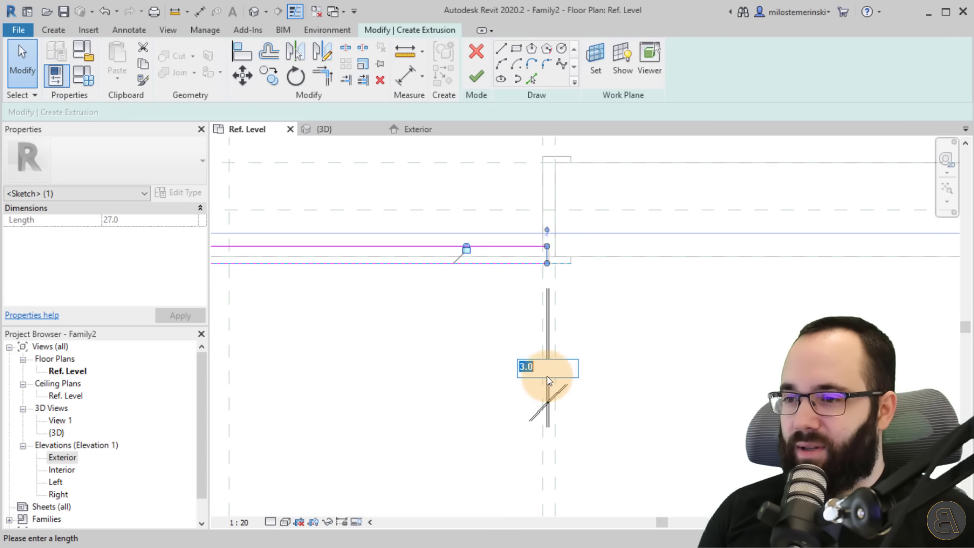
pyautogui.click(470, 333)
# - Check the gap dimensions around the panel sketch at both jambs and how the panel sits in the rebate
pyautogui.moveTo(386, 337)
pyautogui.mouseDown(button='middle')
pyautogui.moveTo(361, 336)
pyautogui.moveTo(714, 350)
pyautogui.mouseUp(button='middle')
pyautogui.scroll(-2, 362, 336)
pyautogui.scroll(-1, 398, 331)
pyautogui.click(413, 224)
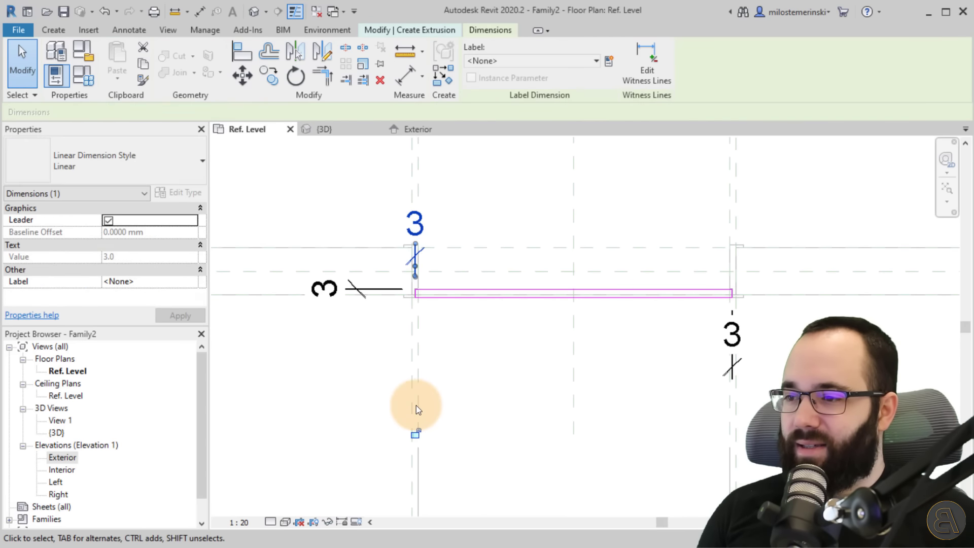
pyautogui.click(748, 345)
pyautogui.click(731, 346)
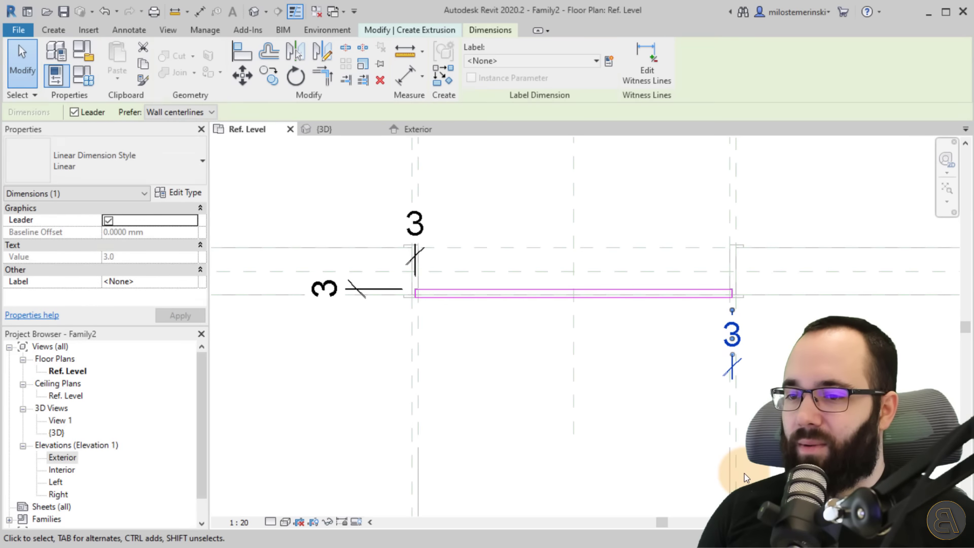
pyautogui.scroll(-1, 682, 378)
pyautogui.moveTo(682, 378); pyautogui.dragTo(592, 299, button='middle')
pyautogui.click(325, 236)
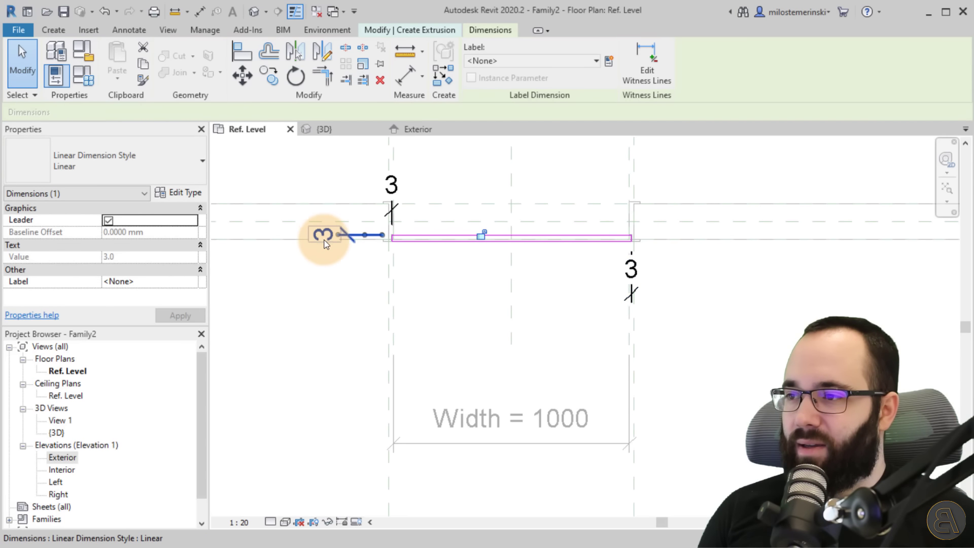
pyautogui.click(422, 254)
pyautogui.scroll(4, 391, 243)
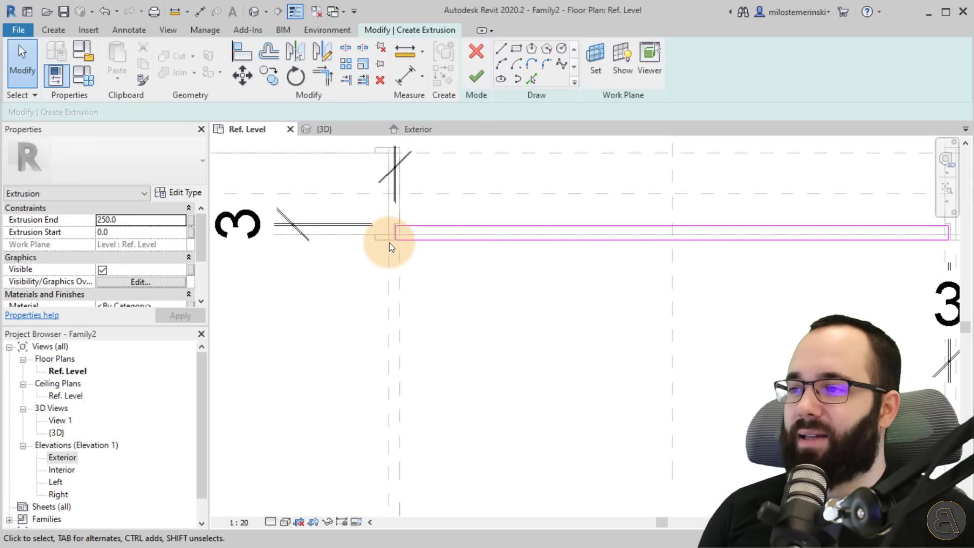
pyautogui.scroll(-6, 395, 216)
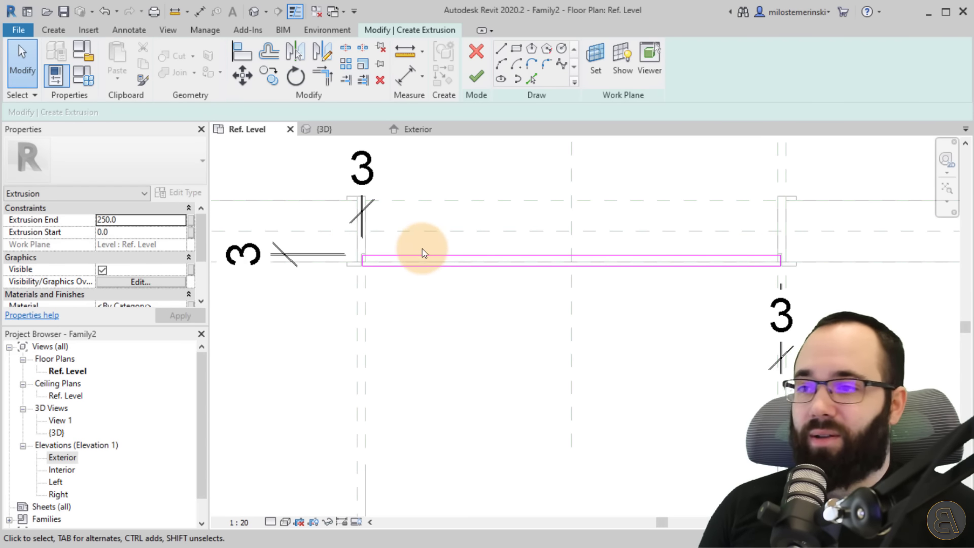
# - Finish the panel extrusion sketch and, in the Exterior elevation, stretch the panel up to a height of about 1944 mm
pyautogui.click(475, 77)
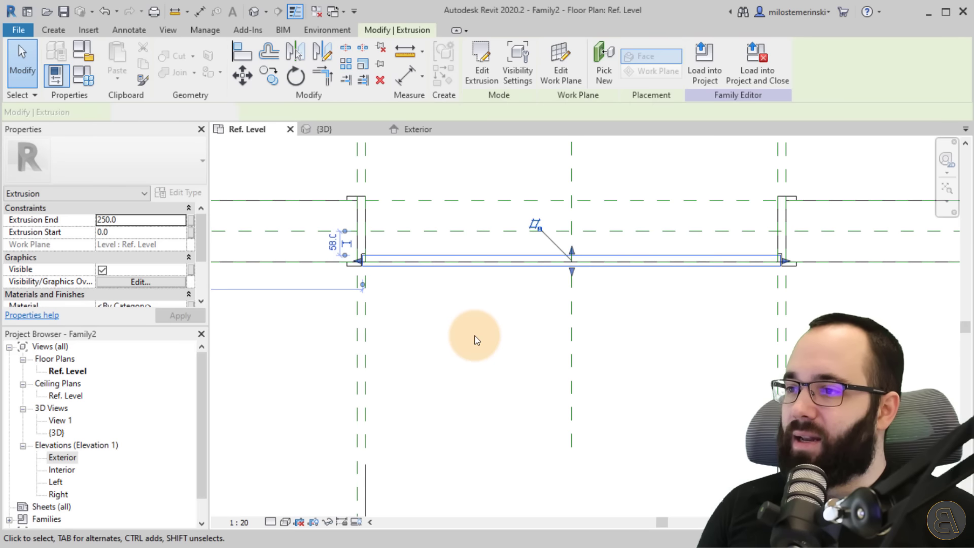
pyautogui.click(415, 133)
pyautogui.scroll(2, 475, 424)
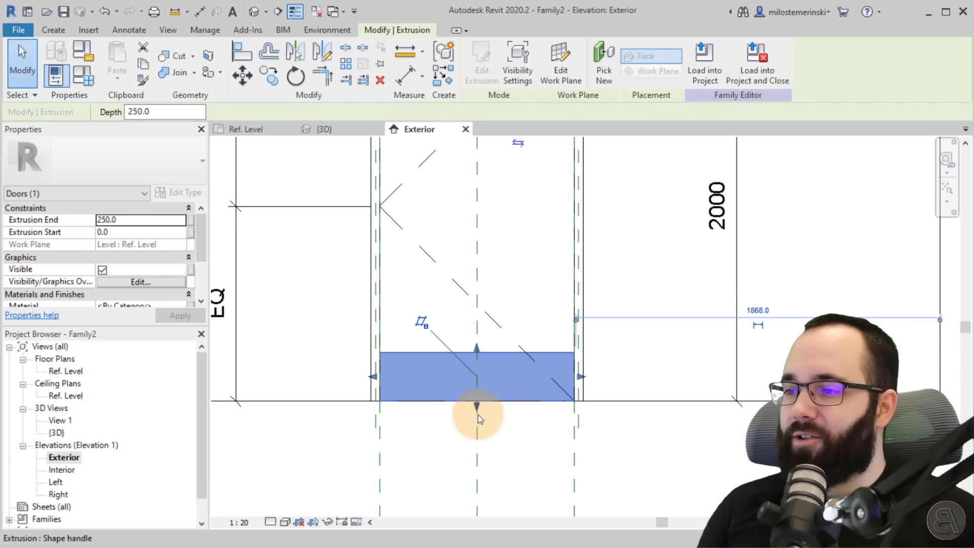
pyautogui.scroll(-3, 519, 427)
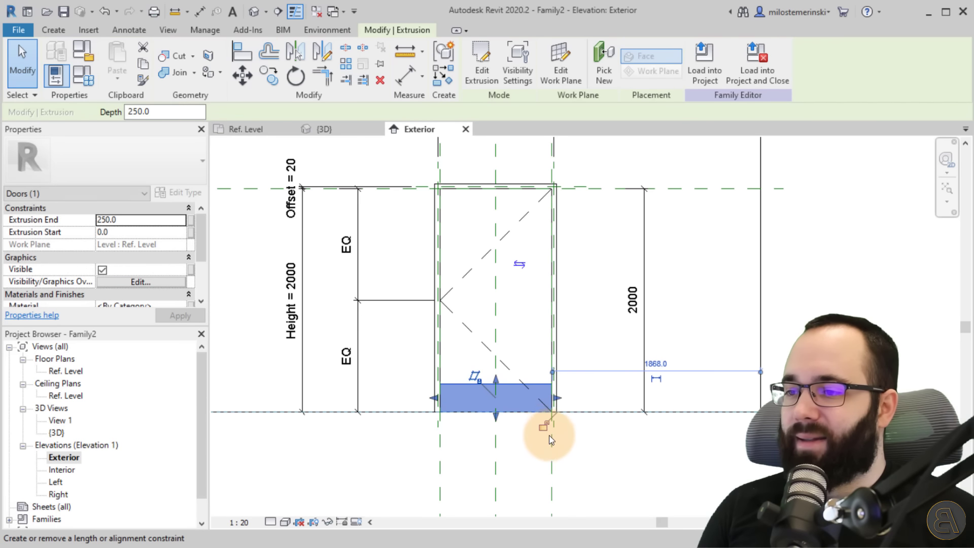
pyautogui.moveTo(496, 378); pyautogui.dragTo(474, 192)
pyautogui.scroll(5, 457, 195)
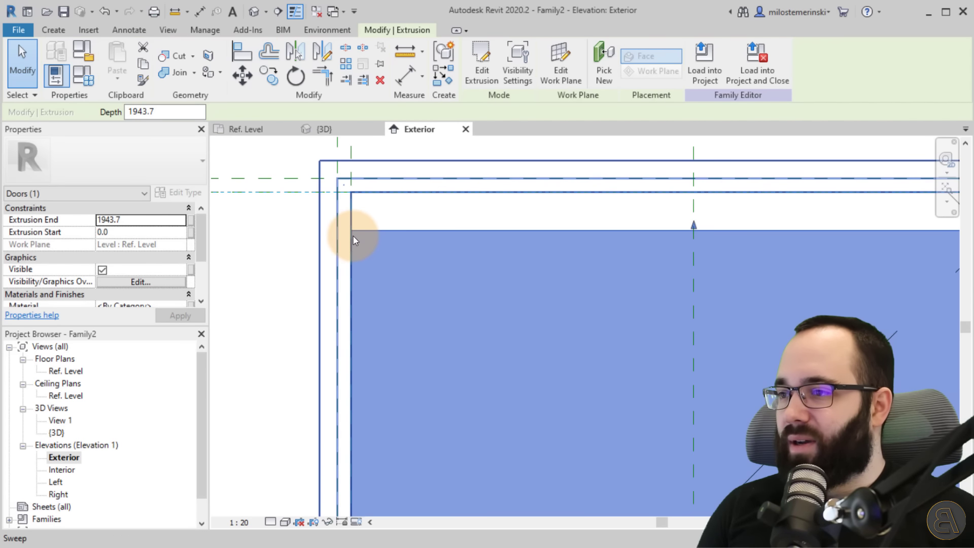
# - In the Interior elevation, stretch the panel's upper edge up to a height of about 1982 mm
pyautogui.doubleClick(61, 469)
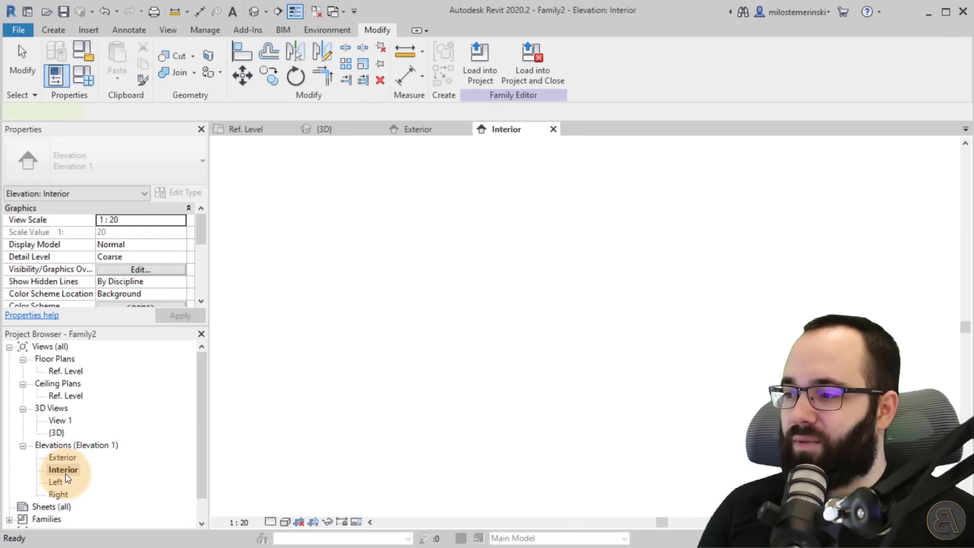
pyautogui.scroll(1, 688, 330)
pyautogui.scroll(10, 644, 327)
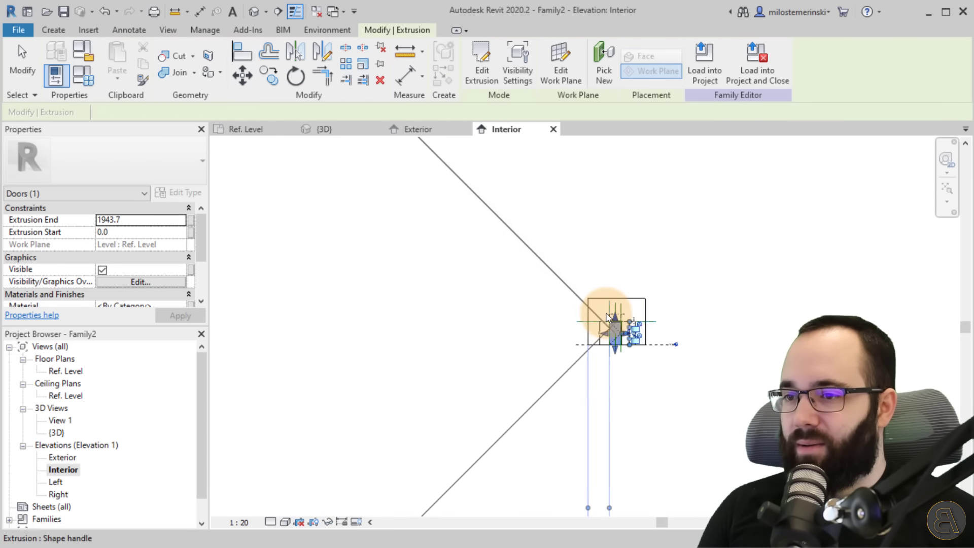
pyautogui.moveTo(585, 278); pyautogui.dragTo(569, 278, button='middle')
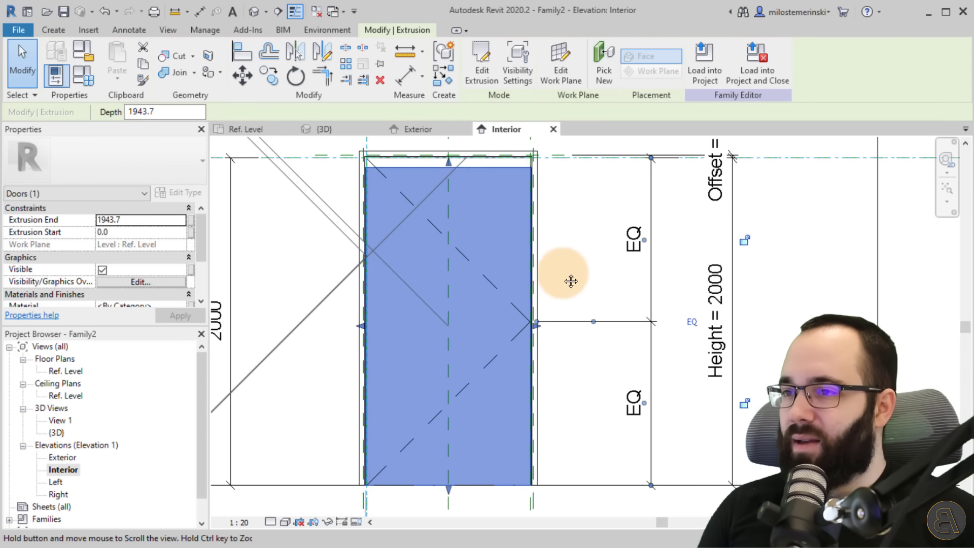
pyautogui.click(566, 277)
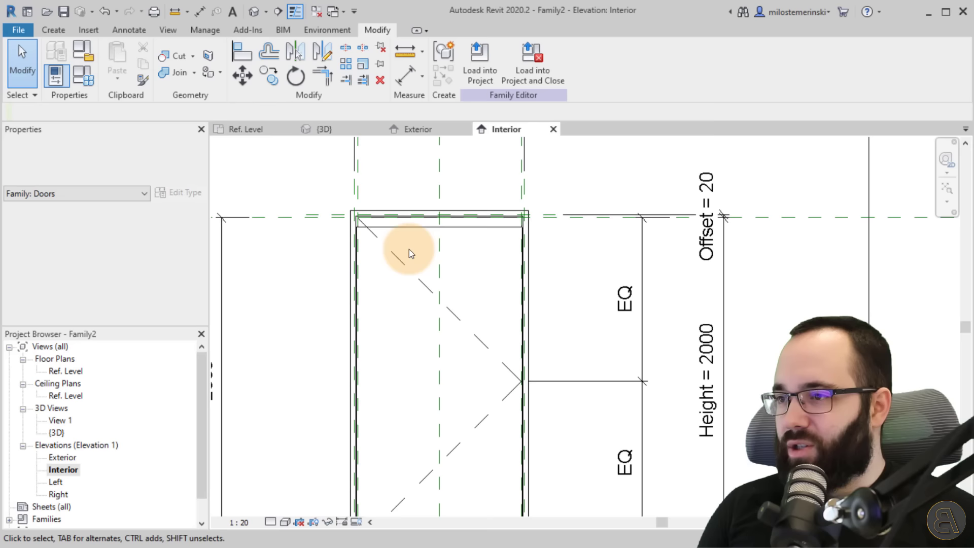
pyautogui.scroll(8, 398, 213)
pyautogui.moveTo(387, 210); pyautogui.dragTo(553, 261, button='middle')
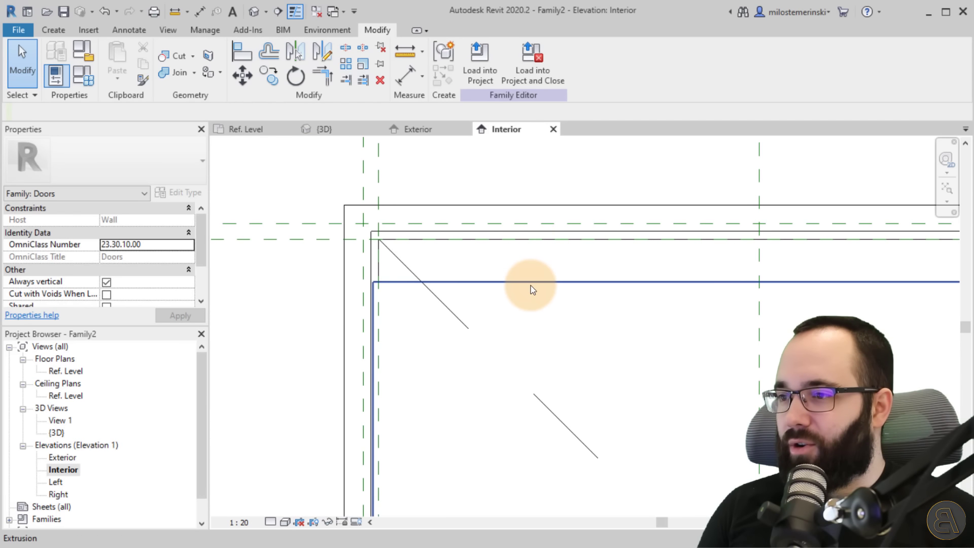
pyautogui.click(743, 288)
pyautogui.moveTo(757, 240)
pyautogui.mouseDown()
pyautogui.moveTo(759, 233)
pyautogui.moveTo(758, 250)
pyautogui.mouseUp()
pyautogui.scroll(-3, 473, 278)
pyautogui.click(491, 206)
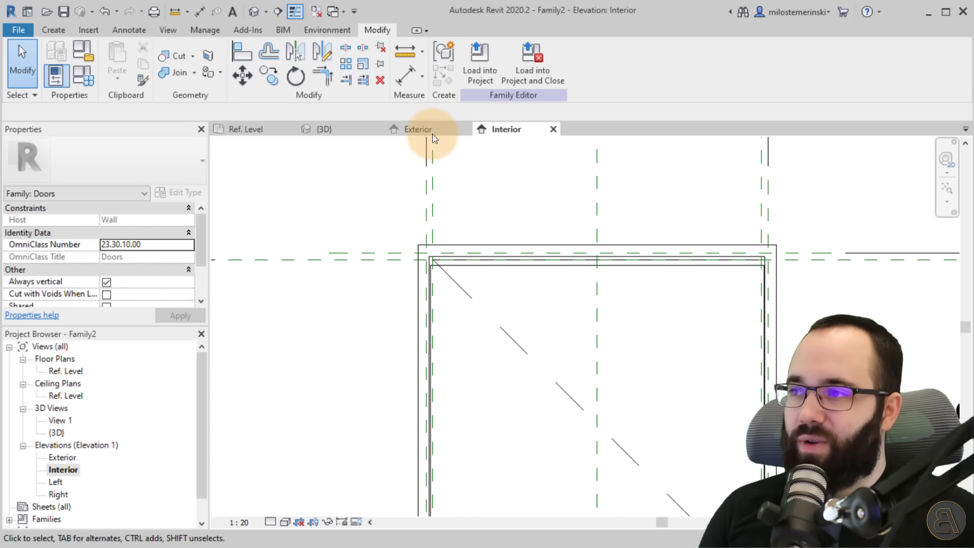
# - Dimension the gap between the panel's upper edge and the frame head's rebate with an aligned dimension
pyautogui.click(409, 81)
pyautogui.scroll(3, 473, 247)
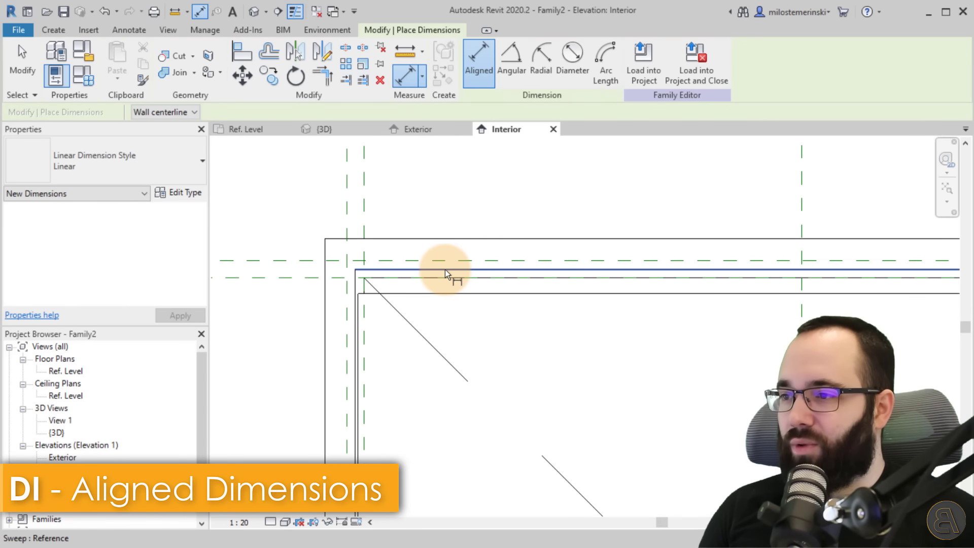
pyautogui.click(445, 271)
pyautogui.click(443, 291)
pyautogui.scroll(-2, 443, 291)
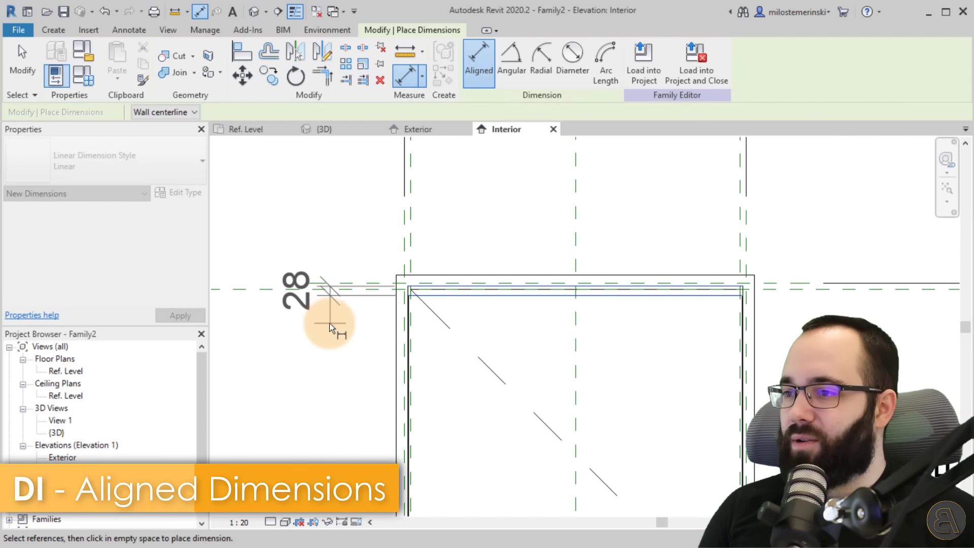
pyautogui.click(324, 327)
pyautogui.press('Escape')
pyautogui.press('Escape')
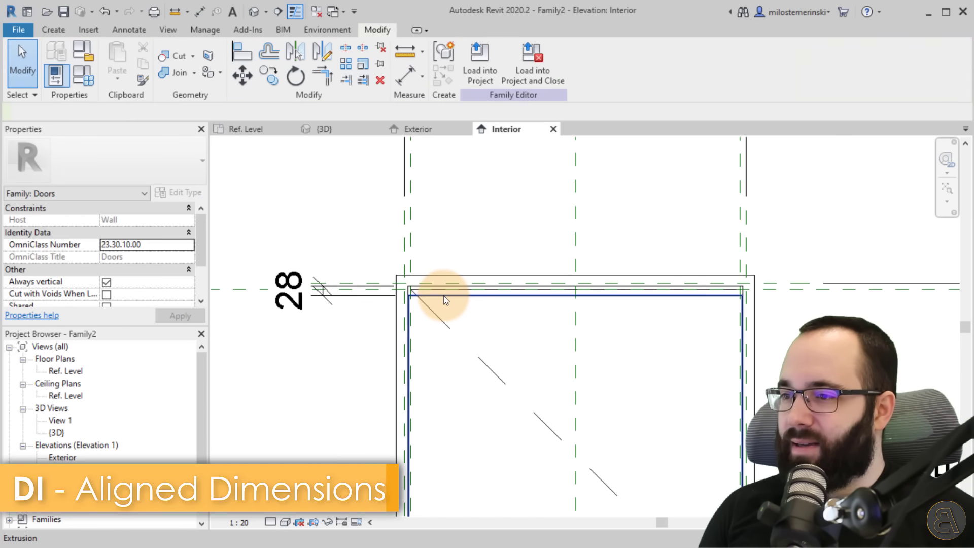
# - Stretch the panel's upper edge closer to the frame head's rebate, to a panel height of about 2007 mm
pyautogui.click(443, 297)
pyautogui.click(301, 293)
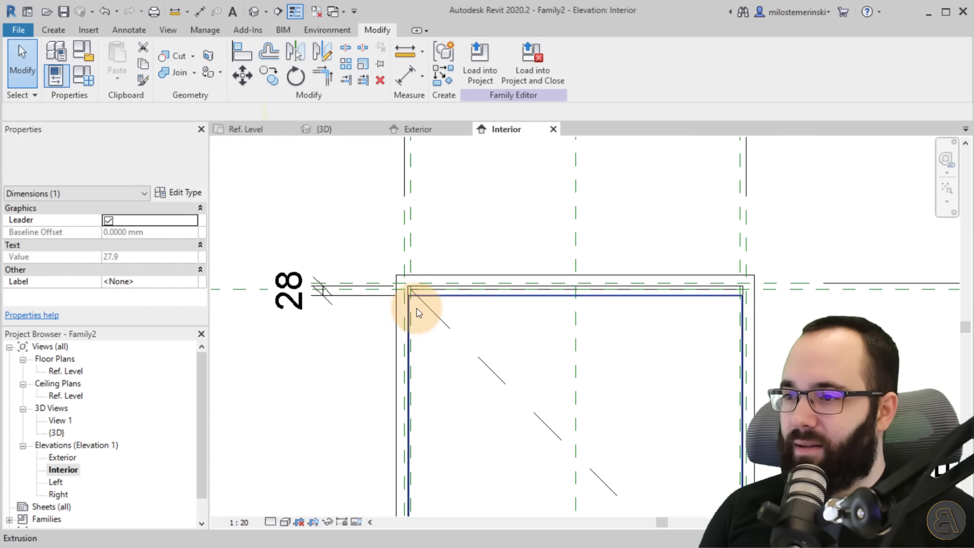
pyautogui.click(451, 303)
pyautogui.click(449, 297)
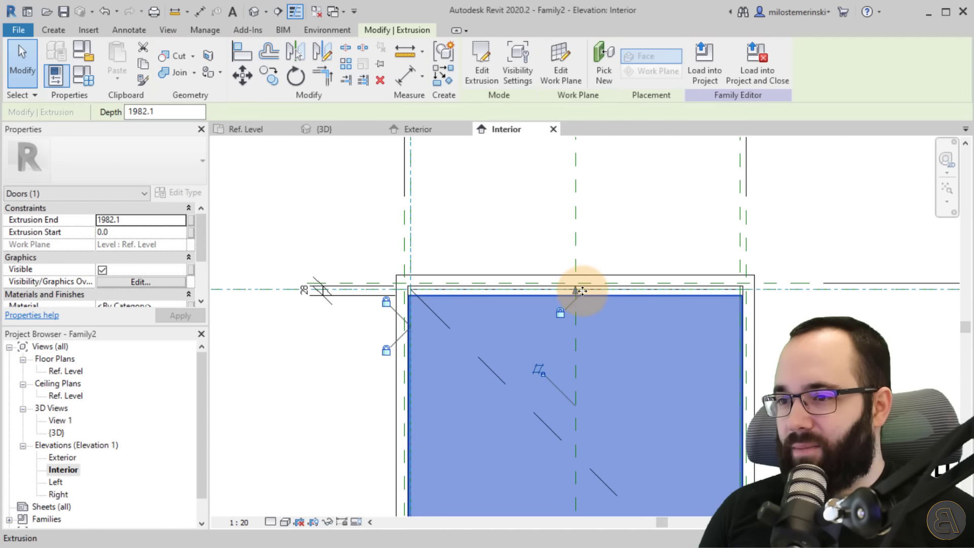
pyautogui.scroll(2, 582, 291)
pyautogui.moveTo(561, 293); pyautogui.dragTo(561, 259)
pyautogui.scroll(-5, 697, 284)
pyautogui.moveTo(474, 310); pyautogui.dragTo(504, 303, button='middle')
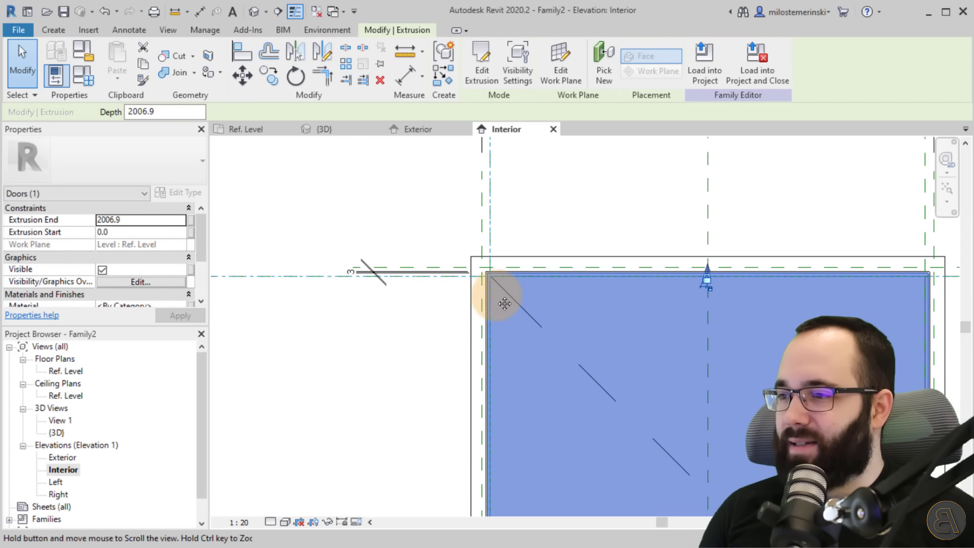
# - Check the upper gap dimension, the panel's extrusion end and the panel's fit within the frame
pyautogui.scroll(3, 348, 272)
pyautogui.click(355, 273)
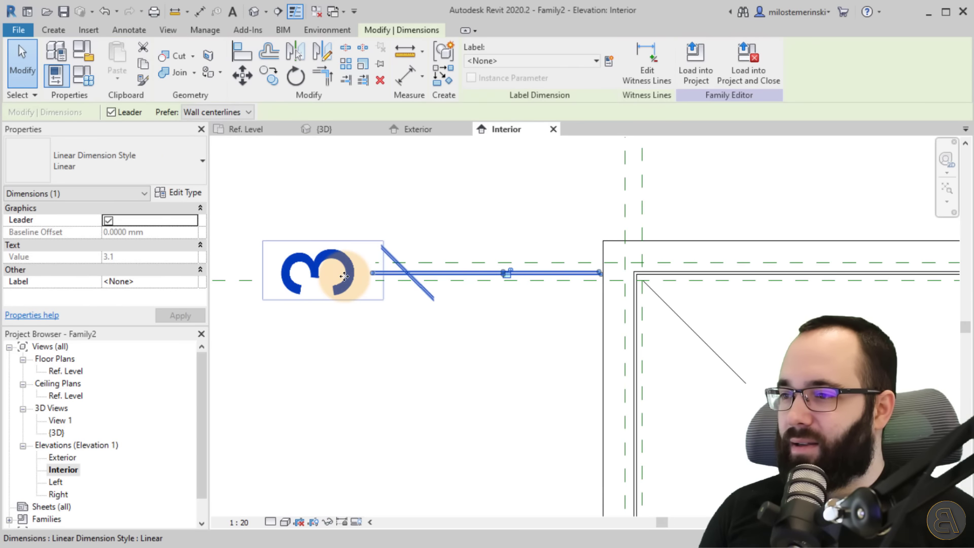
pyautogui.moveTo(621, 310); pyautogui.dragTo(436, 291, button='middle')
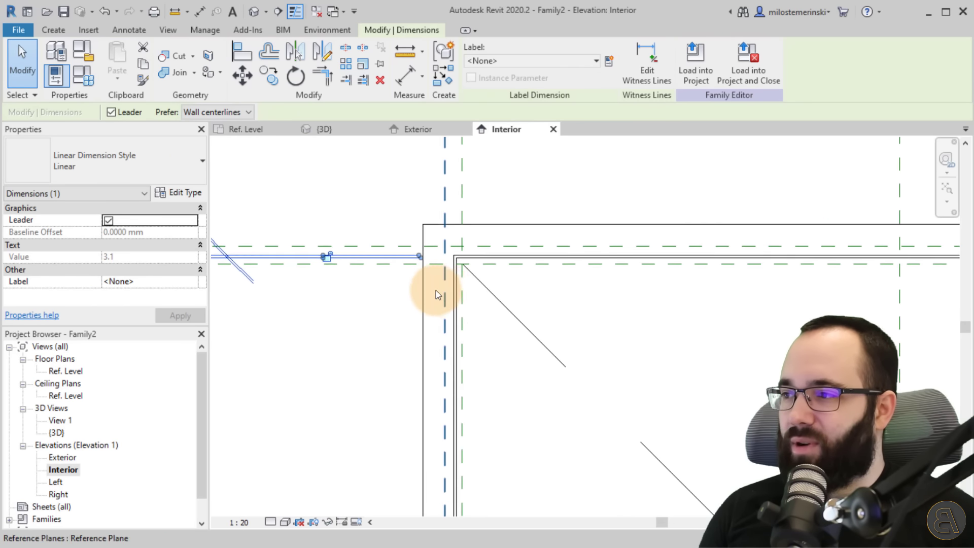
pyautogui.scroll(-3, 435, 291)
pyautogui.click(455, 294)
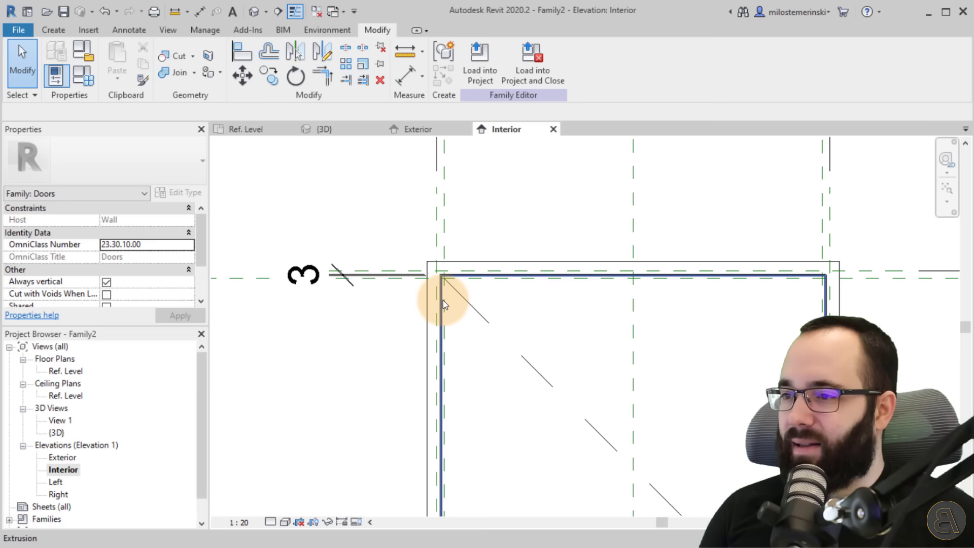
pyautogui.click(443, 300)
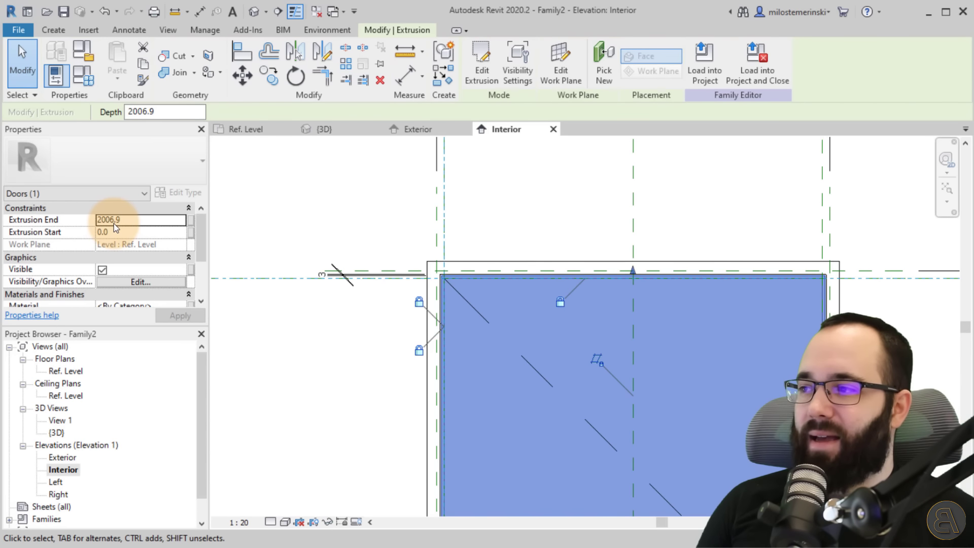
pyautogui.scroll(-3, 532, 244)
pyautogui.moveTo(527, 244); pyautogui.dragTo(450, 215, button='middle')
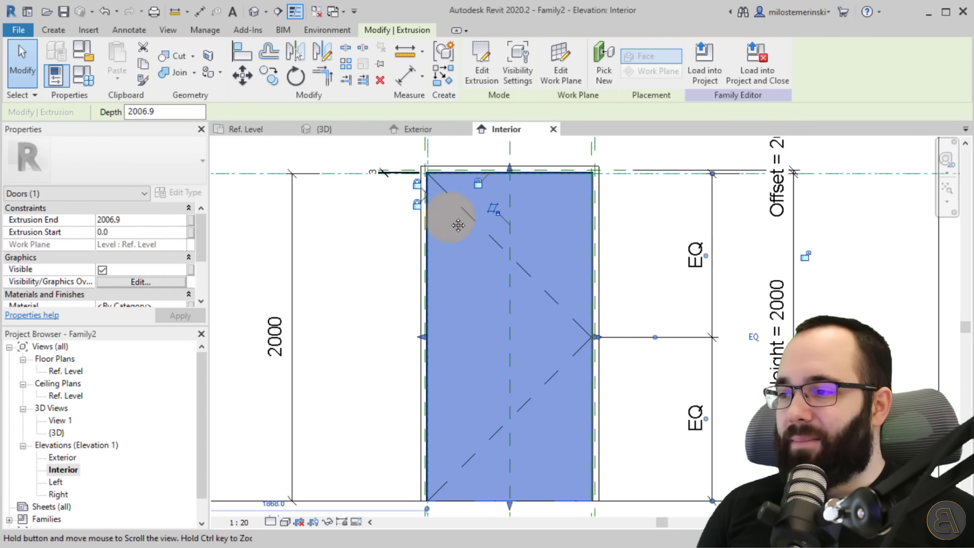
pyautogui.scroll(-1, 272, 353)
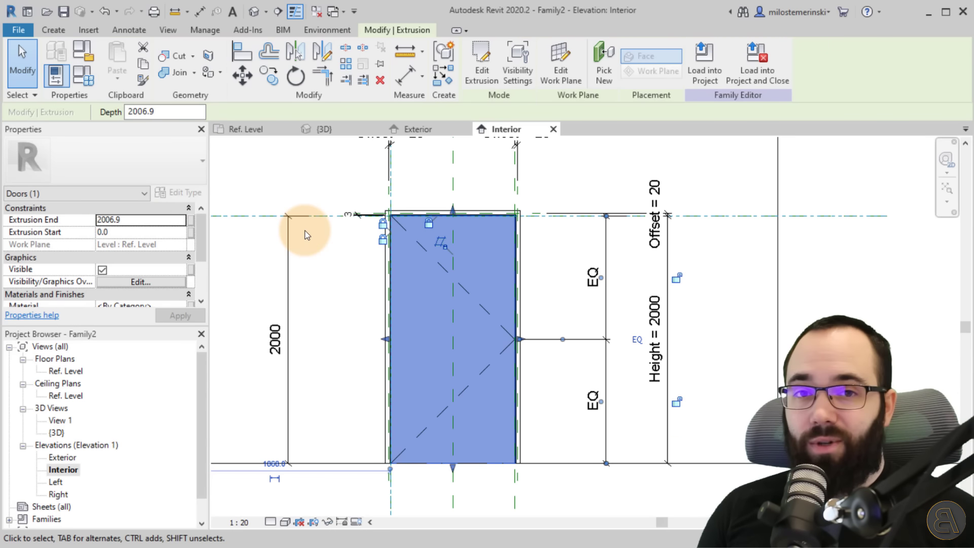
pyautogui.click(300, 257)
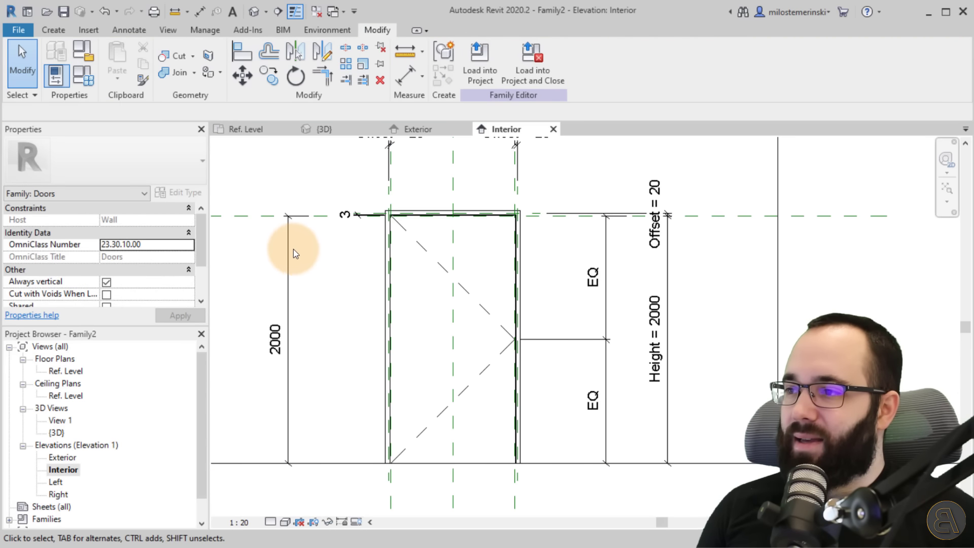
# - Associate the door panel's Extrusion End with a new type parameter named Panel Height, grouped under Dimensions
pyautogui.click(424, 233)
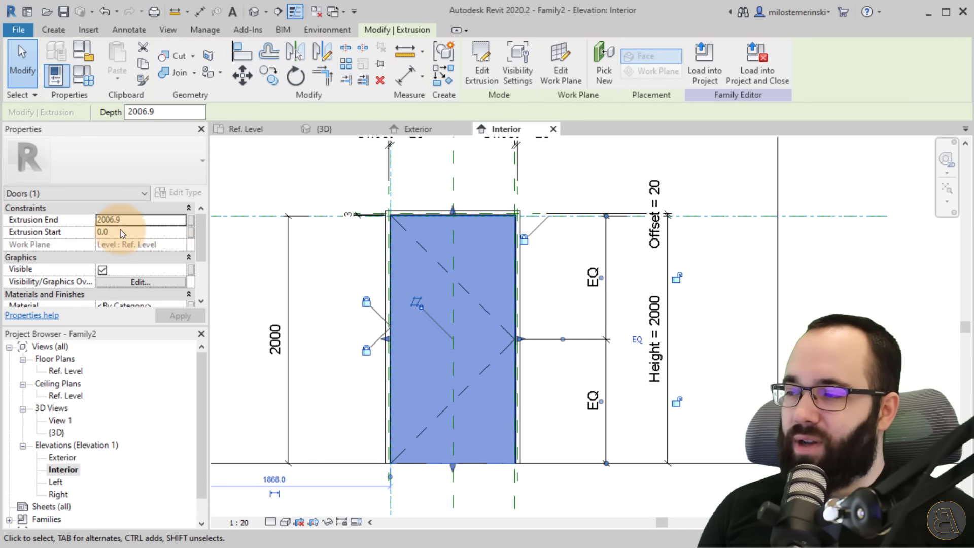
pyautogui.click(190, 221)
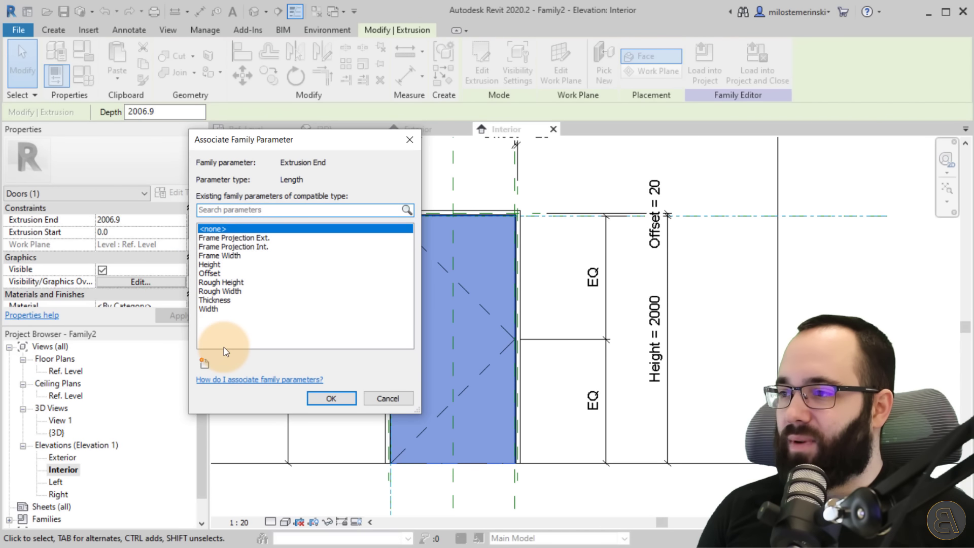
pyautogui.click(204, 364)
pyautogui.moveTo(336, 104); pyautogui.dragTo(404, 108)
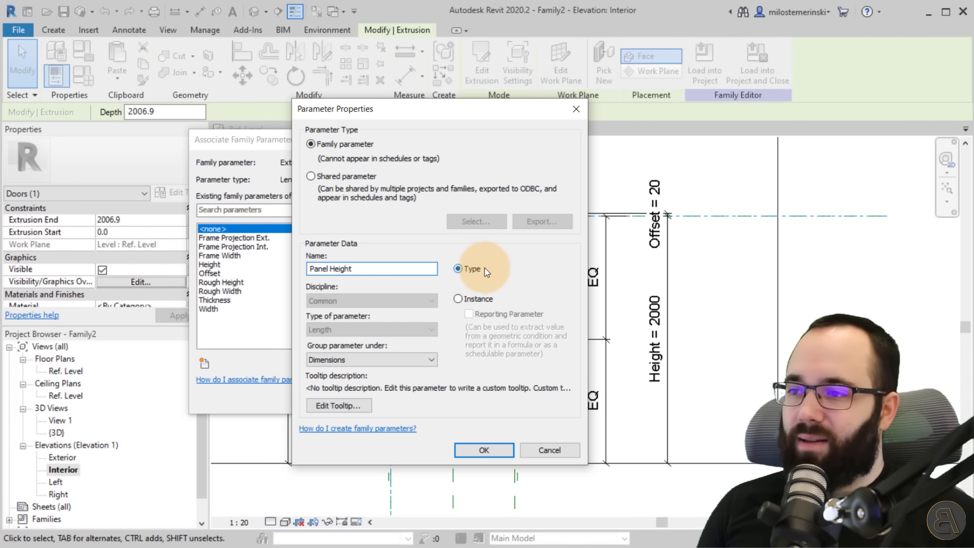
pyautogui.click(474, 447)
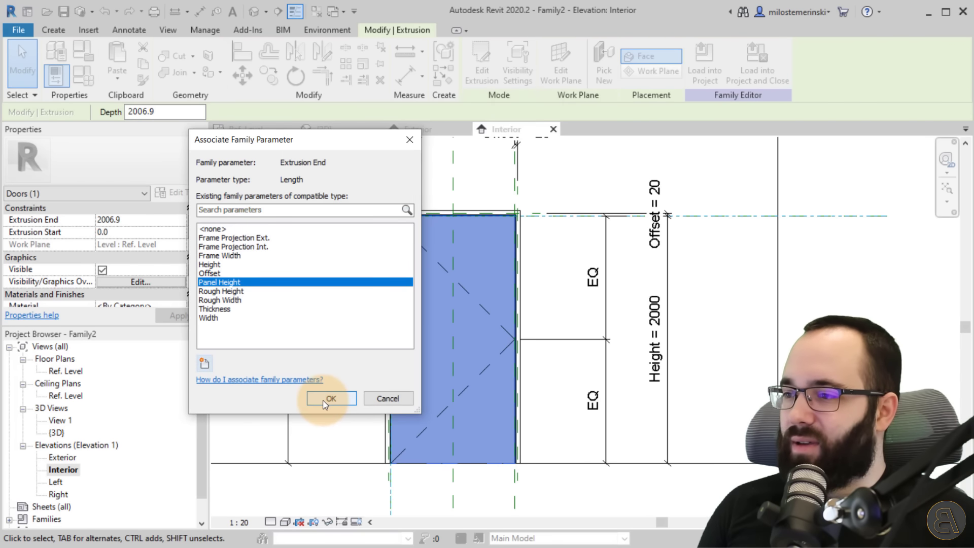
pyautogui.click(326, 400)
pyautogui.click(348, 265)
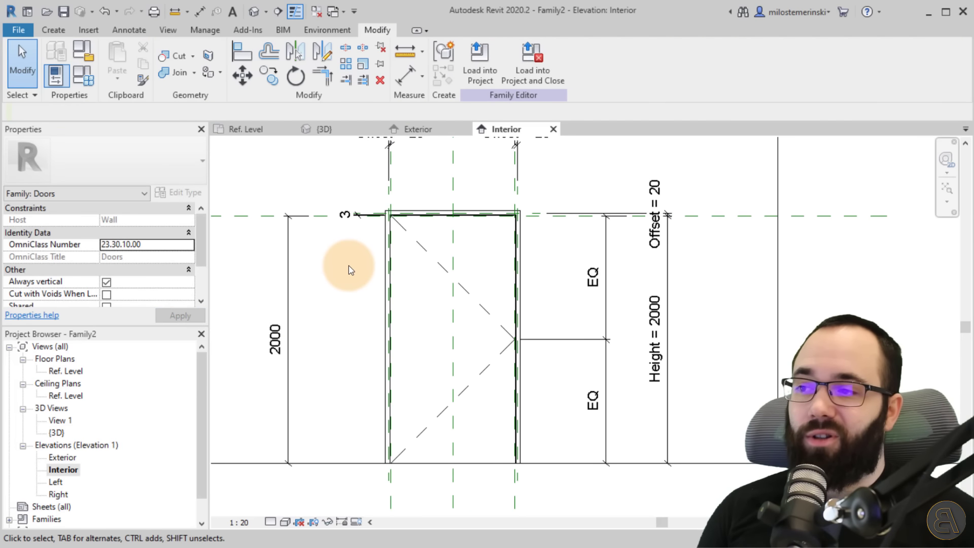
# - Delete the 3 mm gap dimension between the panel's upper edge and the frame head
pyautogui.scroll(3, 409, 224)
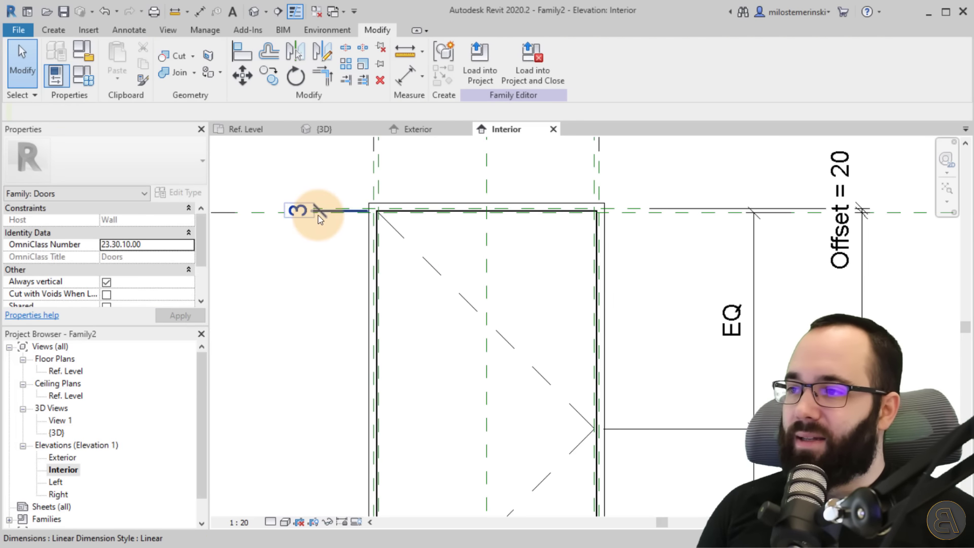
pyautogui.click(312, 216)
pyautogui.press('Delete')
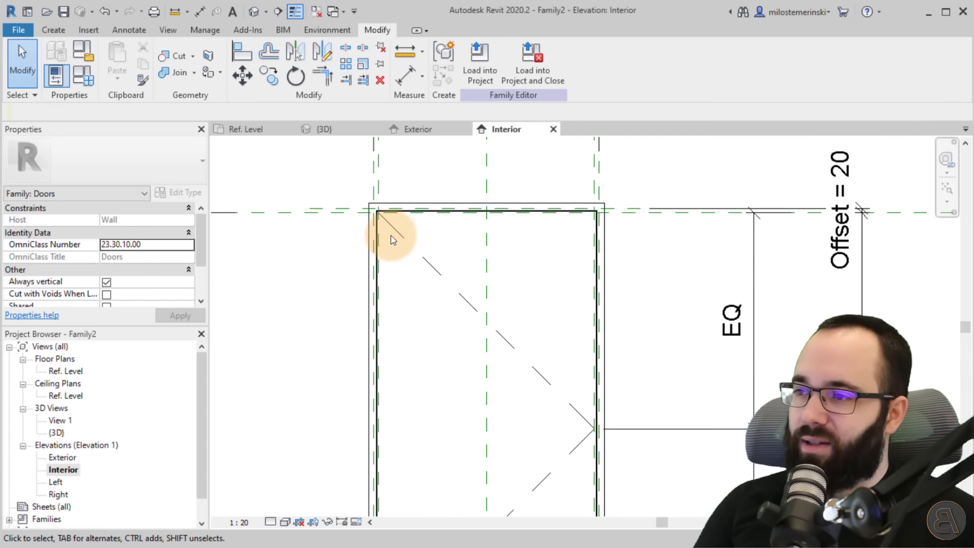
# - Give the Panel Height parameter the formula Height + 7 mm in the family types and apply it
pyautogui.click(86, 79)
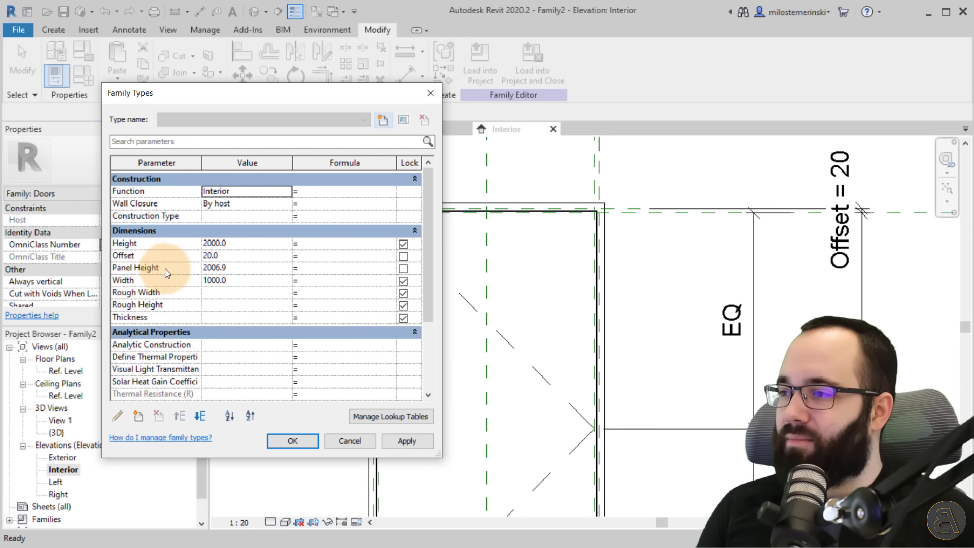
pyautogui.click(321, 271)
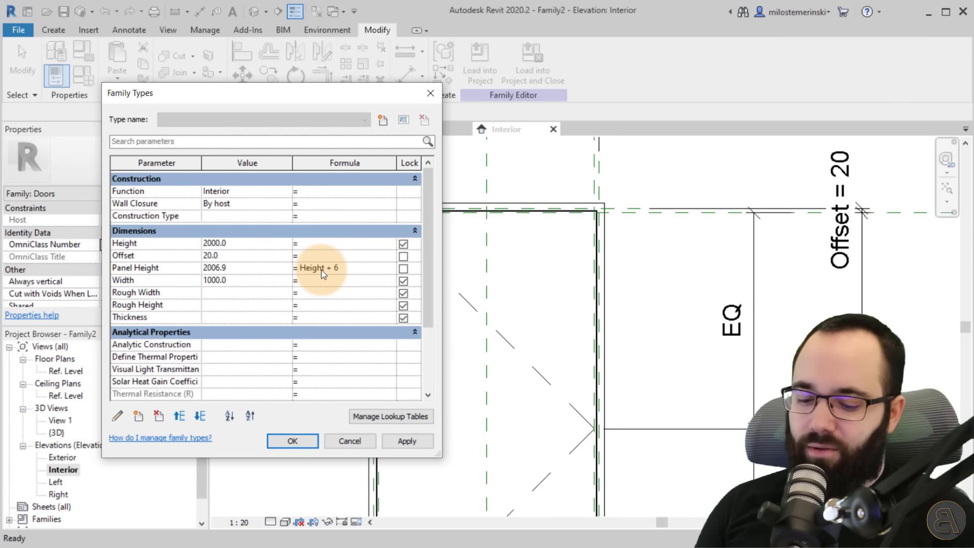
pyautogui.write('7')
pyautogui.click(424, 443)
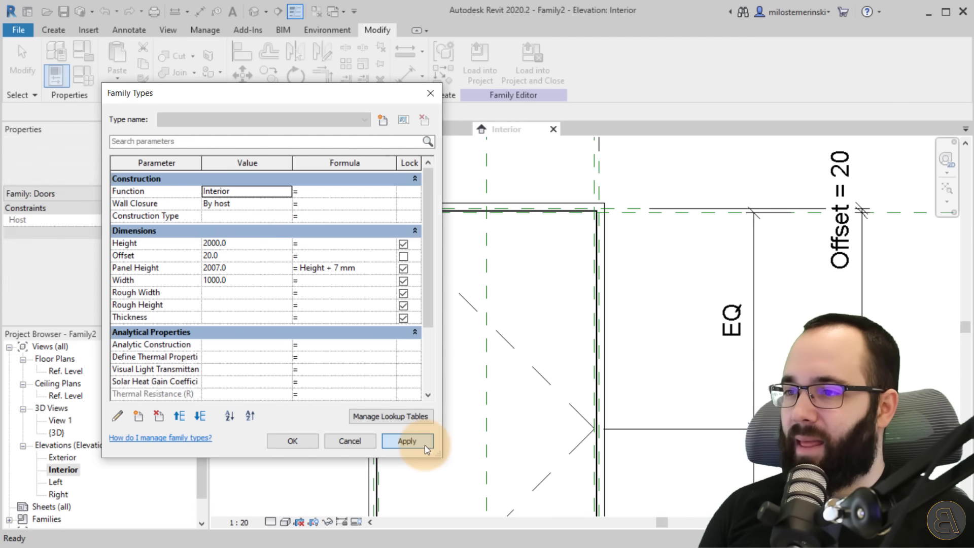
pyautogui.click(294, 441)
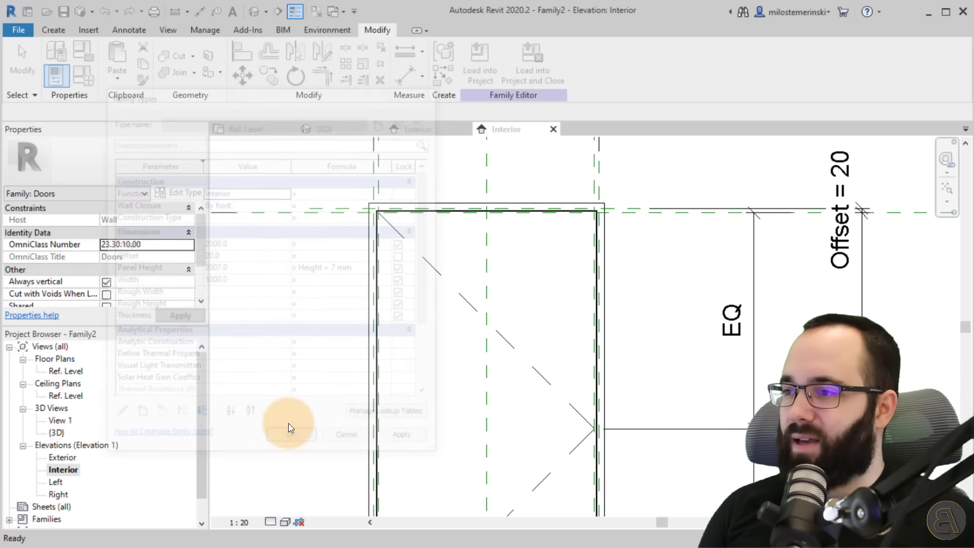
# - Check the panel's upper corner gap in the Interior elevation and inspect the whole door in the 3D view
pyautogui.scroll(3, 380, 218)
pyautogui.scroll(2, 400, 225)
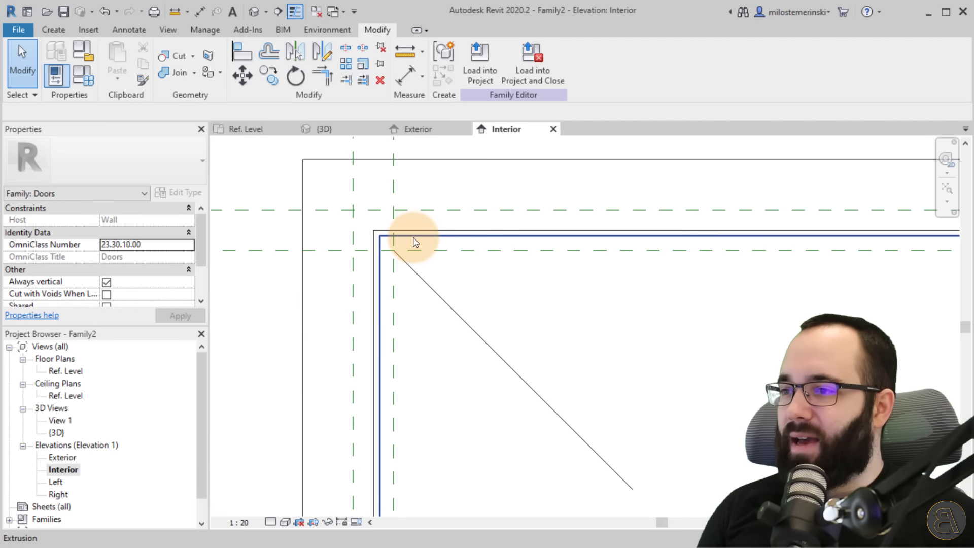
pyautogui.scroll(-5, 413, 241)
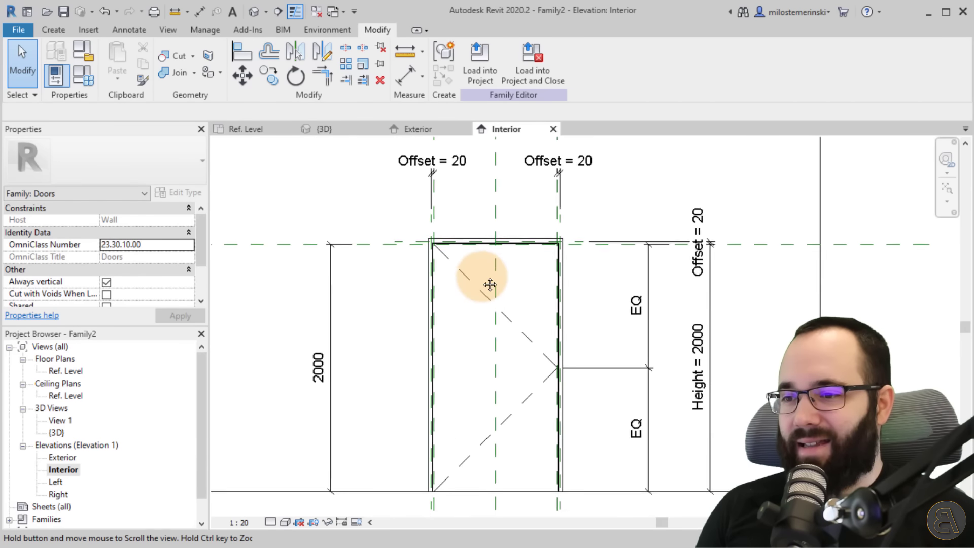
pyautogui.click(325, 132)
pyautogui.keyDown('shift'); pyautogui.moveTo(448, 243); pyautogui.dragTo(422, 418, button='middle'); pyautogui.keyUp('shift')
pyautogui.click(426, 327)
pyautogui.click(430, 411)
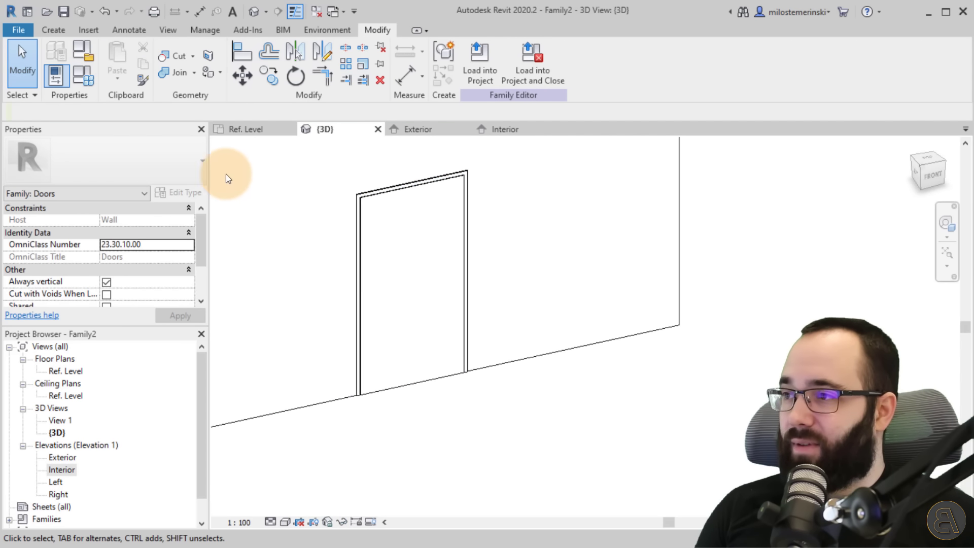
# - Set the door family's Height to 2100 and Width to 900 in the family types and apply them
pyautogui.click(85, 86)
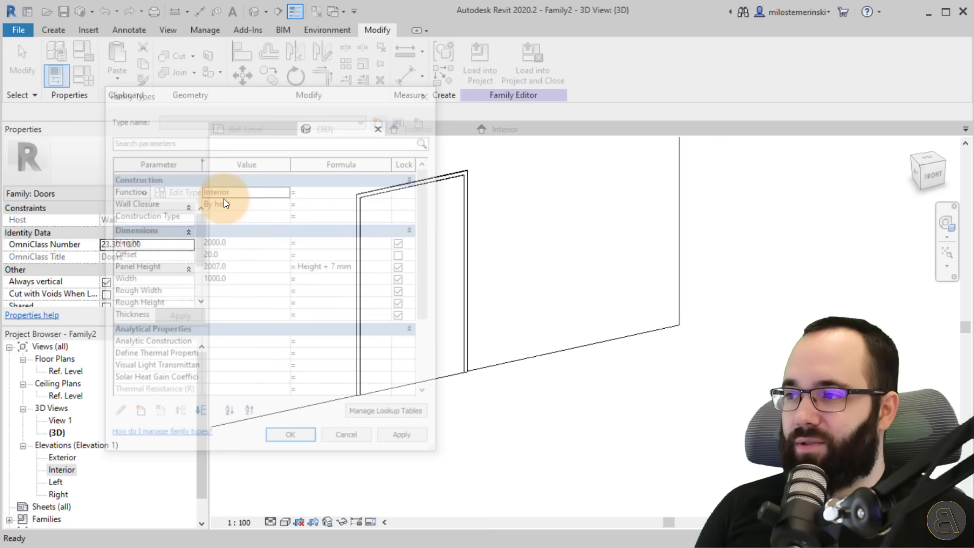
pyautogui.click(243, 247)
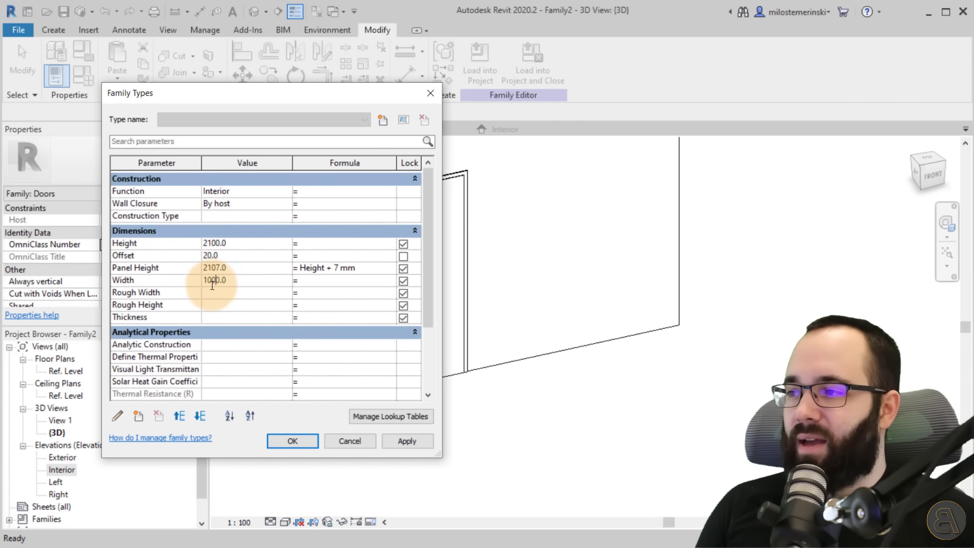
pyautogui.write('9')
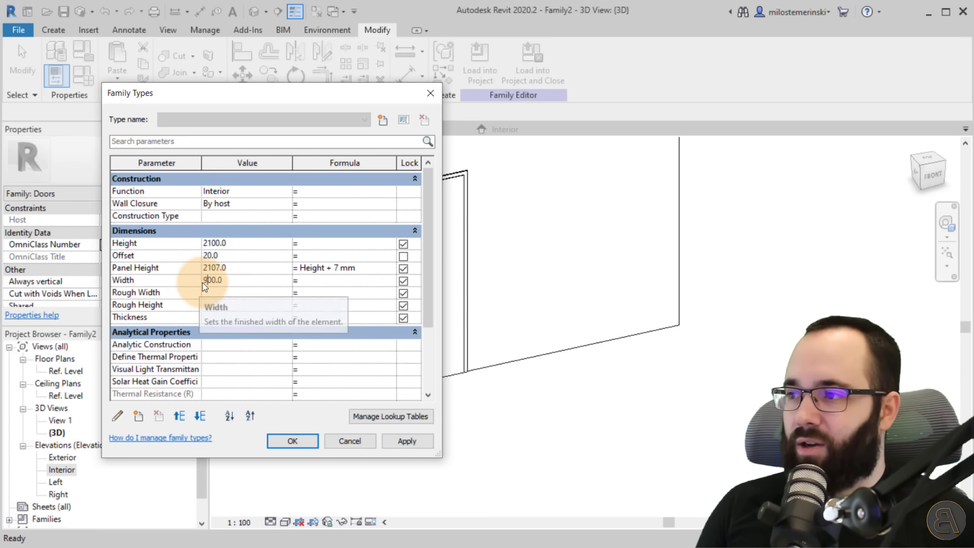
pyautogui.moveTo(306, 99); pyautogui.dragTo(209, 97)
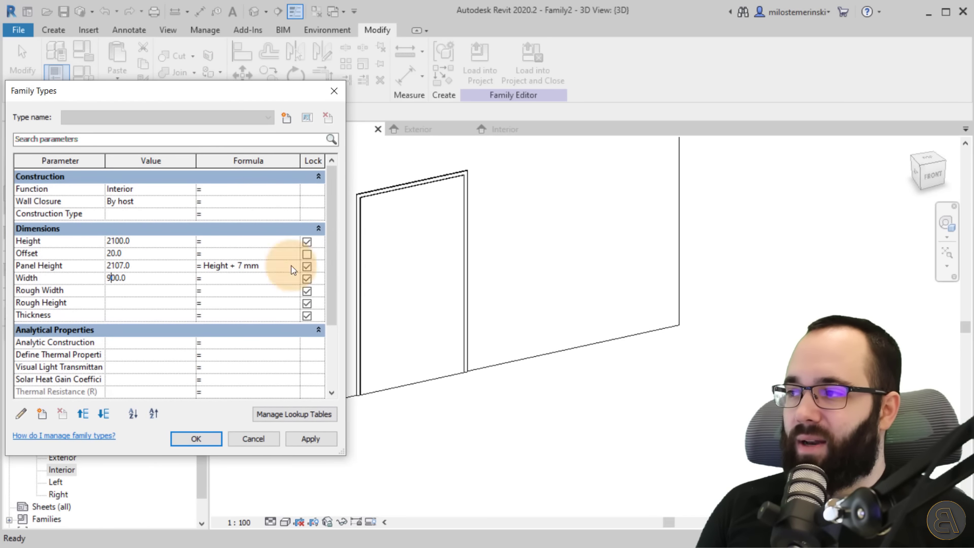
pyautogui.click(306, 439)
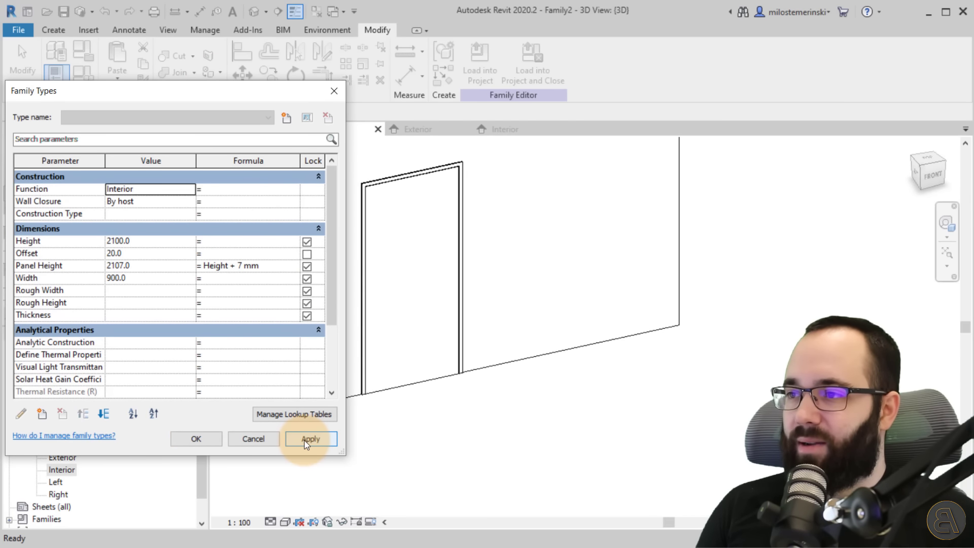
pyautogui.click(197, 439)
# - Examine the resized door frame and panel in the 3D view and in the Exterior elevation
pyautogui.scroll(5, 370, 191)
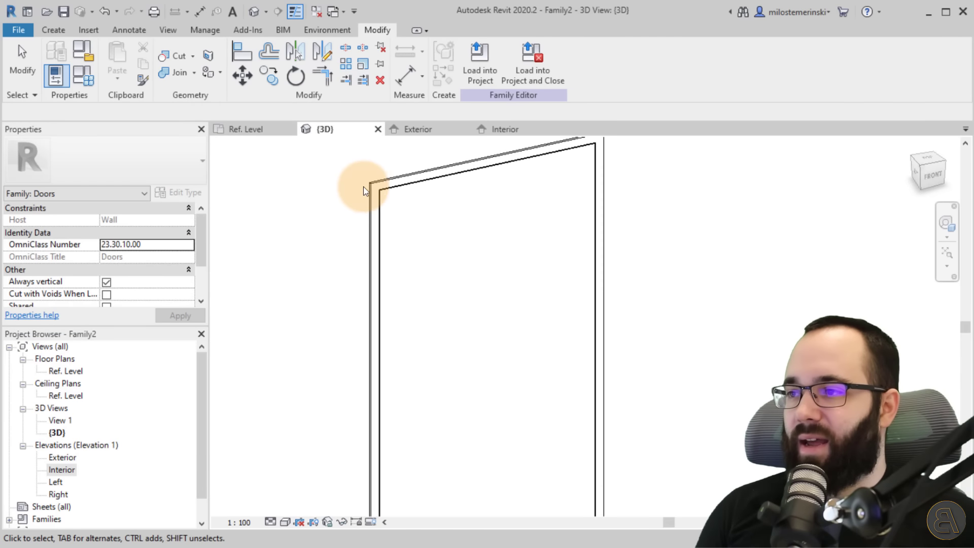
pyautogui.scroll(-5, 401, 212)
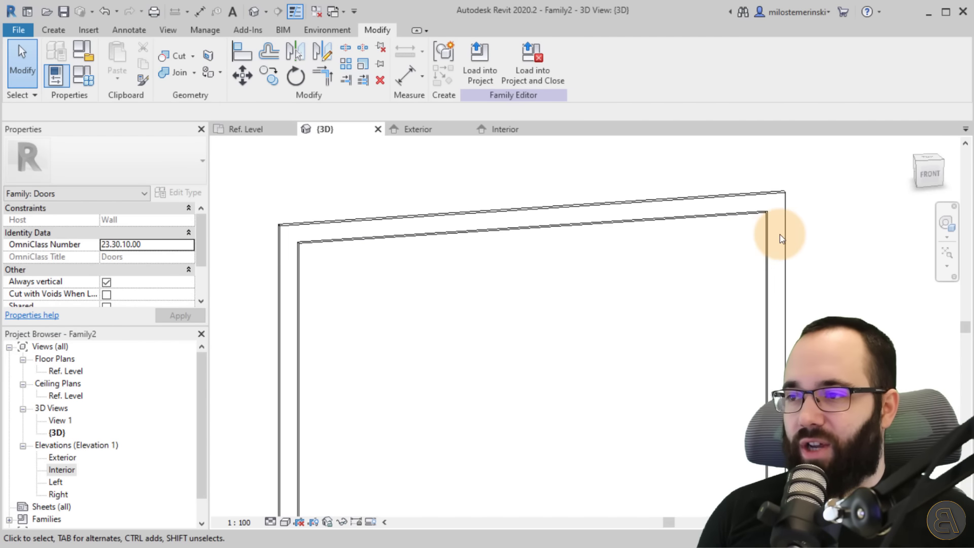
pyautogui.scroll(-3, 739, 198)
pyautogui.keyDown('shift'); pyautogui.moveTo(636, 298); pyautogui.dragTo(456, 403, button='middle'); pyautogui.keyUp('shift')
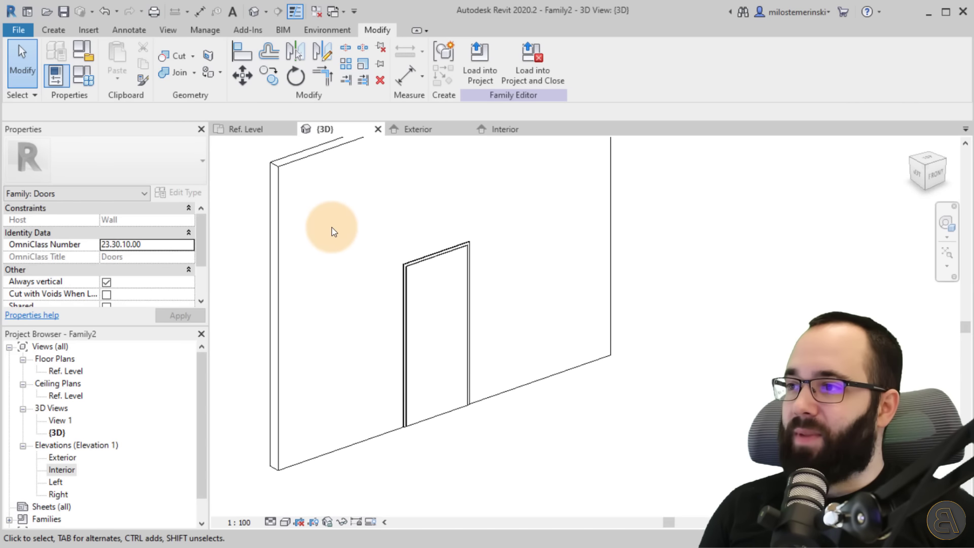
pyautogui.click(415, 130)
pyautogui.scroll(3, 439, 217)
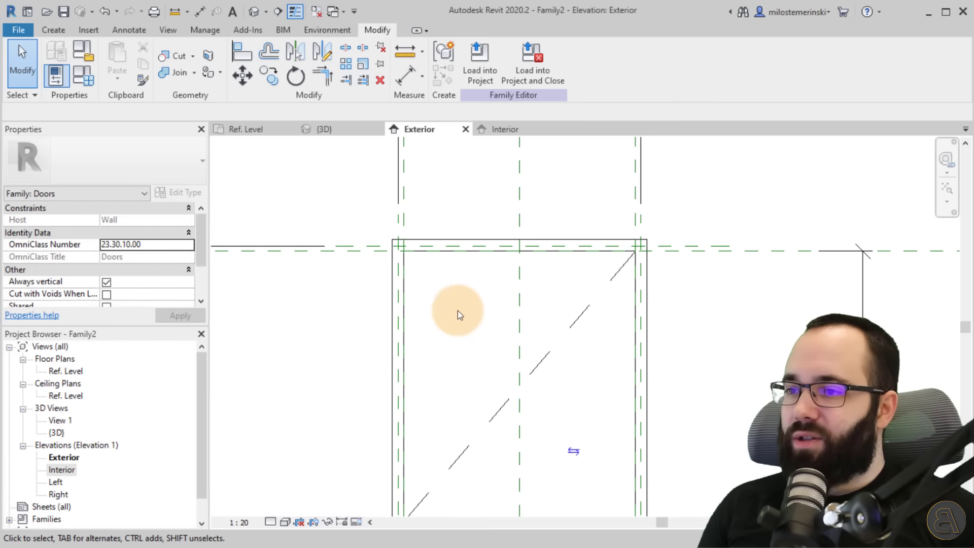
pyautogui.moveTo(456, 315); pyautogui.dragTo(529, 241, button='middle')
pyautogui.scroll(2, 467, 344)
pyautogui.scroll(-3, 467, 343)
pyautogui.moveTo(471, 352); pyautogui.dragTo(445, 348, button='middle')
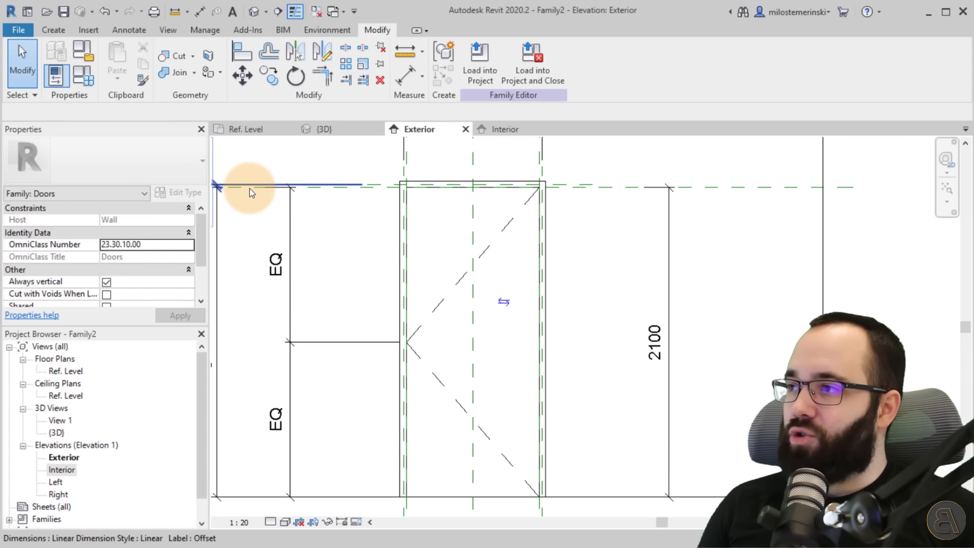
# - Start loading a family and browse to the Doors > Hardware folder of the US Metric library
pyautogui.click(87, 30)
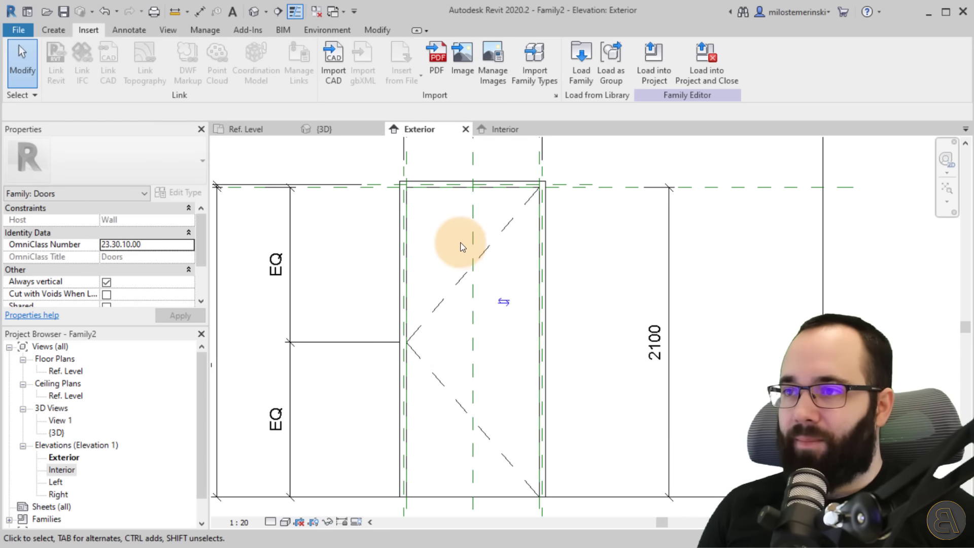
pyautogui.click(580, 82)
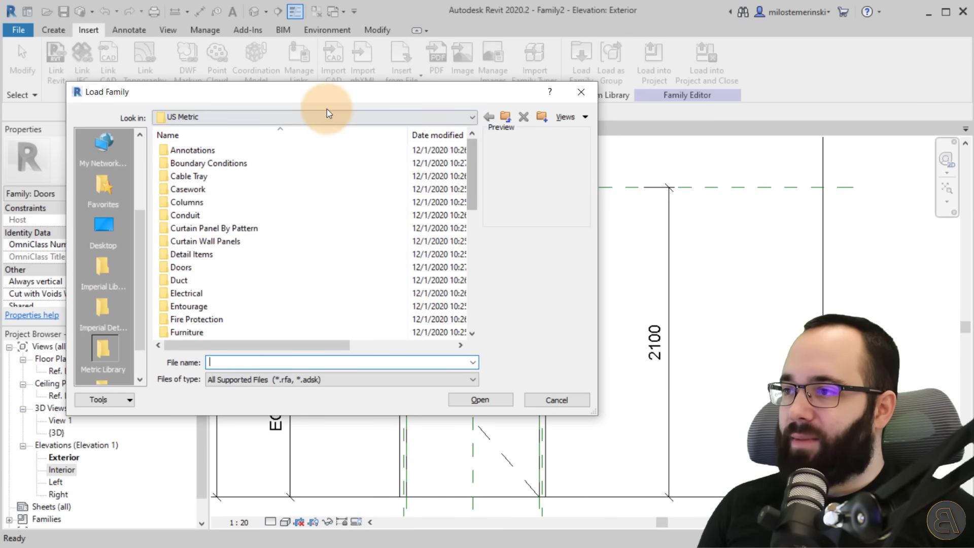
pyautogui.doubleClick(183, 265)
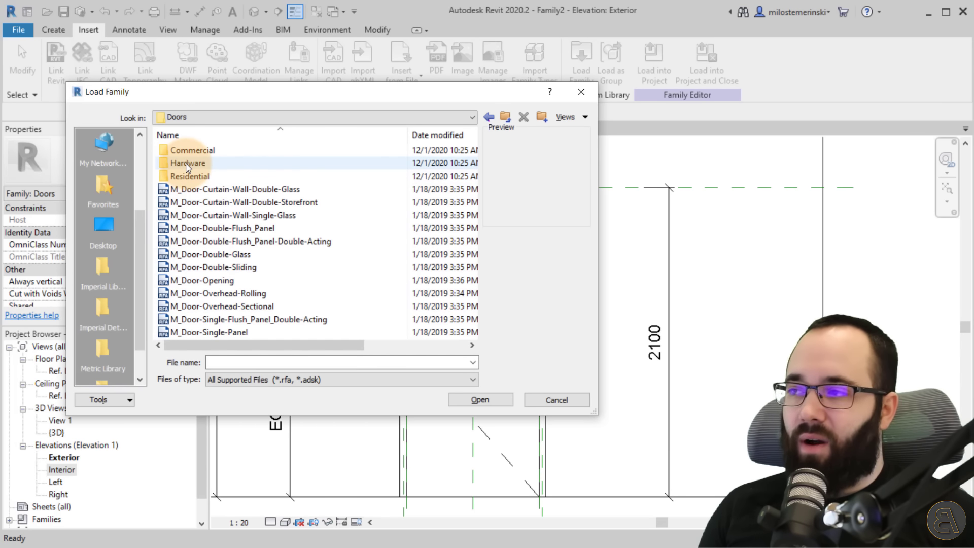
pyautogui.doubleClick(188, 163)
# - Compare the previews of the handles, pulls, panic bar and push plate in the Hardware folder
pyautogui.click(195, 151)
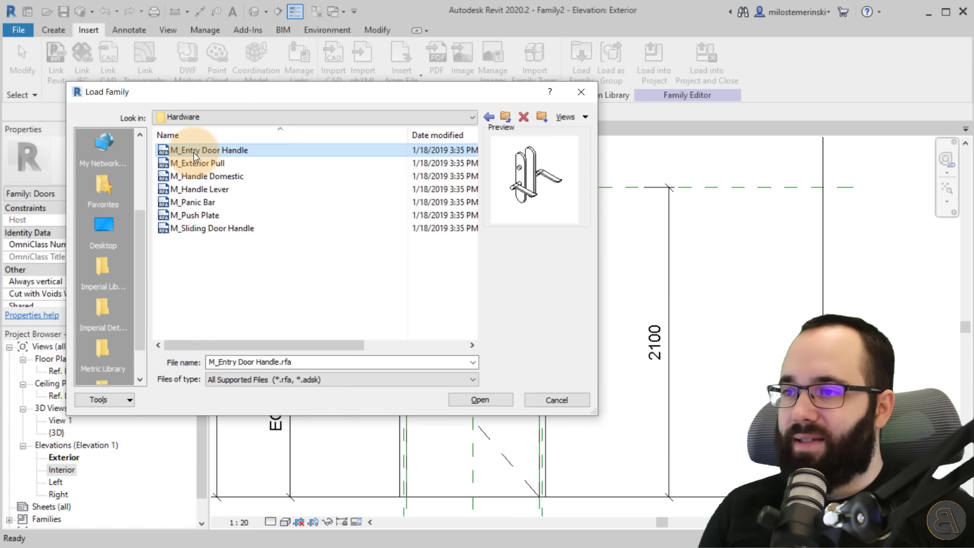
pyautogui.press('Down')
pyautogui.press('Down')
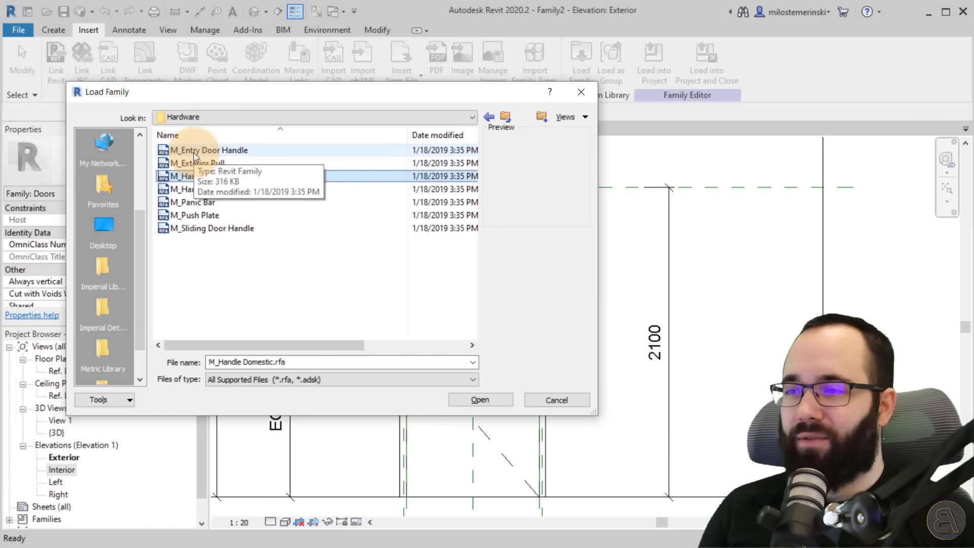
pyautogui.press('Down')
pyautogui.press('Down')
pyautogui.press('Down')
pyautogui.press('Down')
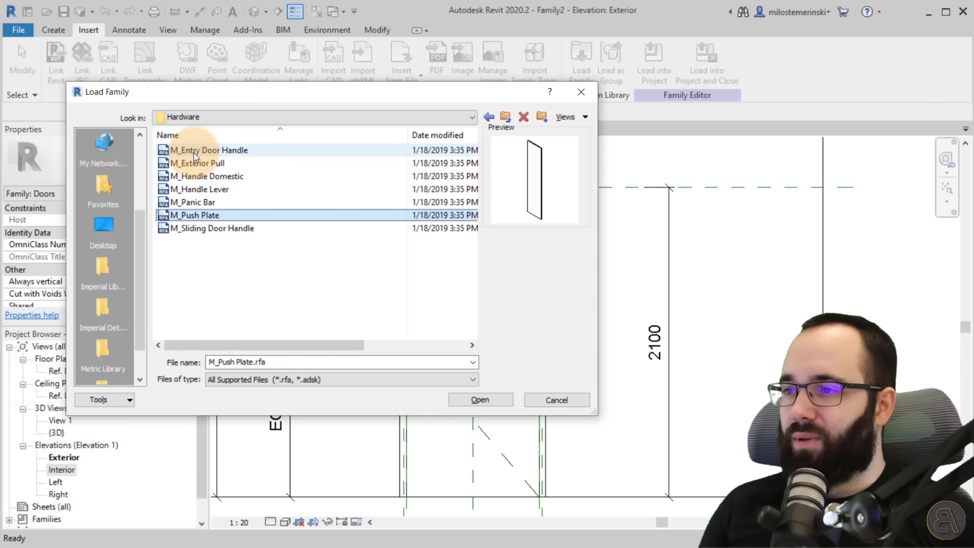
pyautogui.press('Up')
pyautogui.press('Up')
pyautogui.press('Up')
pyautogui.press('Up')
pyautogui.press('Up')
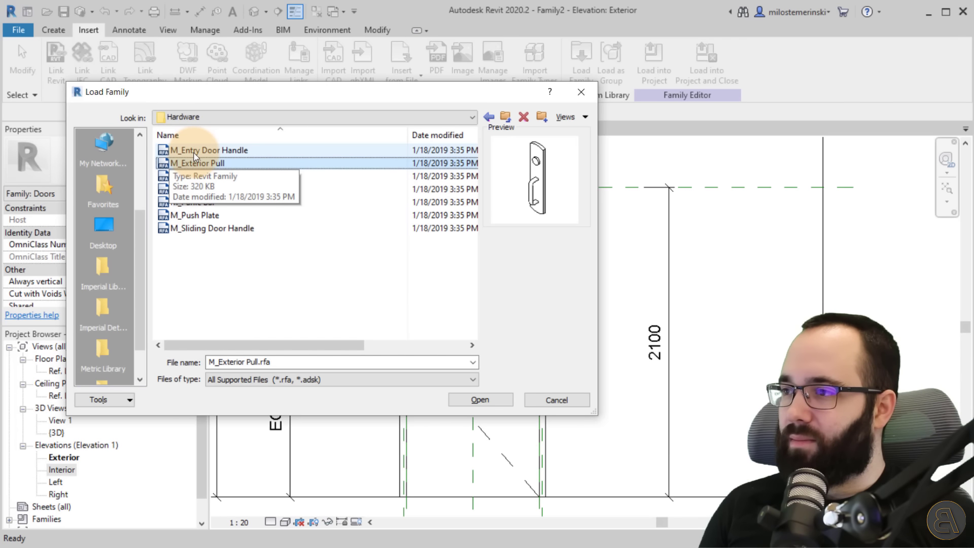
pyautogui.click(211, 177)
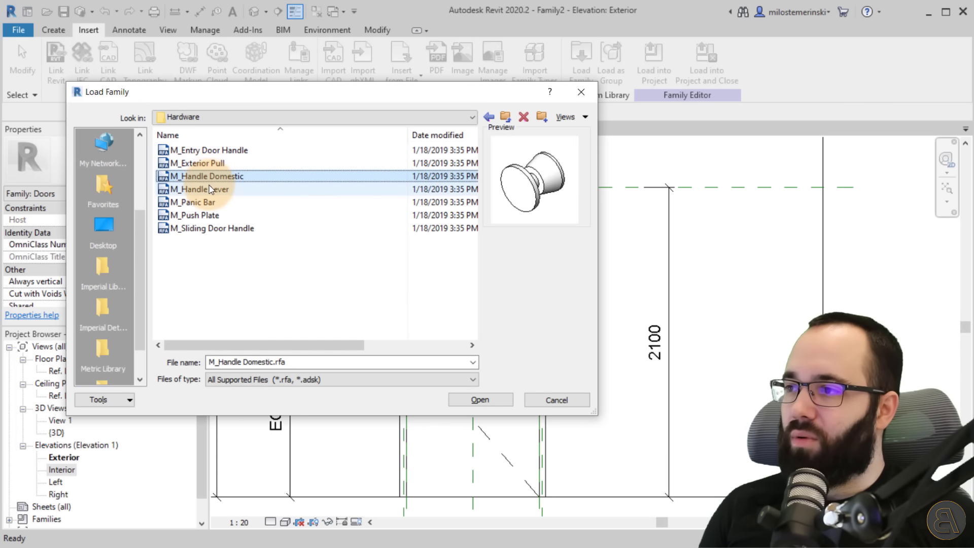
pyautogui.click(205, 189)
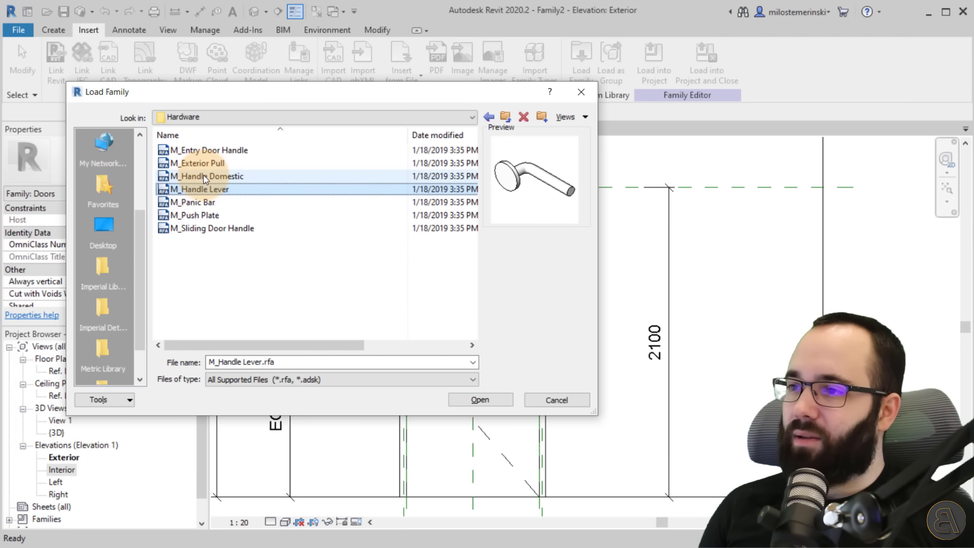
pyautogui.click(189, 177)
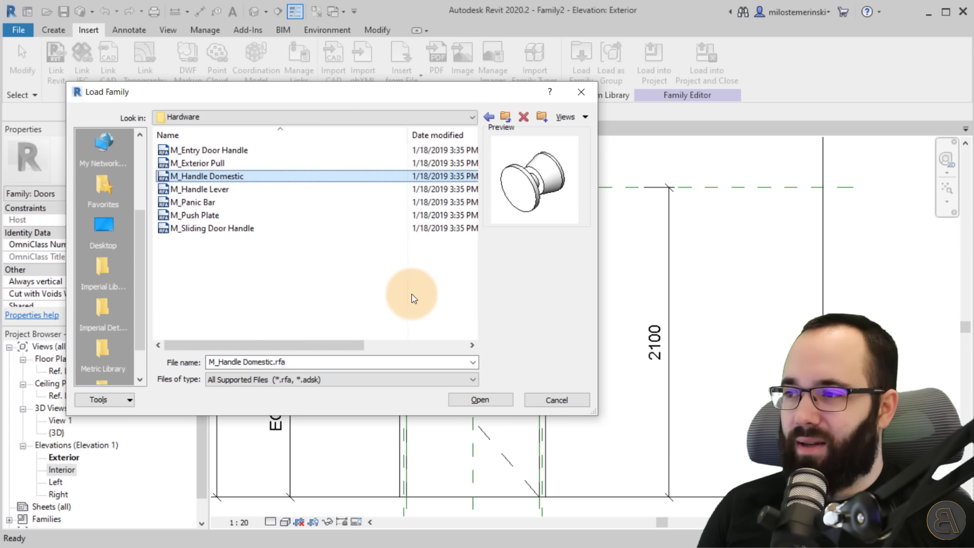
pyautogui.click(204, 190)
pyautogui.click(202, 177)
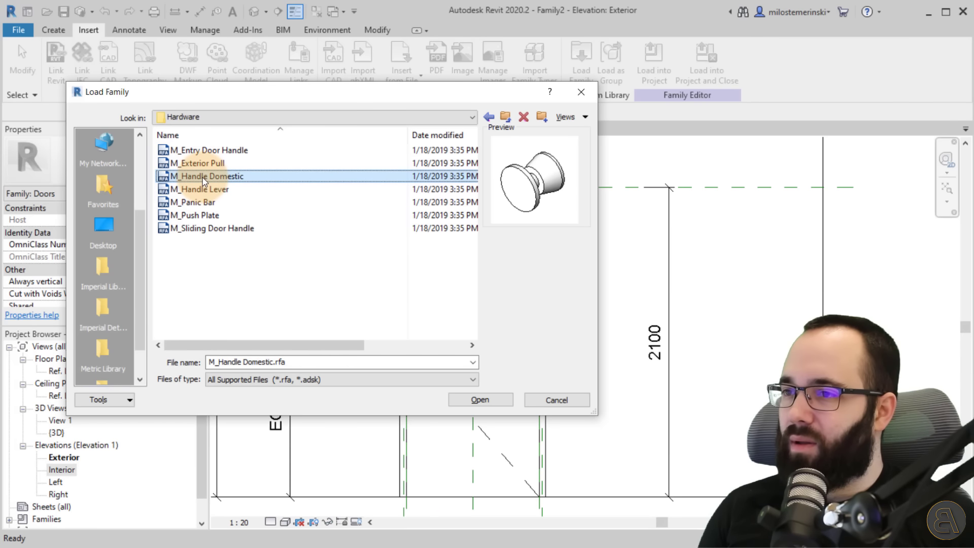
pyautogui.click(203, 189)
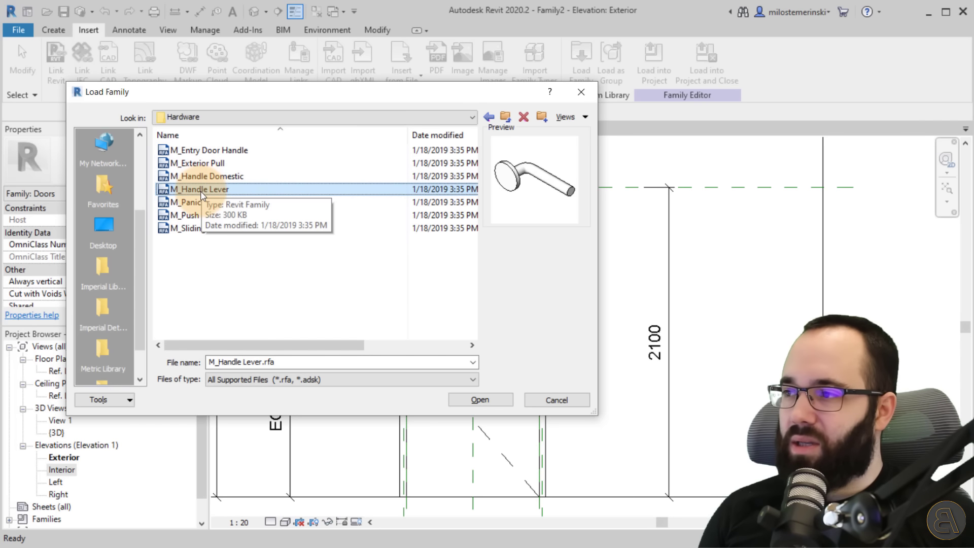
pyautogui.click(199, 202)
pyautogui.click(200, 189)
pyautogui.click(202, 163)
pyautogui.click(198, 135)
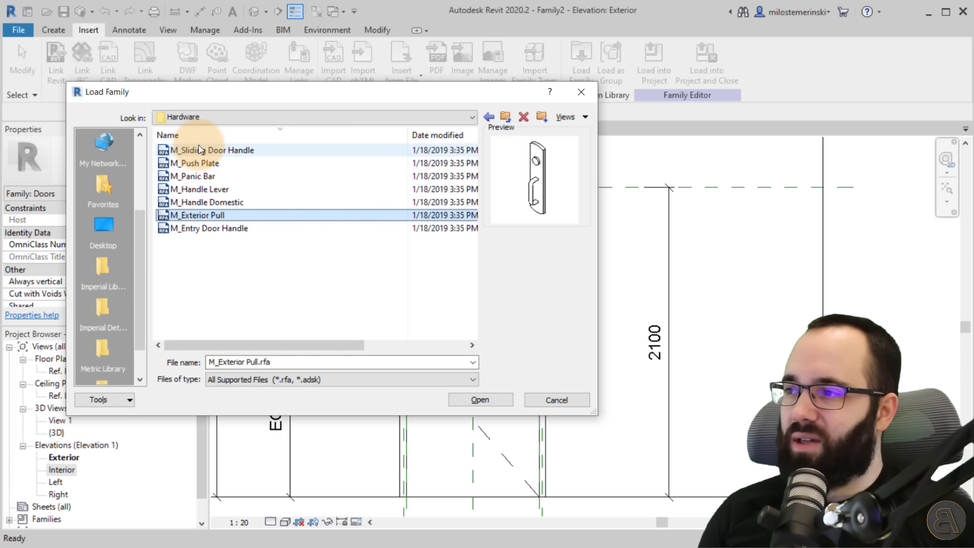
pyautogui.click(198, 134)
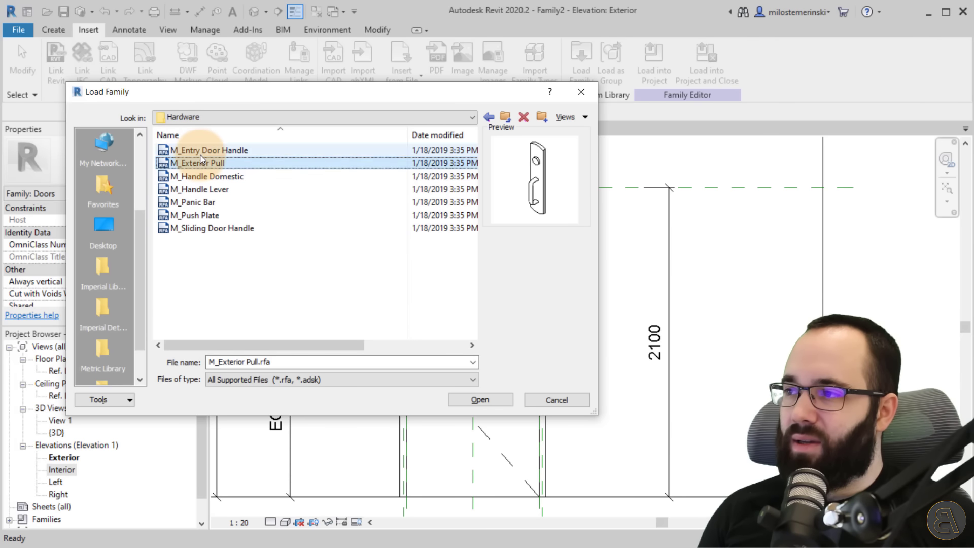
# - Load the M_Entry Door Handle family into the door family
pyautogui.click(201, 152)
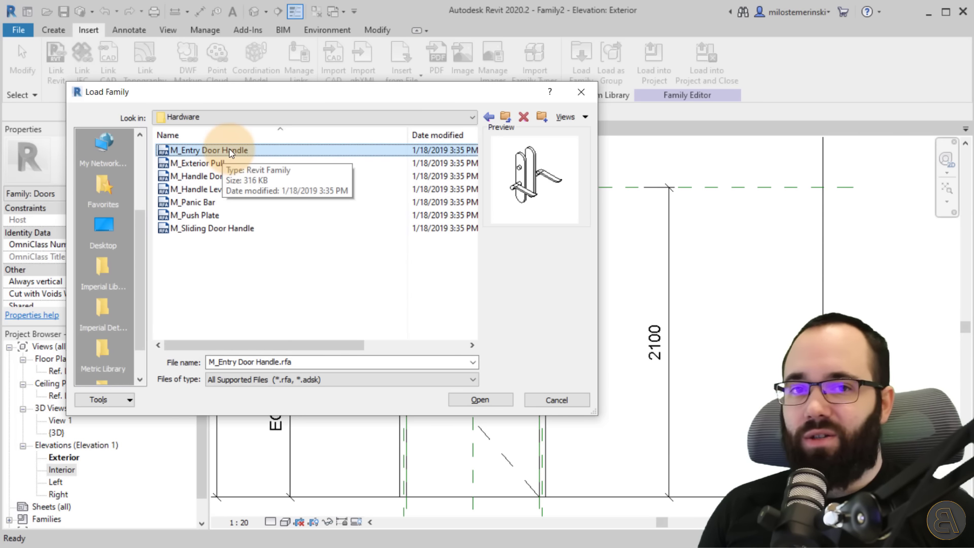
pyautogui.click(238, 163)
pyautogui.click(223, 151)
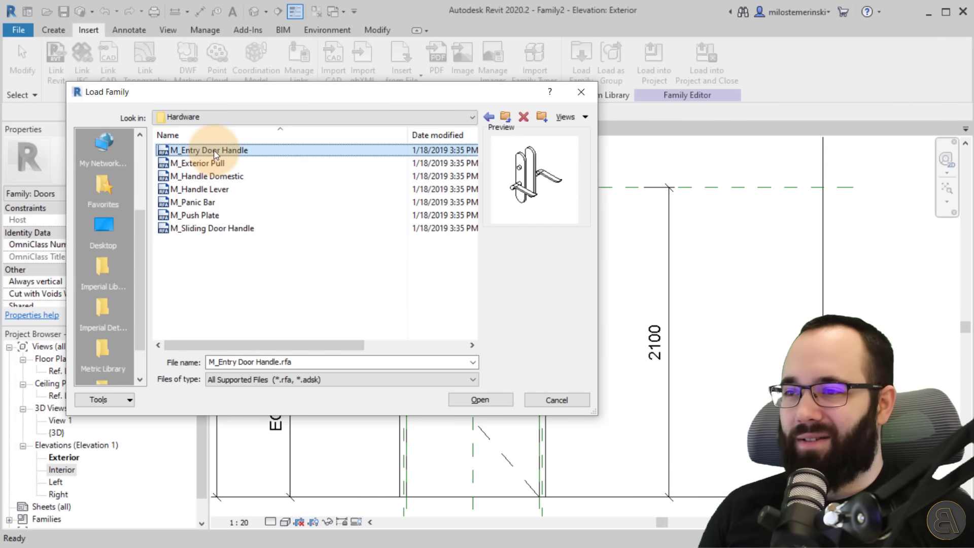
pyautogui.click(479, 400)
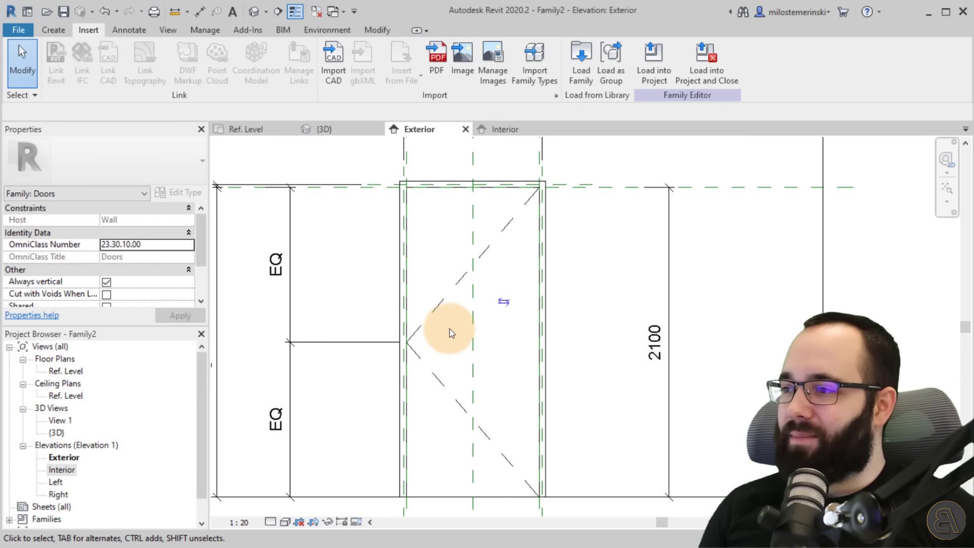
# - Place an M_Entry Door Handle component on the door panel near its left jamb in the Ref. Level plan
pyautogui.click(59, 31)
pyautogui.click(326, 66)
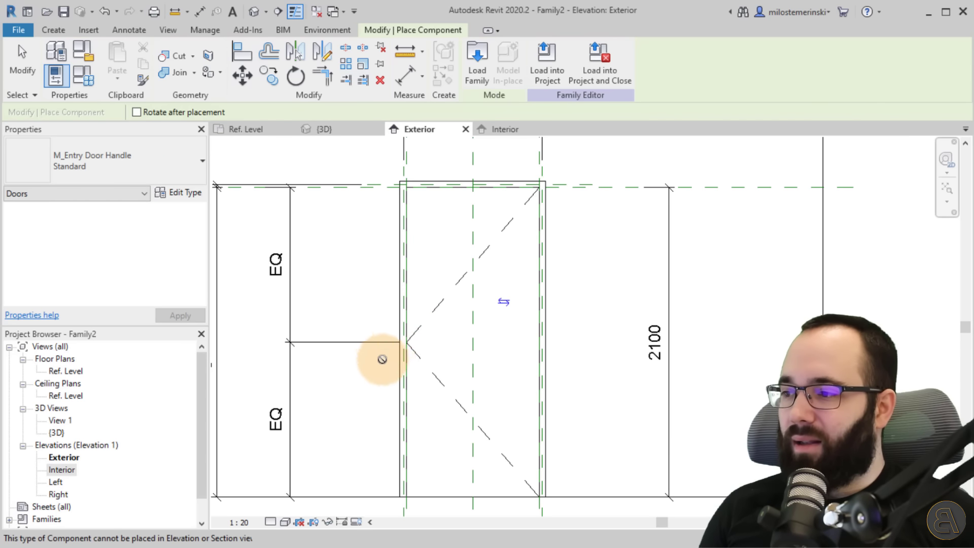
pyautogui.click(272, 129)
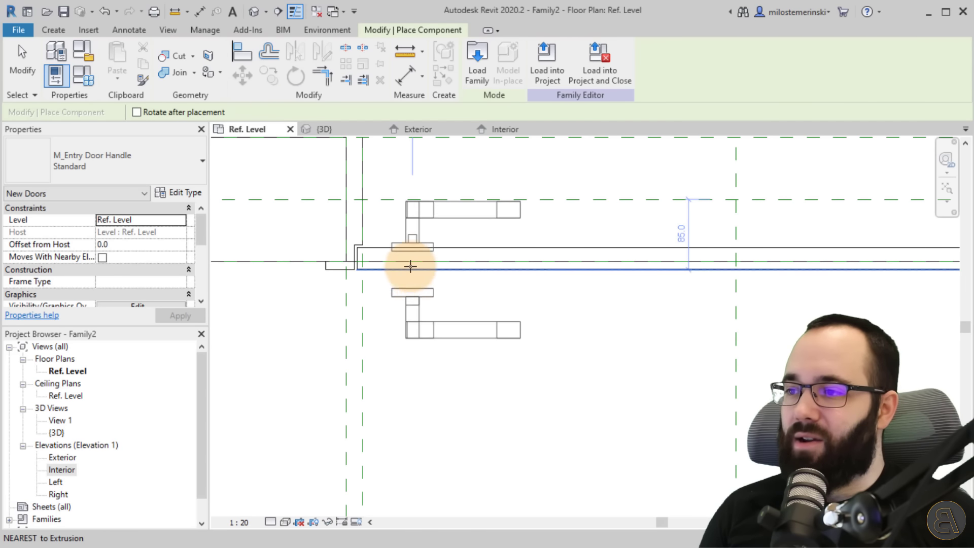
pyautogui.scroll(-4, 411, 261)
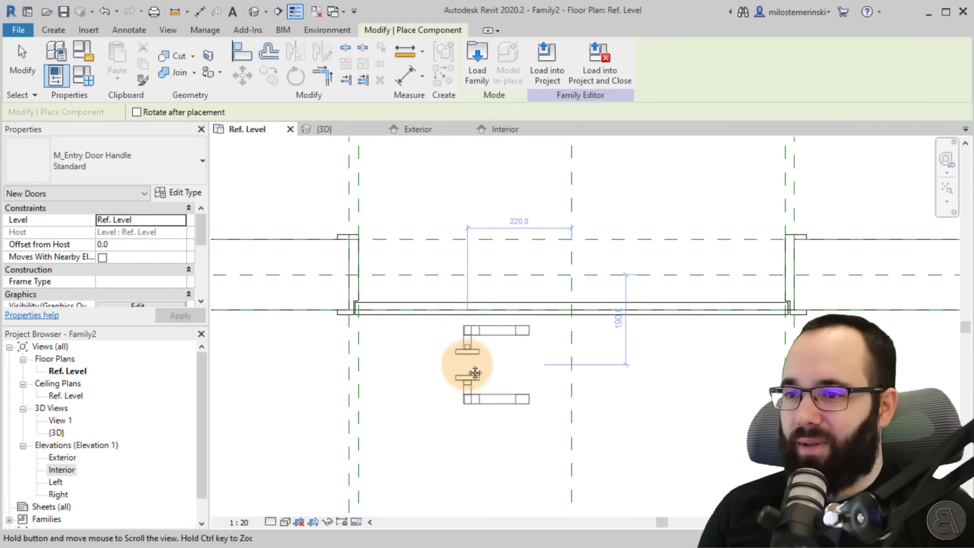
pyautogui.click(401, 323)
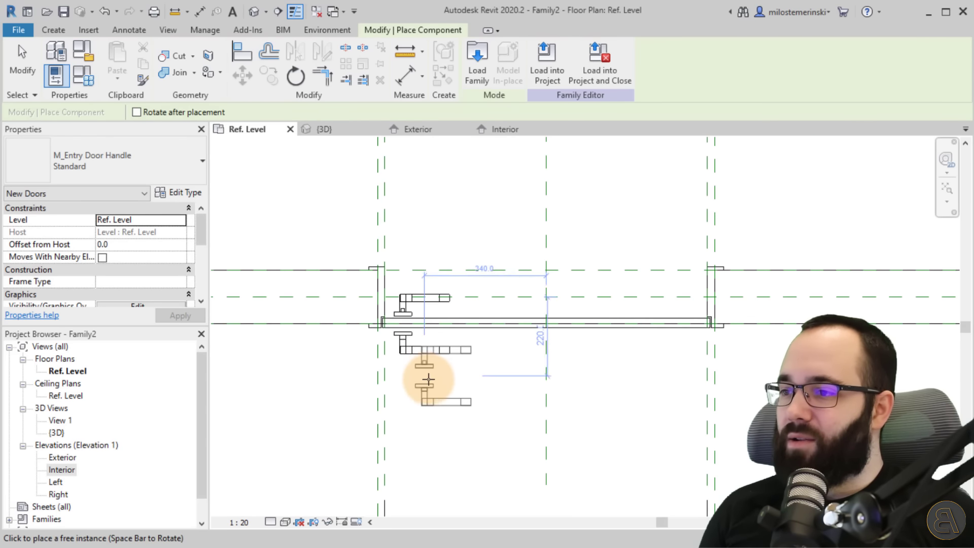
pyautogui.press('Escape')
# - Move the door handle toward the left jamb in the Exterior elevation, raising it to an offset of about 107 mm from Ref. Level
pyautogui.click(434, 350)
pyautogui.scroll(-4, 502, 325)
pyautogui.moveTo(496, 361); pyautogui.dragTo(529, 357, button='middle')
pyautogui.click(398, 130)
pyautogui.moveTo(527, 466); pyautogui.dragTo(425, 450)
pyautogui.scroll(2, 448, 456)
pyautogui.scroll(2, 448, 456)
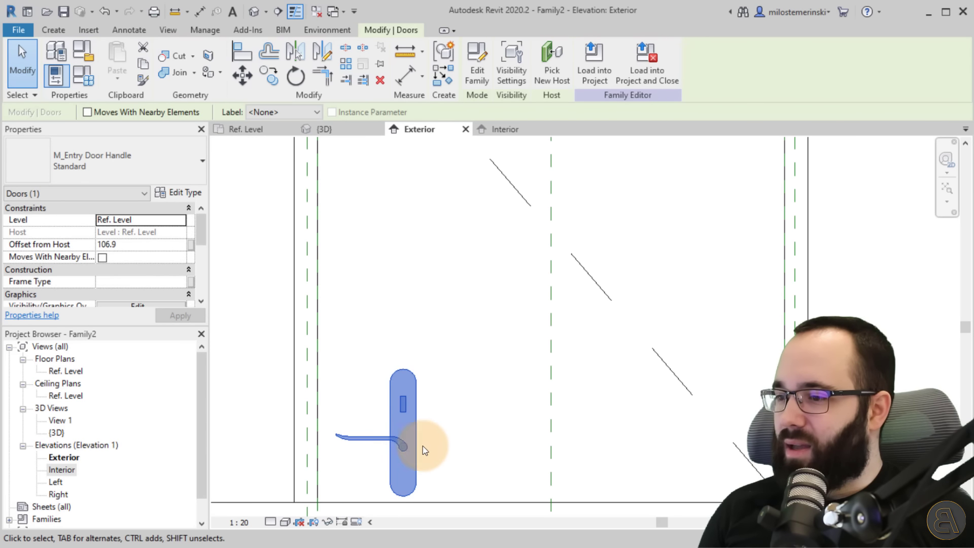
# - Examine the handle's position and lever direction from both sides of the door in the 3D view
pyautogui.click(339, 132)
pyautogui.keyDown('shift'); pyautogui.moveTo(506, 277); pyautogui.dragTo(531, 361, button='middle'); pyautogui.keyUp('shift')
pyautogui.scroll(3, 483, 390)
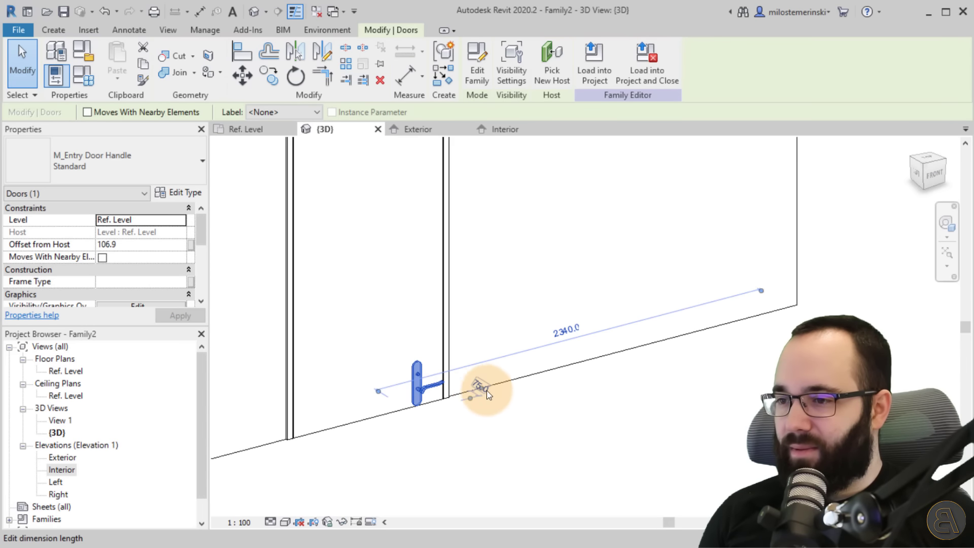
pyautogui.scroll(3, 404, 387)
pyautogui.click(463, 458)
pyautogui.scroll(-2, 449, 425)
pyautogui.moveTo(450, 427)
pyautogui.keyDown('shift'); pyautogui.mouseDown(button='middle')
pyautogui.moveTo(680, 413)
pyautogui.moveTo(482, 430)
pyautogui.moveTo(441, 413)
pyautogui.mouseUp(button='middle'); pyautogui.keyUp('shift')
pyautogui.click(470, 427)
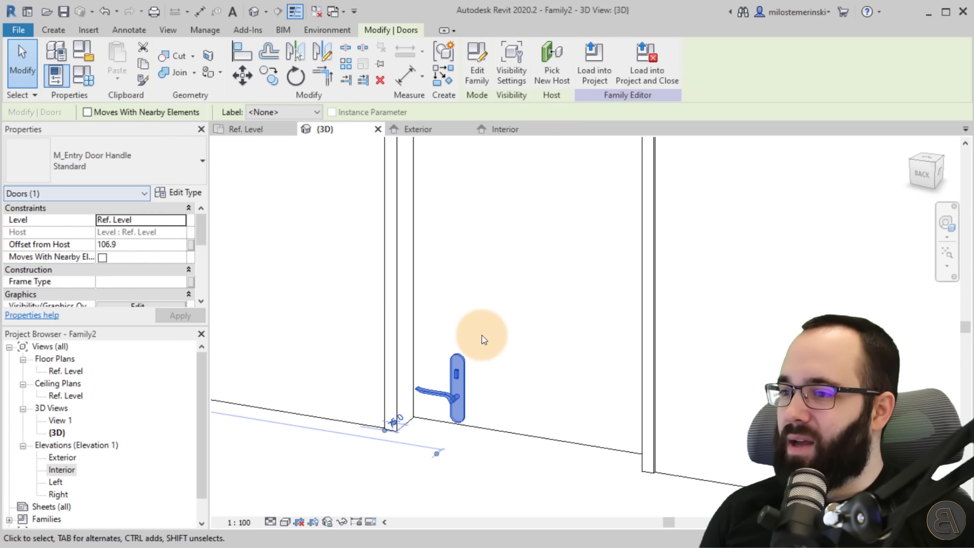
pyautogui.keyDown('shift'); pyautogui.moveTo(482, 337); pyautogui.dragTo(403, 354, button='middle'); pyautogui.keyUp('shift')
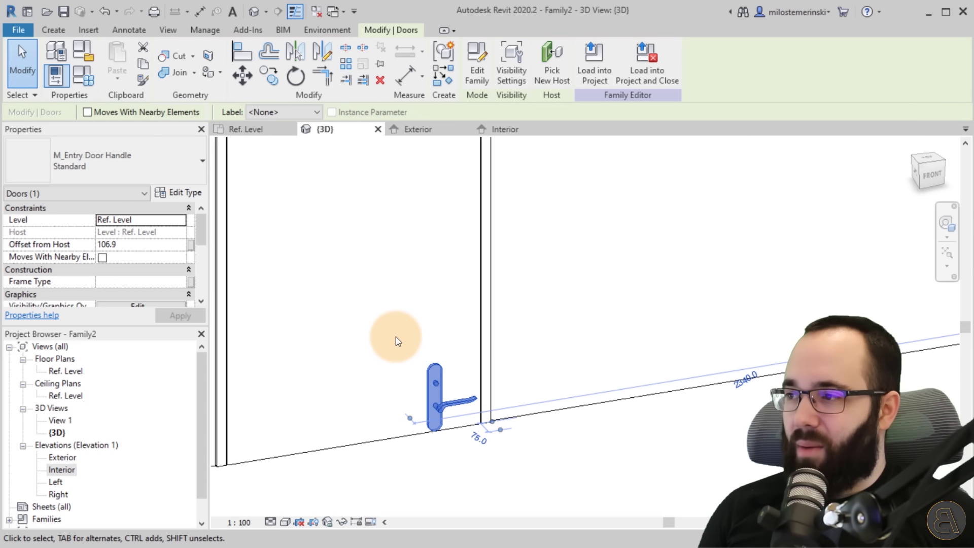
# - Raise the entry door handle in the Exterior elevation to an offset of 1020 mm from Ref. Level
pyautogui.click(414, 130)
pyautogui.scroll(-1, 512, 347)
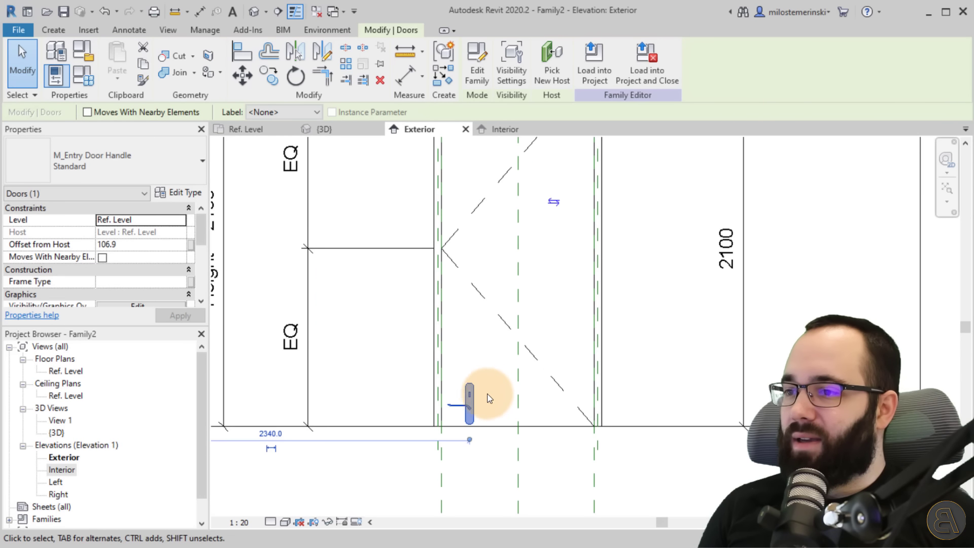
pyautogui.moveTo(467, 402); pyautogui.dragTo(459, 248)
pyautogui.scroll(2, 458, 247)
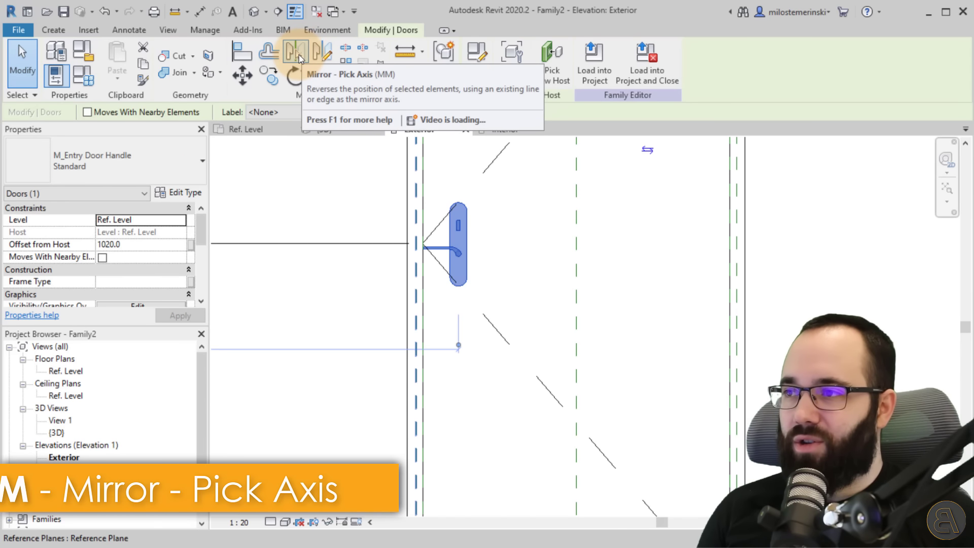
# - Mirror the entry door handle about its own vertical axis and delete the original whose lever points toward the jamb
pyautogui.click(300, 52)
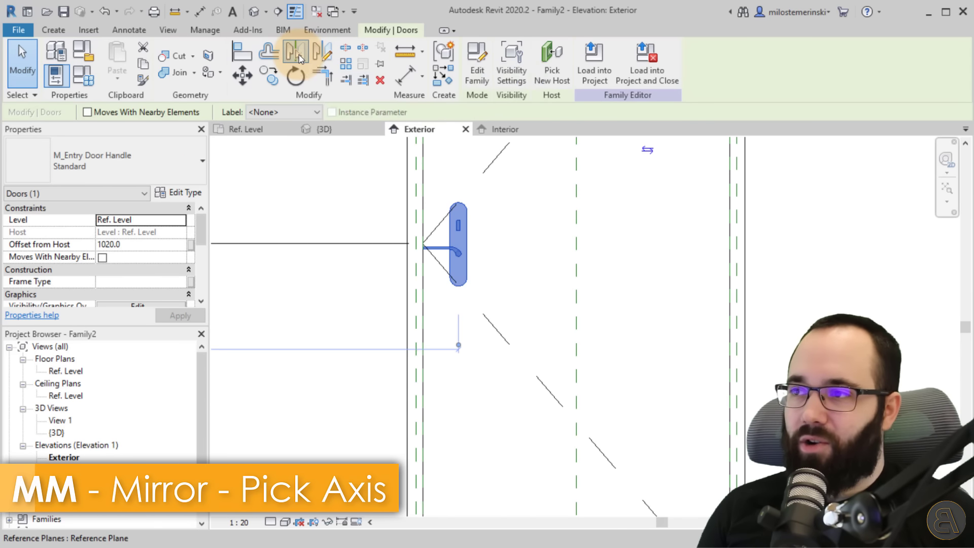
pyautogui.click(456, 218)
pyautogui.press('Escape')
pyautogui.click(440, 248)
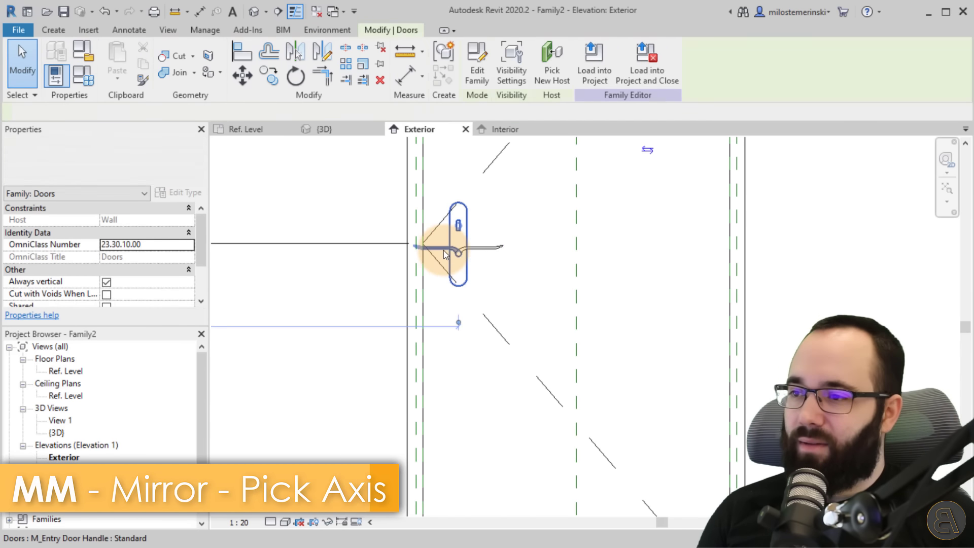
pyautogui.press('Delete')
pyautogui.click(475, 248)
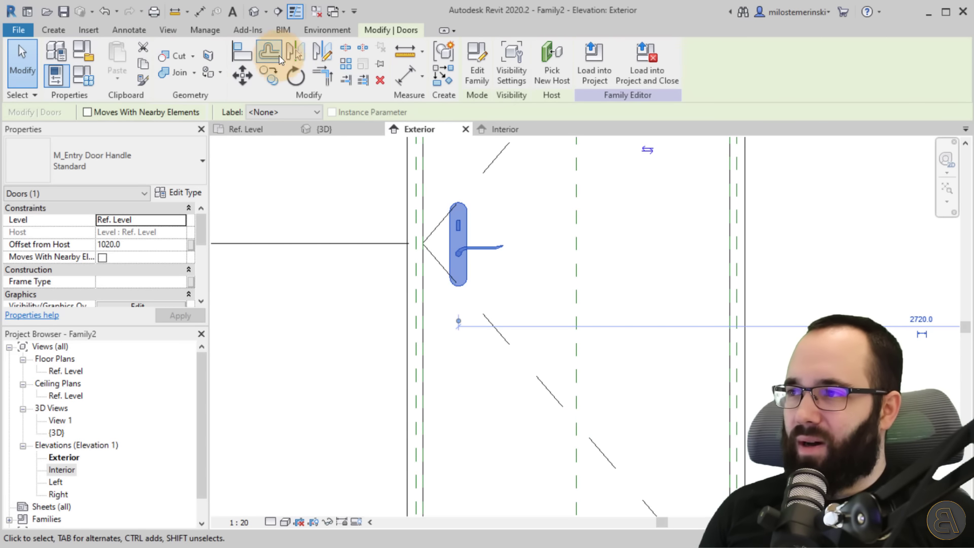
# - Try mirroring the entry door handle about its own references without keeping a copy, lowering it to an offset of about 1008 mm
pyautogui.press('m')
pyautogui.press('m')
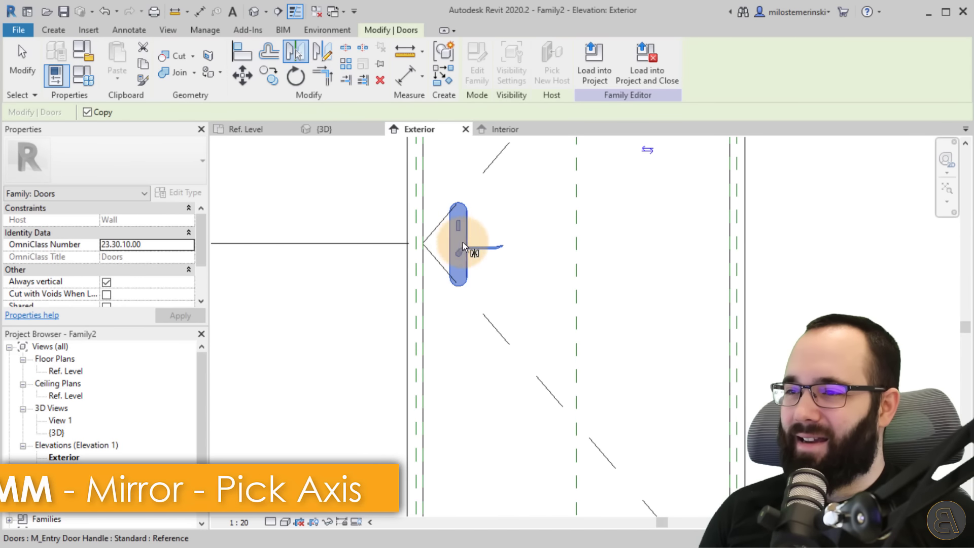
pyautogui.click(87, 112)
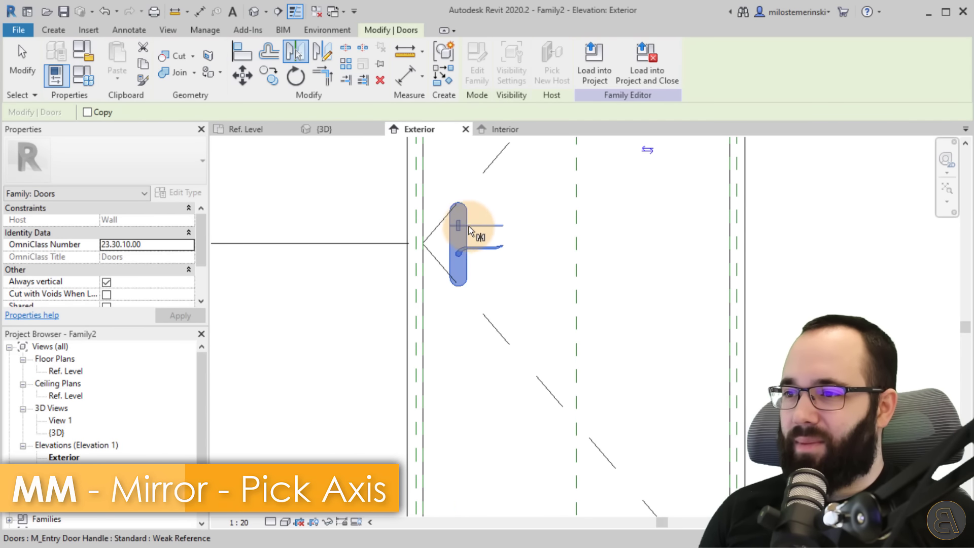
pyautogui.click(470, 222)
pyautogui.click(486, 238)
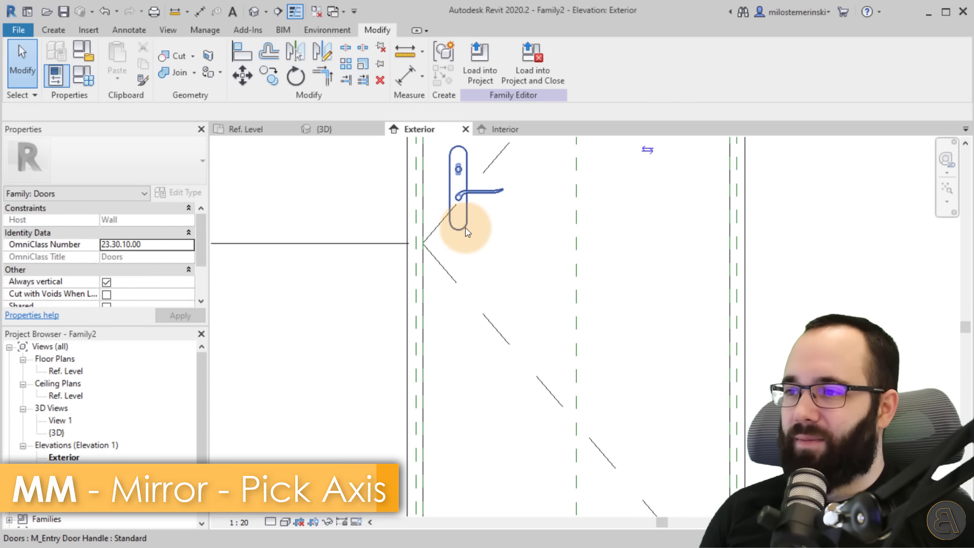
pyautogui.moveTo(463, 228); pyautogui.dragTo(461, 293)
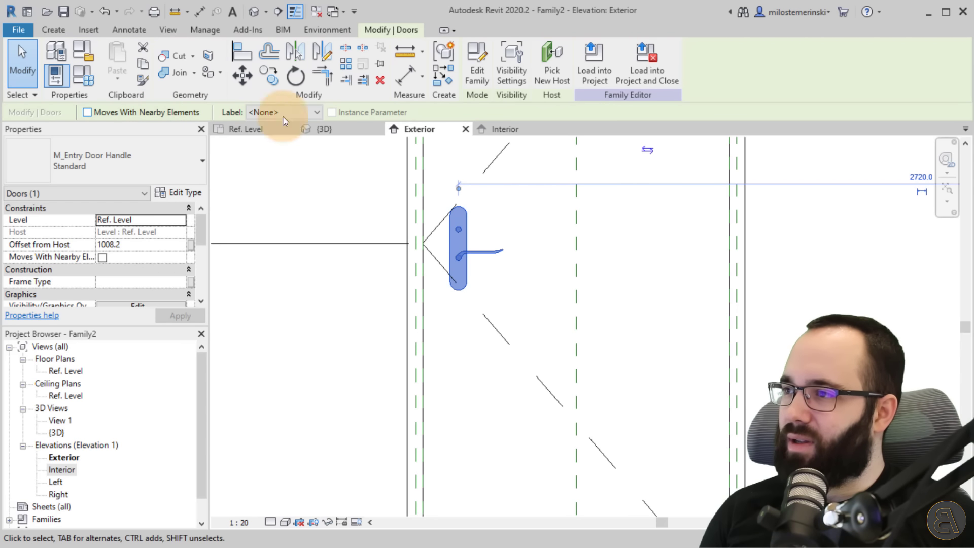
pyautogui.click(297, 53)
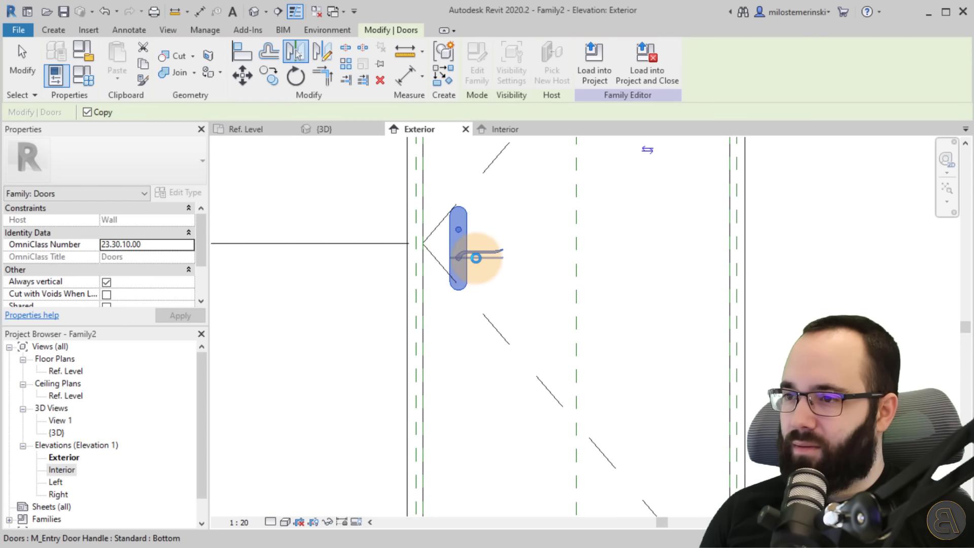
pyautogui.click(463, 264)
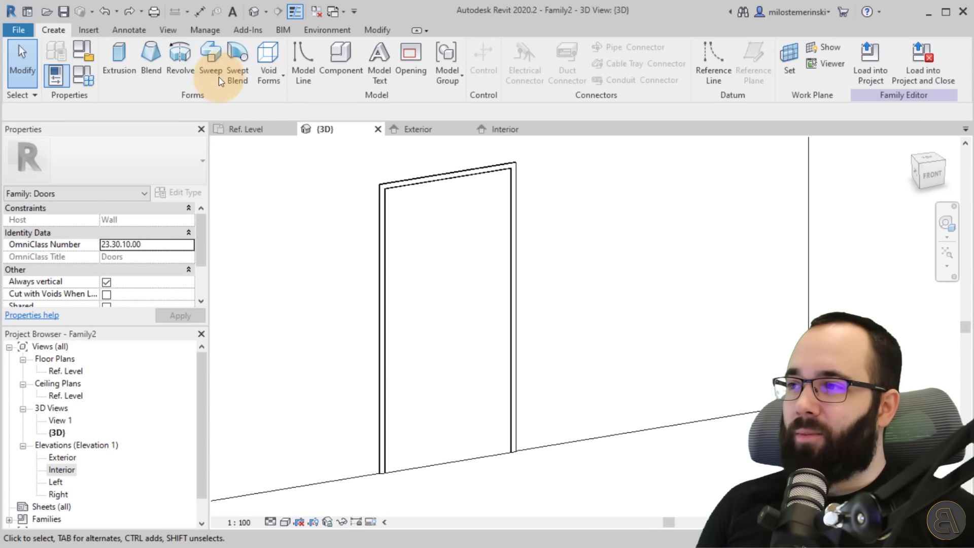
# - Start loading another family and browse to the Hardware folder inside Doors in the US Metric library
pyautogui.click(87, 31)
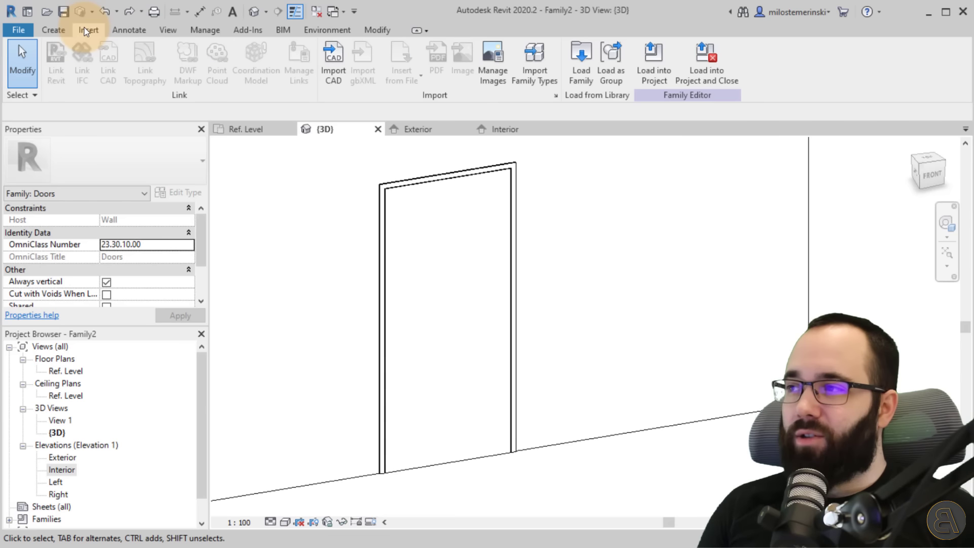
pyautogui.click(591, 81)
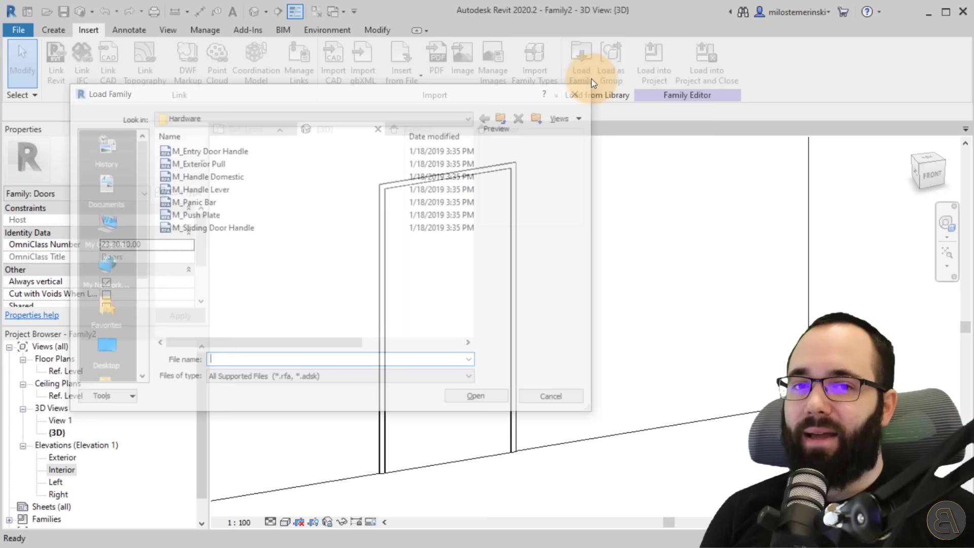
pyautogui.click(507, 121)
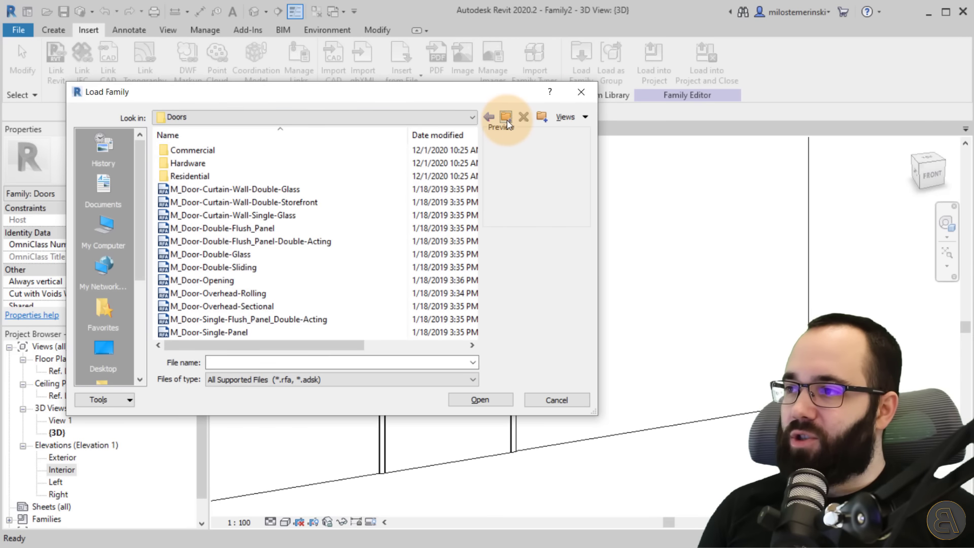
pyautogui.click(507, 120)
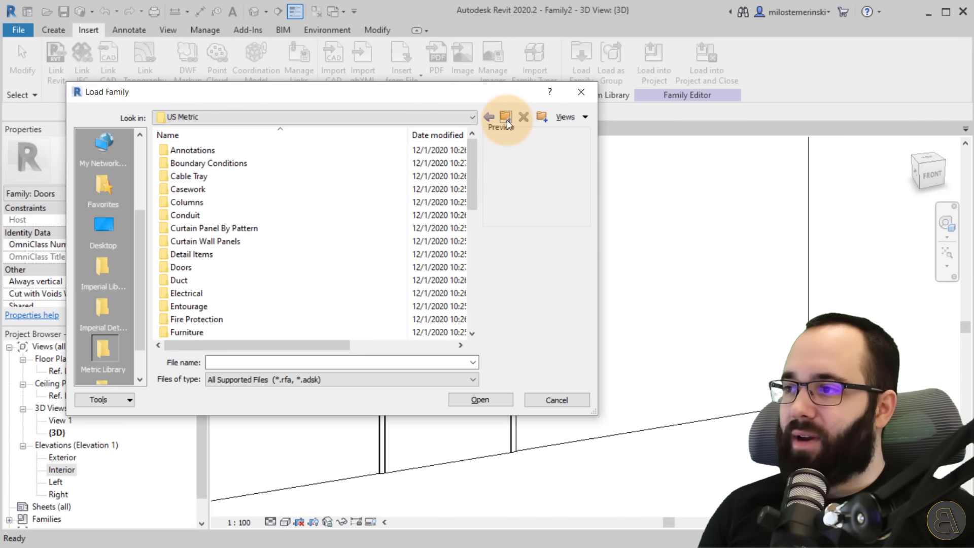
pyautogui.doubleClick(199, 267)
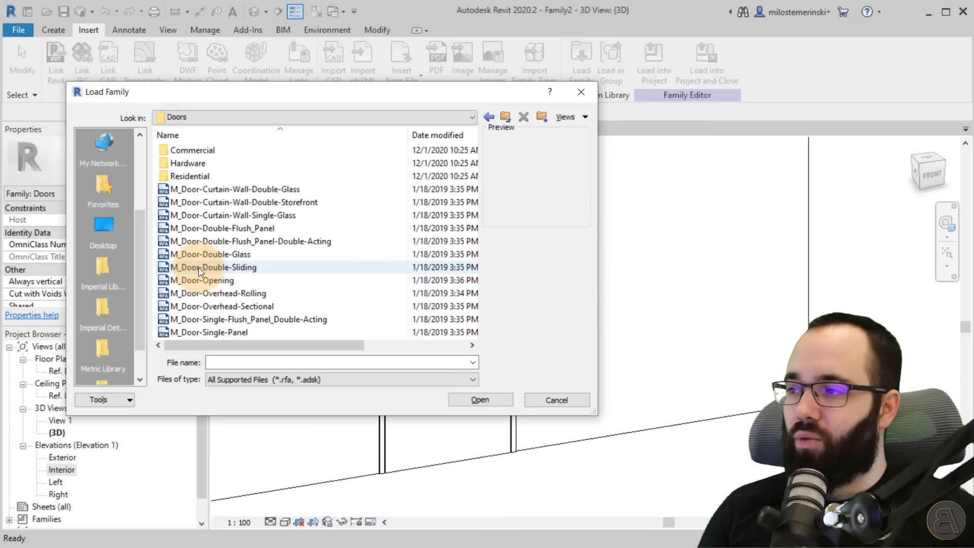
pyautogui.doubleClick(198, 164)
# - Preview the available door hardware families and load M_Handle Lever into the door family
pyautogui.click(200, 151)
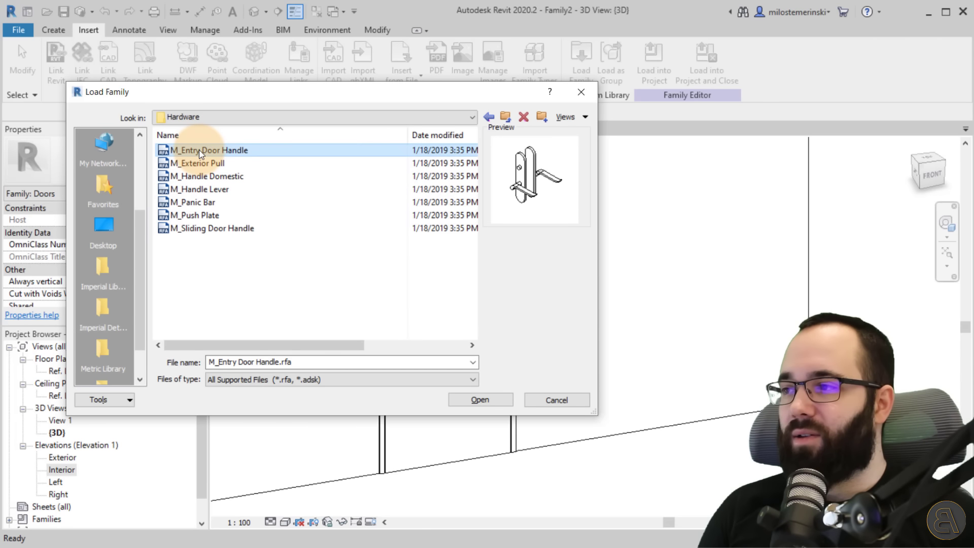
pyautogui.press('Down')
pyautogui.press('Down')
pyautogui.press('Down')
pyautogui.press('Down')
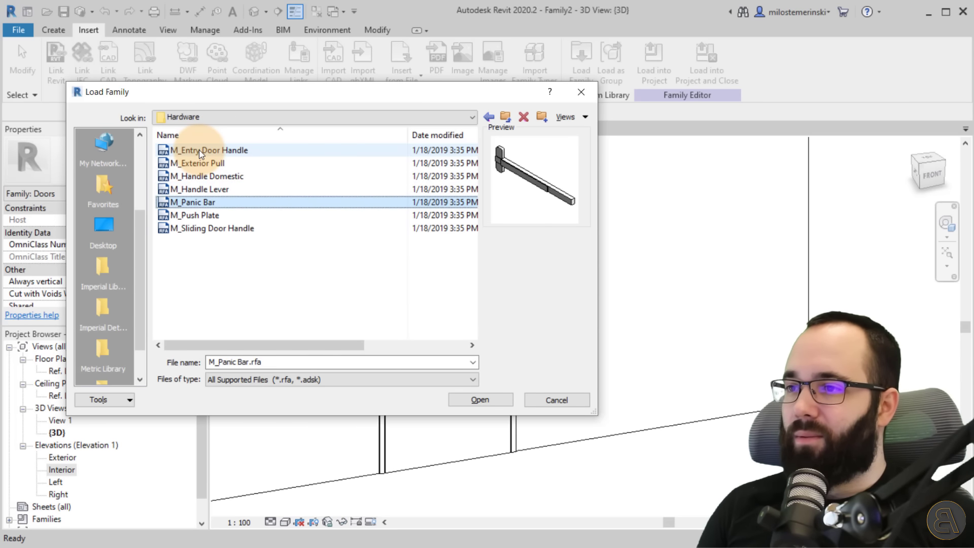
pyautogui.press('Down')
pyautogui.press('Down')
pyautogui.press('Up')
pyautogui.press('Up')
pyautogui.press('Up')
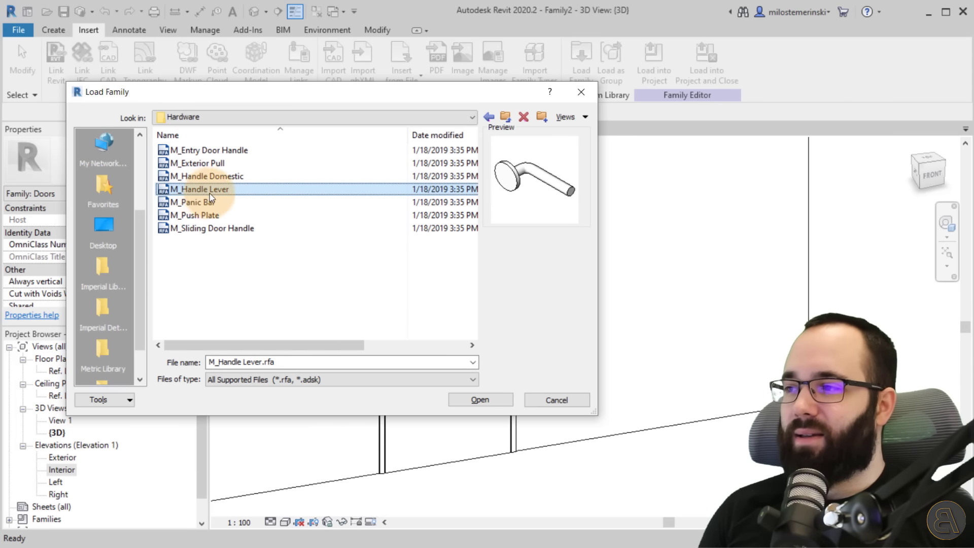
pyautogui.click(476, 400)
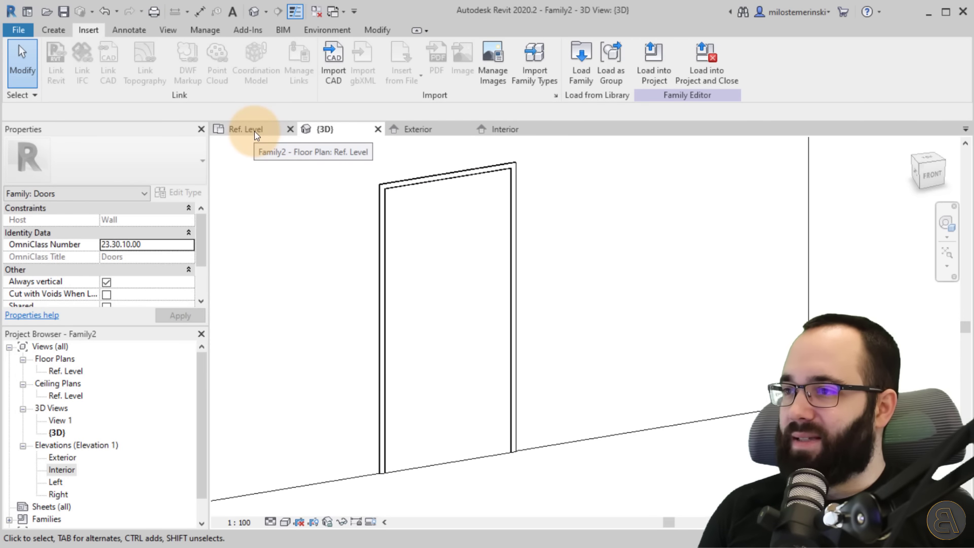
# - Place a rotated M_Handle Lever component against the door panel's outer face near the right jamb in the Ref. Level plan
pyautogui.click(296, 128)
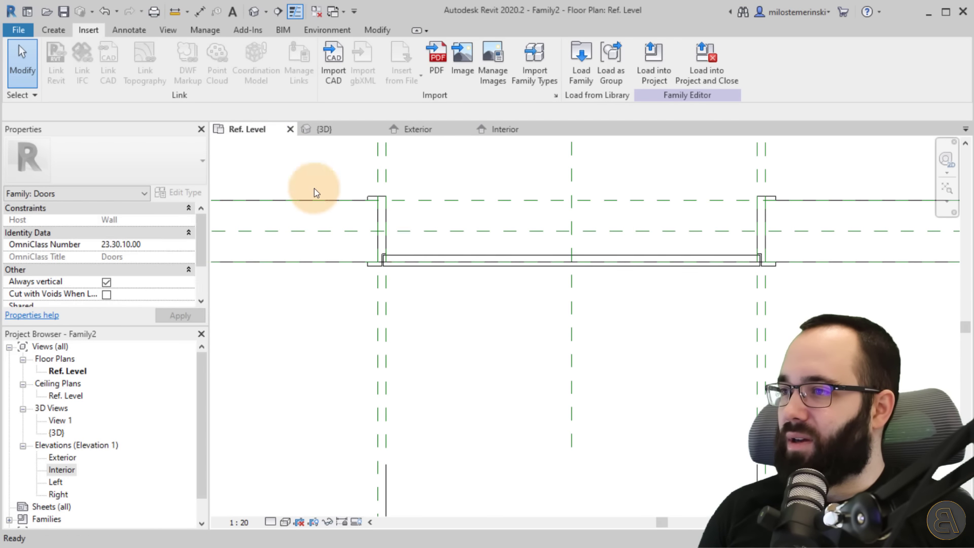
pyautogui.click(56, 30)
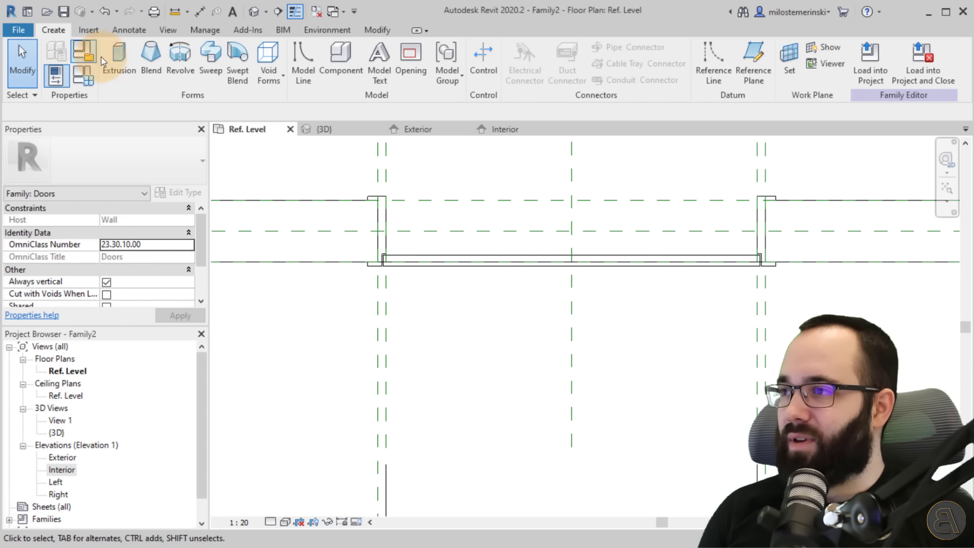
pyautogui.click(344, 82)
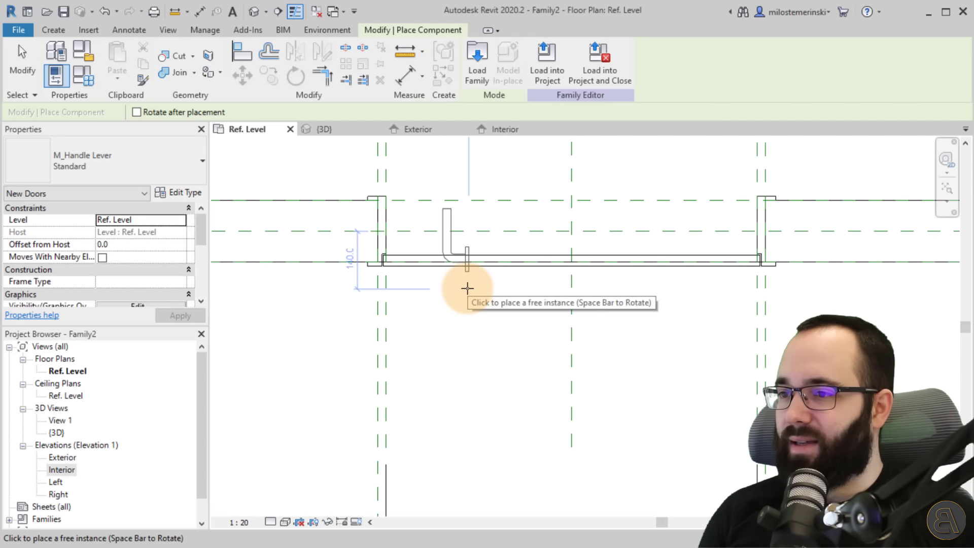
pyautogui.press('space')
pyautogui.scroll(-2, 702, 277)
pyautogui.moveTo(693, 311); pyautogui.dragTo(601, 406, button='middle')
pyautogui.scroll(-4, 585, 374)
pyautogui.scroll(4, 553, 391)
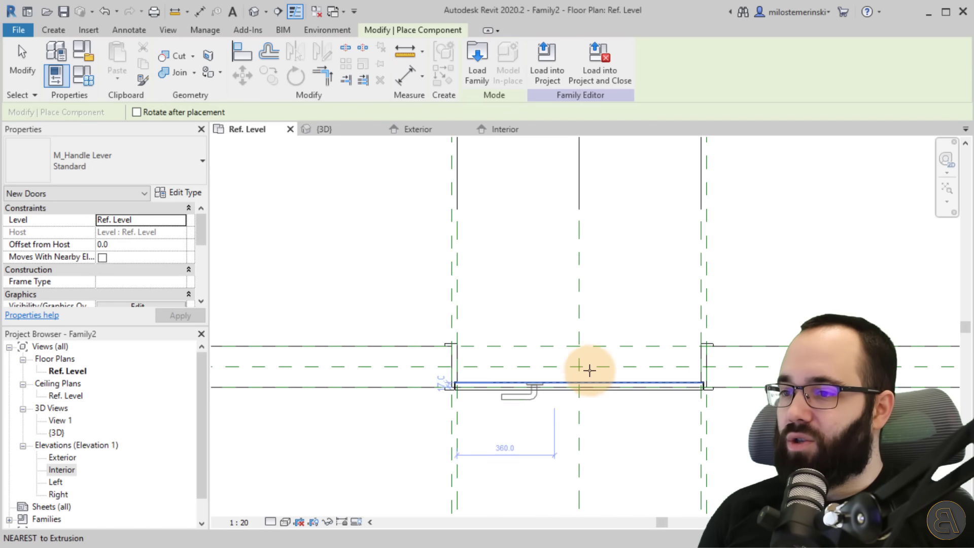
pyautogui.scroll(3, 652, 369)
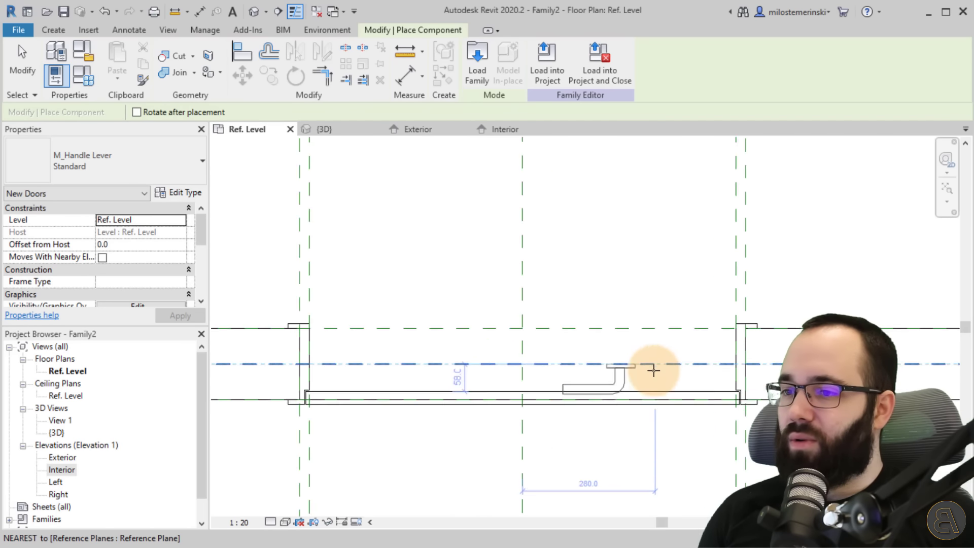
pyautogui.click(740, 410)
pyautogui.press('Escape')
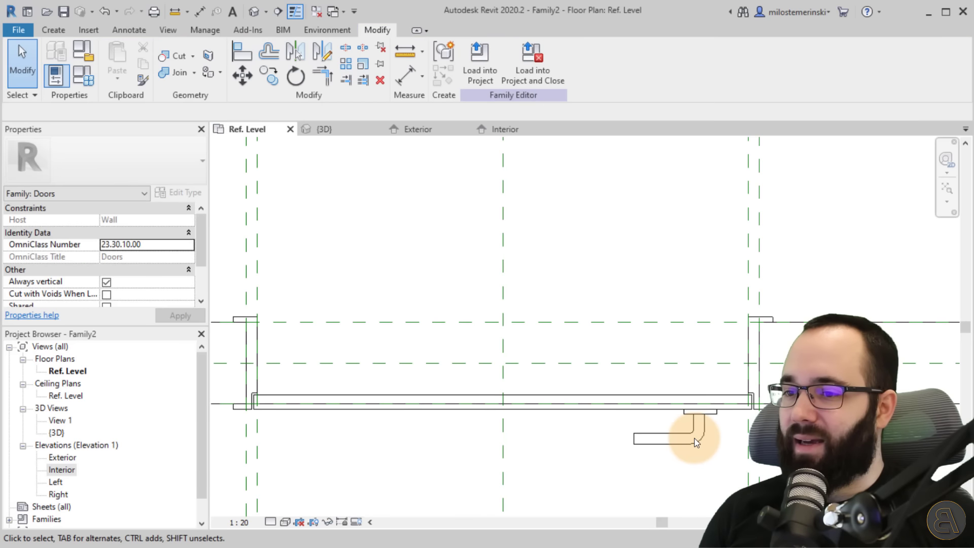
# - Inspect the lever handle's position and orientation at the base of the door in the 3D view
pyautogui.click(664, 440)
pyautogui.moveTo(616, 406); pyautogui.dragTo(561, 356, button='middle')
pyautogui.click(324, 129)
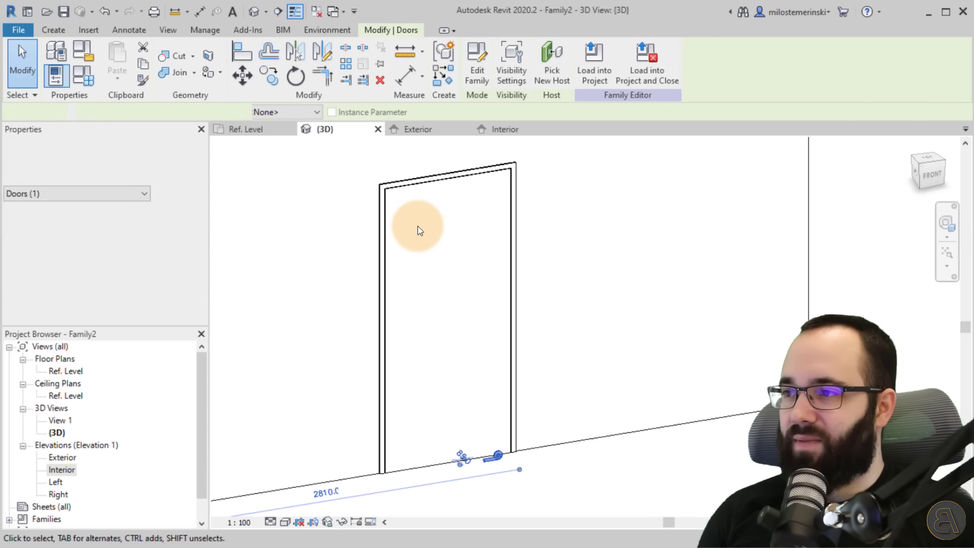
pyautogui.scroll(3, 471, 399)
pyautogui.click(491, 430)
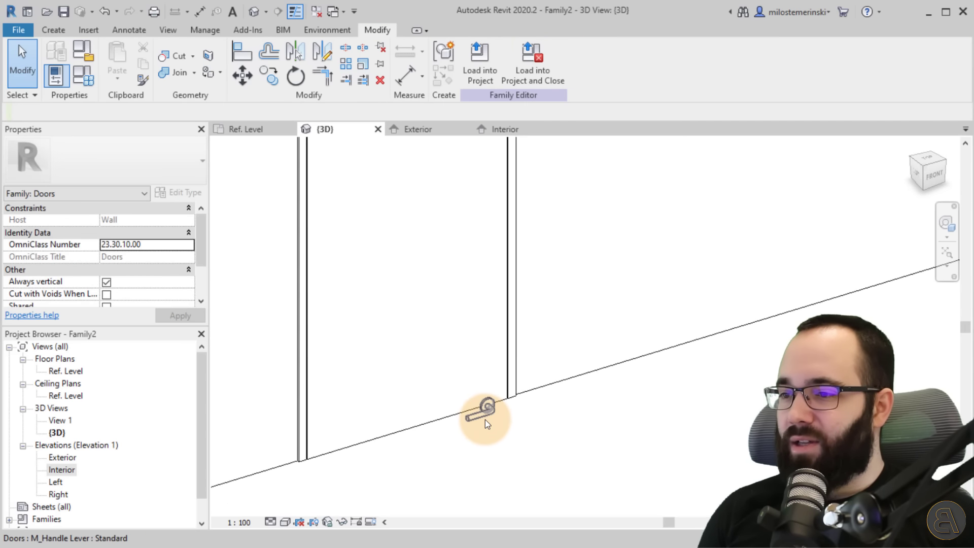
pyautogui.click(489, 407)
pyautogui.click(443, 275)
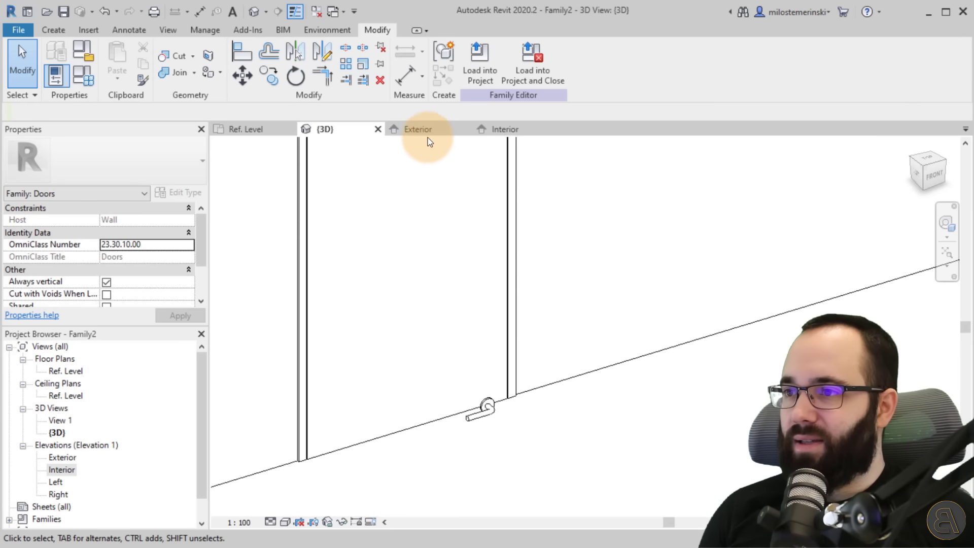
# - Raise the lever handle to about the door's mid-height in the Exterior elevation and switch that view's visual style to Wireframe
pyautogui.click(423, 131)
pyautogui.scroll(-1, 457, 205)
pyautogui.scroll(2, 431, 360)
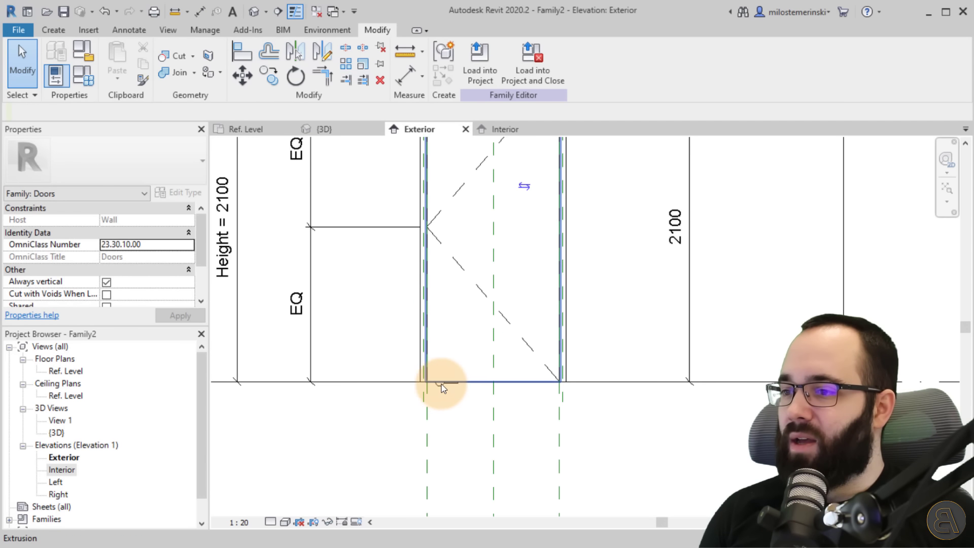
pyautogui.moveTo(441, 388); pyautogui.dragTo(442, 234)
pyautogui.click(399, 407)
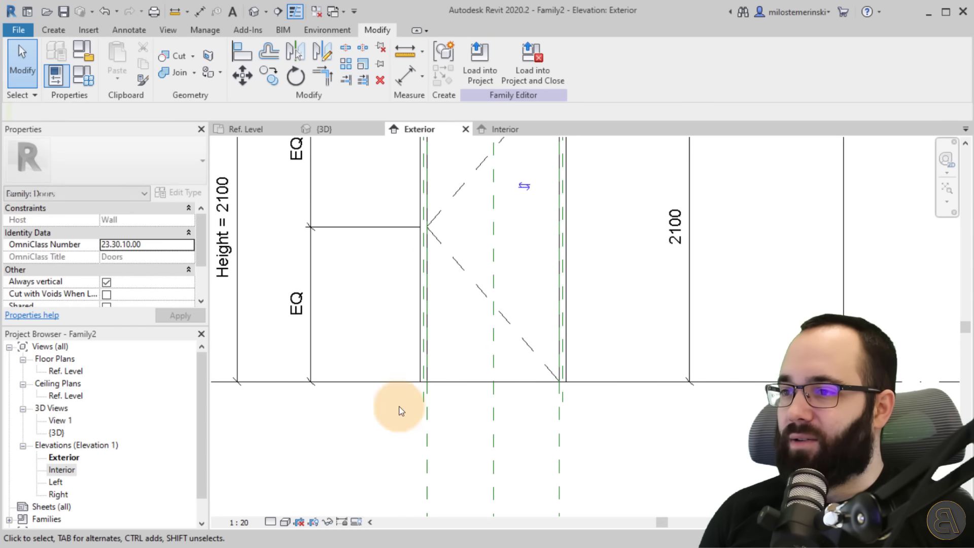
pyautogui.click(285, 521)
pyautogui.click(311, 441)
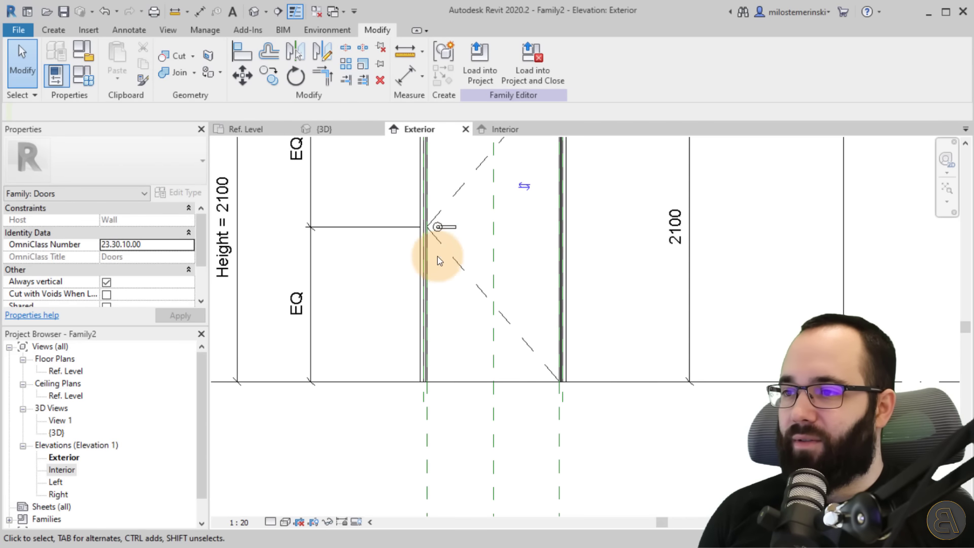
# - Fine-tune the lever handle's height in the Exterior elevation to an offset of about 1021 mm from Ref. Level
pyautogui.scroll(2, 437, 257)
pyautogui.click(463, 243)
pyautogui.moveTo(462, 244)
pyautogui.mouseDown()
pyautogui.moveTo(474, 247)
pyautogui.moveTo(464, 256)
pyautogui.mouseUp()
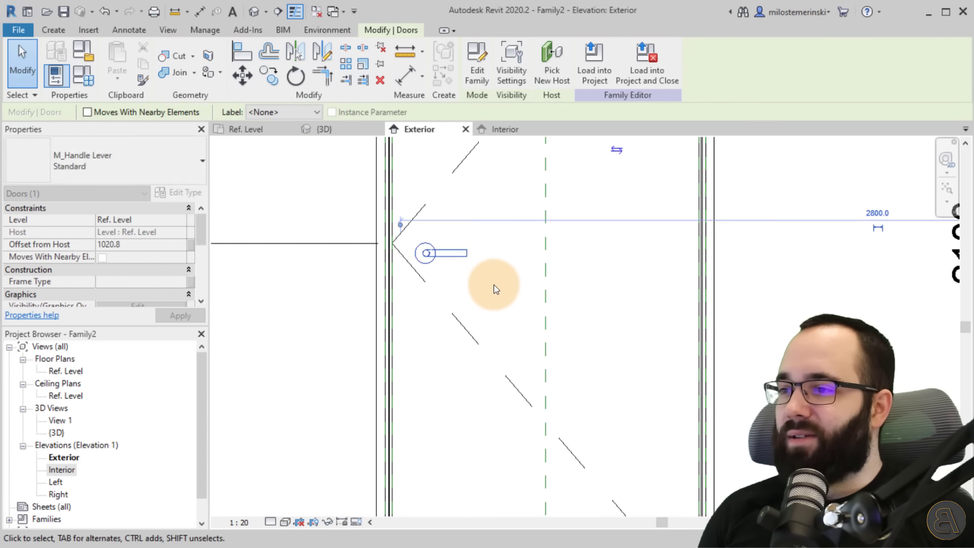
pyautogui.click(495, 286)
# - Draw a vertical reference plane about 100 mm inside the handle-side door edge and a horizontal one about 960 mm above Ref. Level
pyautogui.scroll(-4, 467, 287)
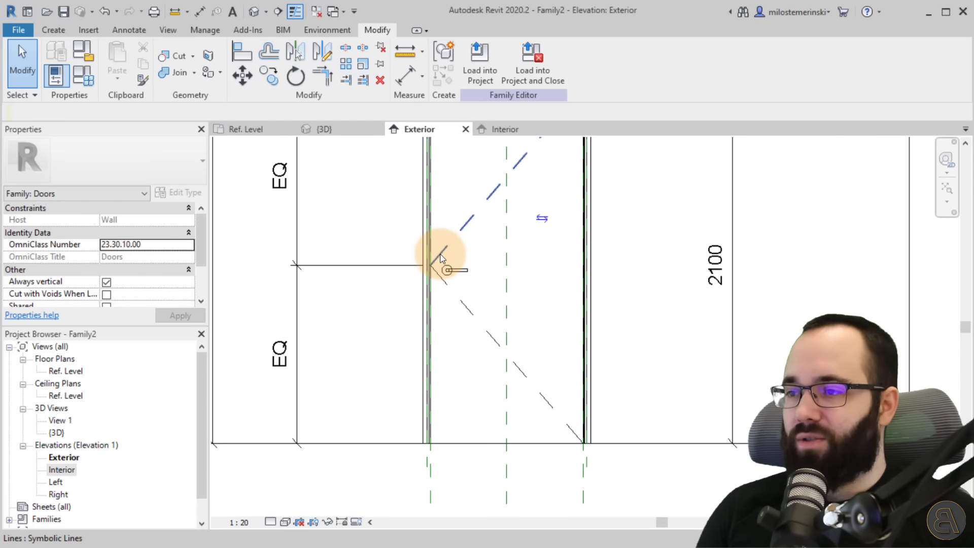
pyautogui.click(52, 30)
pyautogui.click(753, 82)
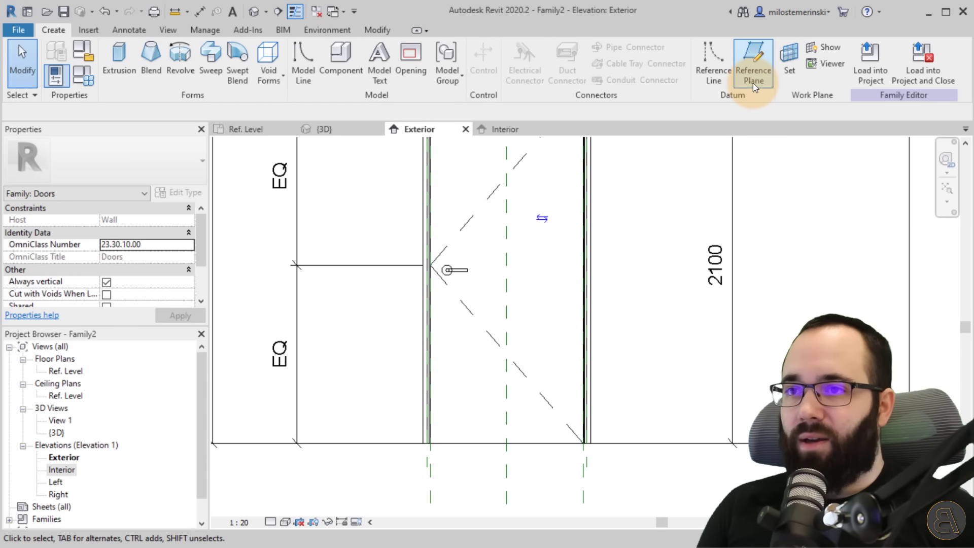
pyautogui.click(446, 443)
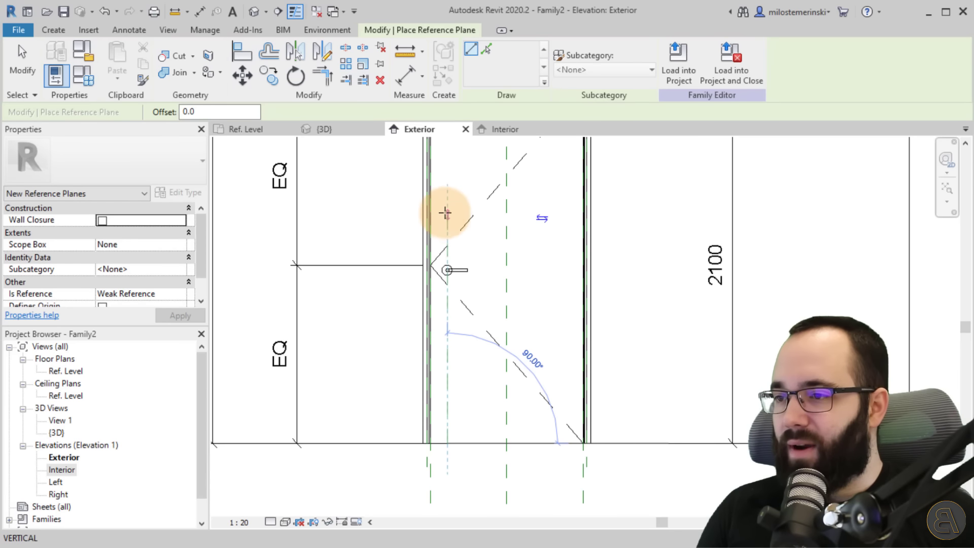
pyautogui.click(448, 183)
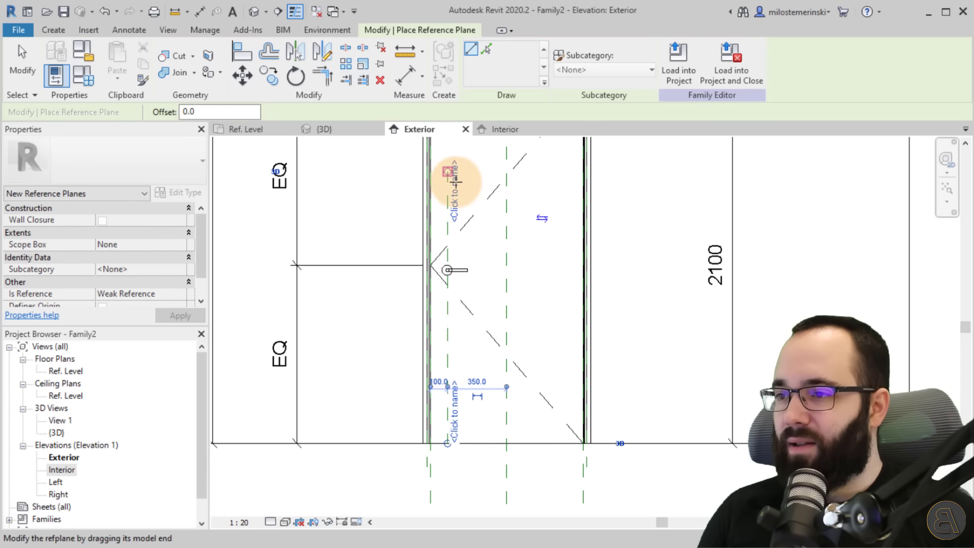
pyautogui.click(386, 281)
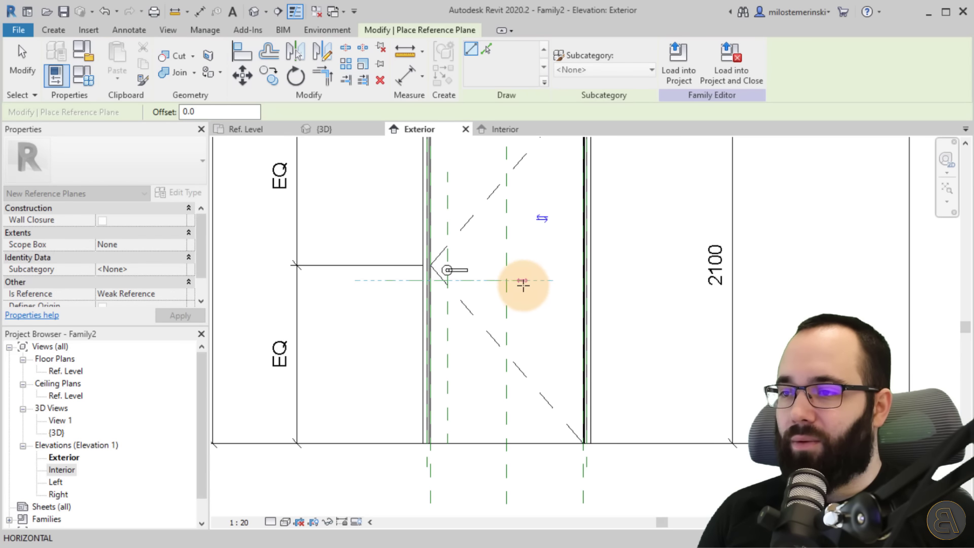
pyautogui.click(488, 281)
pyautogui.press('Escape')
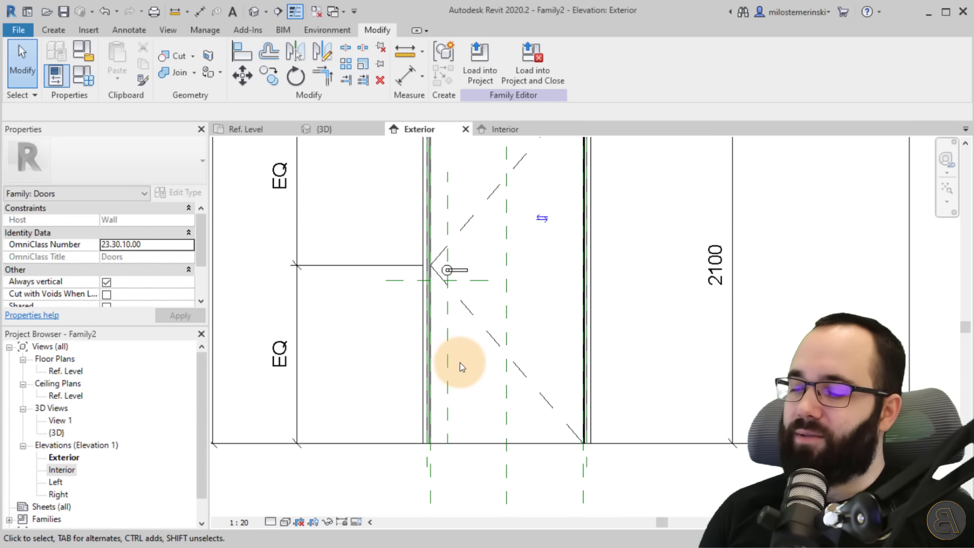
# - Set the new vertical reference plane's distance from the handle-side door edge to 60 mm
pyautogui.moveTo(461, 366); pyautogui.dragTo(456, 327, button='middle')
pyautogui.click(451, 372)
pyautogui.click(463, 434)
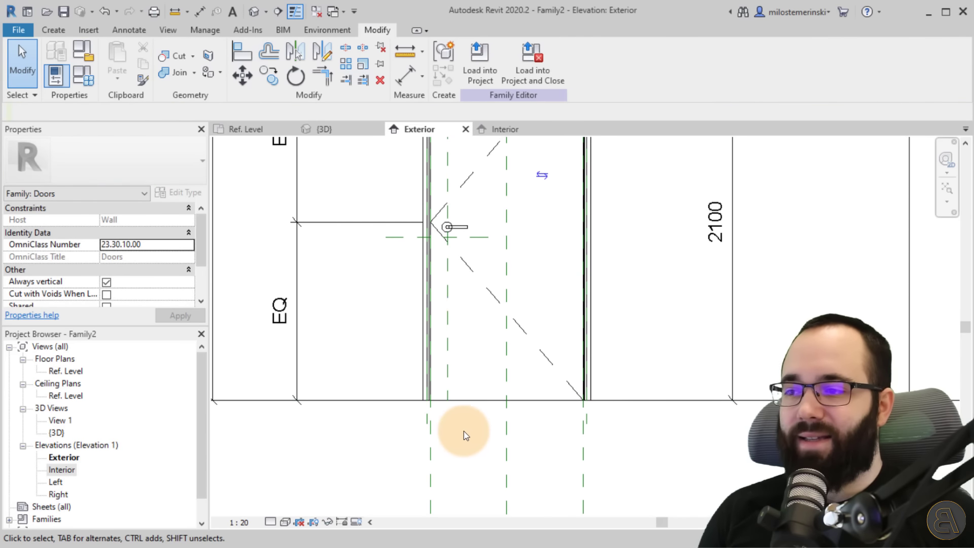
pyautogui.click(447, 299)
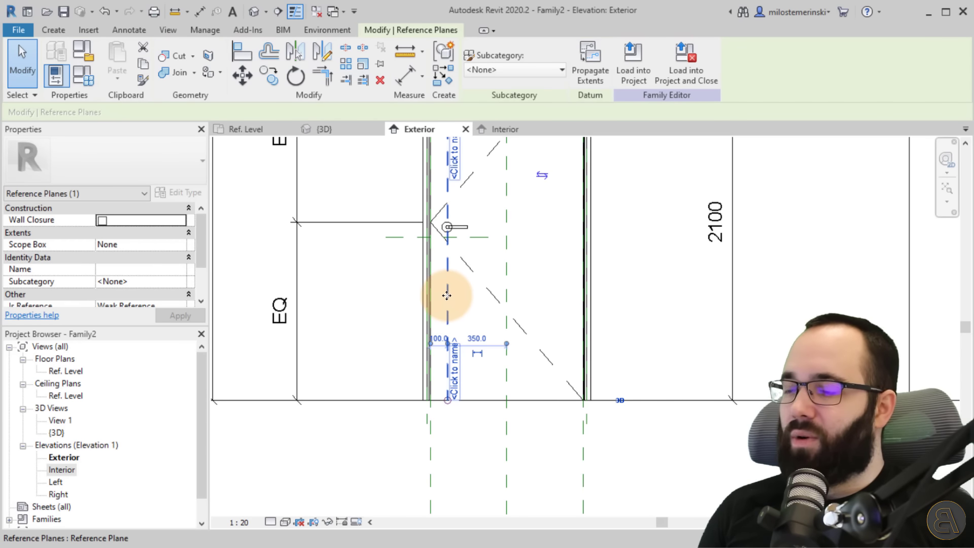
pyautogui.scroll(2, 447, 296)
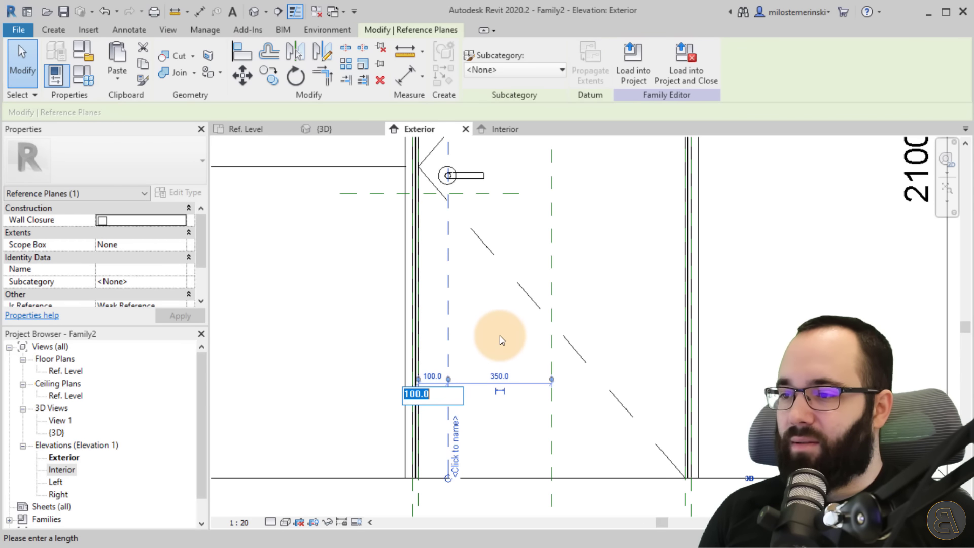
pyautogui.write('60')
pyautogui.press('Return')
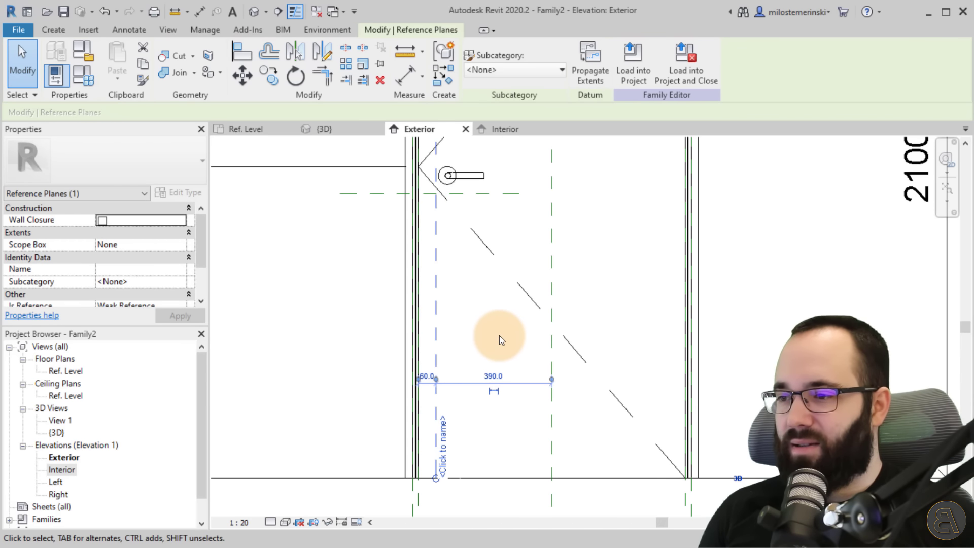
pyautogui.click(499, 336)
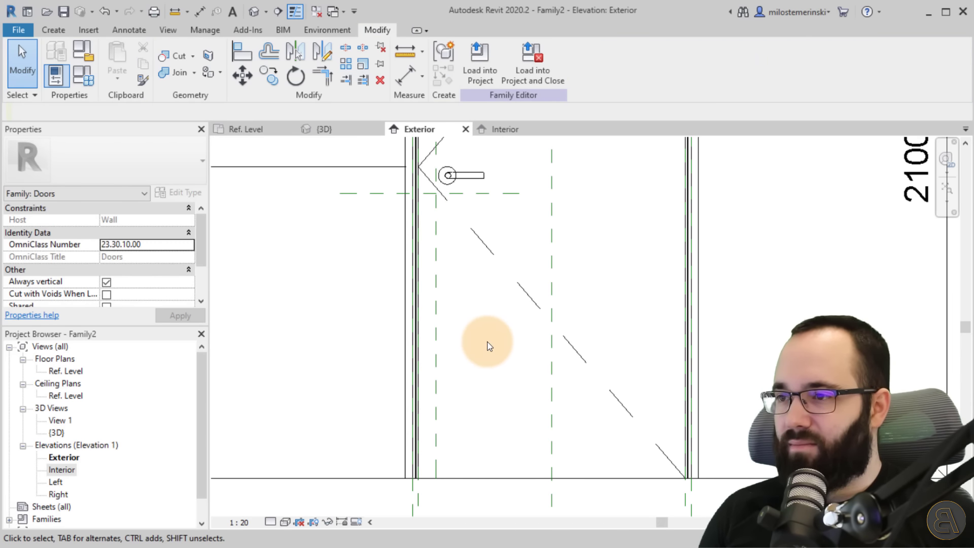
# - Set the vertical handle plane's distance from the handle-side door edge to 70 mm
pyautogui.click(436, 383)
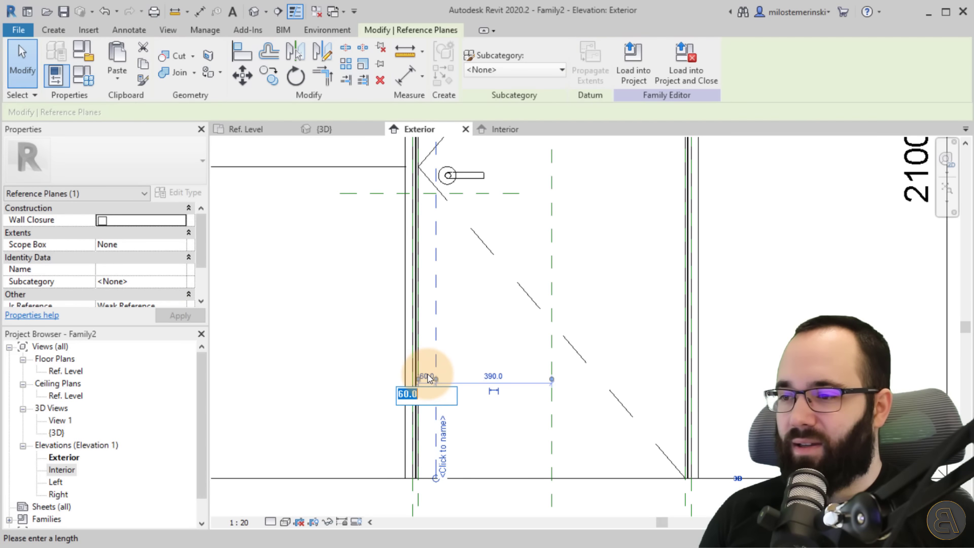
pyautogui.write('70')
pyautogui.press('Return')
pyautogui.press('Escape')
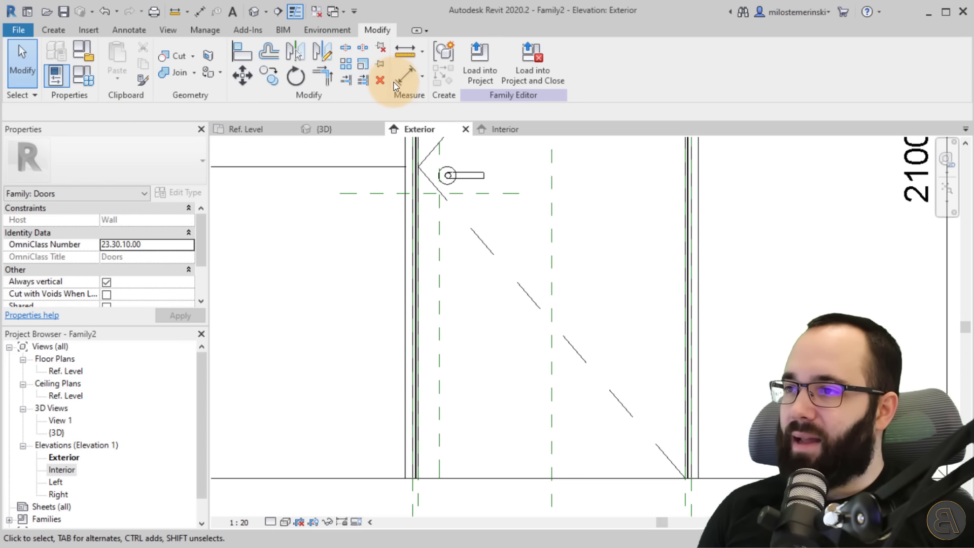
# - Add an aligned dimension from the Right reference plane to the vertical handle plane below the door and lock it
pyautogui.click(405, 76)
pyautogui.scroll(-3, 414, 327)
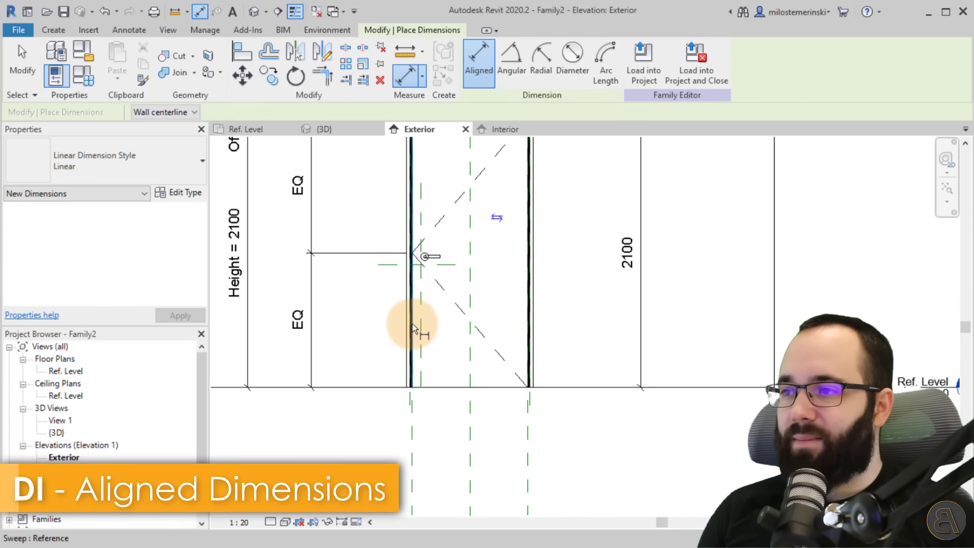
pyautogui.moveTo(413, 327); pyautogui.dragTo(420, 491, button='middle')
pyautogui.scroll(3, 419, 261)
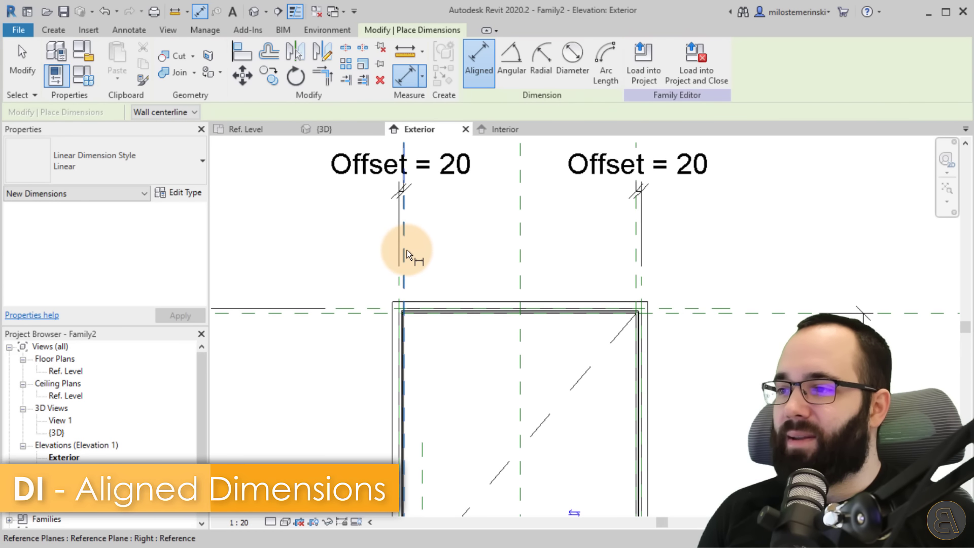
pyautogui.scroll(-2, 407, 256)
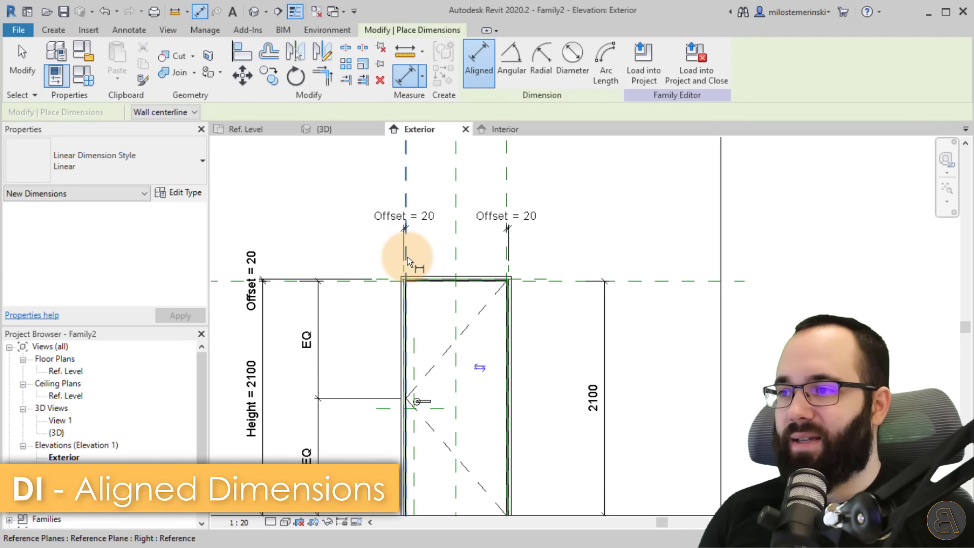
pyautogui.scroll(-3, 429, 294)
pyautogui.scroll(3, 430, 351)
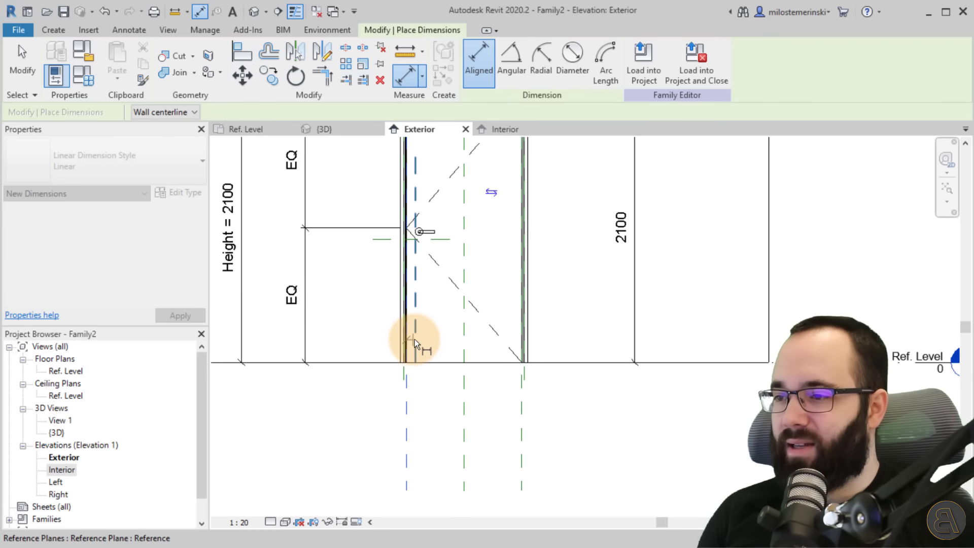
pyautogui.click(415, 339)
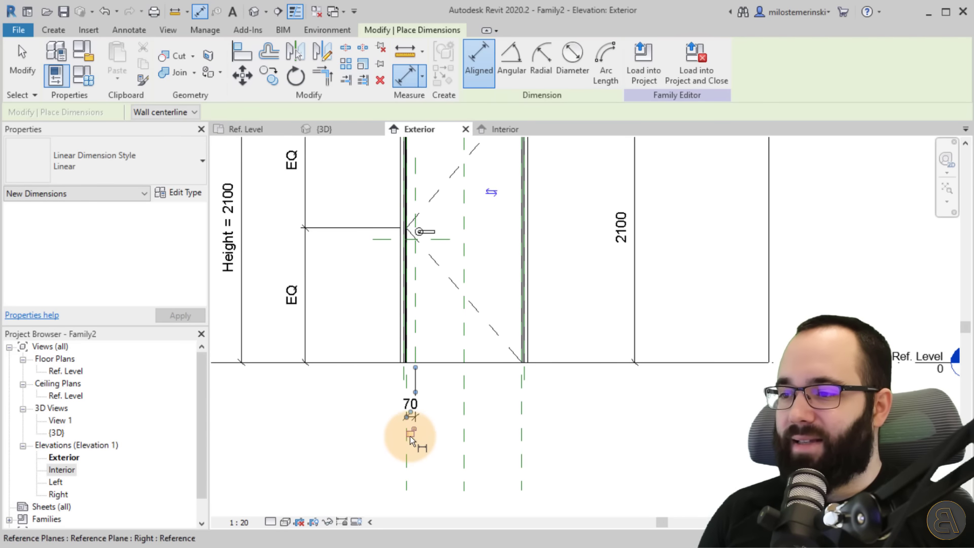
pyautogui.click(409, 436)
# - Add an aligned dimension from Ref. Level up to the horizontal handle reference plane beside the door
pyautogui.scroll(4, 404, 330)
pyautogui.scroll(-5, 451, 395)
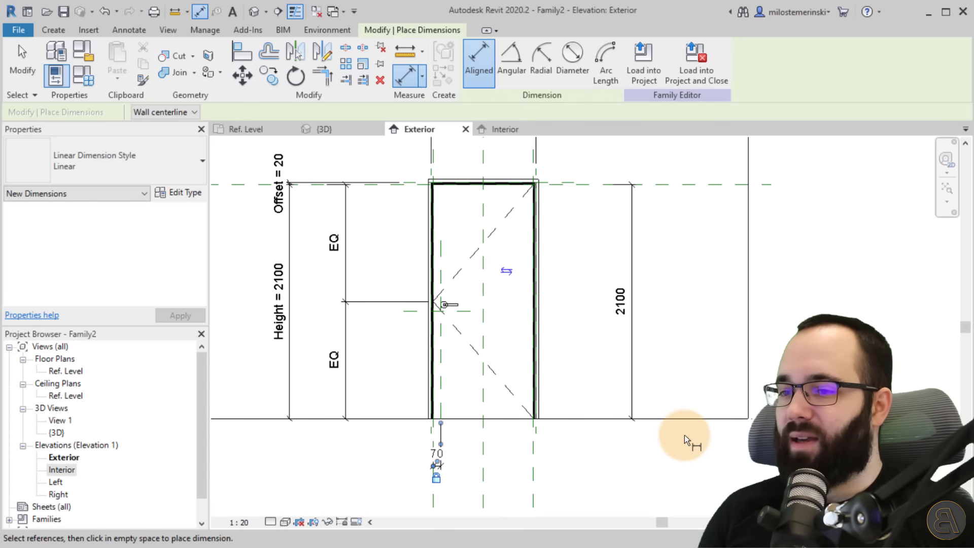
pyautogui.scroll(2, 408, 345)
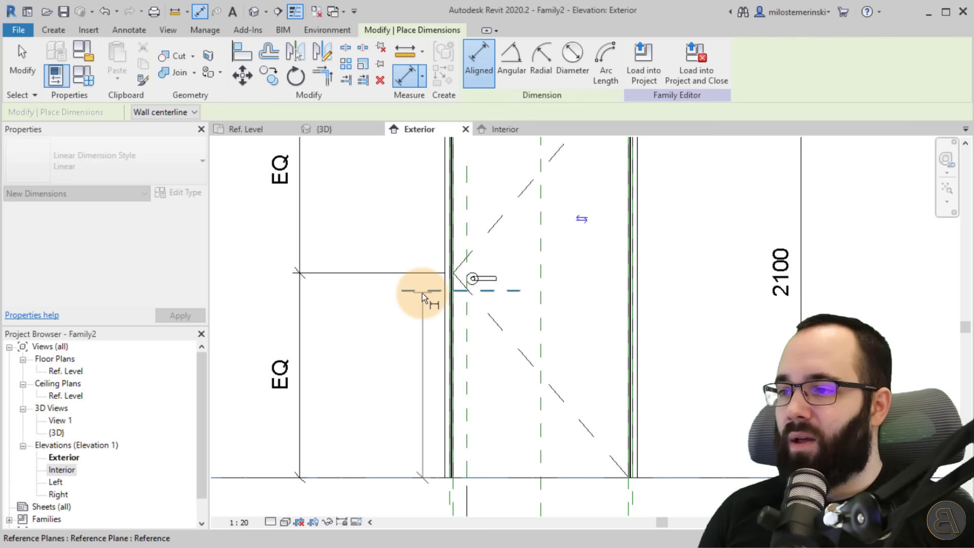
pyautogui.click(422, 293)
pyautogui.click(357, 241)
pyautogui.press('Escape')
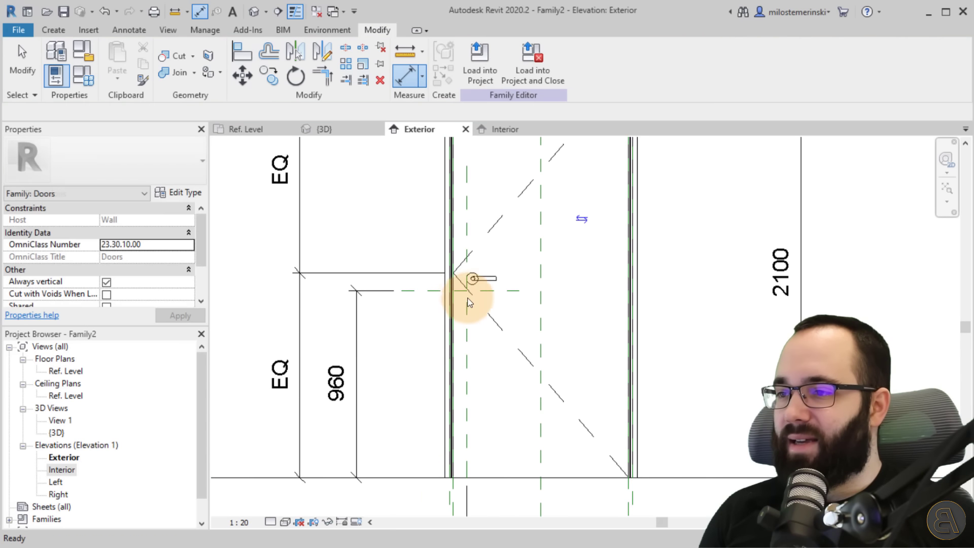
pyautogui.press('Escape')
pyautogui.click(497, 291)
pyautogui.click(336, 384)
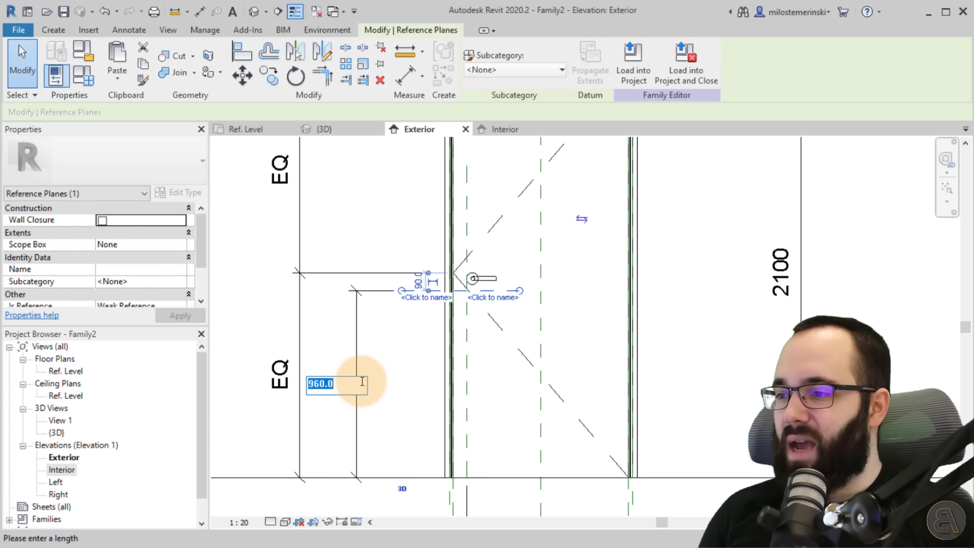
pyautogui.click(411, 362)
pyautogui.click(359, 298)
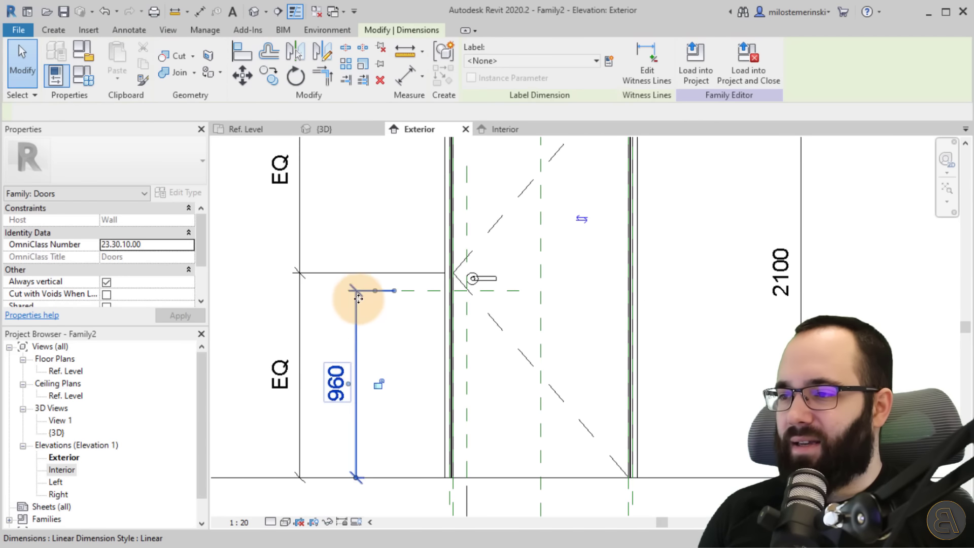
pyautogui.scroll(-2, 358, 299)
pyautogui.click(395, 440)
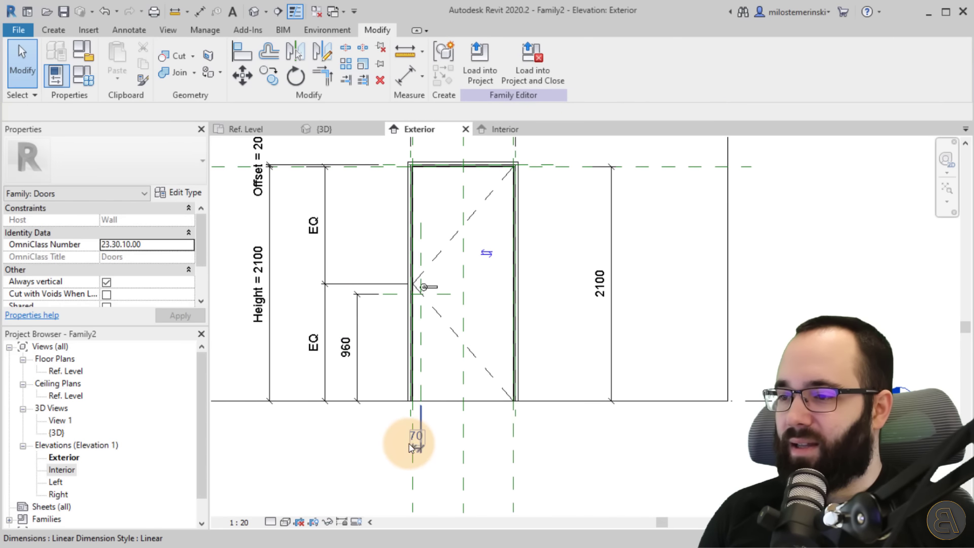
pyautogui.click(412, 439)
pyautogui.scroll(-1, 373, 446)
pyautogui.moveTo(374, 449); pyautogui.dragTo(352, 439, button='middle')
pyautogui.click(373, 330)
# - Align the lever handle's horizontal centreline to the horizontal handle reference plane
pyautogui.scroll(5, 401, 296)
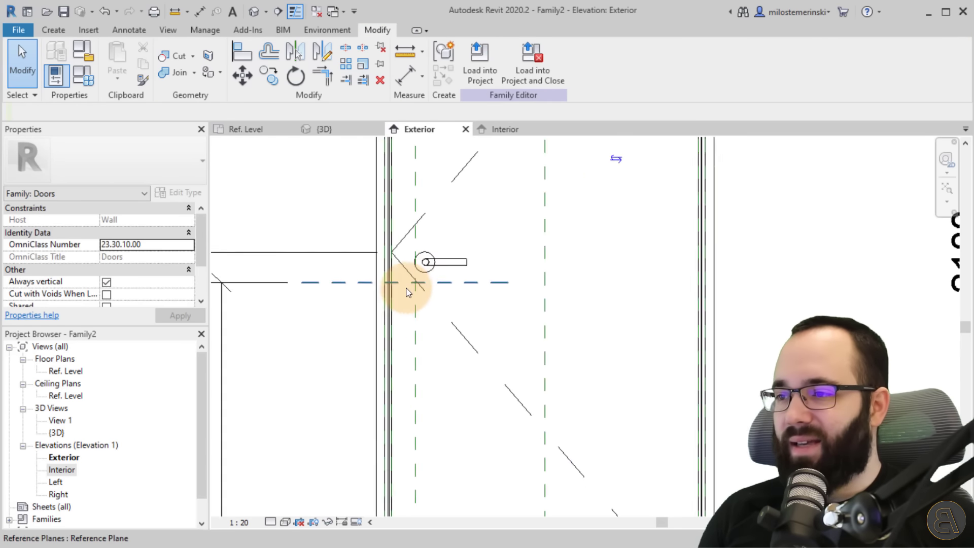
pyautogui.click(431, 267)
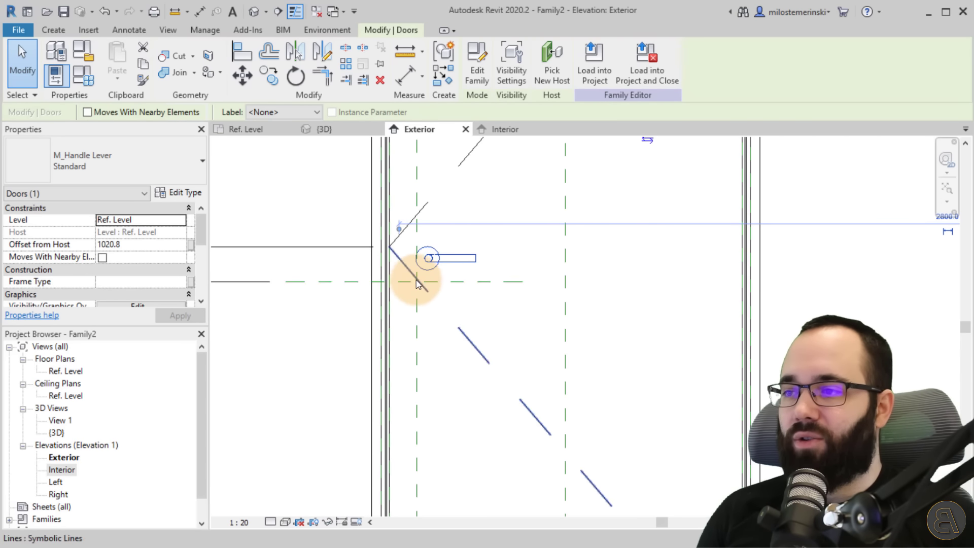
pyautogui.scroll(2, 418, 284)
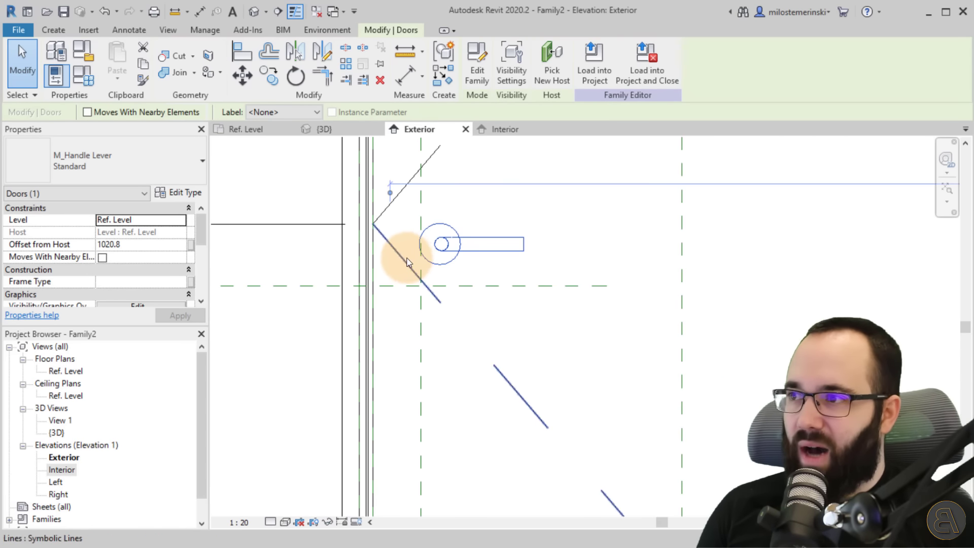
pyautogui.click(245, 59)
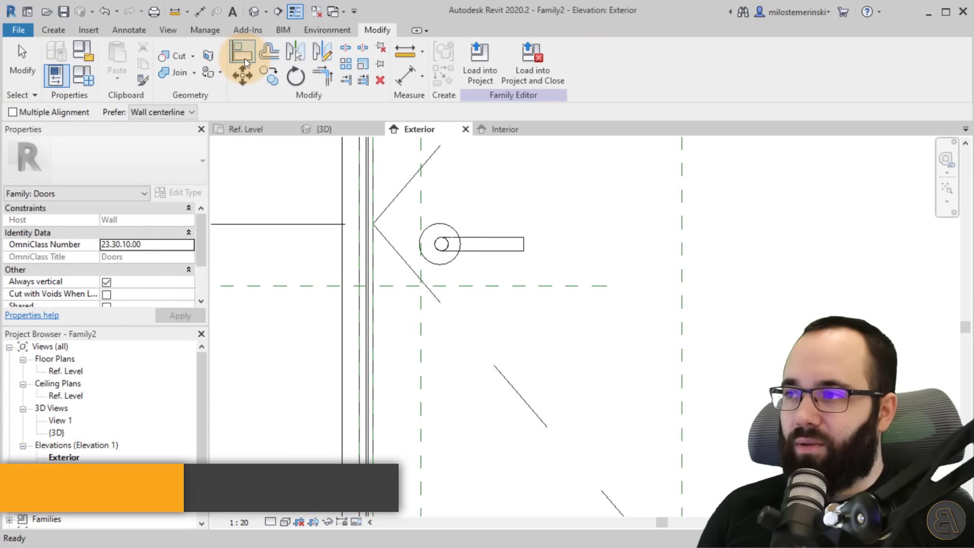
pyautogui.click(468, 284)
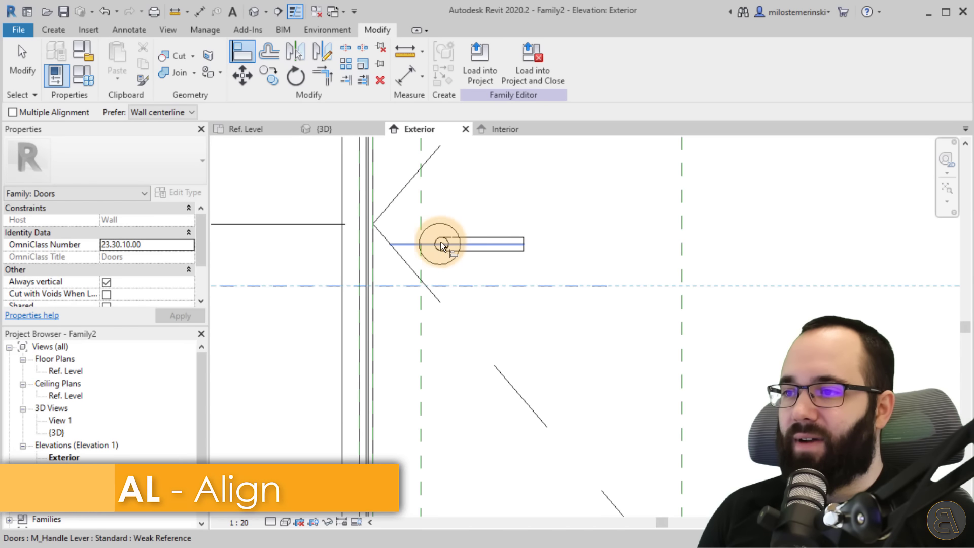
pyautogui.click(425, 244)
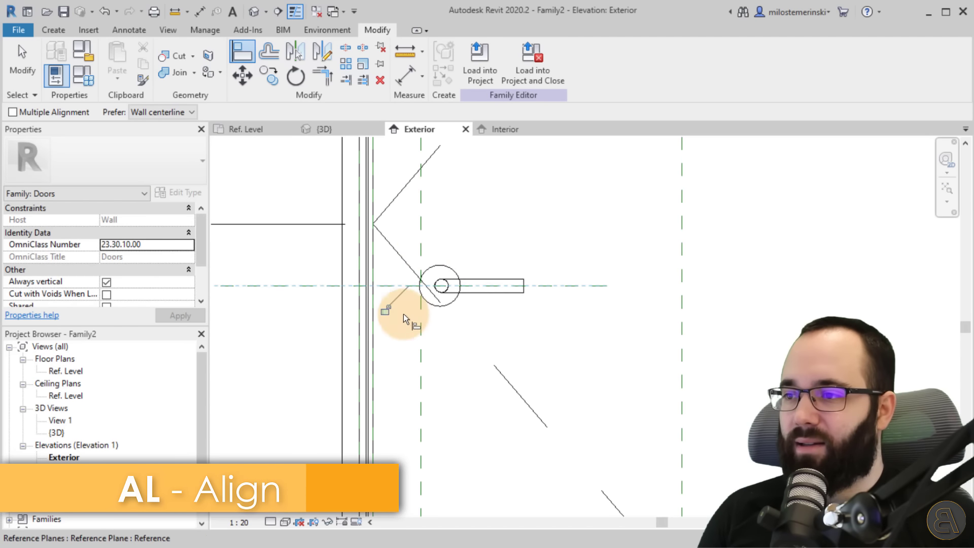
# - Align the lever handle's vertical centre to the vertical handle reference plane and lock the alignment
pyautogui.click(422, 349)
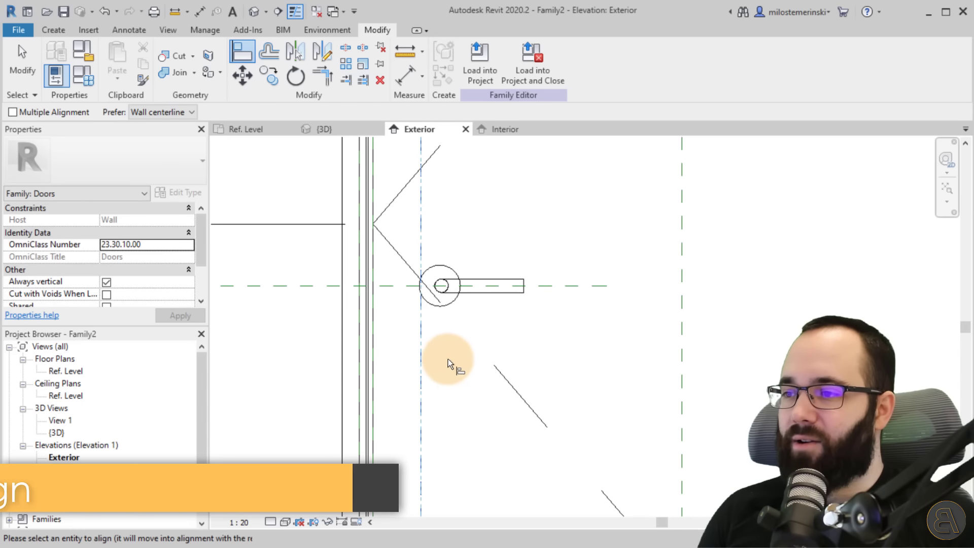
pyautogui.click(442, 286)
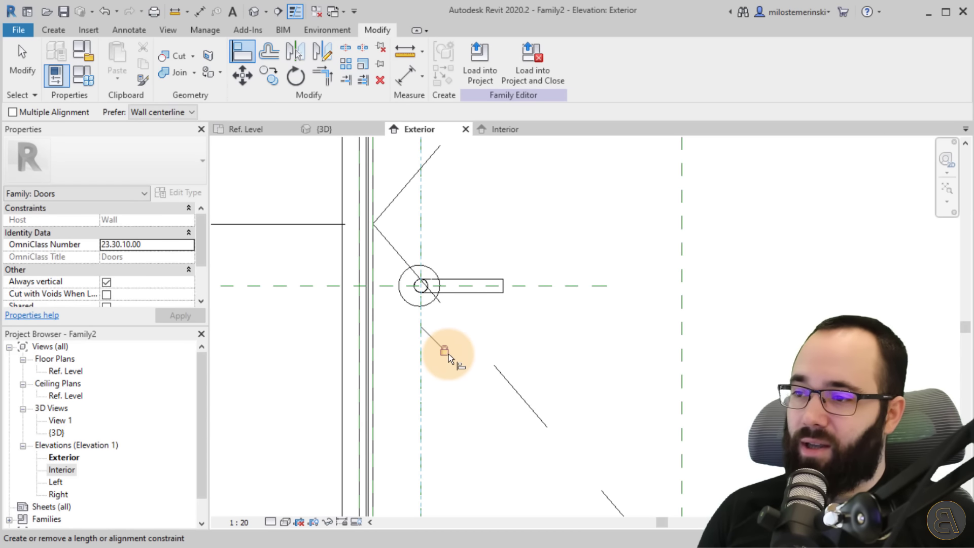
pyautogui.press('Escape')
# - Inspect the repositioned lever handle on the door panel in the 3D view and select it
pyautogui.scroll(-2, 441, 320)
pyautogui.click(329, 130)
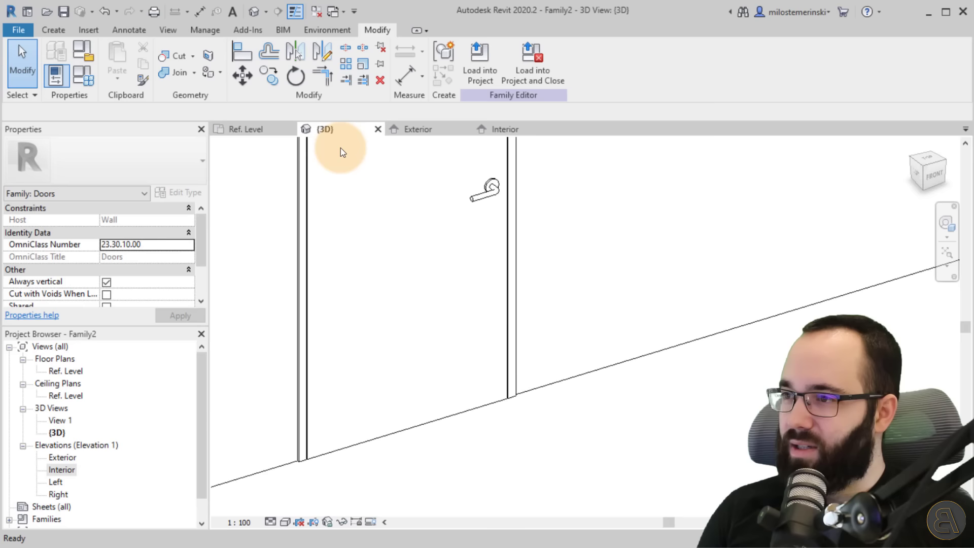
pyautogui.moveTo(500, 326)
pyautogui.keyDown('shift'); pyautogui.mouseDown(button='middle')
pyautogui.moveTo(436, 266)
pyautogui.moveTo(518, 342)
pyautogui.moveTo(509, 314)
pyautogui.mouseUp(button='middle'); pyautogui.keyUp('shift')
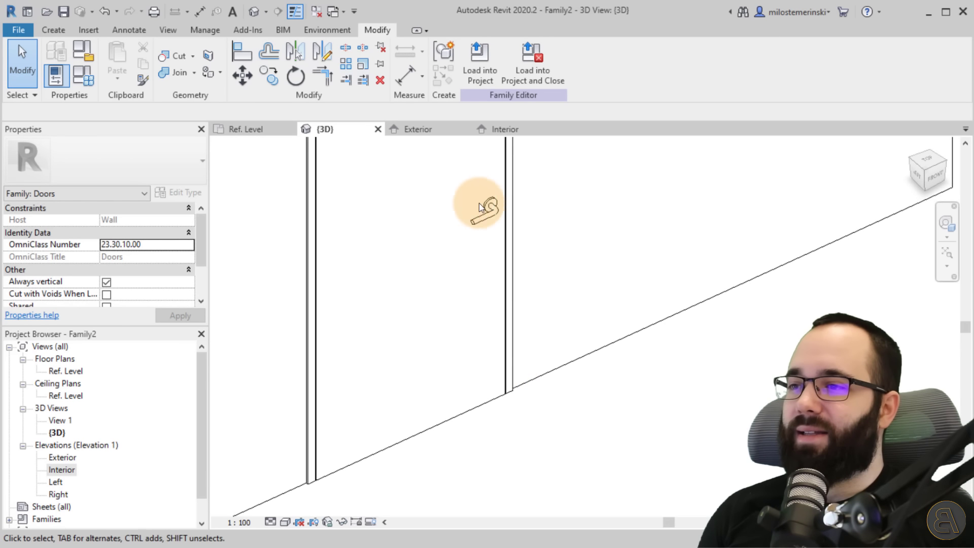
pyautogui.click(486, 203)
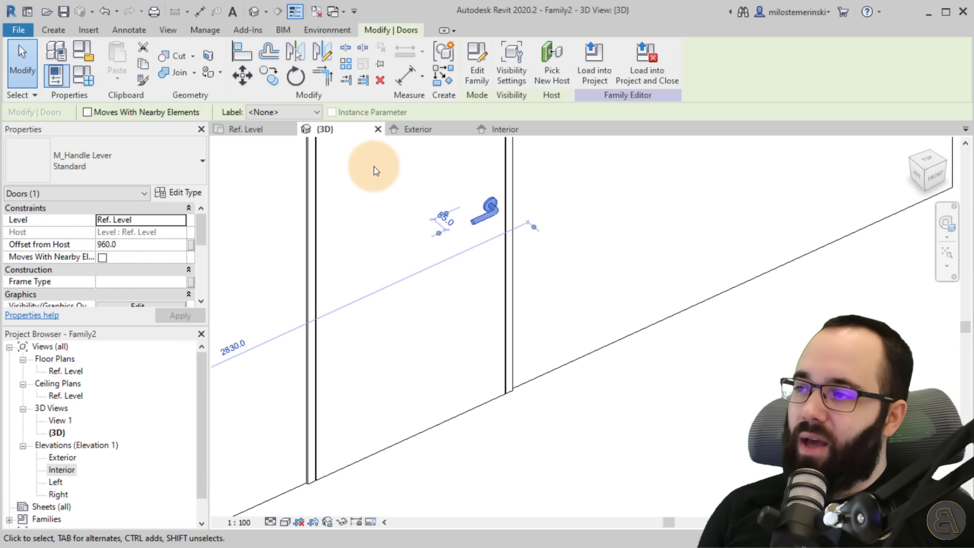
# - Align the lever handle's base plate to the door panel's adjacent face in the Ref. Level plan and lock the alignment
pyautogui.click(266, 127)
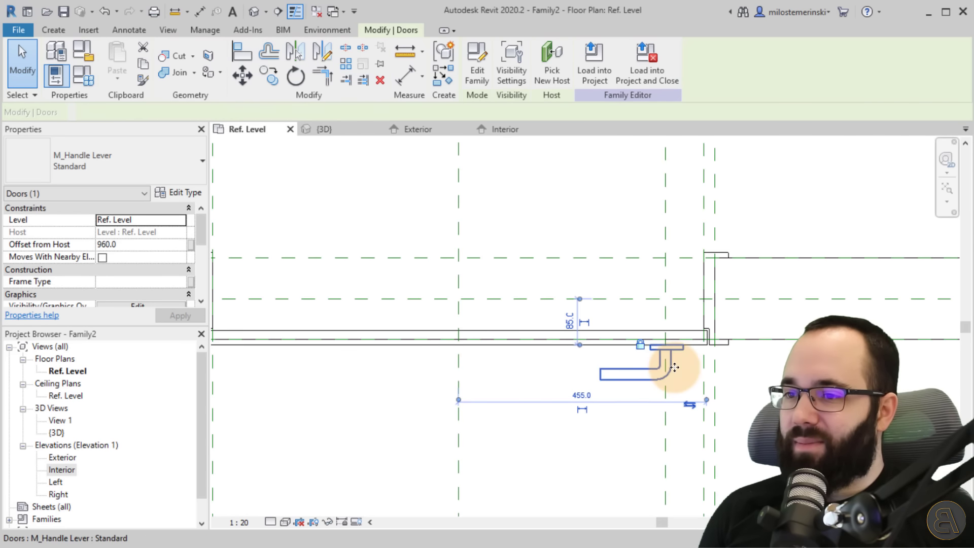
pyautogui.scroll(2, 679, 373)
pyautogui.press('Escape')
pyautogui.moveTo(553, 366); pyautogui.dragTo(513, 353, button='middle')
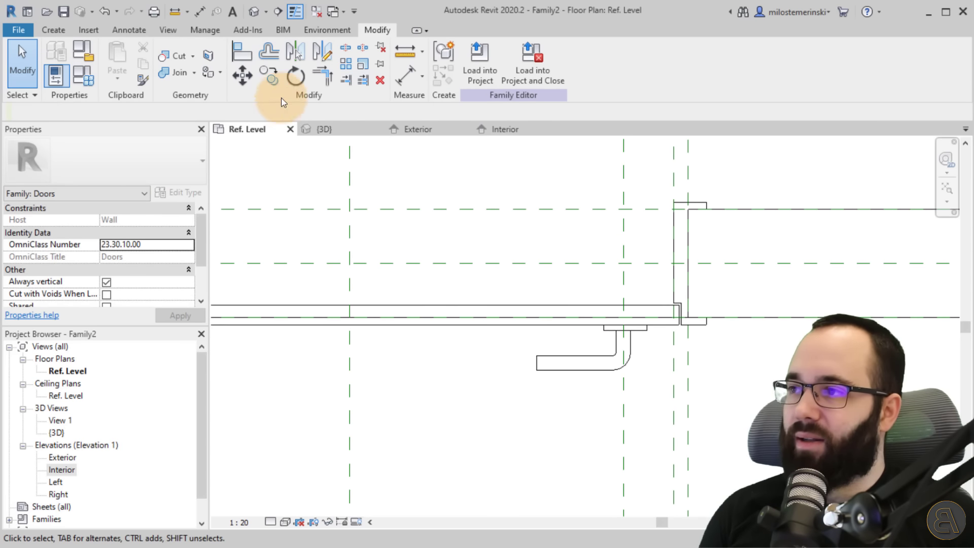
pyautogui.click(240, 57)
pyautogui.click(533, 323)
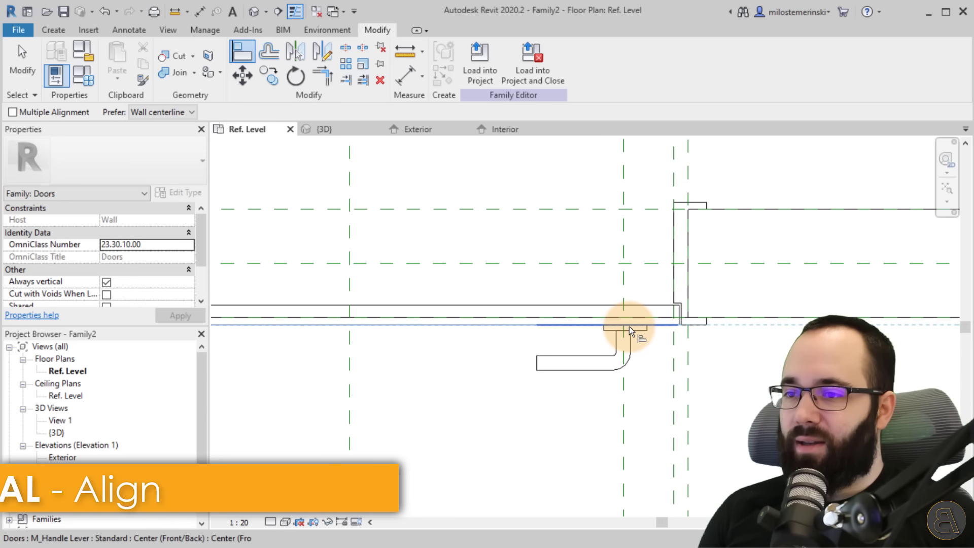
pyautogui.click(627, 329)
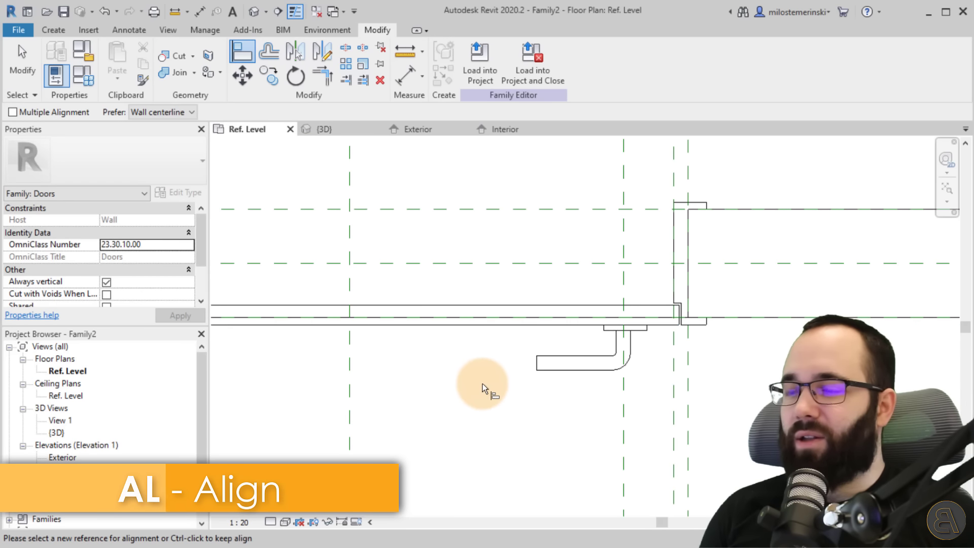
pyautogui.press('Escape')
# - Mirror a copy of the lever handle to the panel's opposite face about an axis drawn from the midpoint of the panel's thickness
pyautogui.click(537, 364)
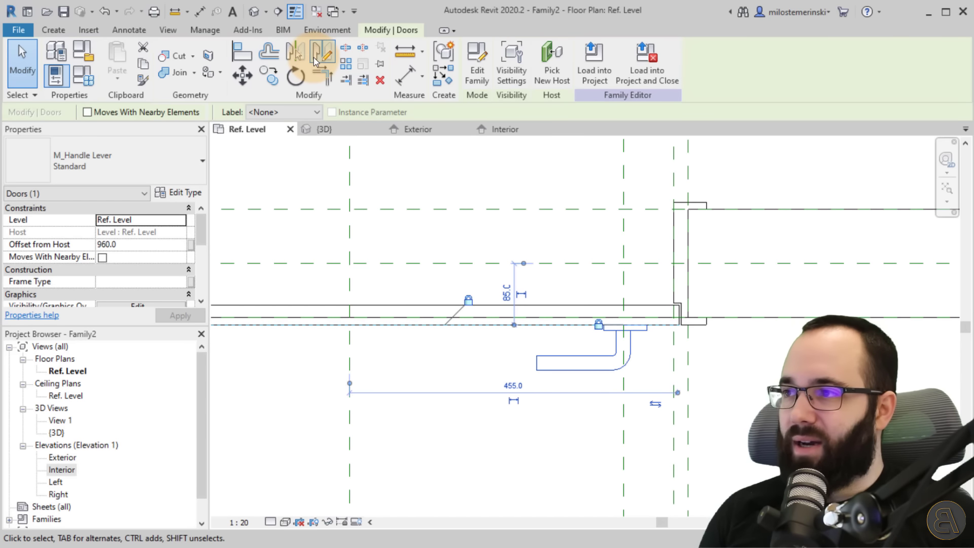
pyautogui.click(314, 59)
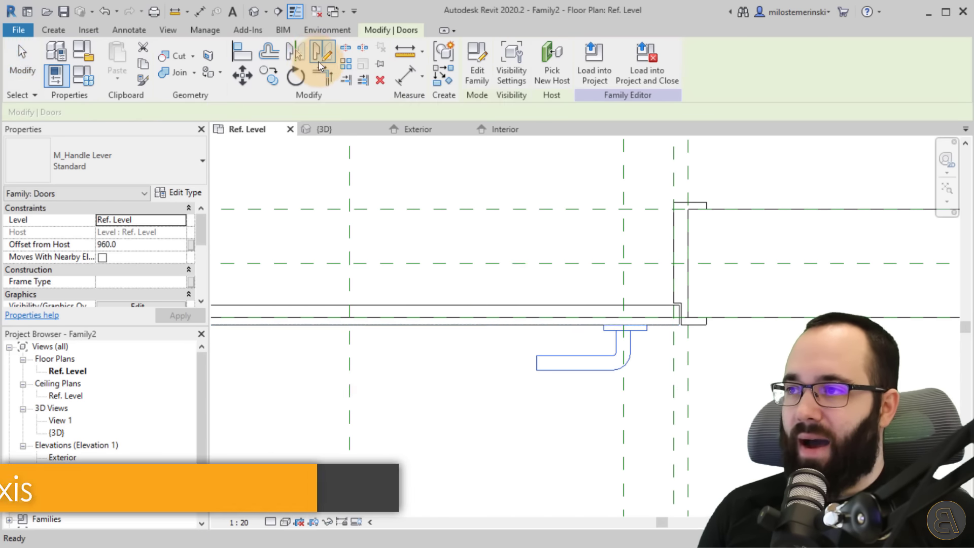
pyautogui.scroll(3, 677, 315)
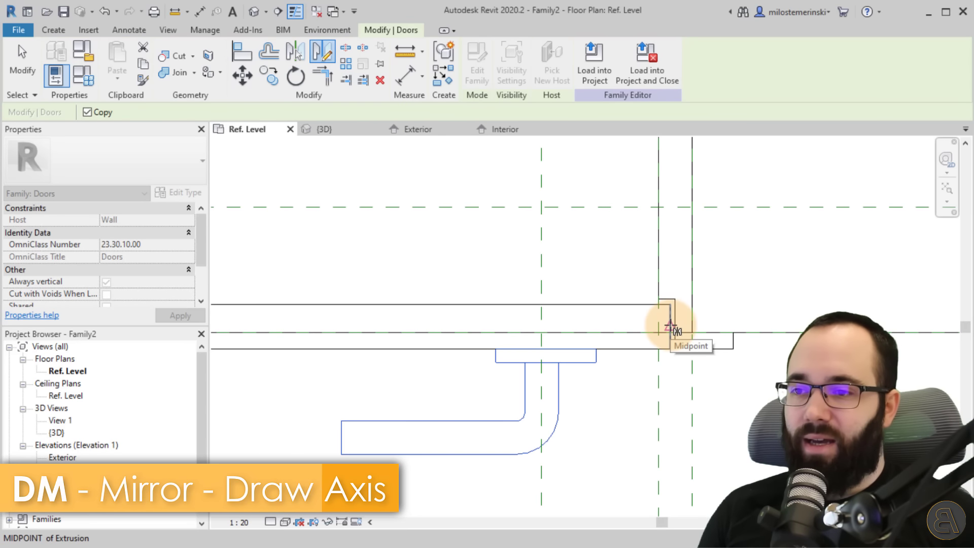
pyautogui.click(670, 326)
pyautogui.click(446, 326)
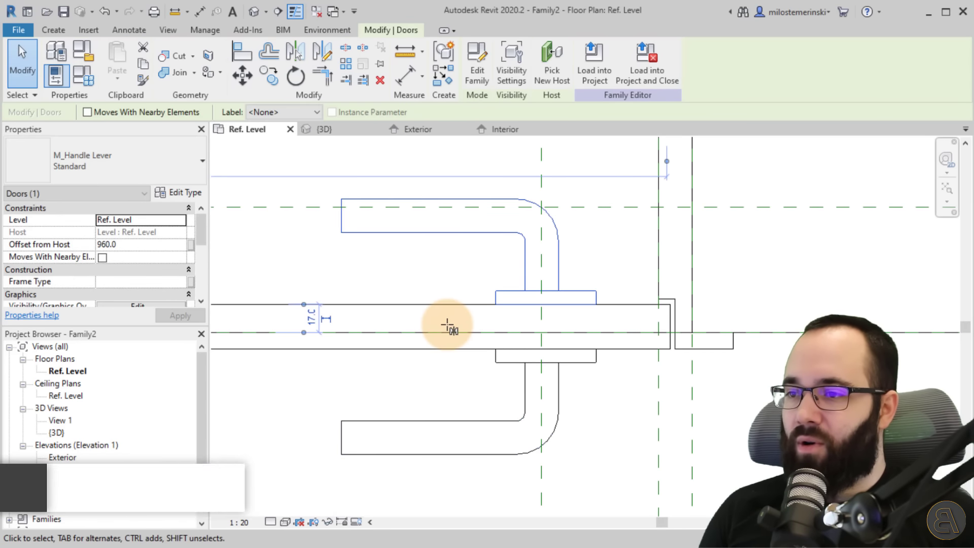
pyautogui.press('Escape')
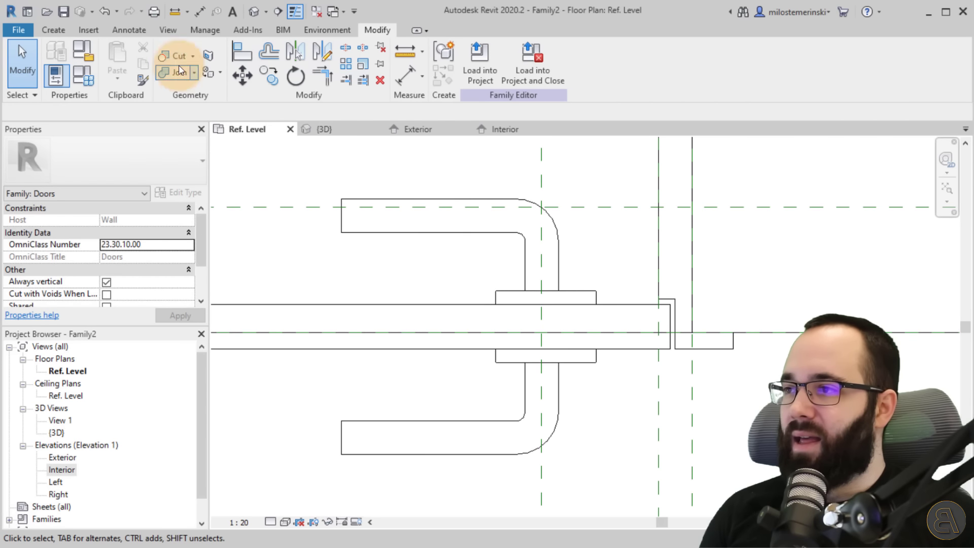
# - Align the mirrored handle's base plate to the panel's opposite face and lock the alignment
pyautogui.click(54, 30)
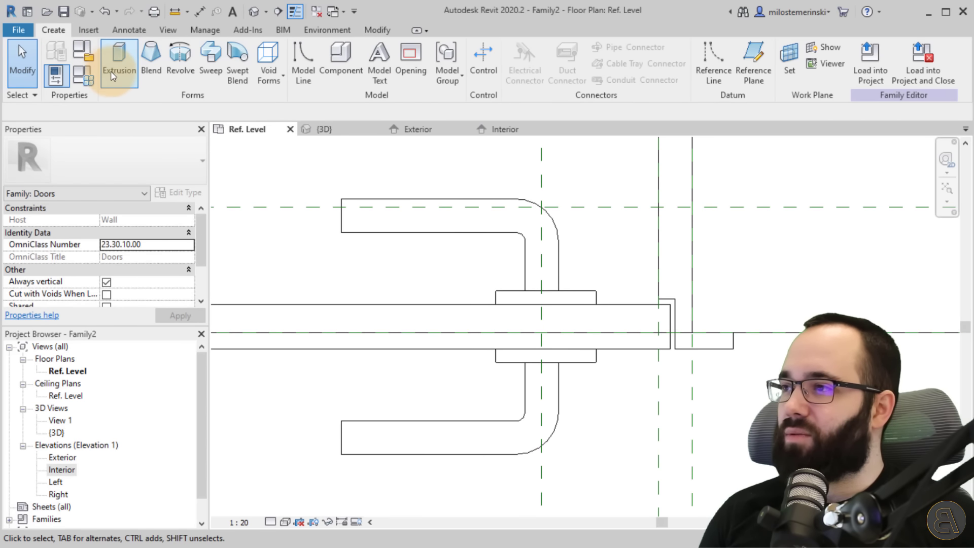
pyautogui.click(378, 30)
pyautogui.click(249, 62)
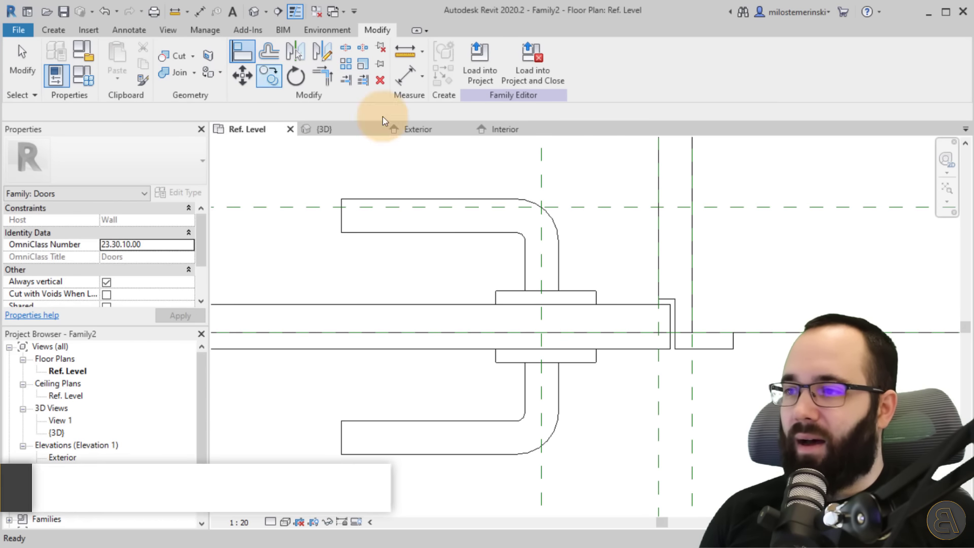
pyautogui.click(522, 304)
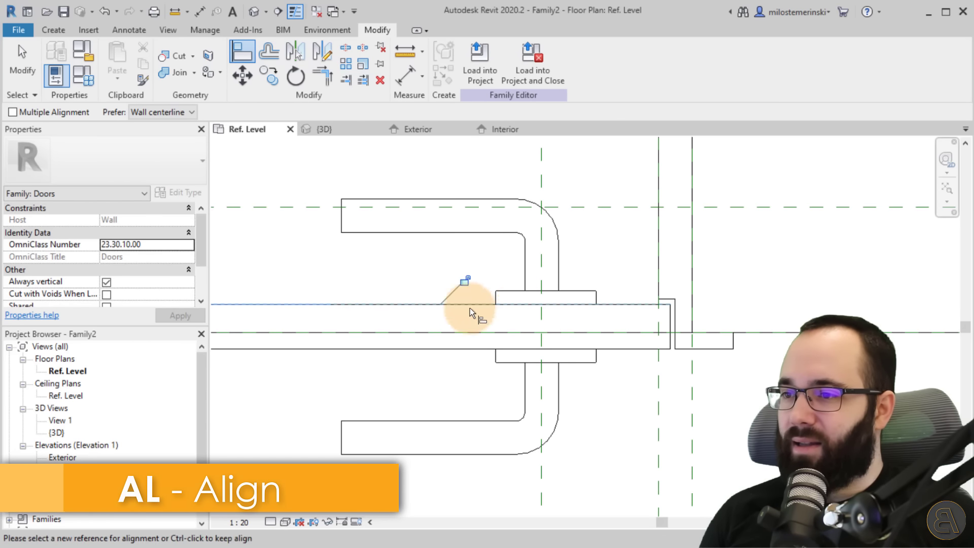
pyautogui.press('Escape')
pyautogui.press('Escape')
# - Examine the position of both lever handles in the plan, the Exterior elevation and the 3D view
pyautogui.scroll(-3, 467, 286)
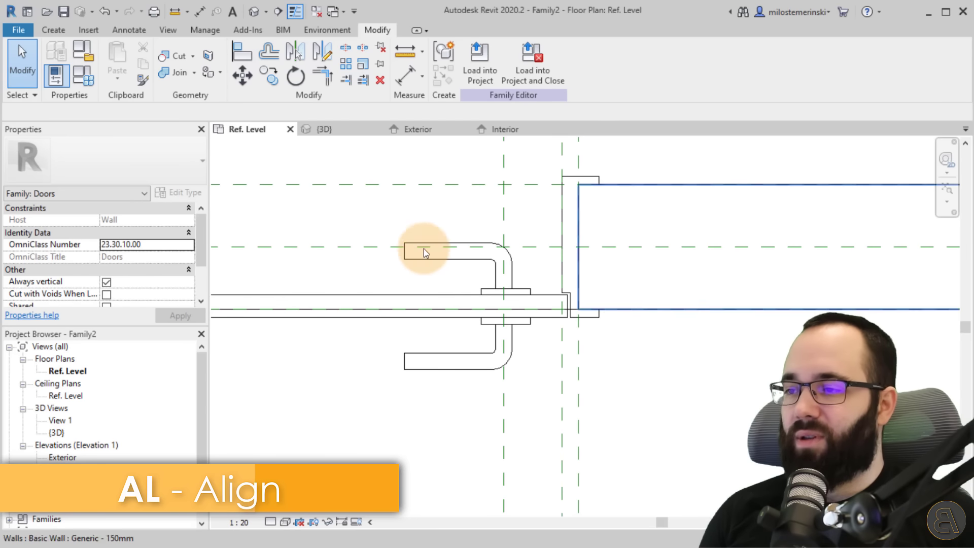
pyautogui.scroll(-2, 434, 284)
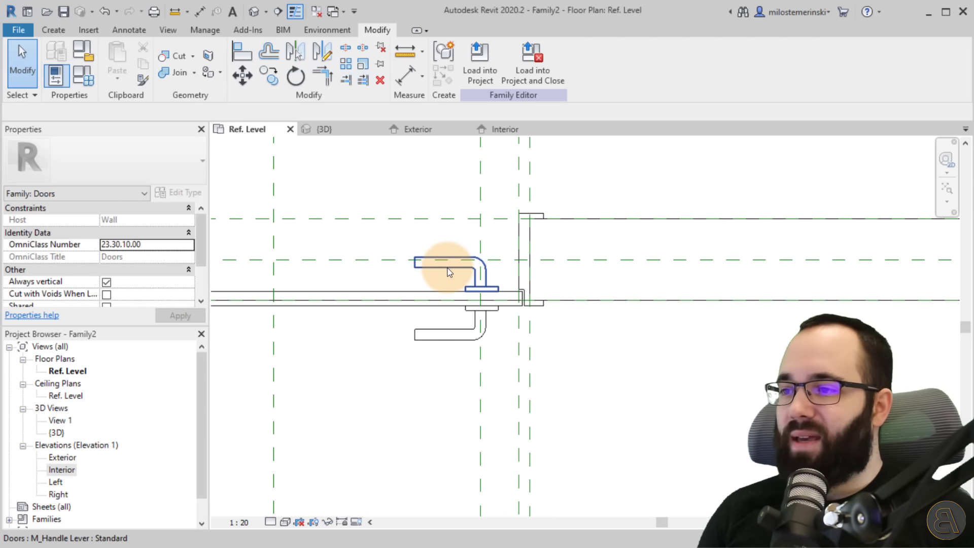
pyautogui.scroll(-3, 517, 281)
pyautogui.moveTo(430, 288); pyautogui.dragTo(429, 308, button='middle')
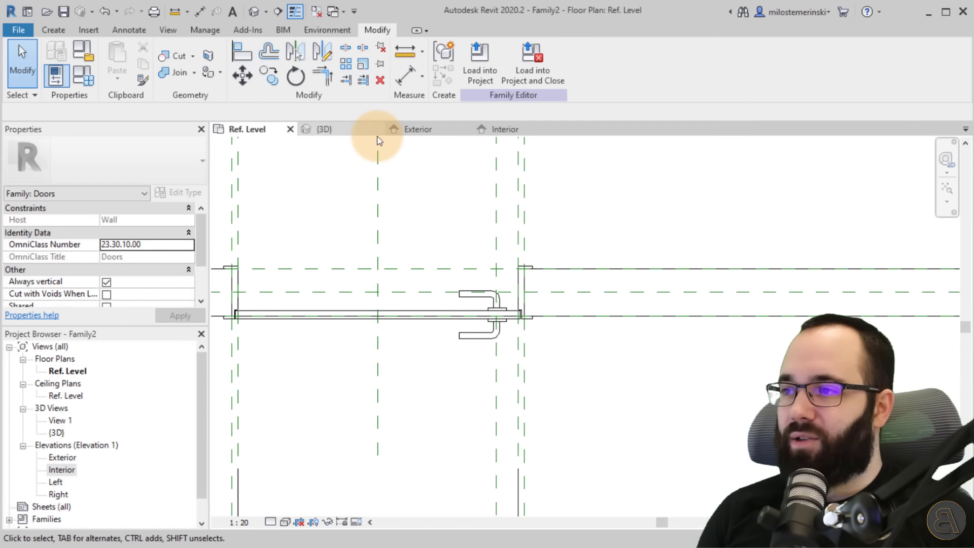
pyautogui.click(429, 131)
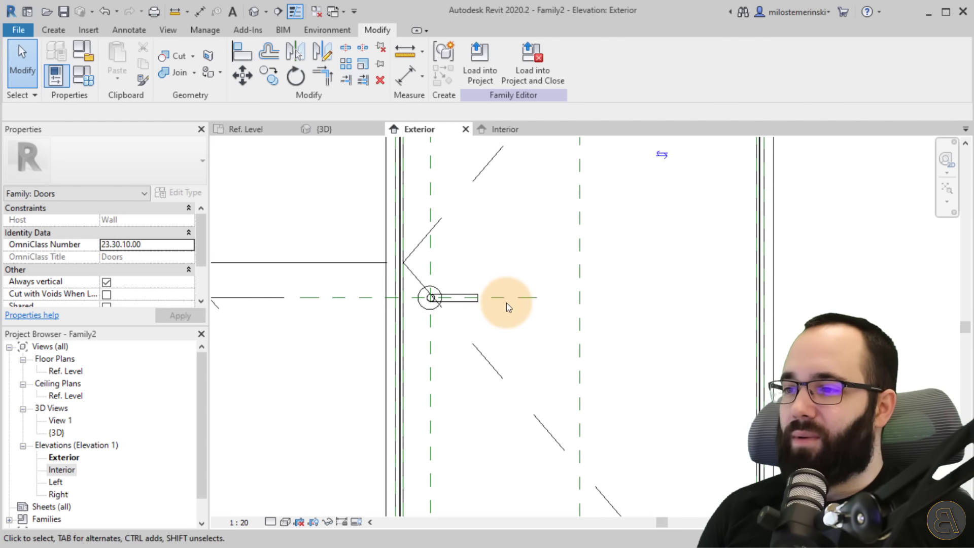
pyautogui.click(457, 297)
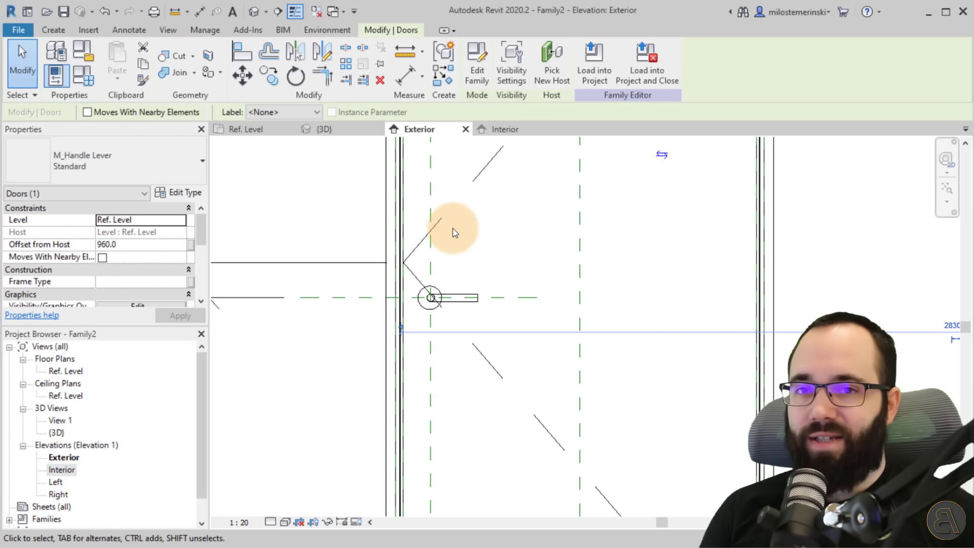
pyautogui.click(323, 129)
pyautogui.keyDown('shift'); pyautogui.moveTo(454, 315); pyautogui.dragTo(429, 263, button='middle'); pyautogui.keyUp('shift')
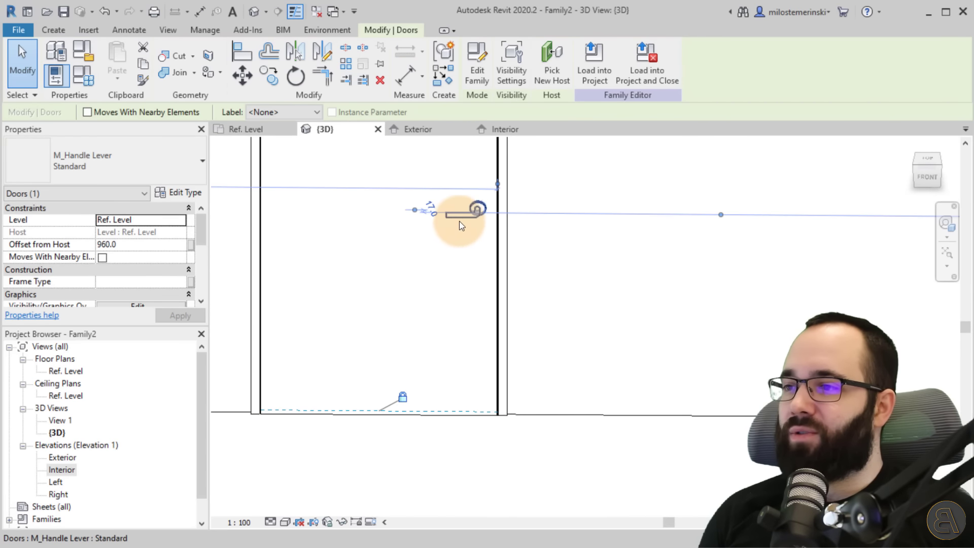
pyautogui.keyDown('shift'); pyautogui.moveTo(376, 291); pyautogui.dragTo(537, 315, button='middle'); pyautogui.keyUp('shift')
# - Temporarily hide the original, already constrained lever handle in the Exterior elevation
pyautogui.click(423, 131)
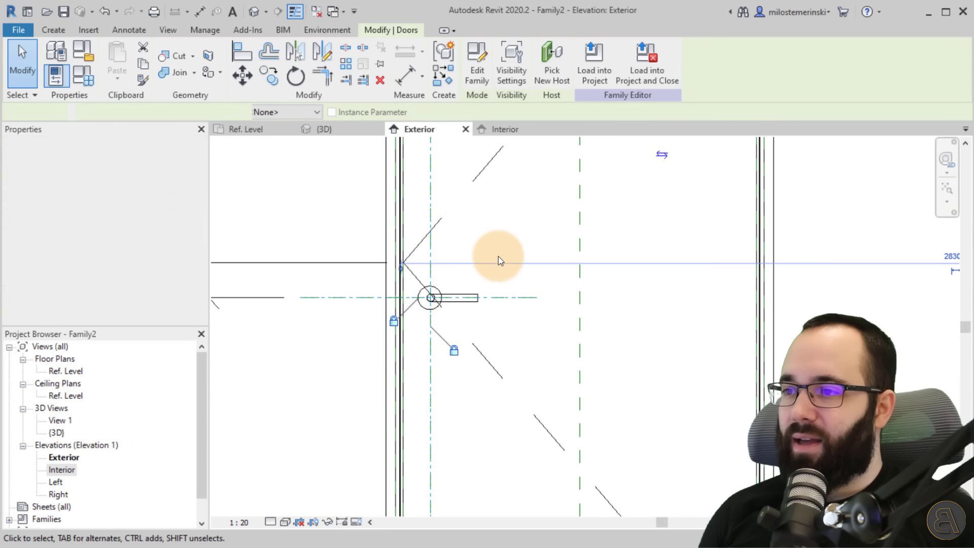
pyautogui.click(326, 523)
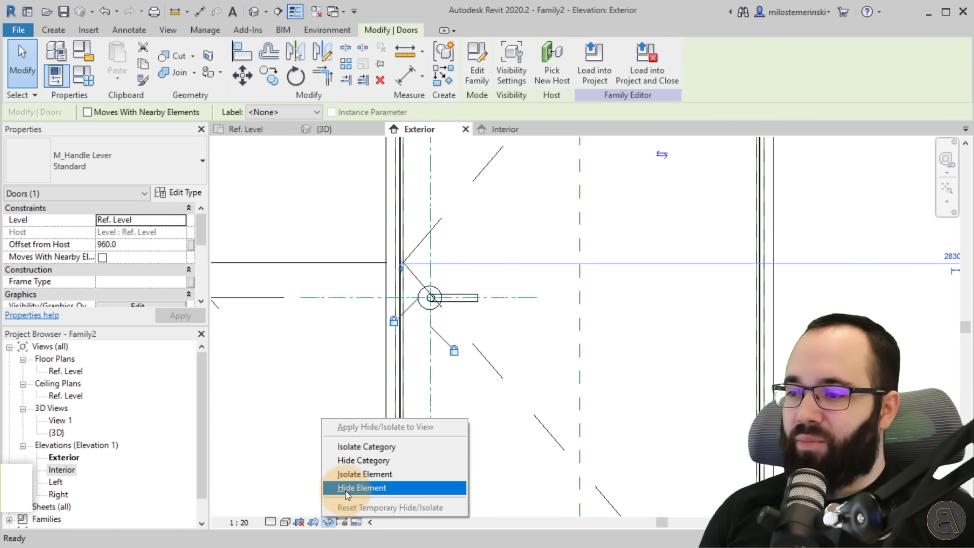
pyautogui.click(368, 489)
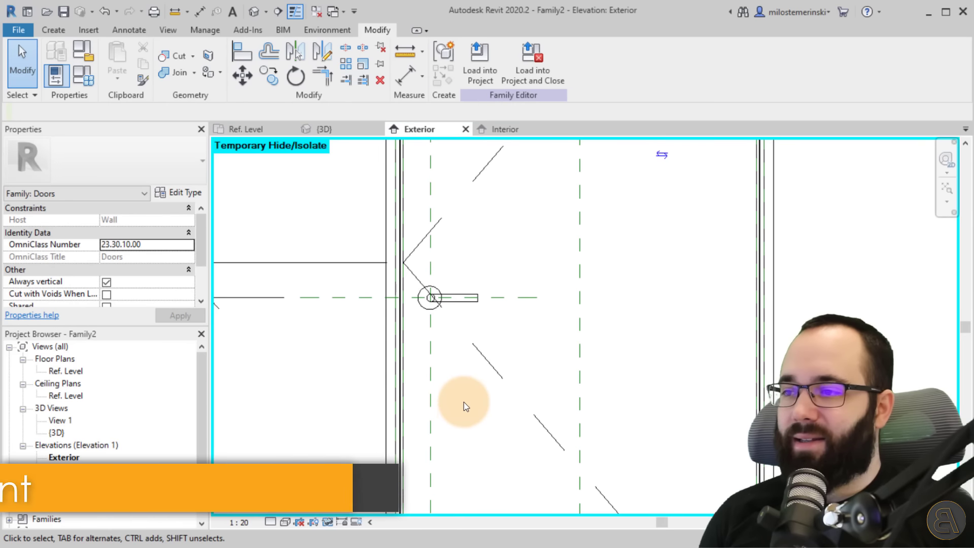
# - Align the mirrored lever handle's horizontal centreline to the horizontal handle reference plane in the Exterior elevation
pyautogui.click(459, 299)
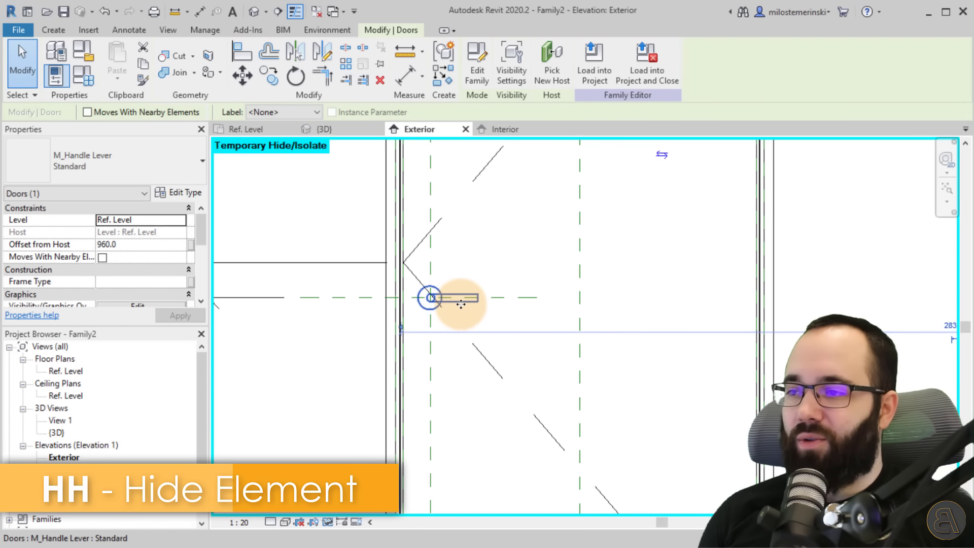
pyautogui.click(242, 52)
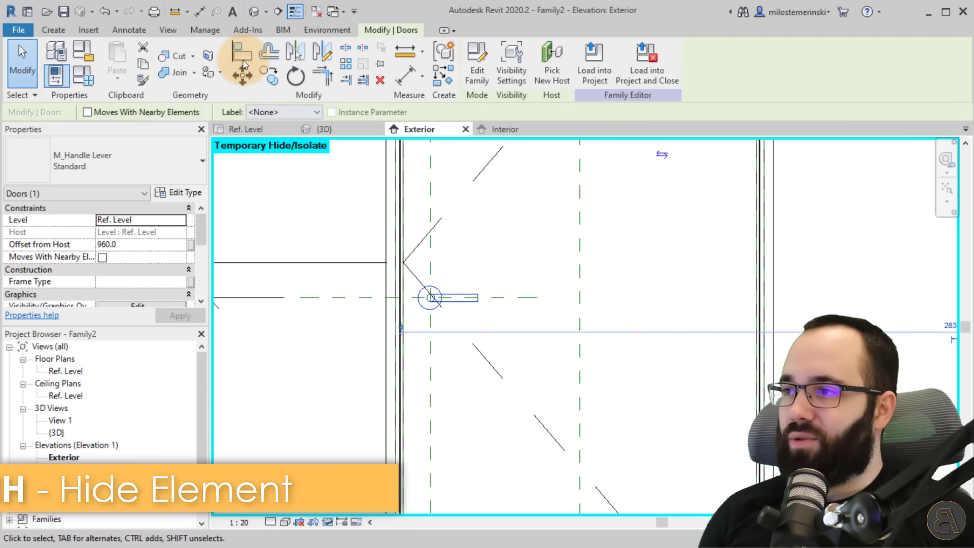
pyautogui.click(491, 295)
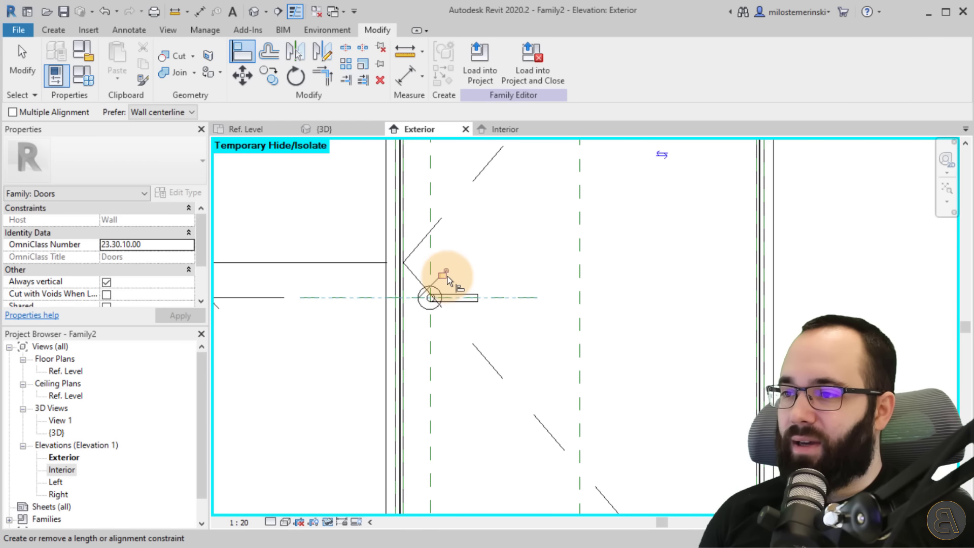
pyautogui.click(429, 300)
pyautogui.press('Escape')
pyautogui.press('Escape')
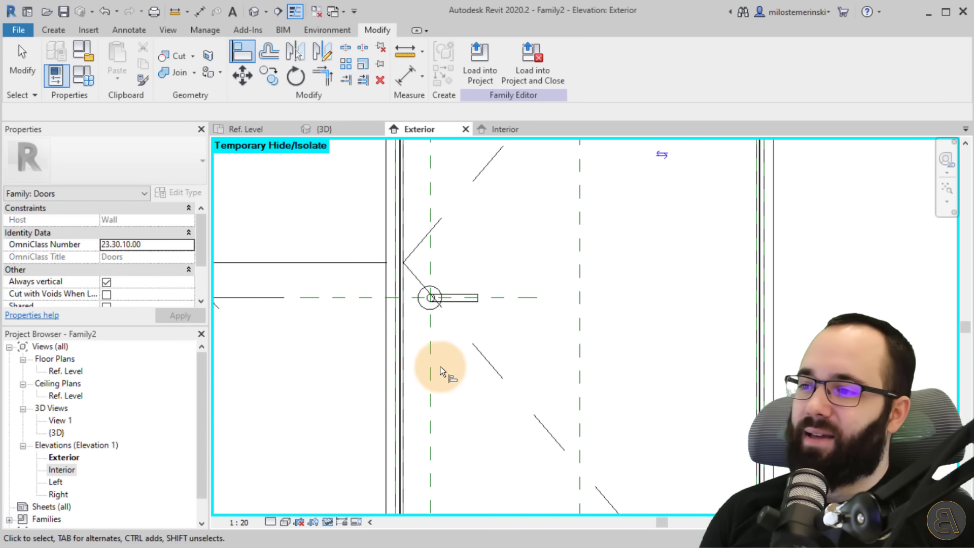
# - Reset the temporary hide in the Exterior elevation and check the handles from both sides of the door in 3D
pyautogui.click(328, 522)
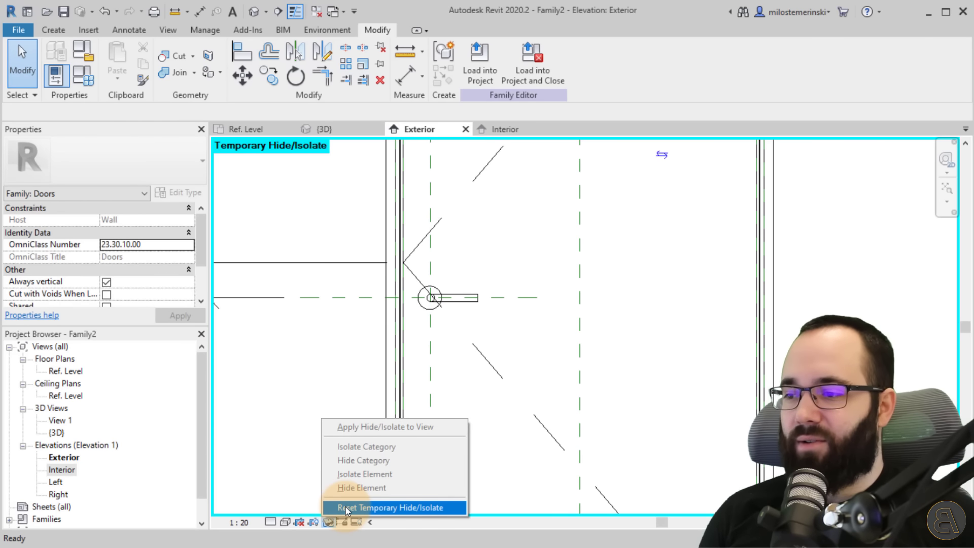
pyautogui.click(344, 507)
pyautogui.click(325, 129)
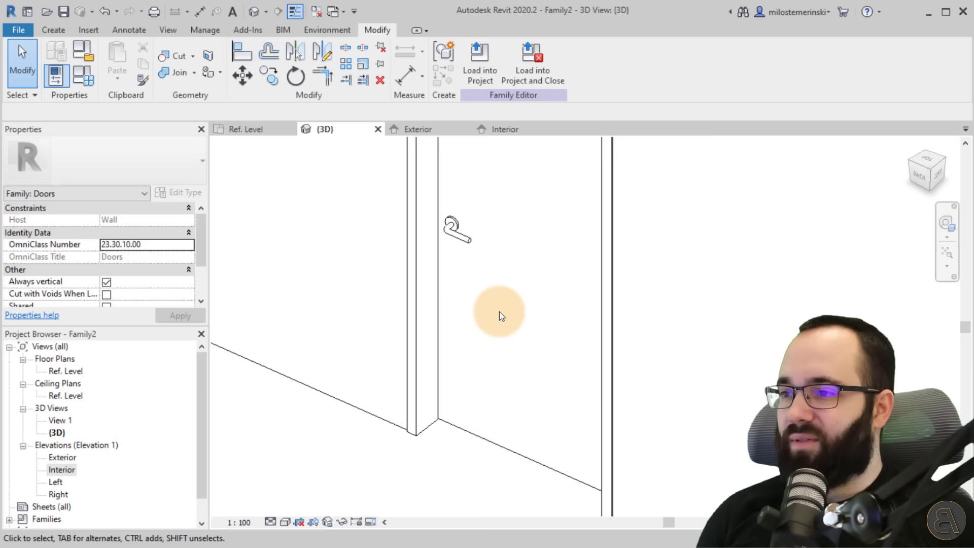
pyautogui.keyDown('shift'); pyautogui.moveTo(498, 315); pyautogui.dragTo(443, 223, button='middle'); pyautogui.keyUp('shift')
pyautogui.keyDown('shift'); pyautogui.moveTo(512, 268); pyautogui.dragTo(293, 272, button='middle'); pyautogui.keyUp('shift')
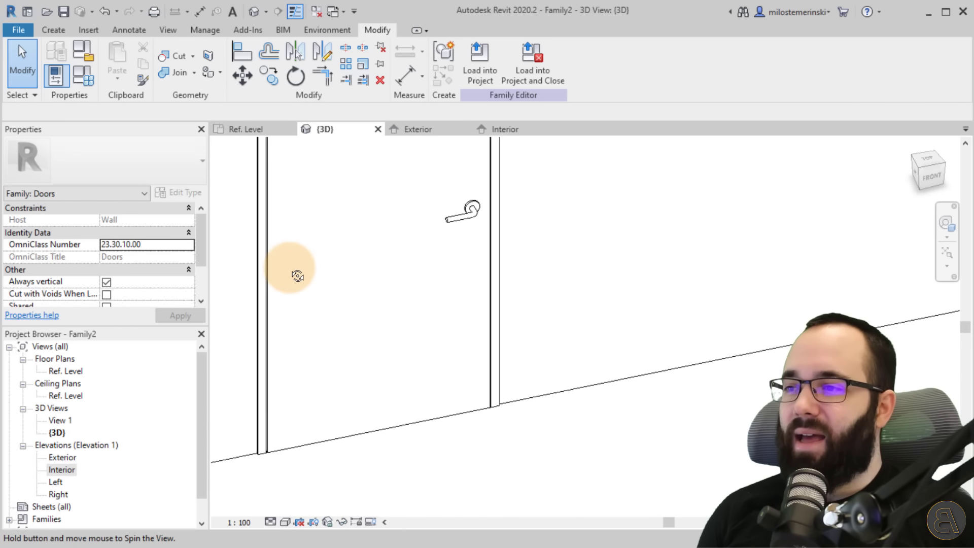
pyautogui.keyDown('shift'); pyautogui.moveTo(414, 296); pyautogui.dragTo(655, 320, button='middle'); pyautogui.keyUp('shift')
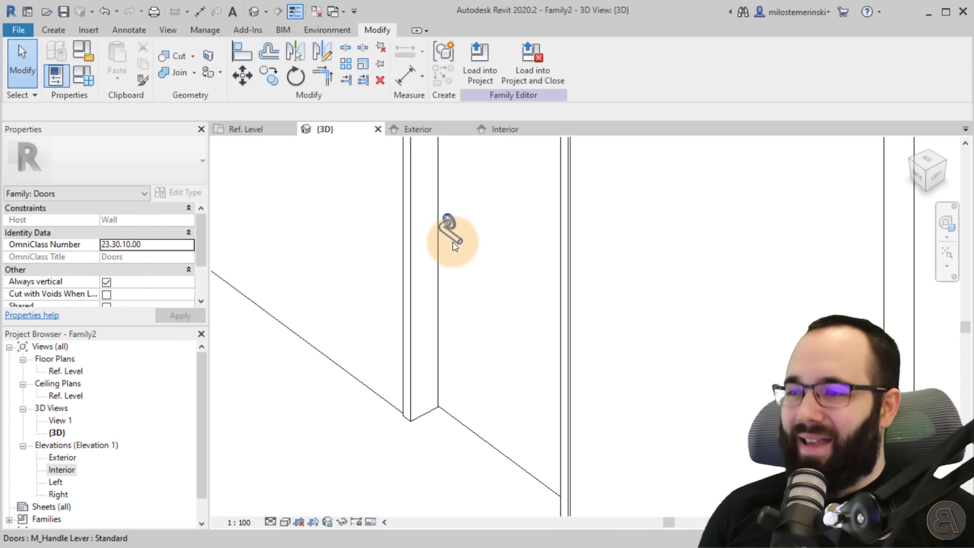
pyautogui.scroll(-2, 482, 312)
pyautogui.keyDown('shift'); pyautogui.moveTo(482, 311); pyautogui.dragTo(491, 370, button='middle'); pyautogui.keyUp('shift')
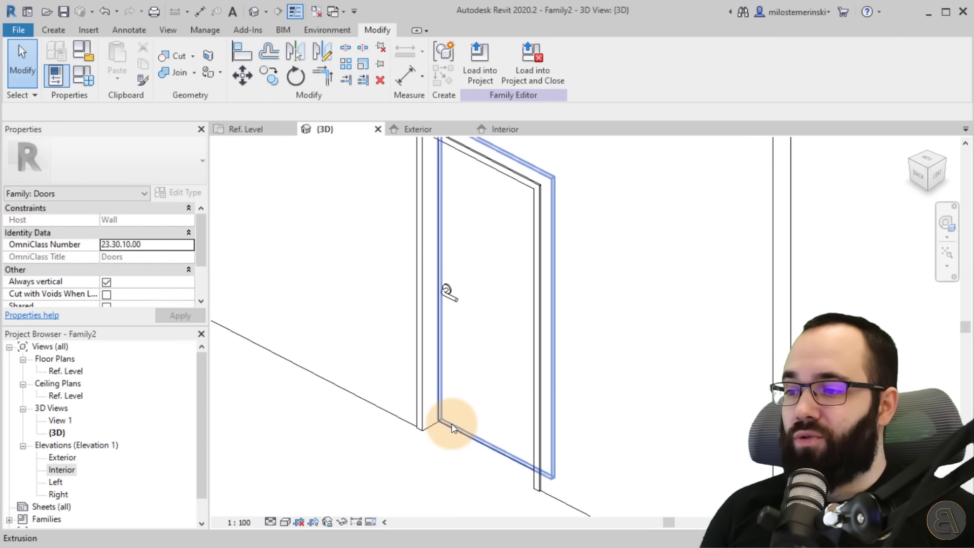
# - Assign the door frame sweep to the Frame/Mullion subcategory and apply the change
pyautogui.click(422, 424)
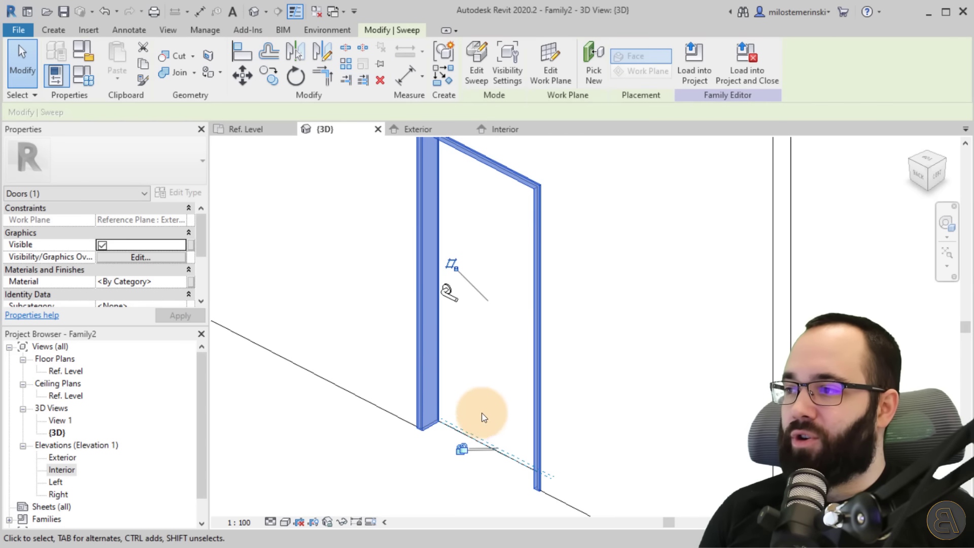
pyautogui.scroll(-2, 143, 259)
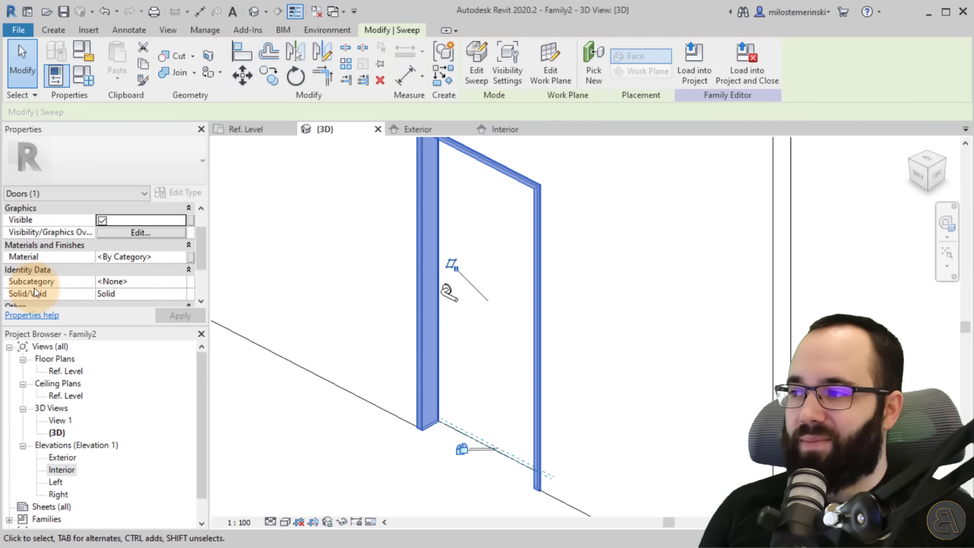
pyautogui.scroll(-2, 59, 282)
pyautogui.click(181, 257)
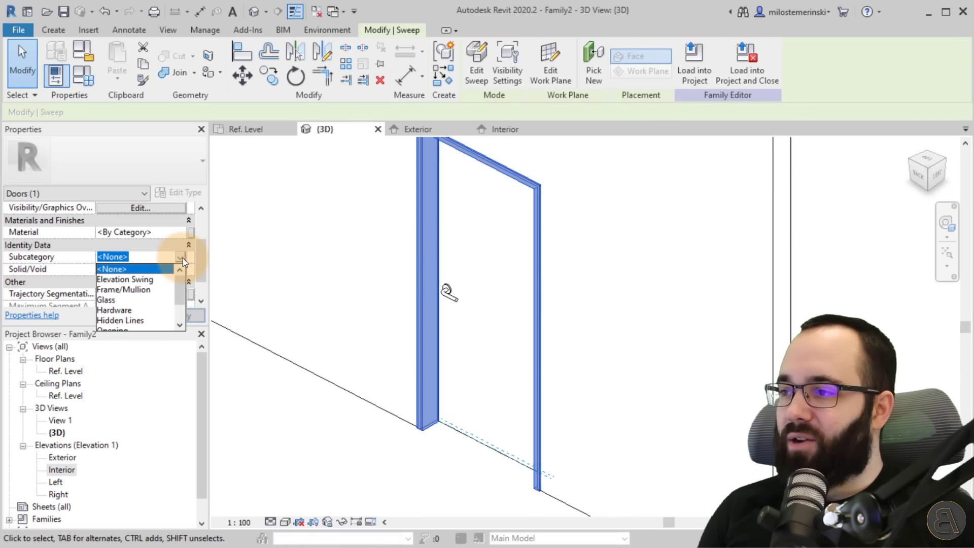
pyautogui.click(135, 292)
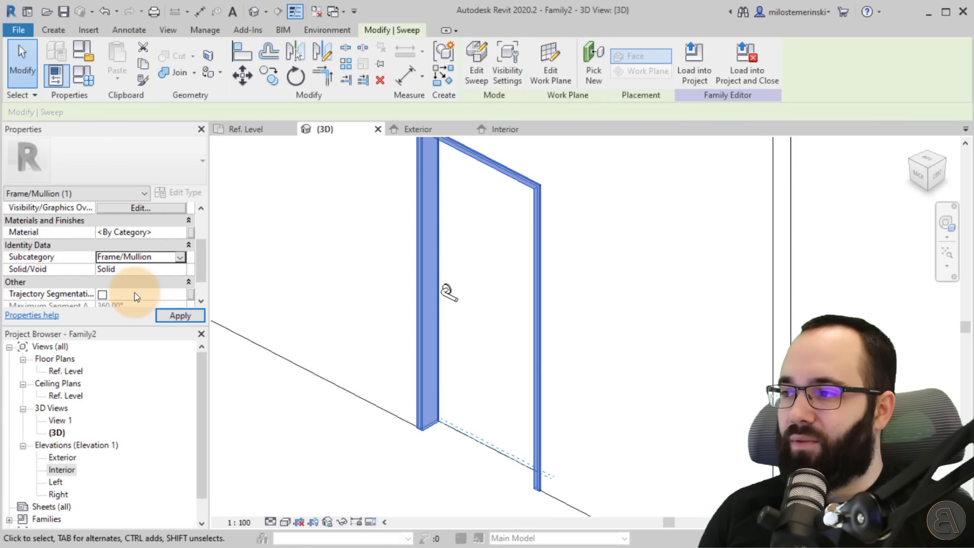
pyautogui.click(178, 315)
pyautogui.click(420, 455)
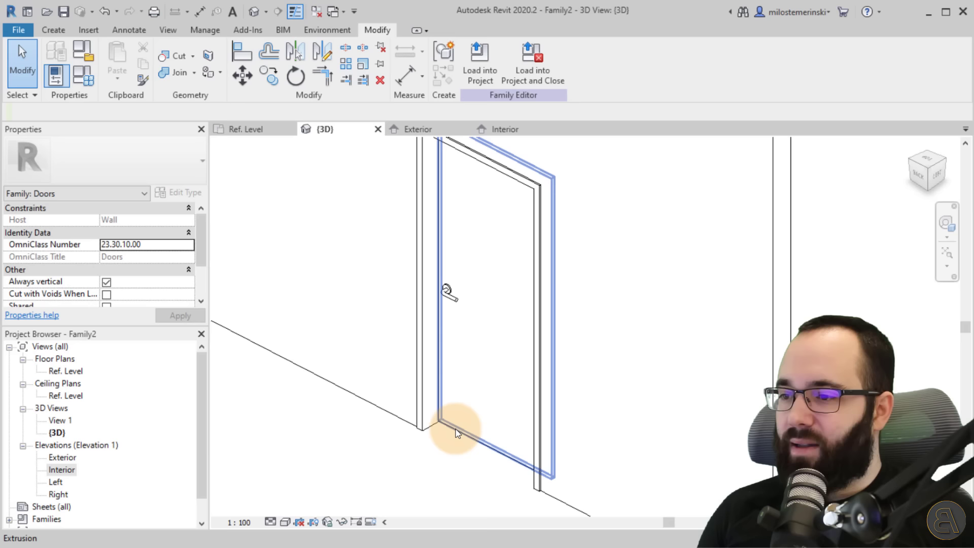
# - Assign the door panel extrusion to the Panel subcategory and apply the change
pyautogui.click(448, 442)
pyautogui.scroll(-4, 175, 256)
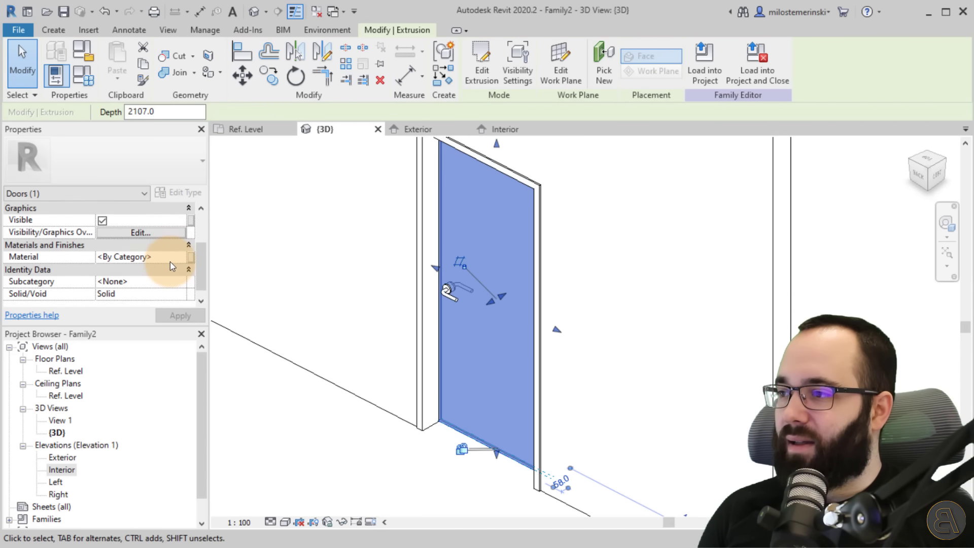
pyautogui.click(184, 270)
pyautogui.moveTo(182, 278); pyautogui.dragTo(179, 318)
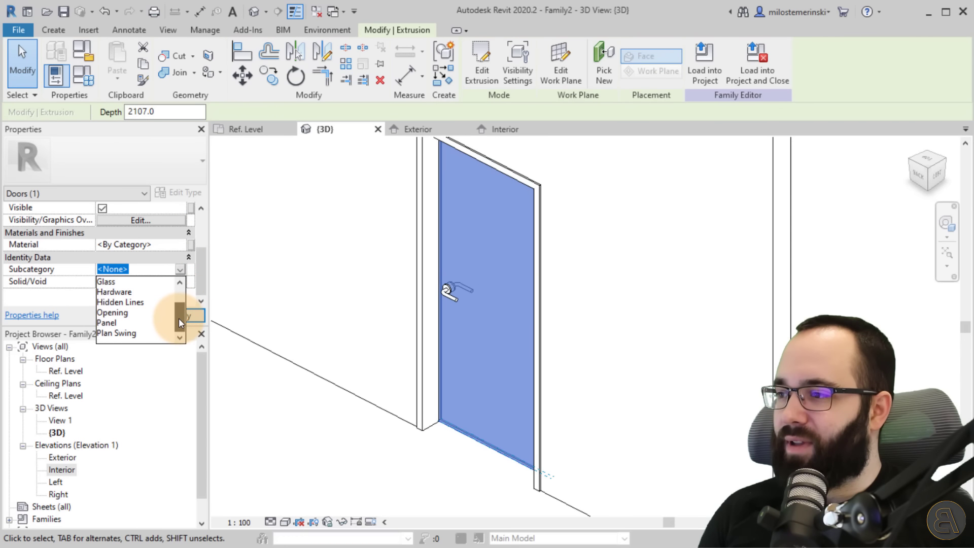
pyautogui.click(105, 323)
pyautogui.click(188, 316)
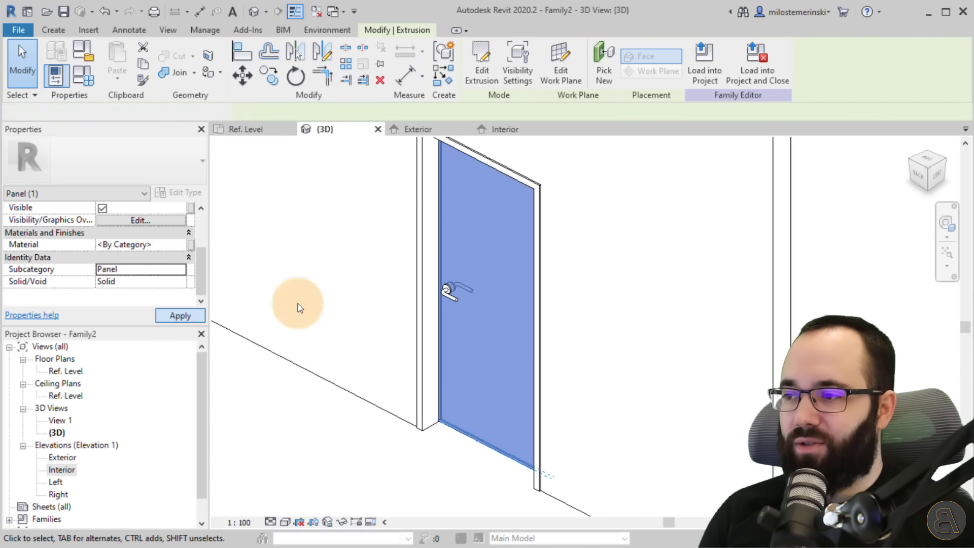
# - Review the lever handle's instance properties in the 3D view, then deselect it
pyautogui.click(446, 295)
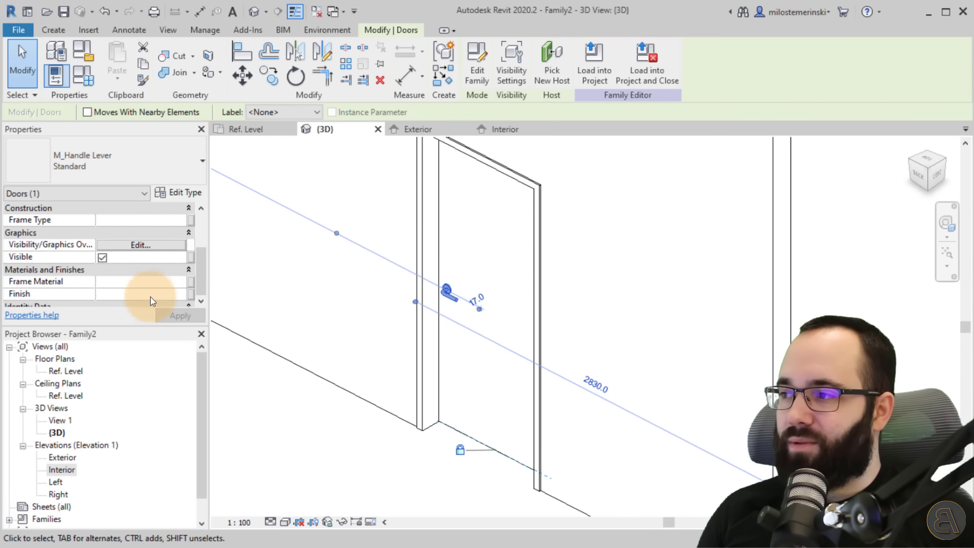
pyautogui.scroll(-3, 141, 305)
pyautogui.scroll(4, 148, 276)
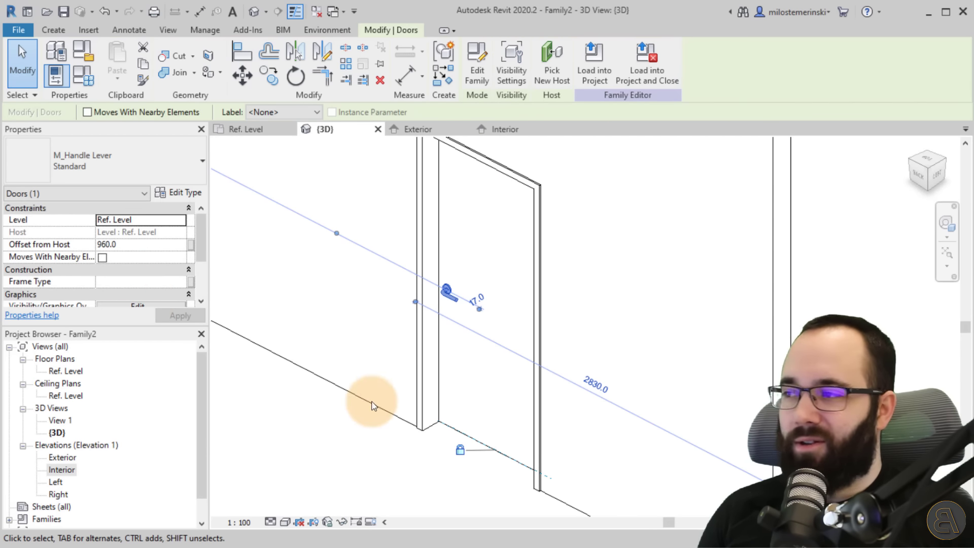
pyautogui.click(387, 457)
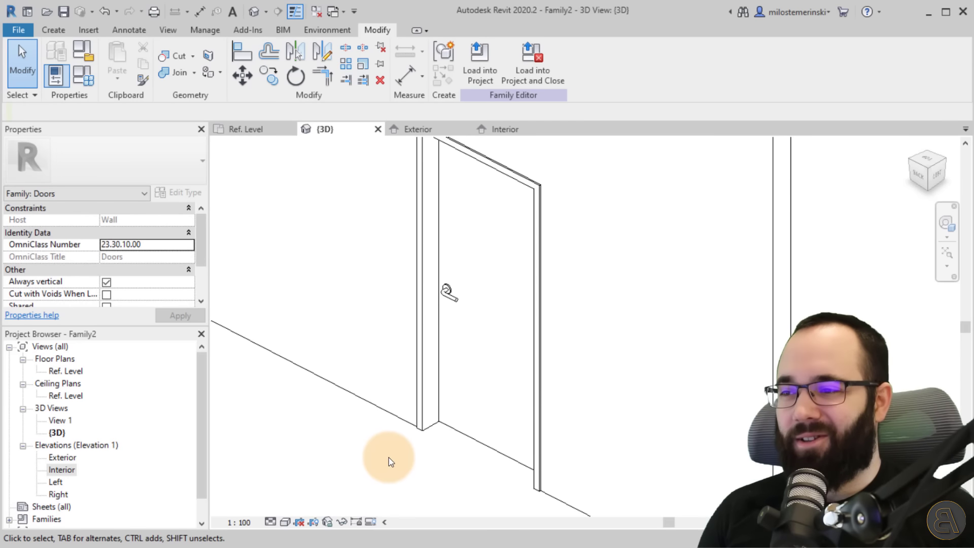
# - Associate the material of the door frame and panel with a new type parameter named Door Material under Materials and Finishes
pyautogui.click(421, 434)
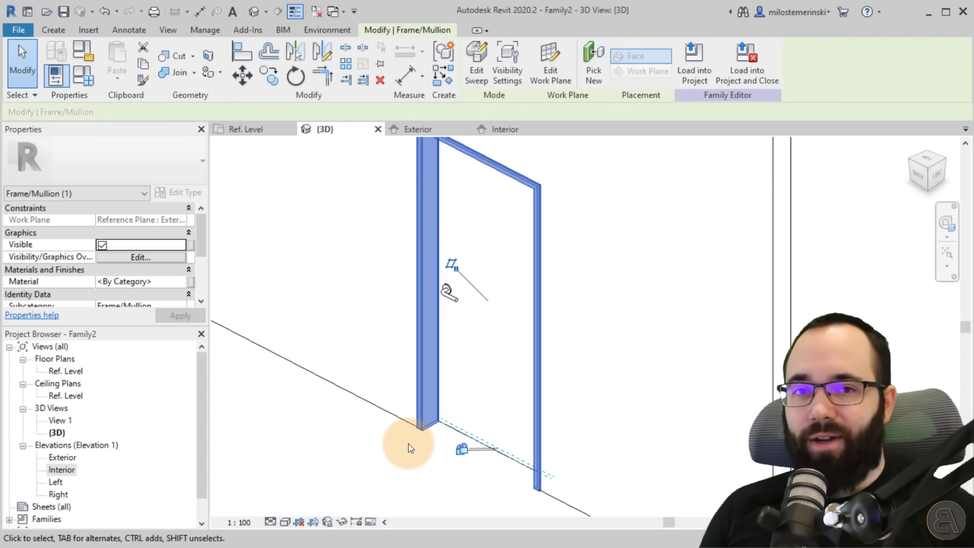
pyautogui.keyDown('ctrl'); pyautogui.click(448, 427); pyautogui.keyUp('ctrl')
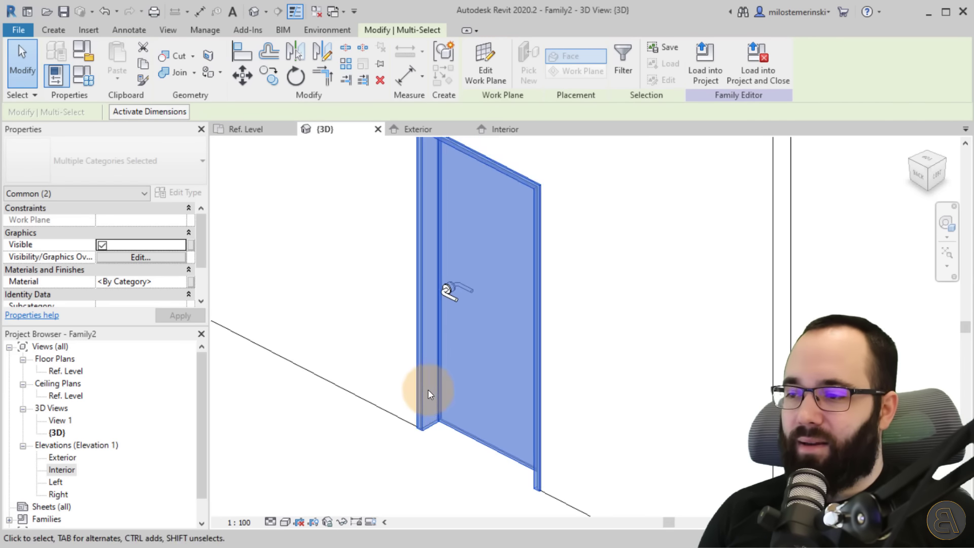
pyautogui.click(191, 283)
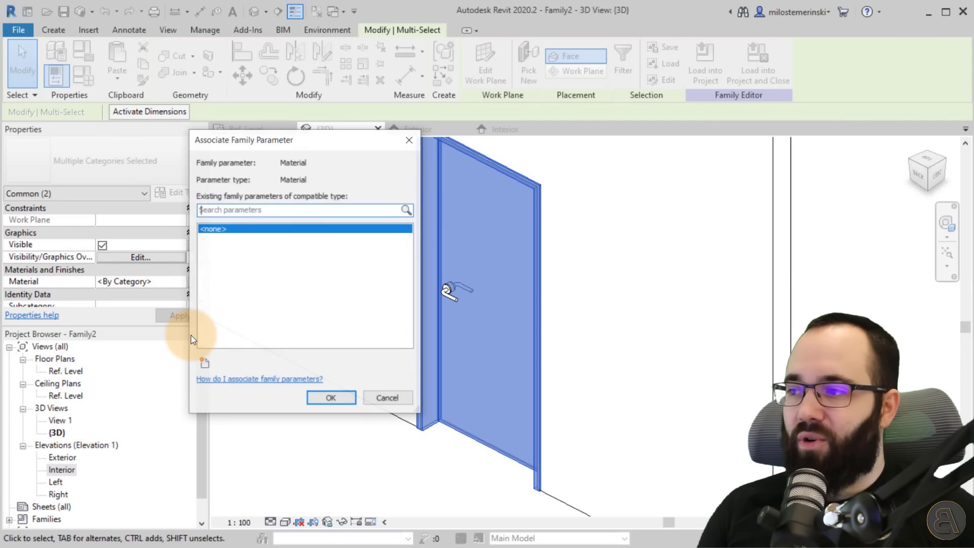
pyautogui.click(205, 364)
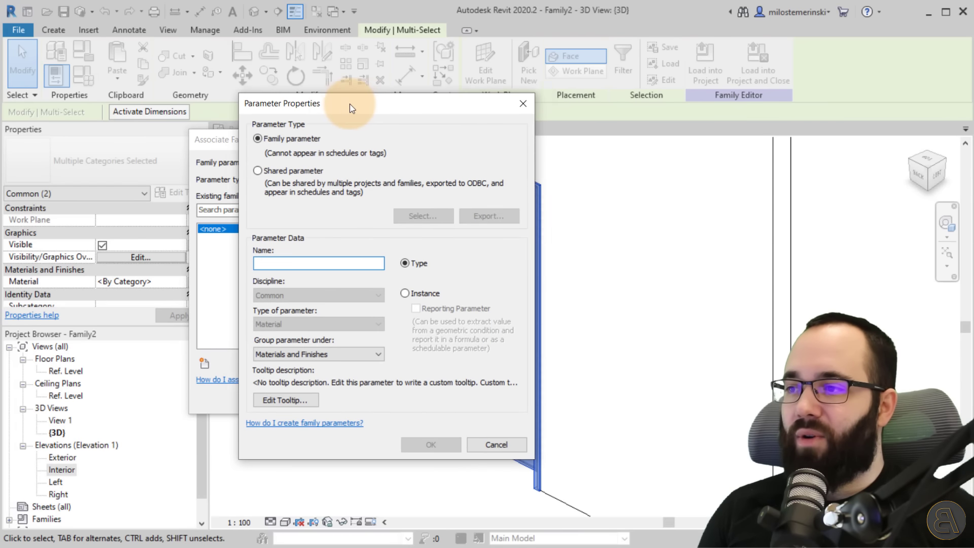
pyautogui.moveTo(350, 108); pyautogui.dragTo(343, 106)
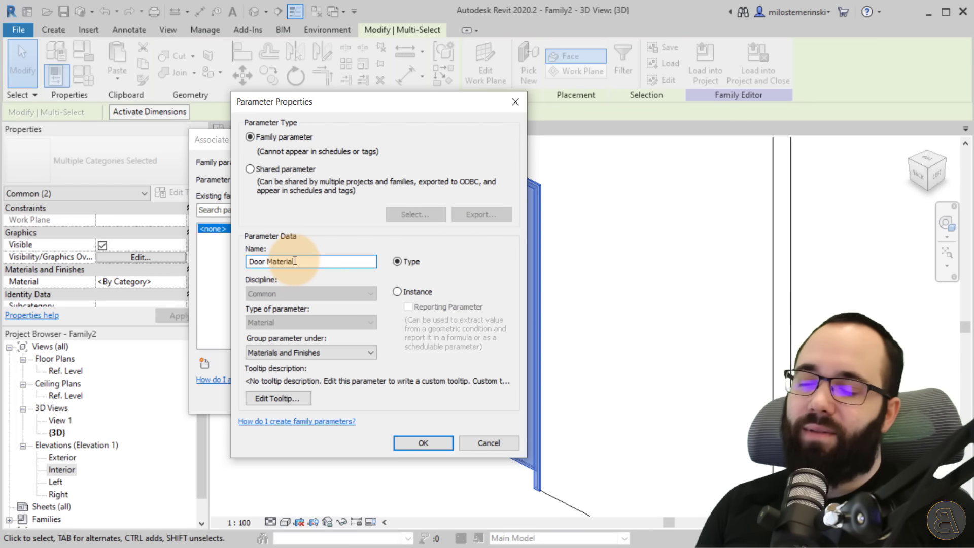
pyautogui.write('Door Materia')
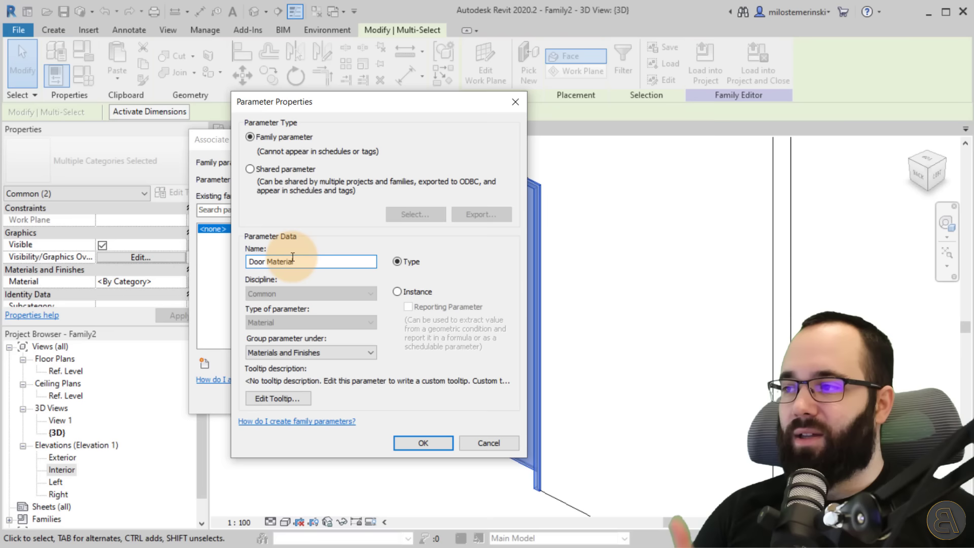
pyautogui.write('l')
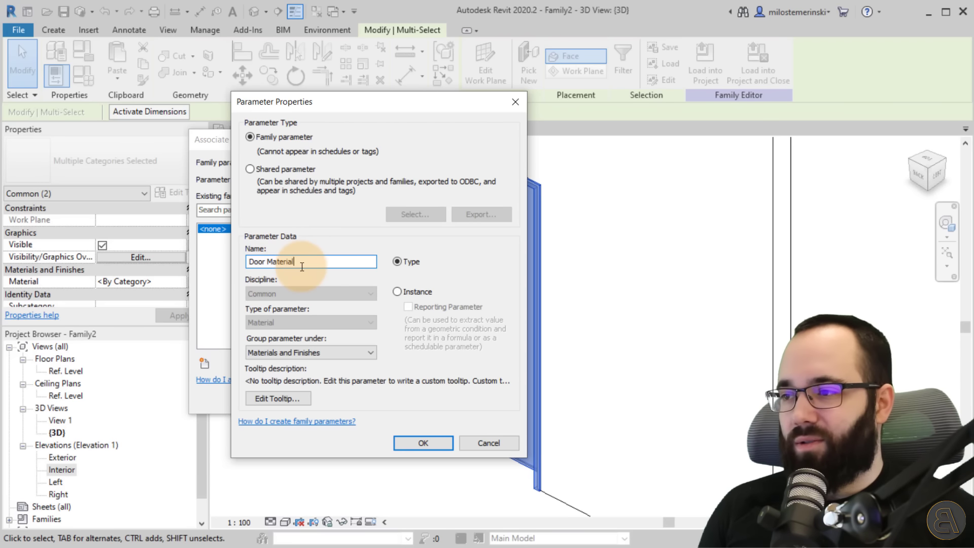
pyautogui.click(415, 442)
pyautogui.click(330, 399)
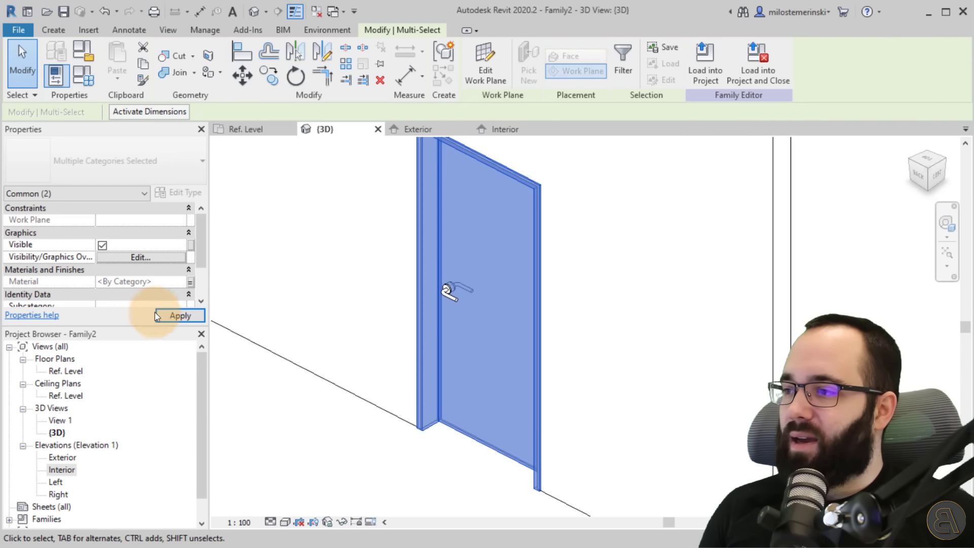
pyautogui.click(156, 315)
pyautogui.click(325, 425)
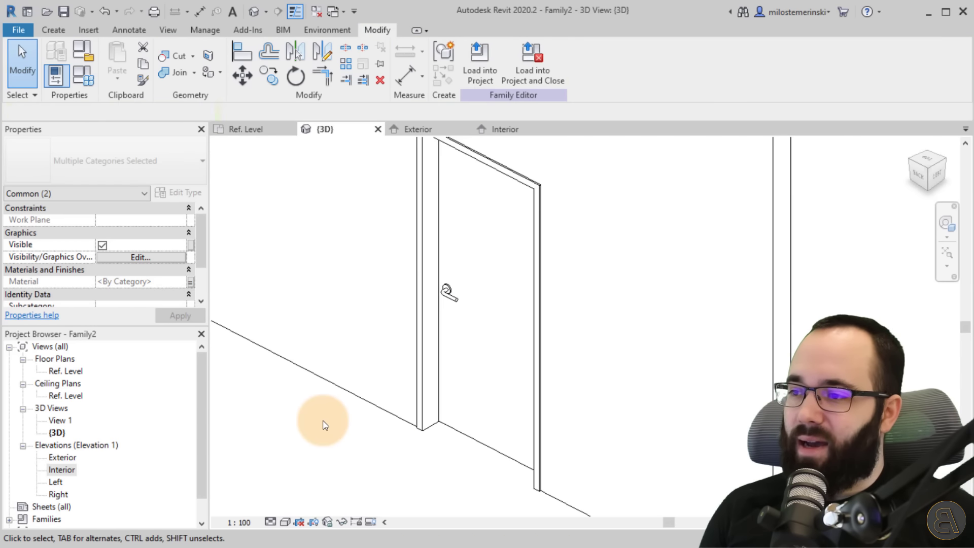
# - Lock the Offset parameter in the family types and apply the change
pyautogui.click(83, 76)
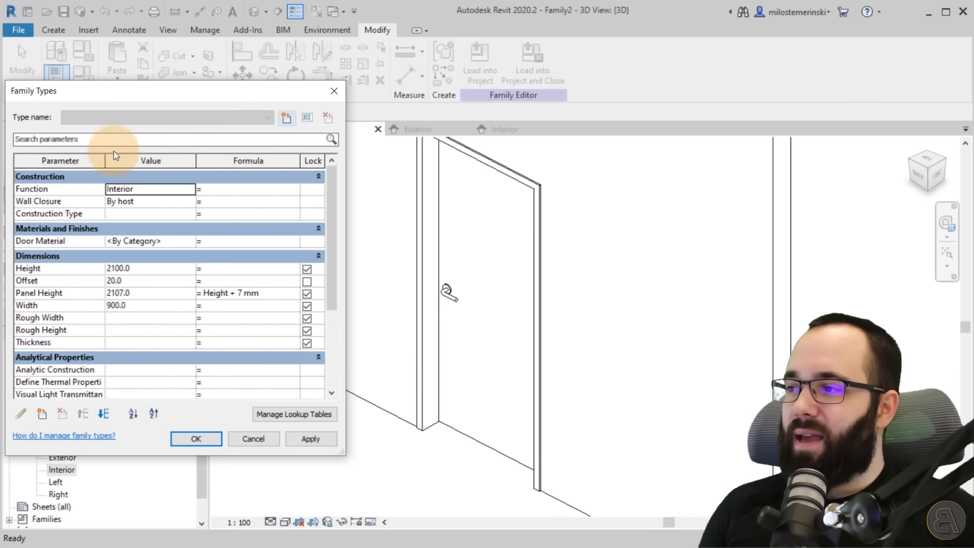
pyautogui.moveTo(129, 89); pyautogui.dragTo(191, 93)
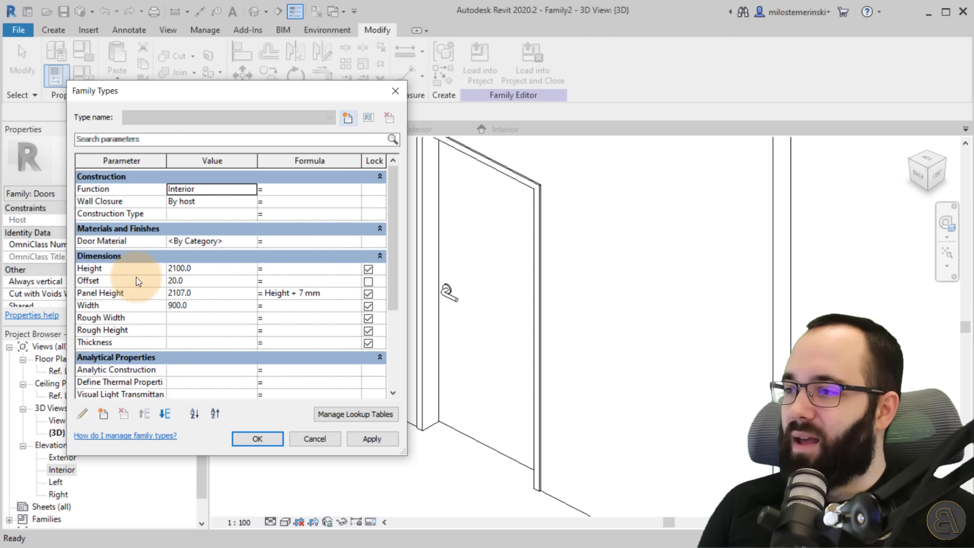
pyautogui.click(368, 281)
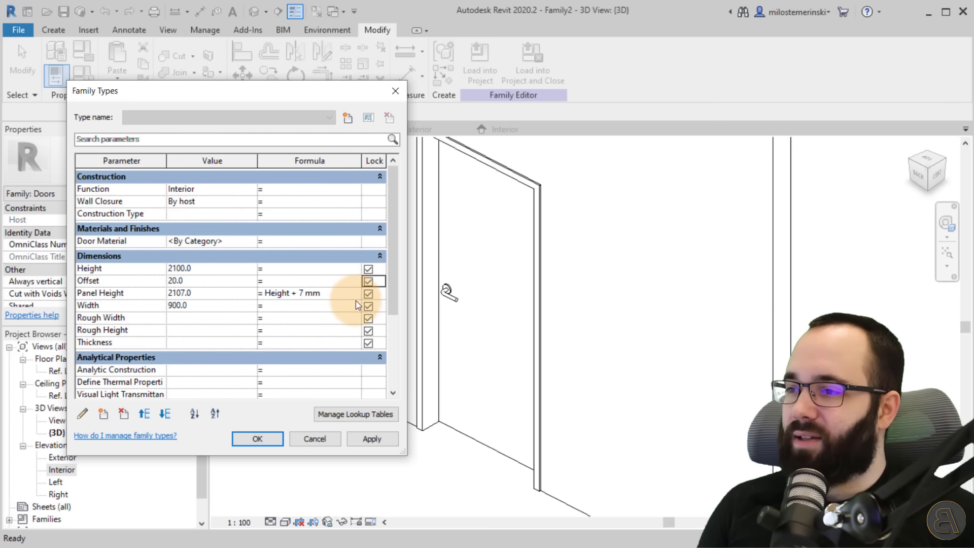
pyautogui.click(372, 438)
pyautogui.click(257, 439)
# - Examine the door in 3D and the Exterior elevation, and how its panel and handles are represented in the Ref. Level floor plan
pyautogui.keyDown('shift'); pyautogui.moveTo(441, 329); pyautogui.dragTo(488, 322, button='middle'); pyautogui.keyUp('shift')
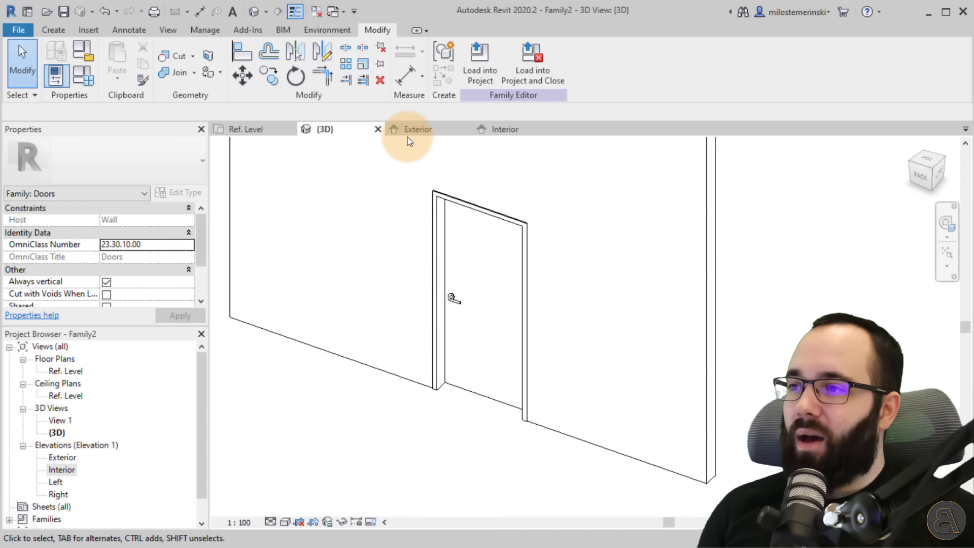
pyautogui.click(418, 129)
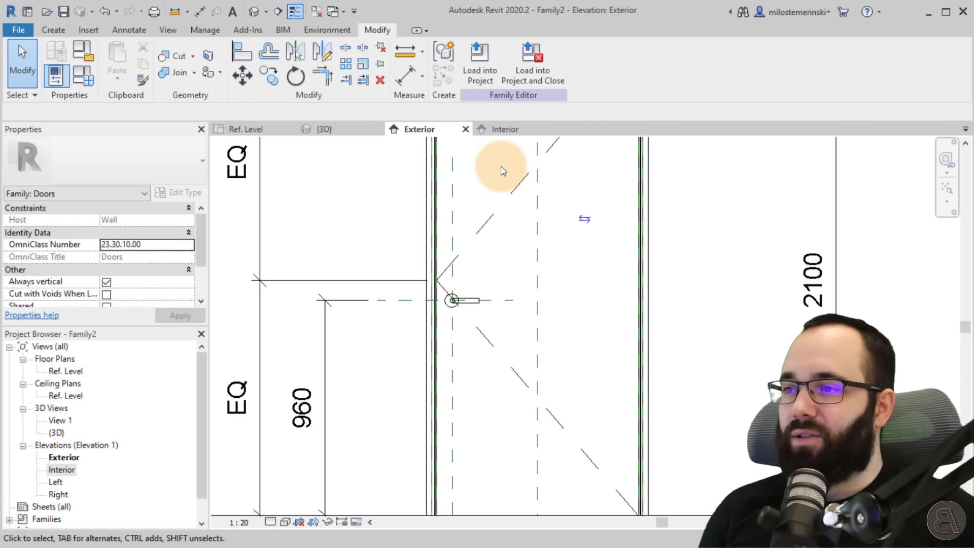
pyautogui.click(246, 129)
pyautogui.scroll(-3, 430, 304)
pyautogui.moveTo(431, 304); pyautogui.dragTo(430, 403, button='middle')
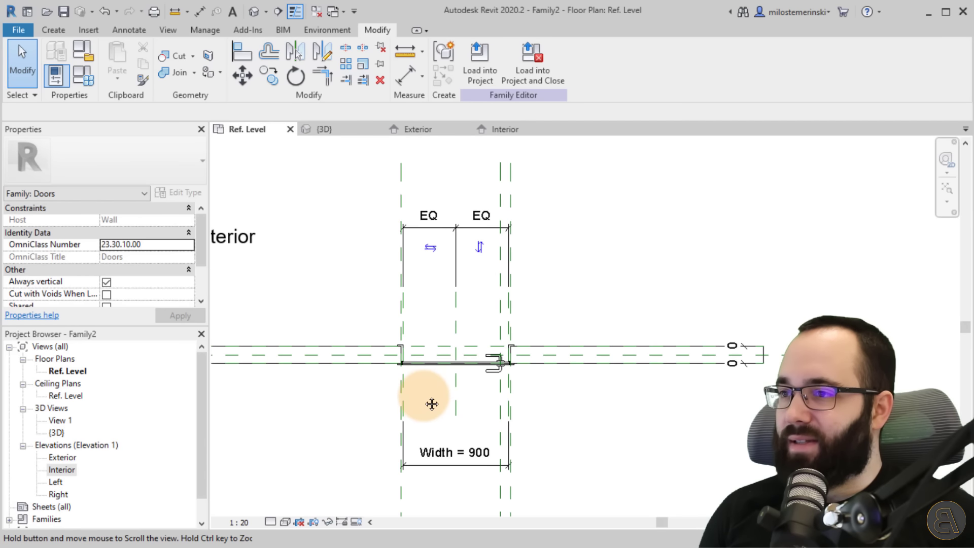
pyautogui.scroll(3, 429, 359)
pyautogui.scroll(-2, 449, 383)
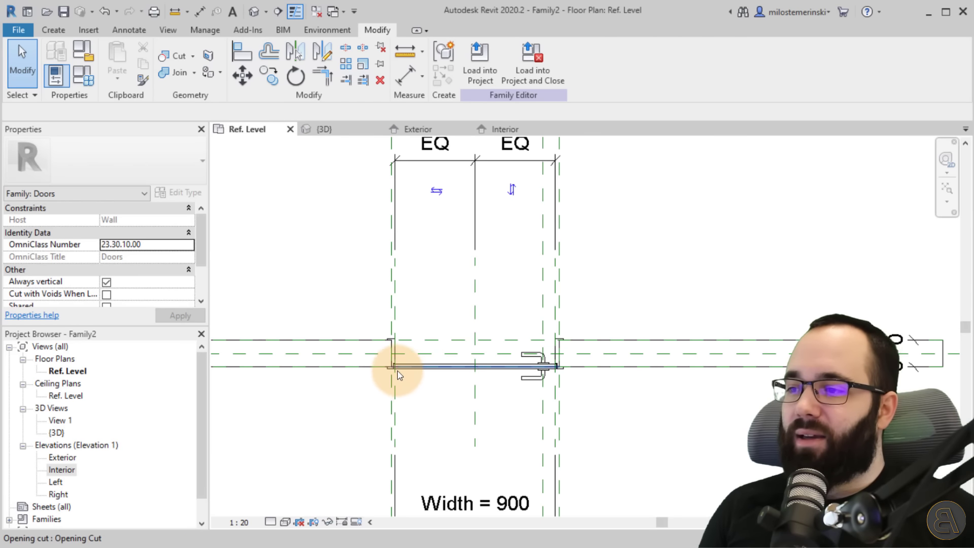
pyautogui.scroll(5, 397, 370)
pyautogui.scroll(-5, 420, 305)
pyautogui.moveTo(422, 373); pyautogui.dragTo(430, 266, button='middle')
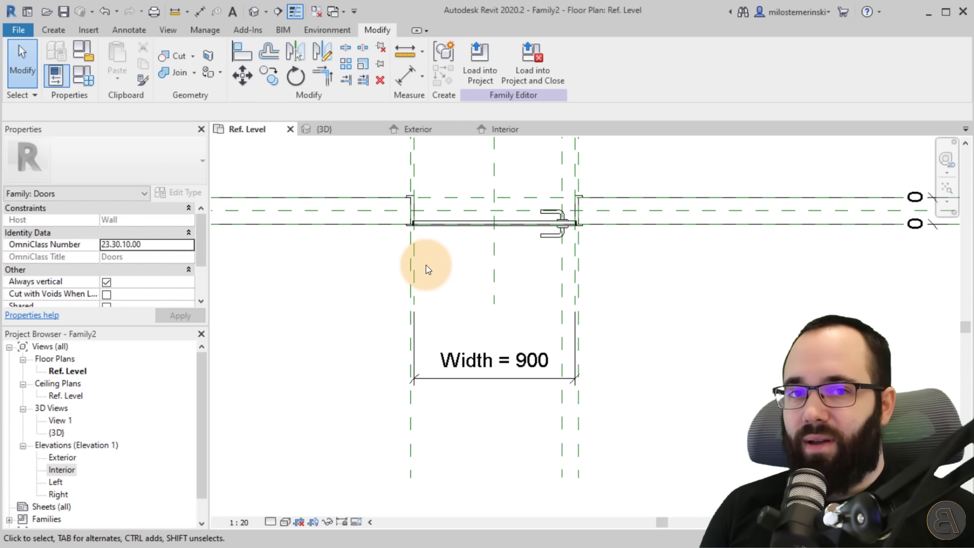
pyautogui.scroll(-1, 416, 236)
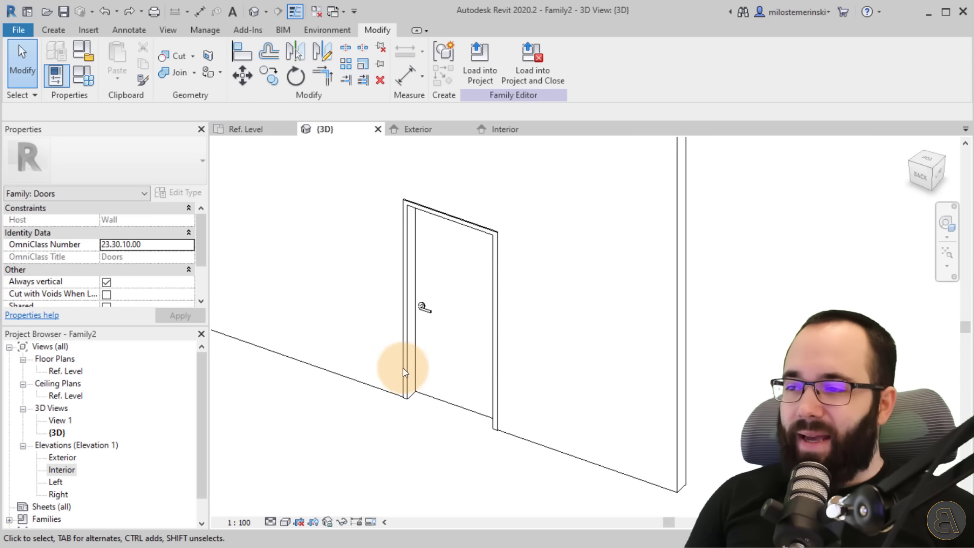
pyautogui.click(243, 130)
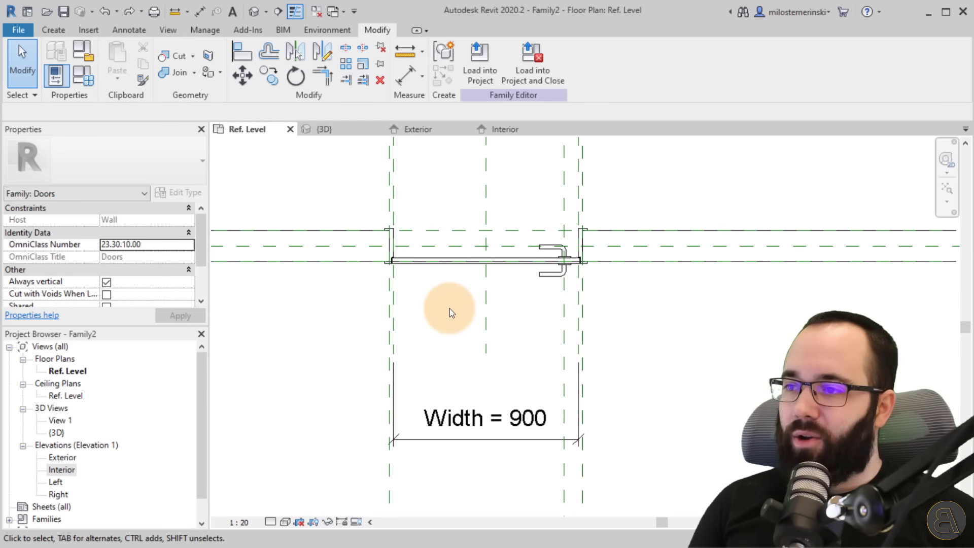
pyautogui.scroll(-2, 450, 299)
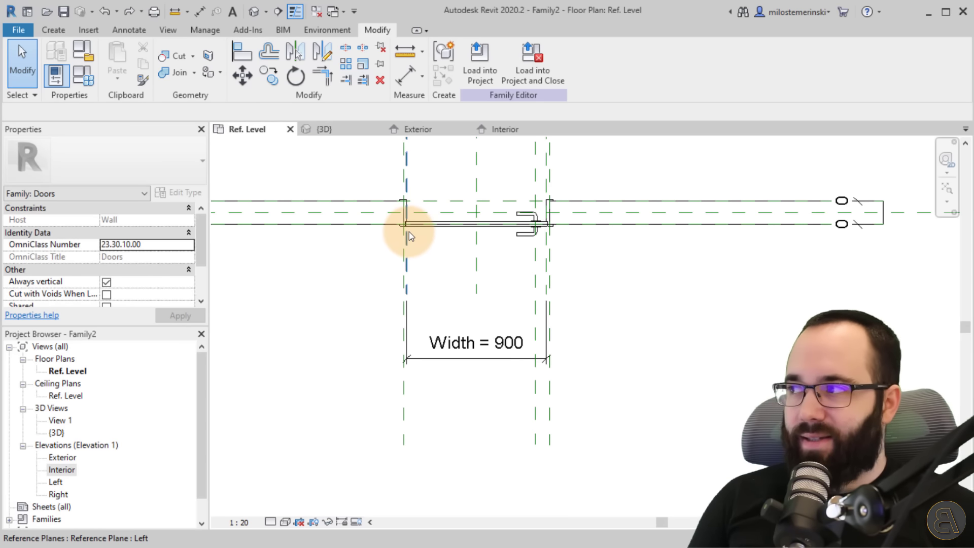
pyautogui.moveTo(434, 296); pyautogui.dragTo(442, 297, button='middle')
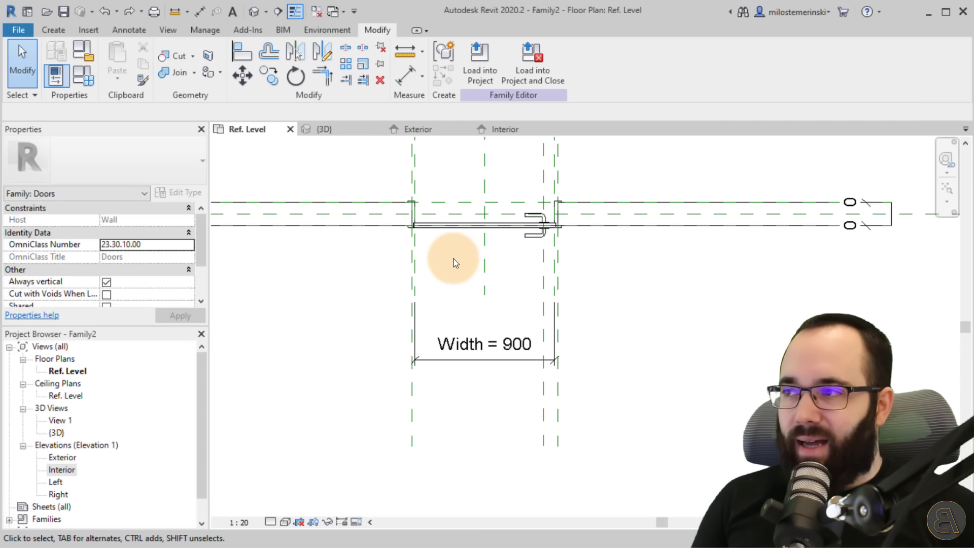
# - Start a rectangular symbolic line in the Ref. Level plan with the subcategory Panel [cut]
pyautogui.click(130, 31)
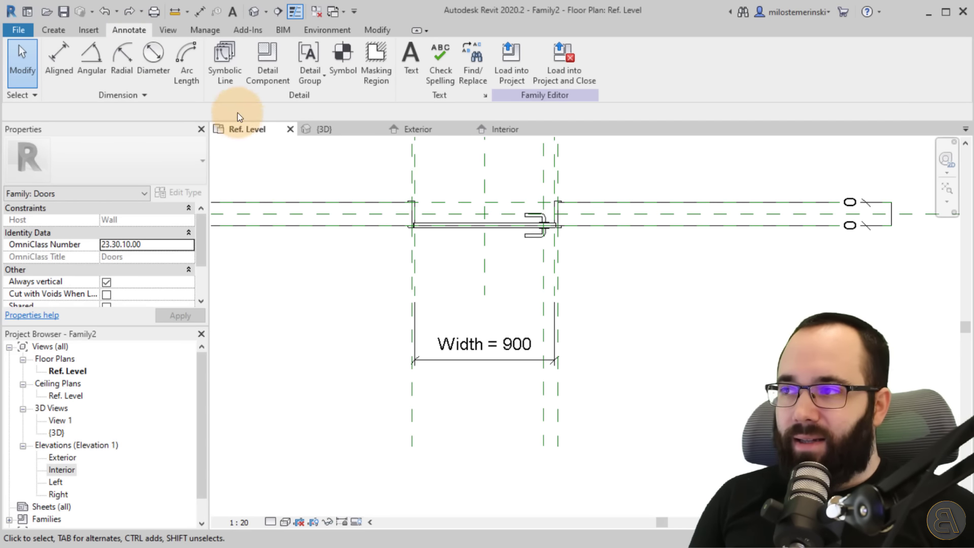
pyautogui.click(228, 81)
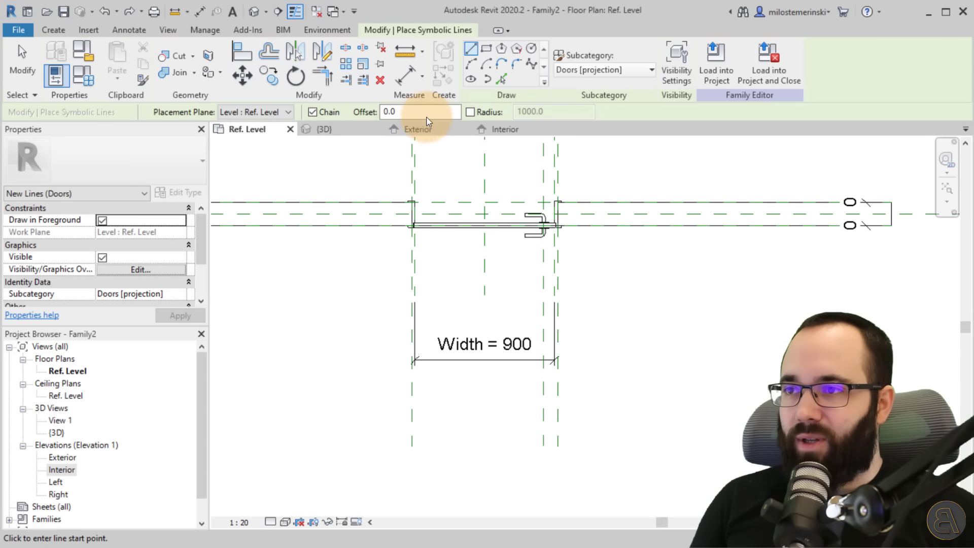
pyautogui.click(487, 51)
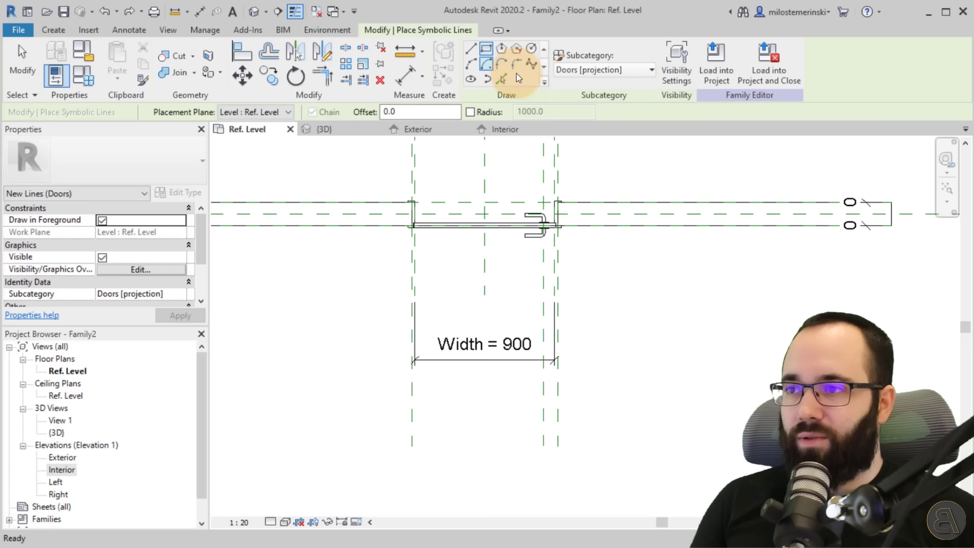
pyautogui.click(578, 69)
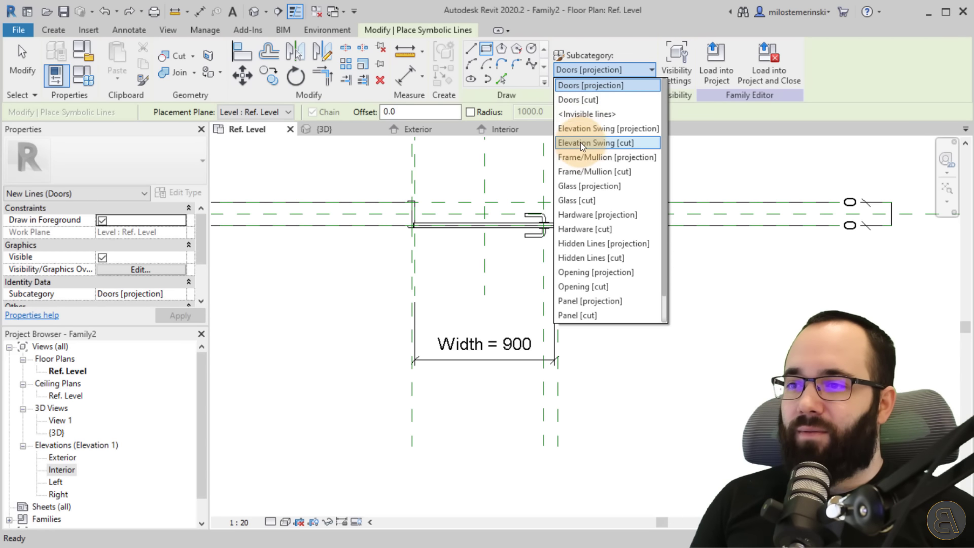
pyautogui.click(576, 315)
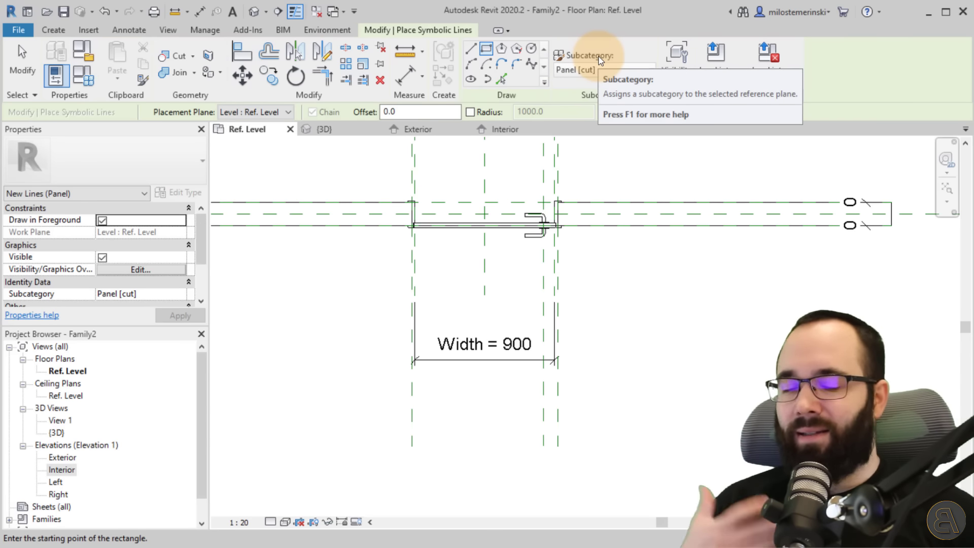
# - Draw the open door panel as a symbolic rectangle about 40 by 780 mm, perpendicular to the closed panel from its hinge corner
pyautogui.scroll(5, 419, 236)
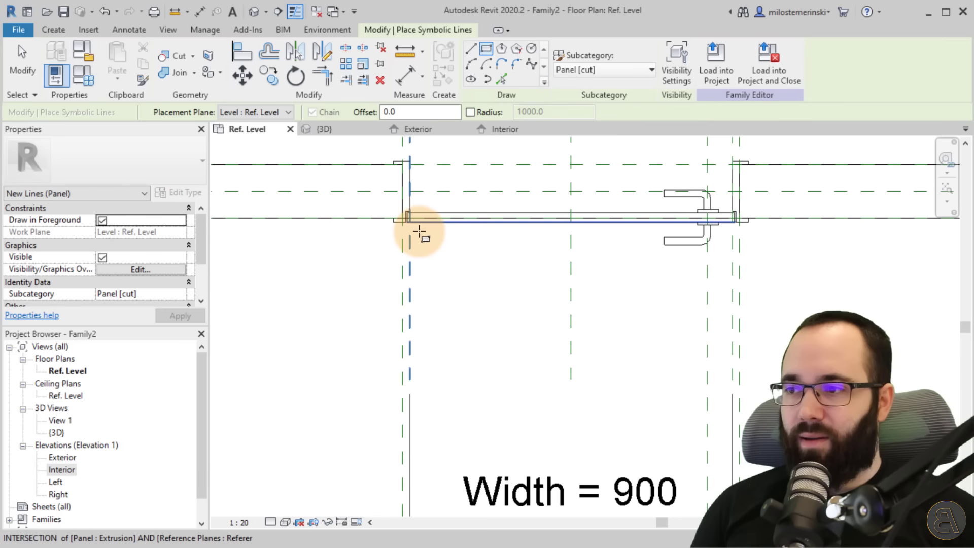
pyautogui.click(405, 212)
pyautogui.scroll(-3, 427, 284)
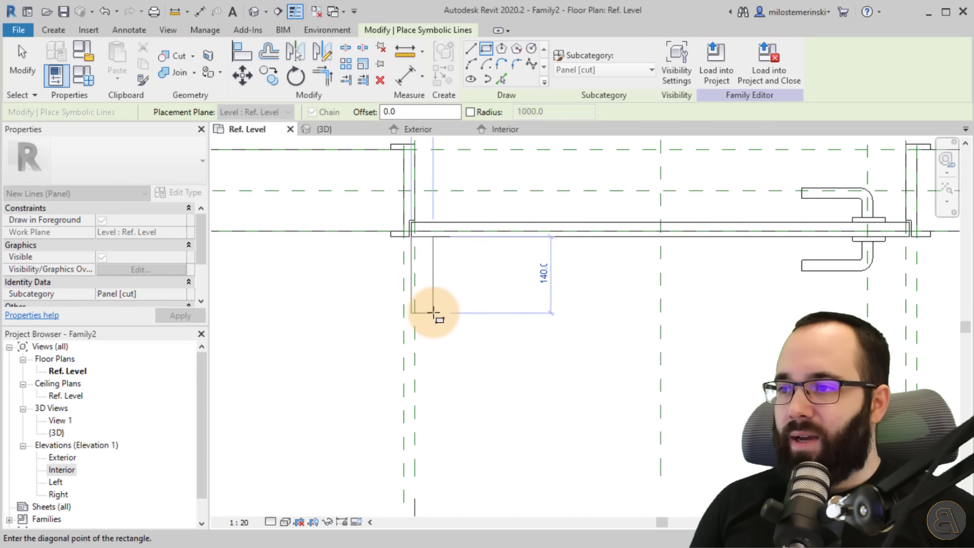
pyautogui.moveTo(439, 282); pyautogui.dragTo(447, 104, button='middle')
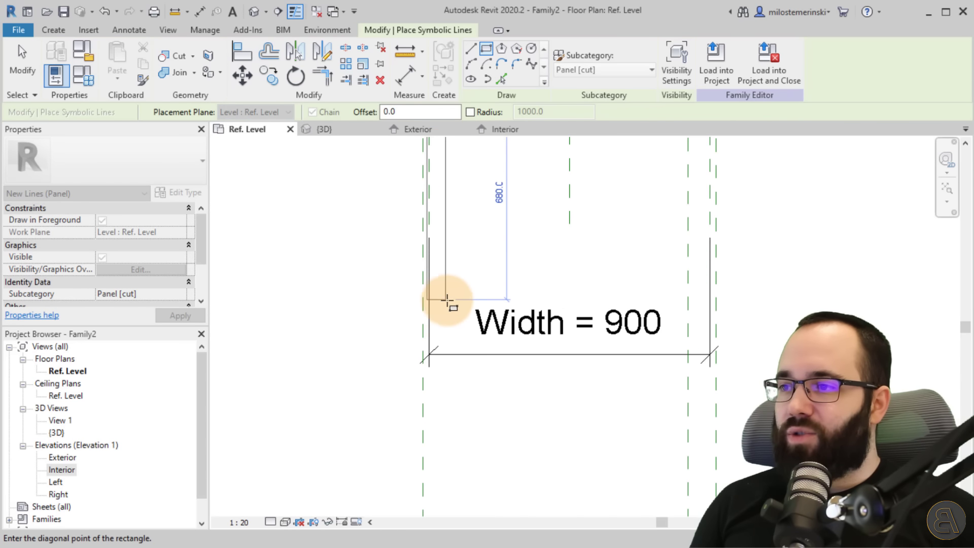
pyautogui.click(435, 331)
pyautogui.scroll(-2, 485, 281)
pyautogui.scroll(2, 487, 294)
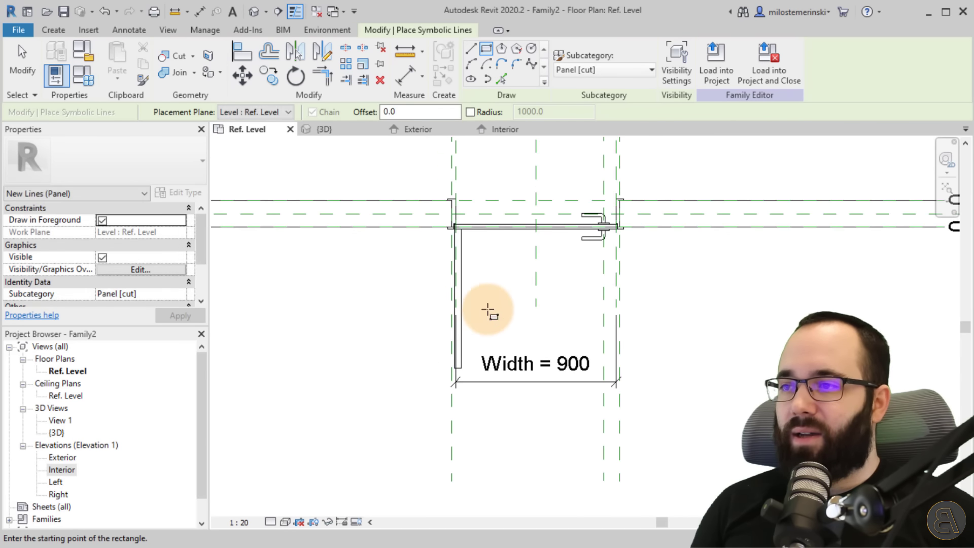
pyautogui.press('Escape')
pyautogui.press('Escape')
# - Measure the width of the closed door panel between its two side edges
pyautogui.scroll(2, 462, 238)
pyautogui.click(409, 54)
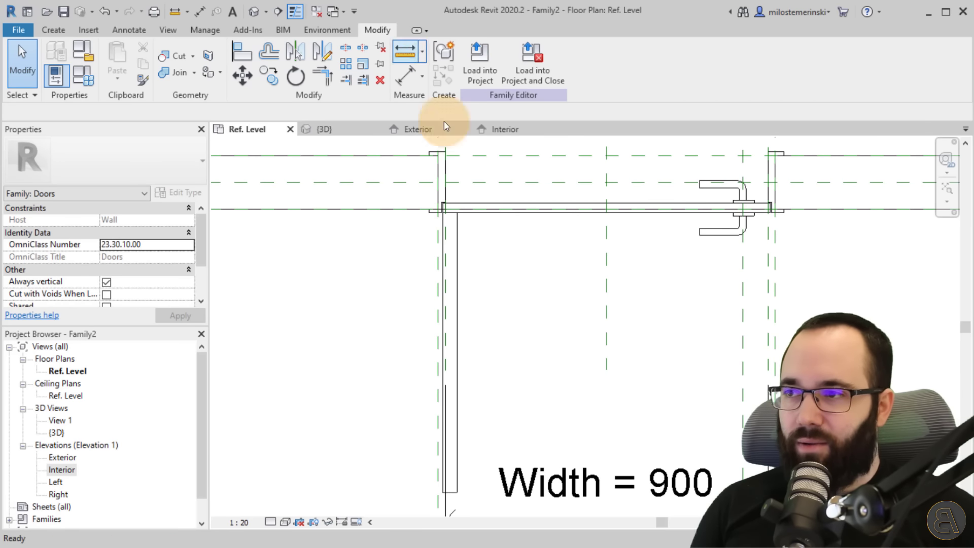
pyautogui.scroll(5, 452, 216)
pyautogui.click(427, 166)
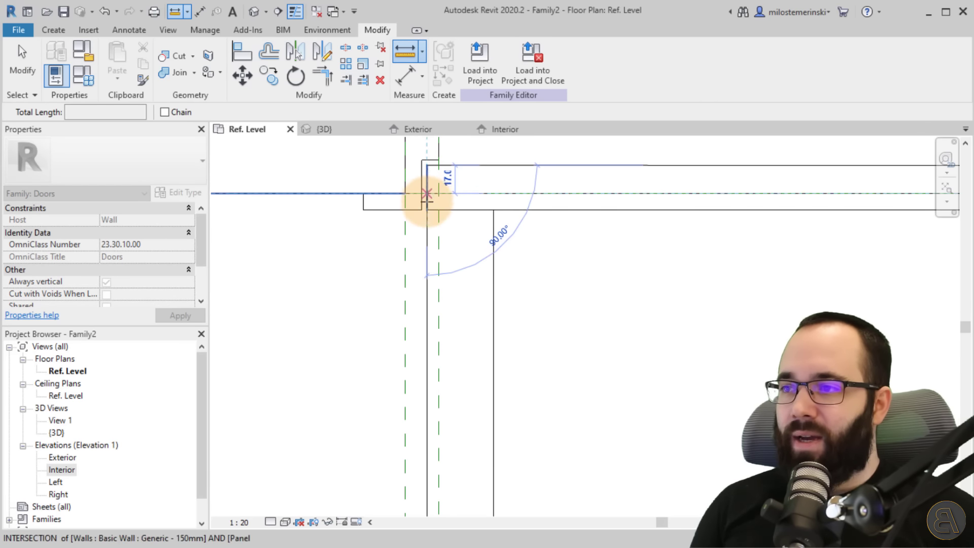
pyautogui.scroll(-3, 467, 221)
pyautogui.moveTo(545, 238); pyautogui.dragTo(226, 272, button='middle')
pyautogui.scroll(-1, 225, 272)
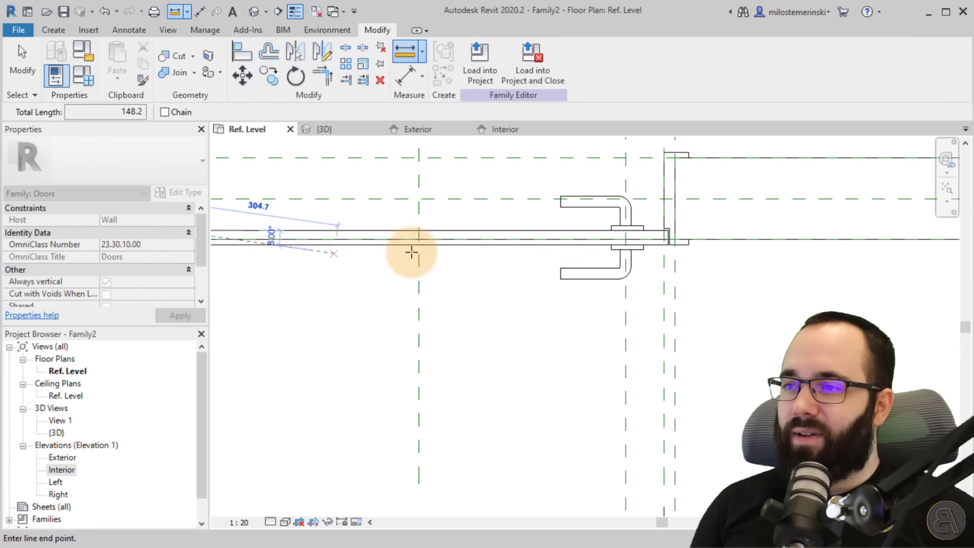
pyautogui.scroll(3, 626, 226)
pyautogui.click(708, 236)
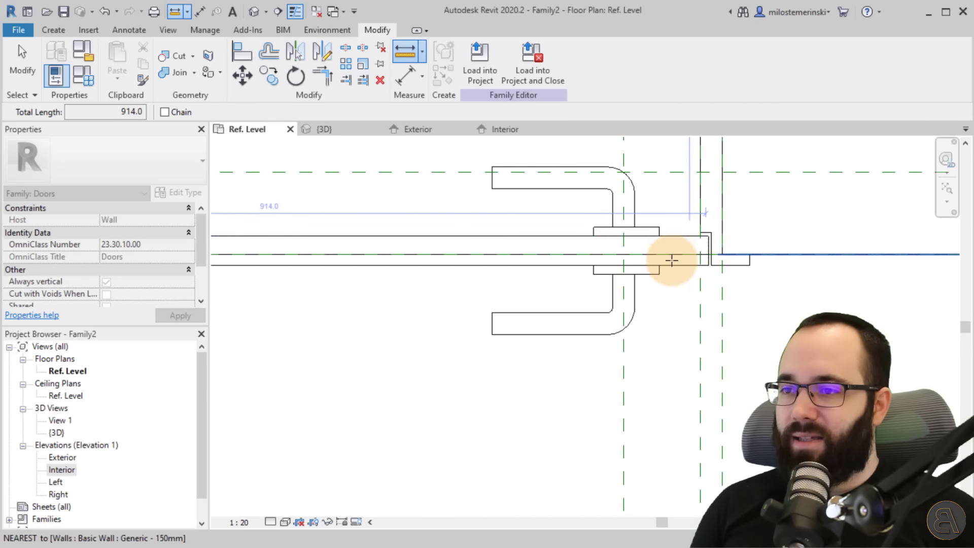
pyautogui.scroll(-4, 671, 259)
pyautogui.moveTo(430, 307); pyautogui.dragTo(439, 306, button='middle')
pyautogui.scroll(3, 425, 238)
pyautogui.scroll(-3, 399, 222)
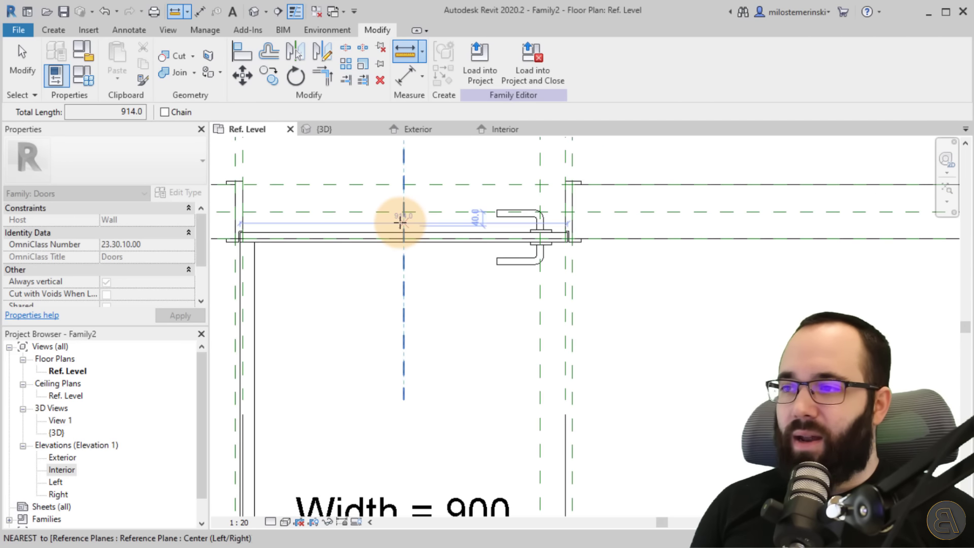
pyautogui.scroll(2, 360, 268)
pyautogui.press('Escape')
pyautogui.press('Escape')
# - Set the thickness of the symbolic open panel to 27 mm by repositioning its inner long line
pyautogui.click(317, 279)
pyautogui.moveTo(333, 296); pyautogui.dragTo(426, 269, button='middle')
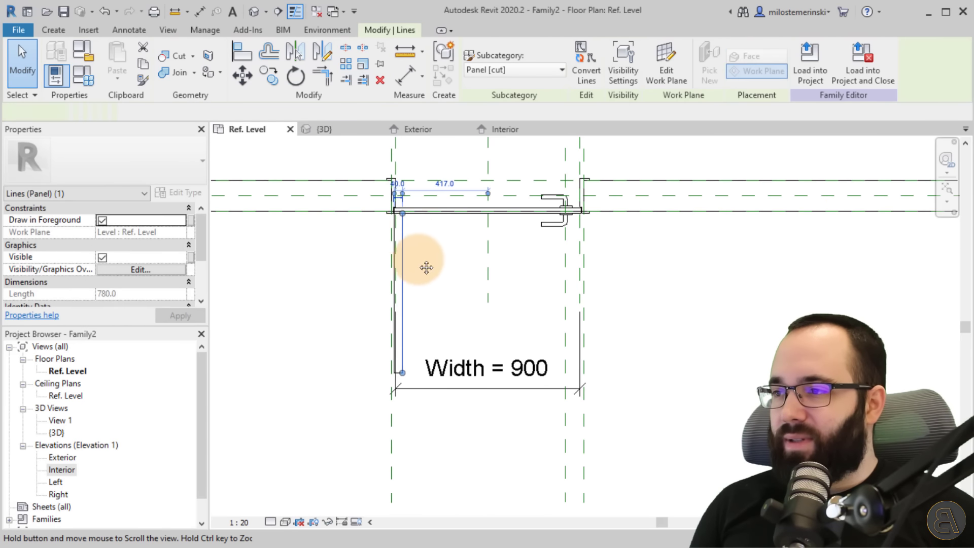
pyautogui.scroll(2, 397, 174)
pyautogui.click(398, 173)
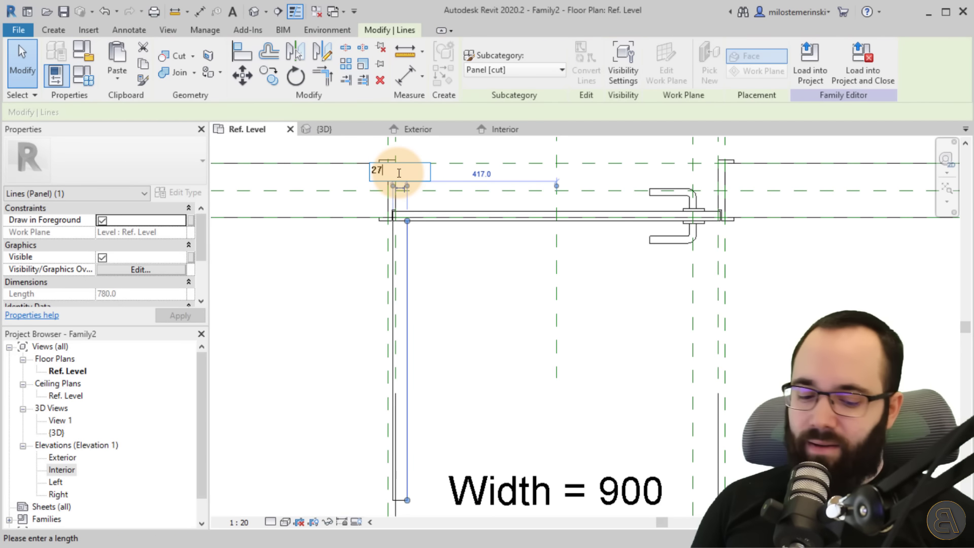
pyautogui.press('Return')
pyautogui.click(431, 322)
# - Set the length of the symbolic open panel to 914 mm by repositioning its far short line
pyautogui.moveTo(431, 321); pyautogui.dragTo(447, 153, button='middle')
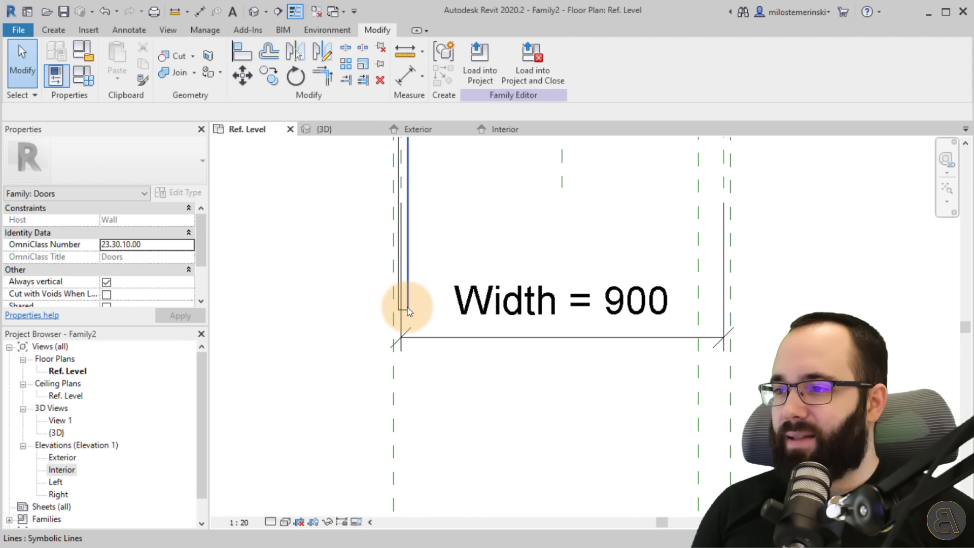
pyautogui.click(403, 312)
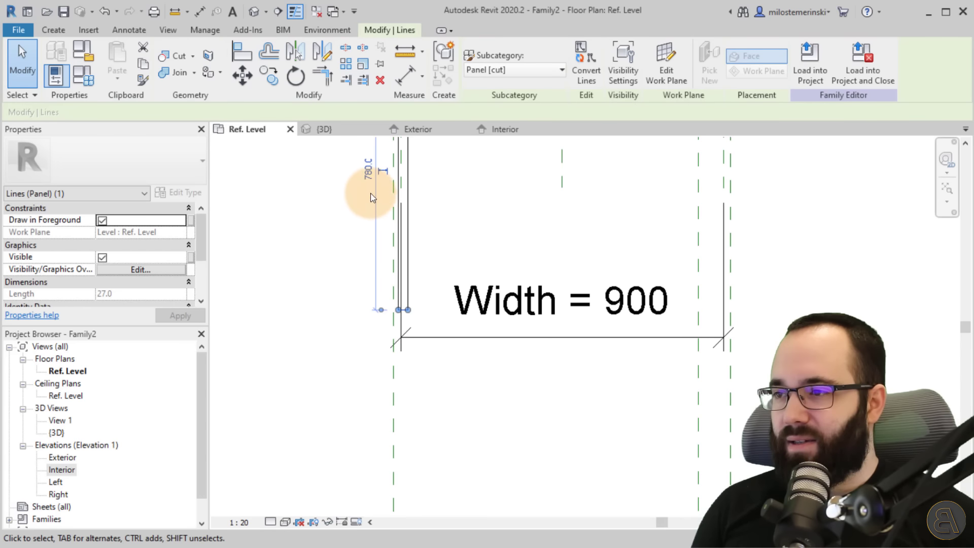
pyautogui.moveTo(341, 207); pyautogui.dragTo(376, 402, button='middle')
pyautogui.click(401, 358)
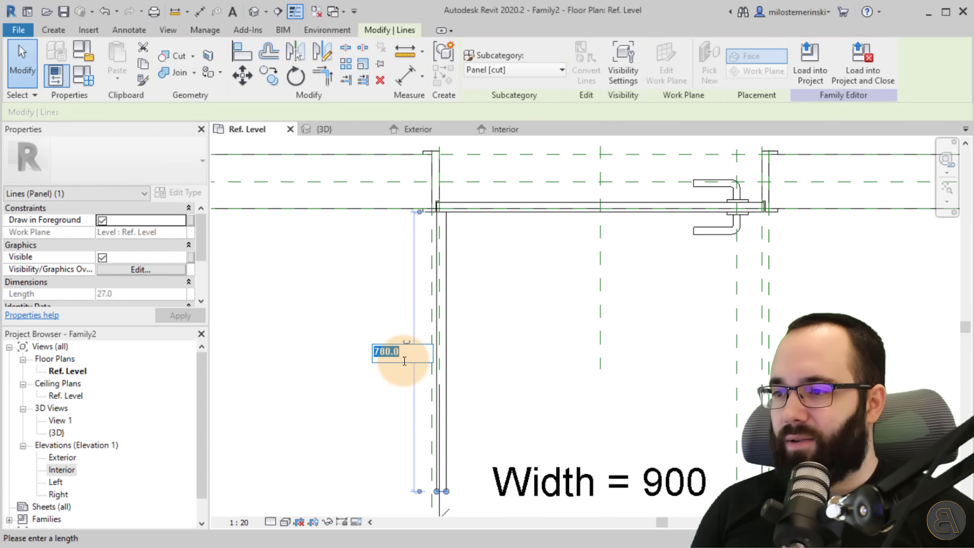
pyautogui.press('Return')
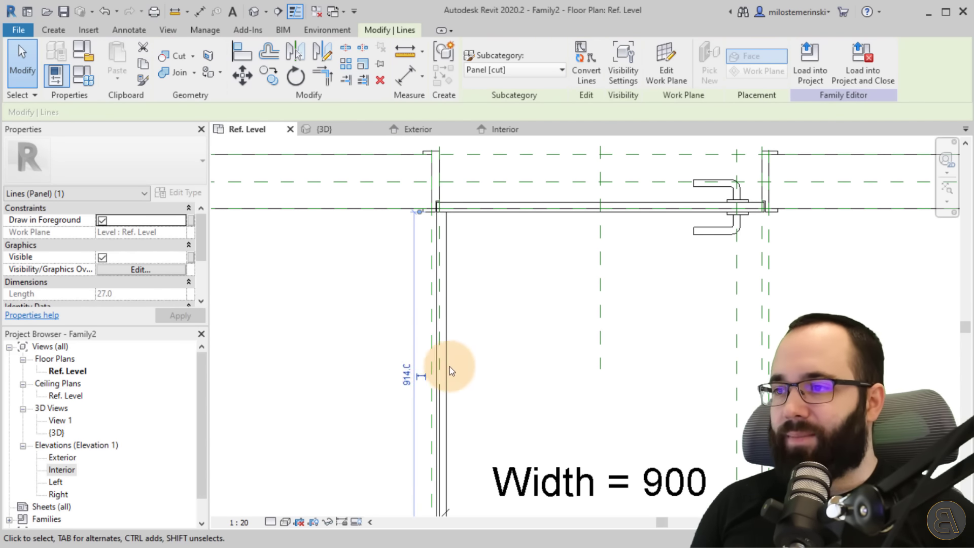
pyautogui.click(531, 338)
# - Constrain the short line at the hinge end of the symbolic open panel to the face of the closed panel
pyautogui.scroll(-1, 536, 335)
pyautogui.moveTo(536, 334); pyautogui.dragTo(533, 280, button='middle')
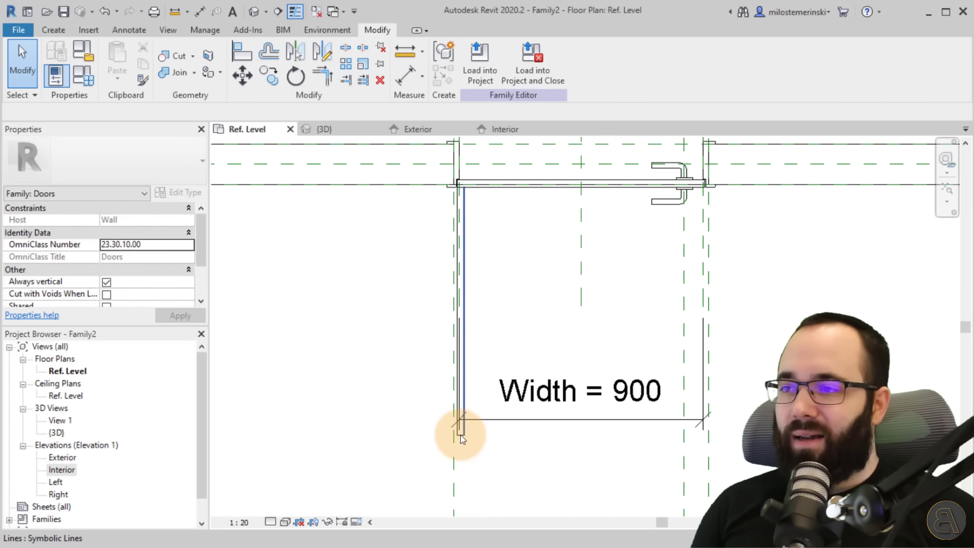
pyautogui.scroll(-1, 461, 430)
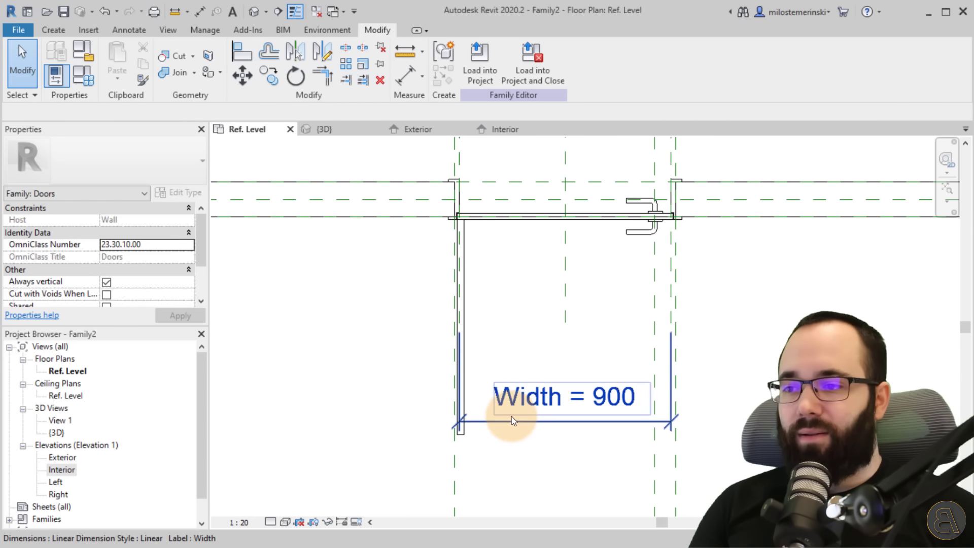
pyautogui.moveTo(488, 301); pyautogui.dragTo(472, 283, button='middle')
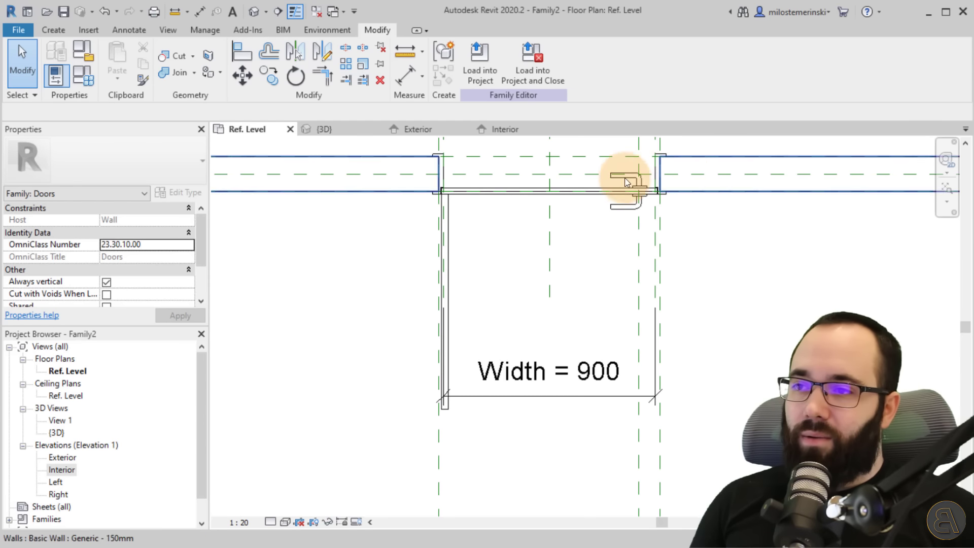
pyautogui.moveTo(541, 269); pyautogui.dragTo(540, 263, button='middle')
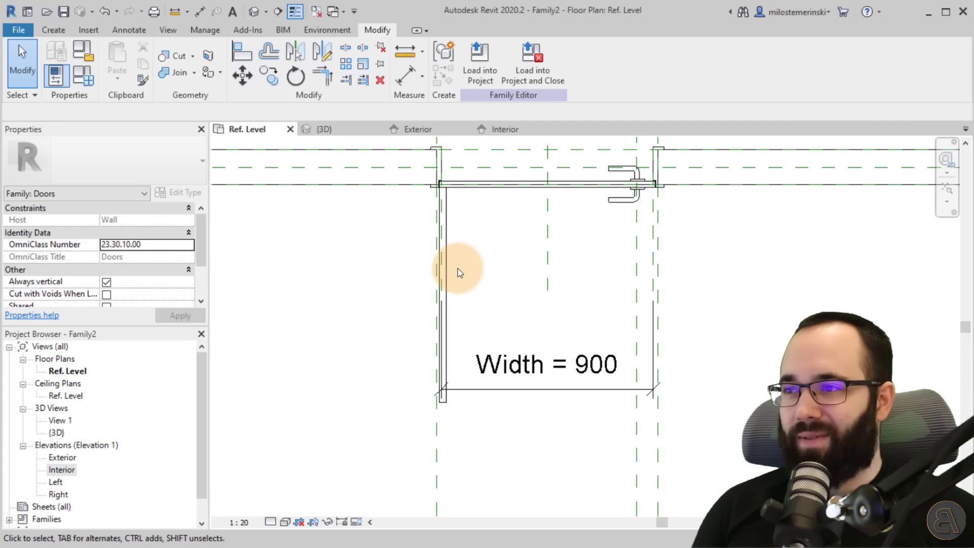
pyautogui.scroll(2, 447, 204)
pyautogui.scroll(3, 439, 181)
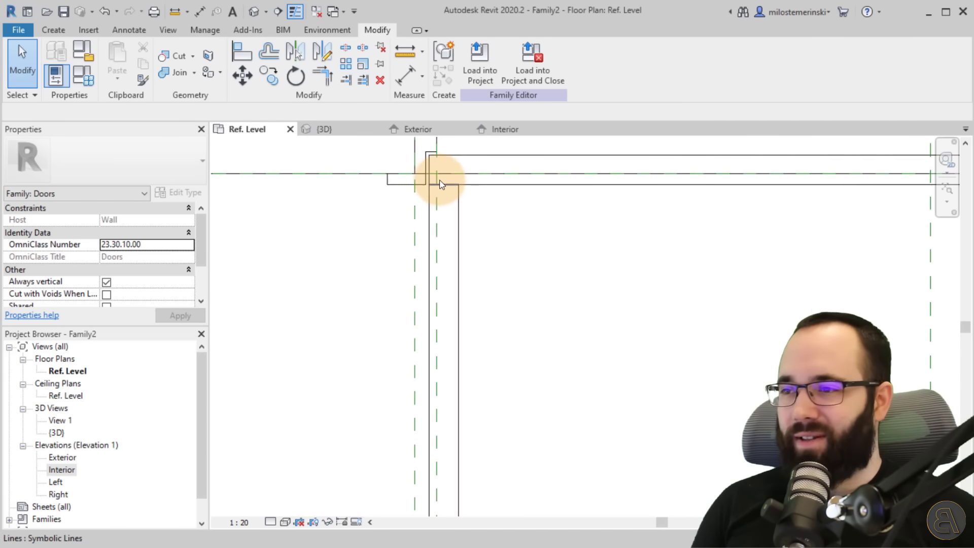
pyautogui.click(445, 188)
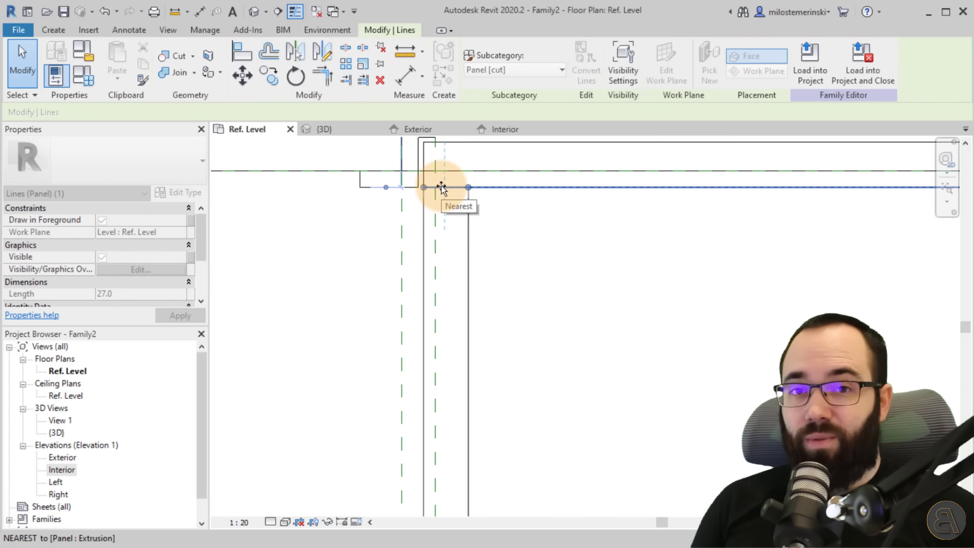
pyautogui.moveTo(441, 187)
pyautogui.mouseDown()
pyautogui.moveTo(442, 208)
pyautogui.moveTo(442, 188)
pyautogui.mouseUp()
pyautogui.scroll(-3, 450, 225)
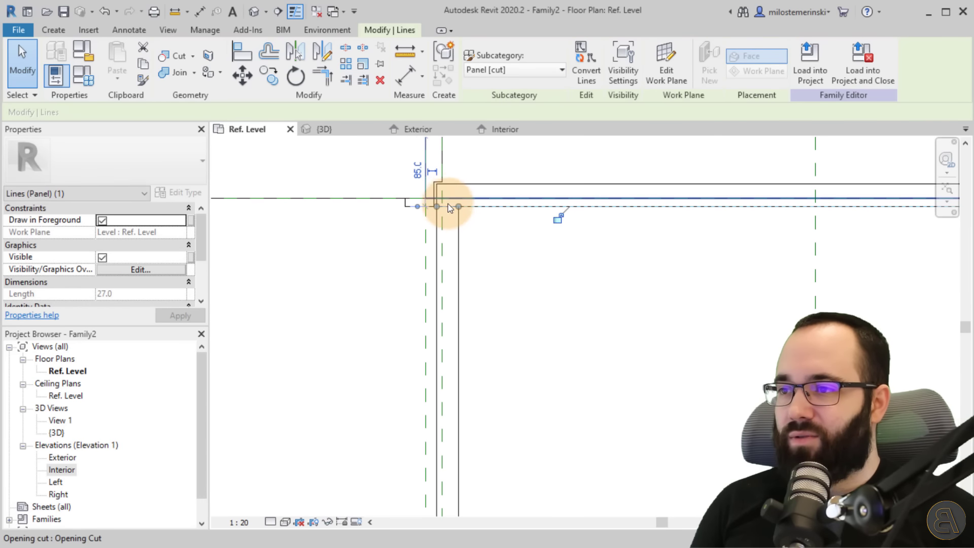
pyautogui.scroll(3, 431, 221)
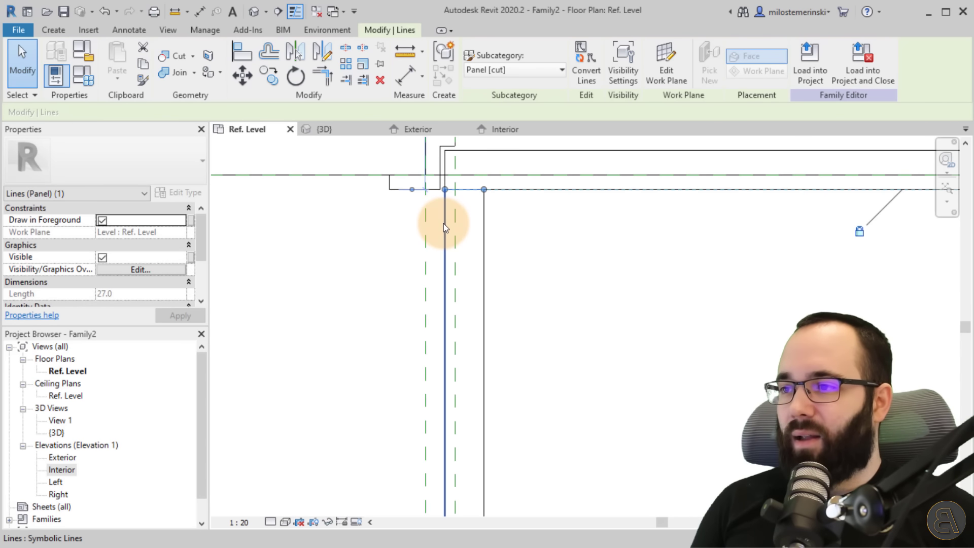
# - Try to move the outer long line of the symbolic open panel onto the closed panel's hinge-side edge
pyautogui.click(444, 223)
pyautogui.moveTo(444, 226); pyautogui.dragTo(442, 226)
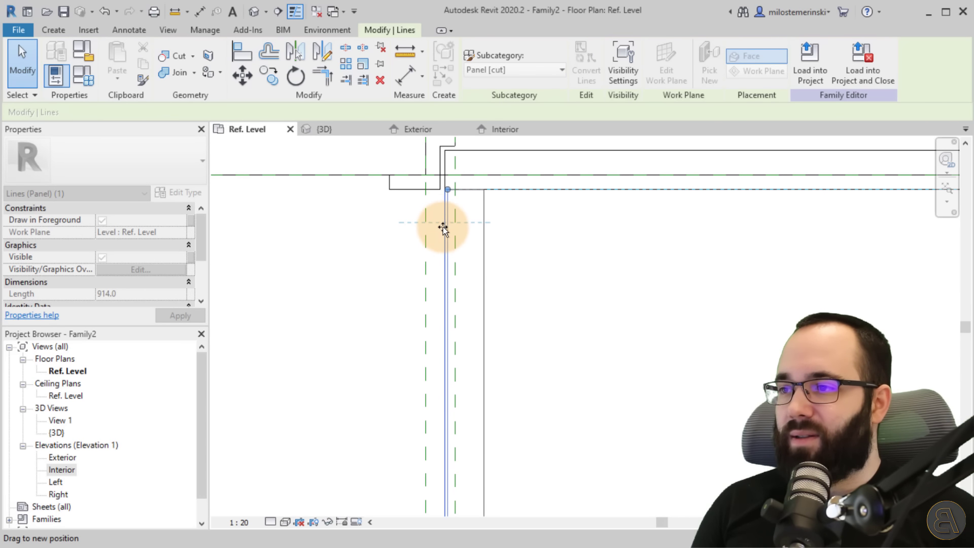
pyautogui.moveTo(444, 188); pyautogui.dragTo(446, 188)
pyautogui.scroll(3, 442, 169)
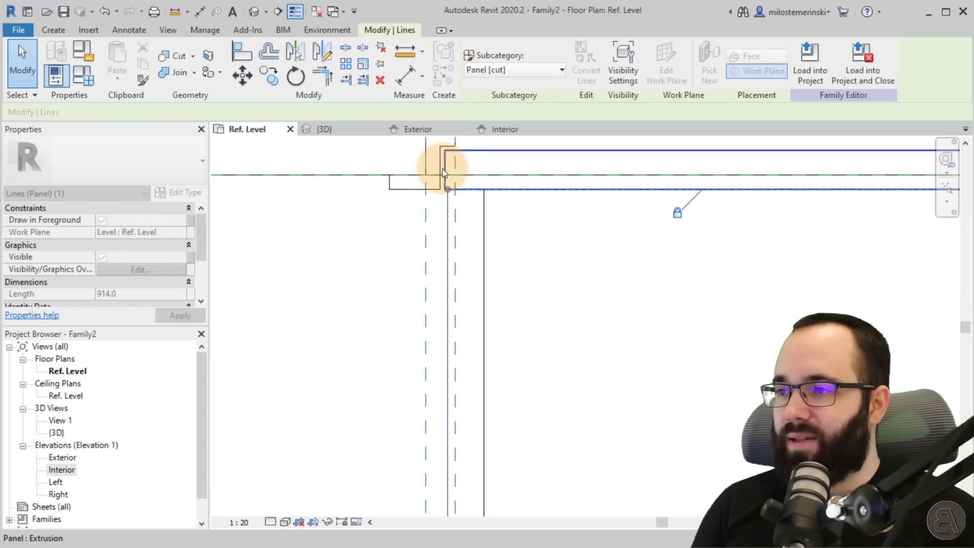
pyautogui.scroll(-3, 440, 246)
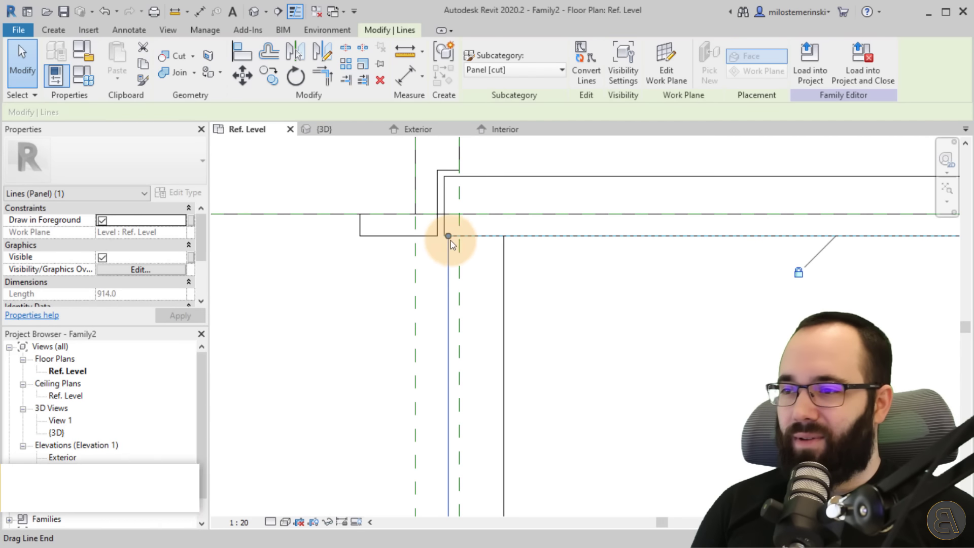
# - Align the outer long line of the symbolic open panel with the closed panel's hinge-side edge and lock the alignment
pyautogui.press('a')
pyautogui.press('l')
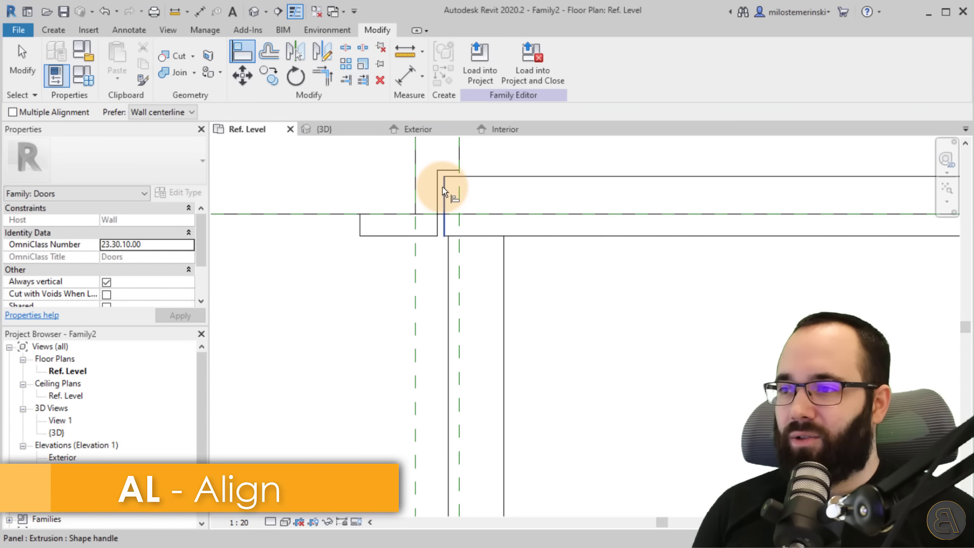
pyautogui.click(442, 186)
pyautogui.click(447, 259)
pyautogui.scroll(-2, 452, 324)
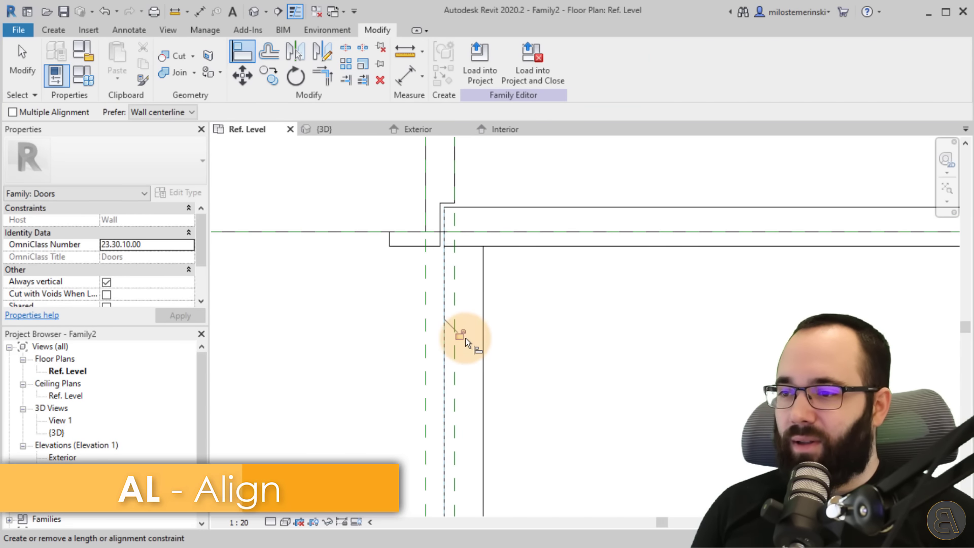
pyautogui.scroll(-3, 438, 284)
pyautogui.press('Escape')
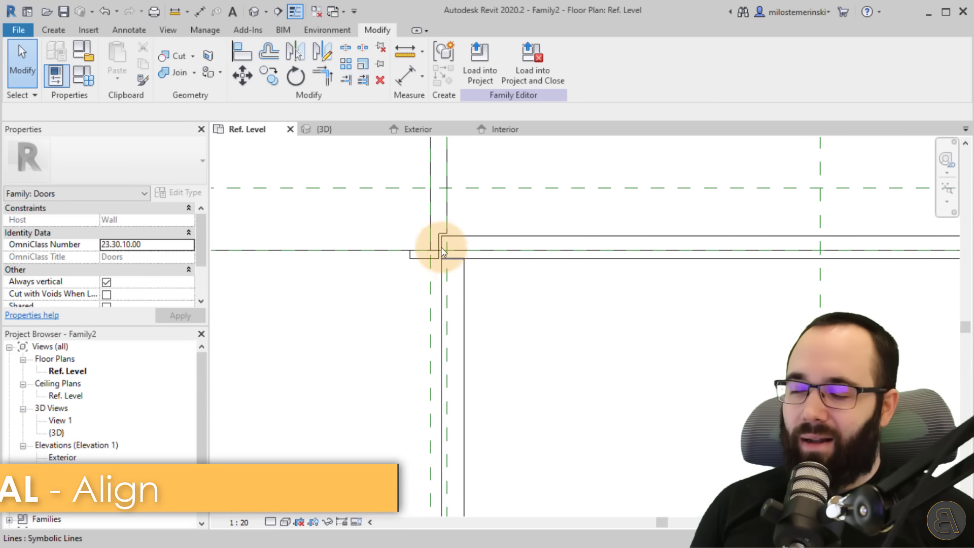
pyautogui.scroll(-1, 439, 282)
pyautogui.moveTo(449, 303); pyautogui.dragTo(439, 231, button='middle')
pyautogui.moveTo(462, 266); pyautogui.dragTo(462, 247, button='middle')
pyautogui.scroll(-1, 459, 243)
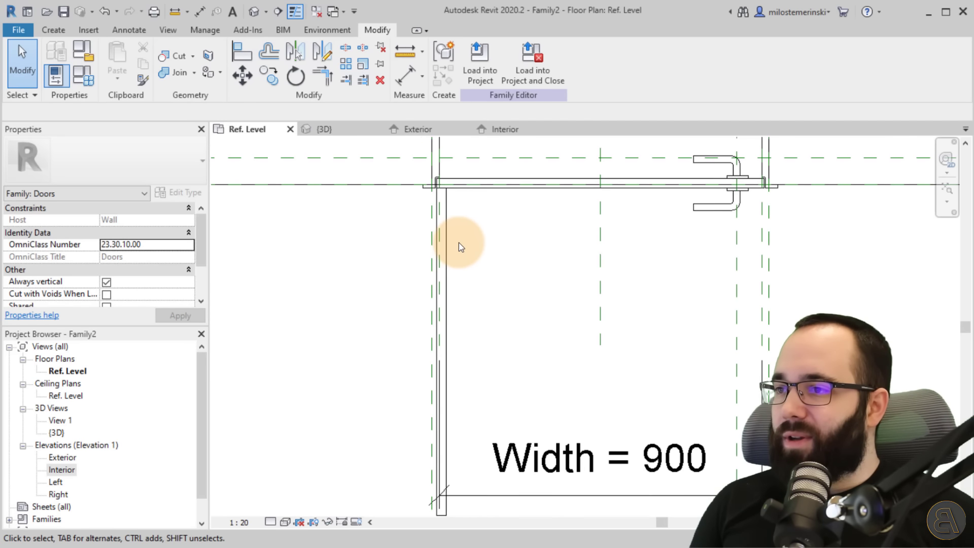
# - Dimension the thickness of the symbolic open panel between its two long lines, placing the dimension on the far side of the wall
pyautogui.scroll(2, 441, 195)
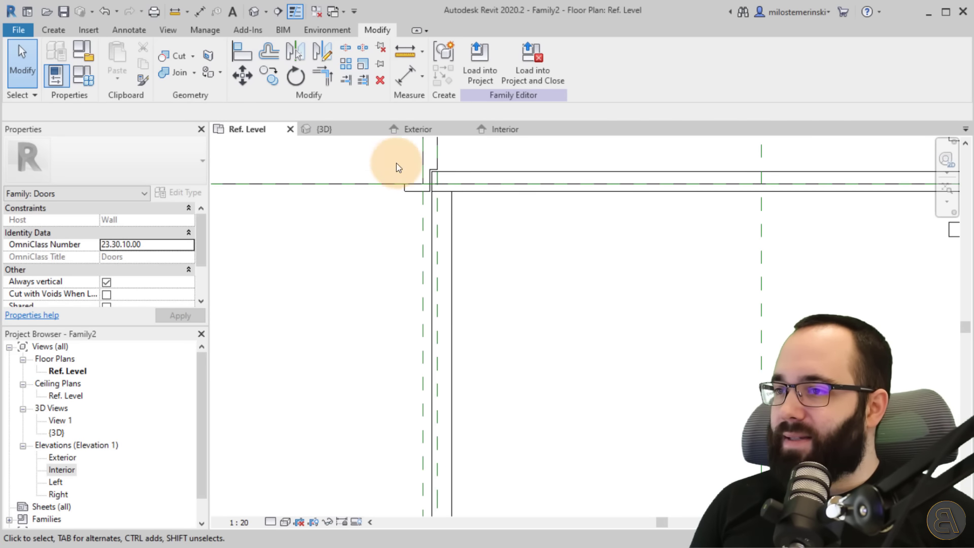
pyautogui.click(401, 80)
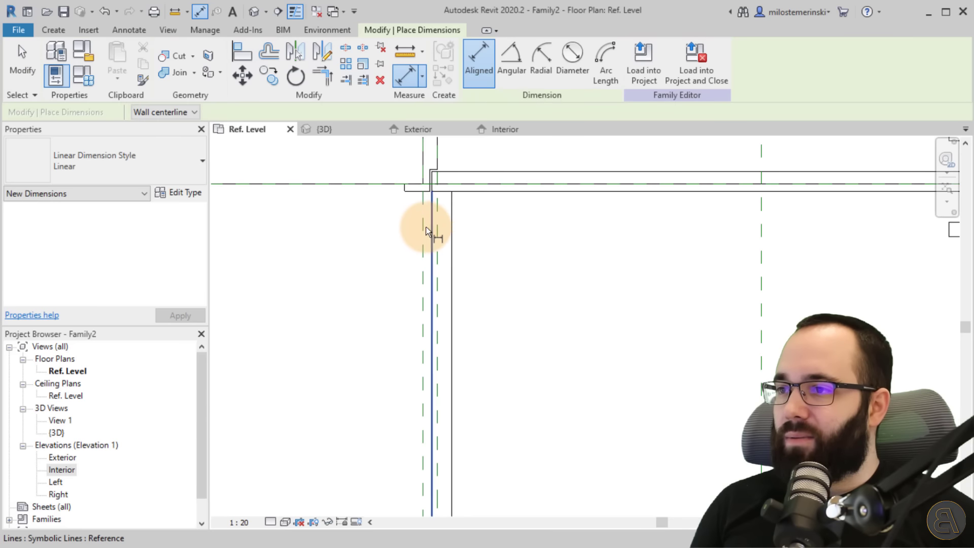
pyautogui.click(434, 178)
pyautogui.click(451, 211)
pyautogui.scroll(-1, 457, 213)
pyautogui.moveTo(458, 209); pyautogui.dragTo(435, 315, button='middle')
pyautogui.click(459, 207)
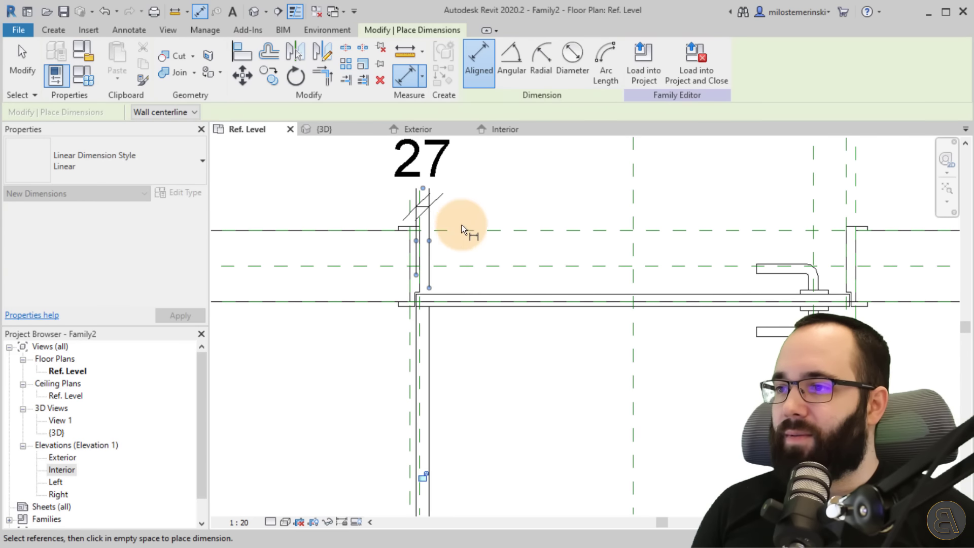
pyautogui.scroll(-1, 449, 367)
pyautogui.press('Escape')
pyautogui.press('Escape')
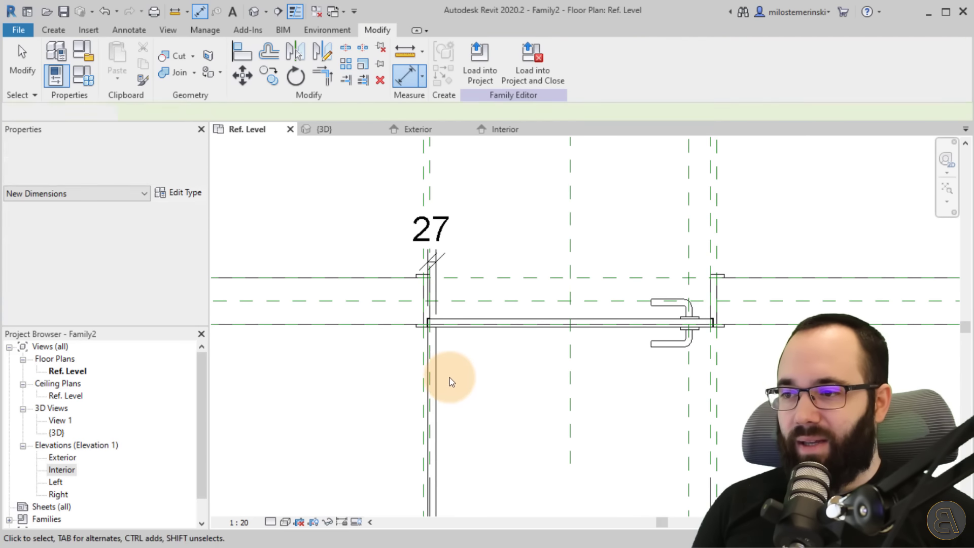
pyautogui.moveTo(449, 377); pyautogui.dragTo(461, 228, button='middle')
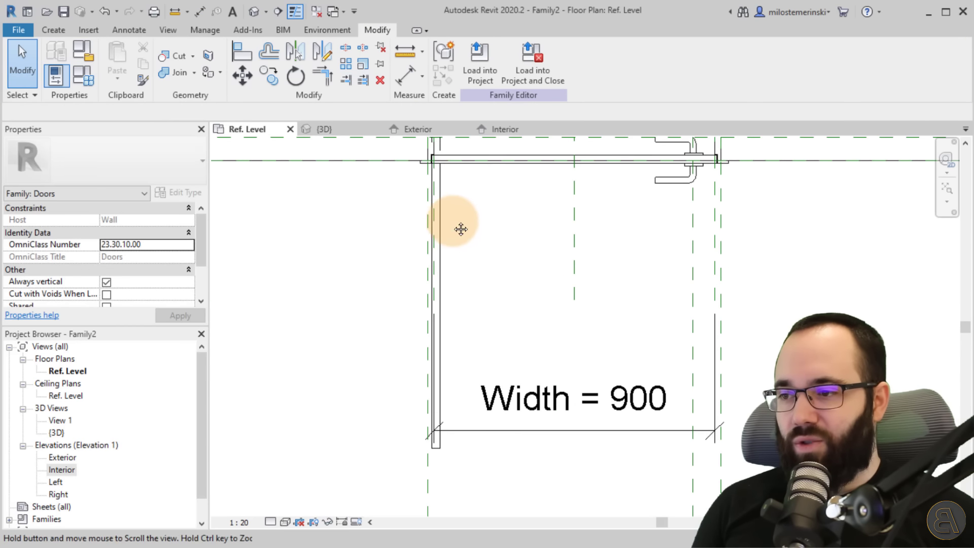
pyautogui.scroll(3, 437, 449)
pyautogui.click(441, 447)
pyautogui.scroll(-5, 474, 440)
pyautogui.press('Escape')
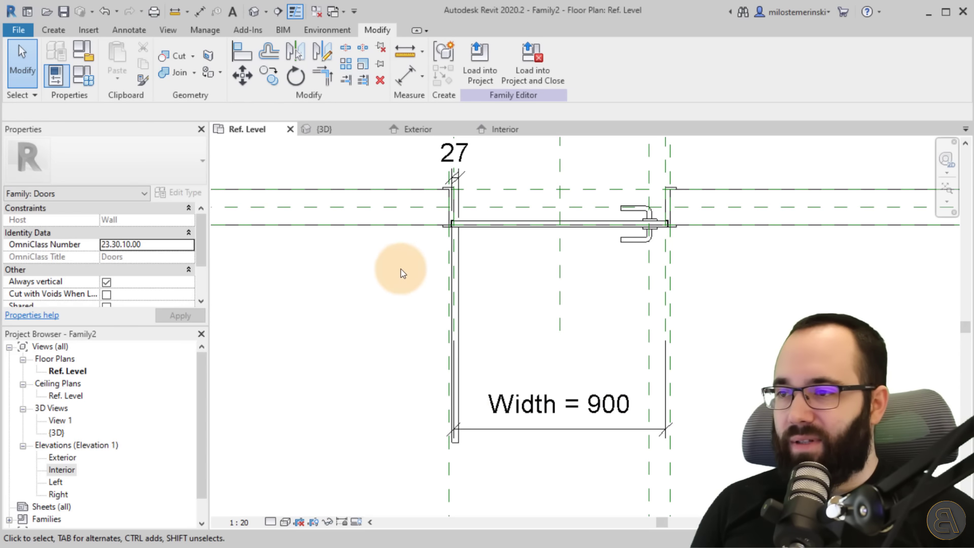
# - Draw a horizontal reference plane at the far short line of the symbolic open panel, extending past both long lines
pyautogui.scroll(1, 398, 267)
pyautogui.click(59, 32)
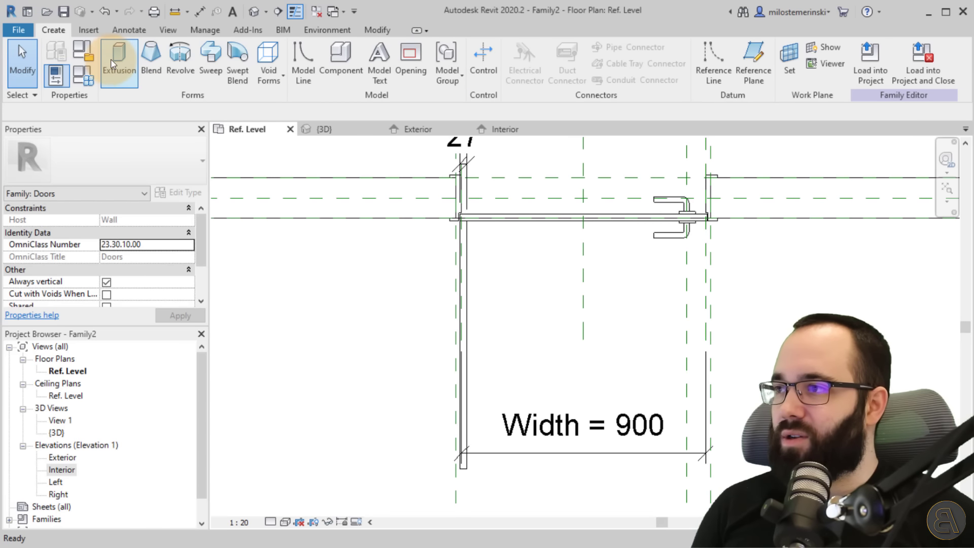
pyautogui.click(750, 71)
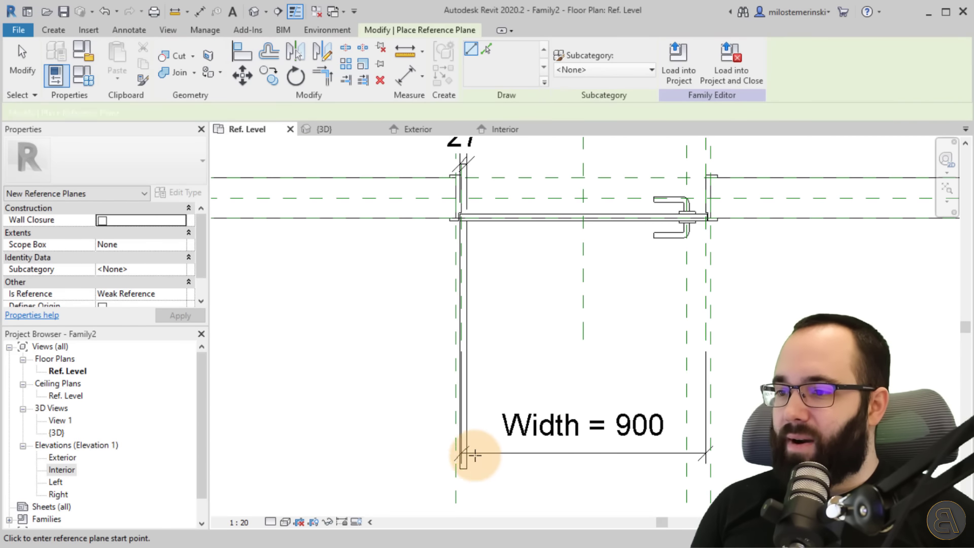
pyautogui.click(414, 469)
pyautogui.press('Escape')
pyautogui.press('Escape')
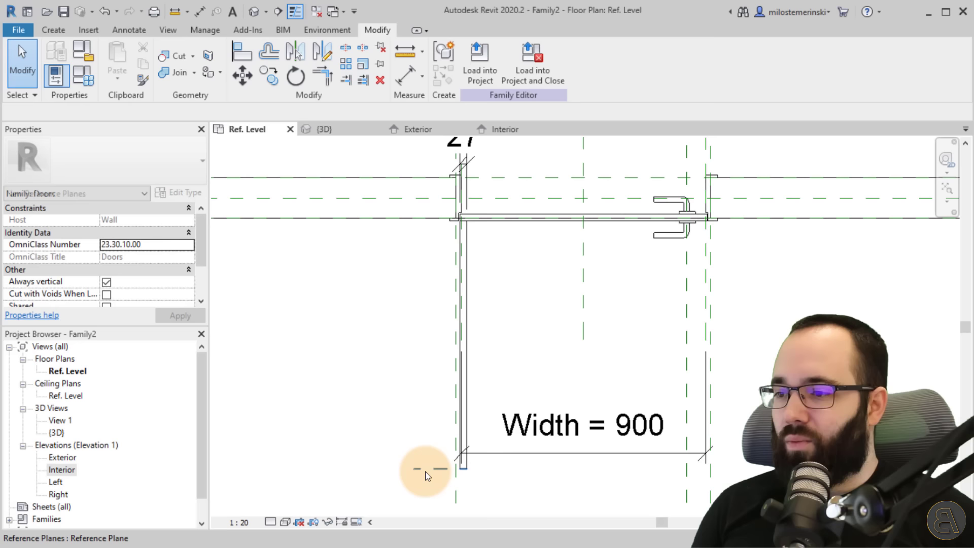
pyautogui.click(438, 469)
pyautogui.moveTo(467, 469); pyautogui.dragTo(513, 469)
pyautogui.click(485, 485)
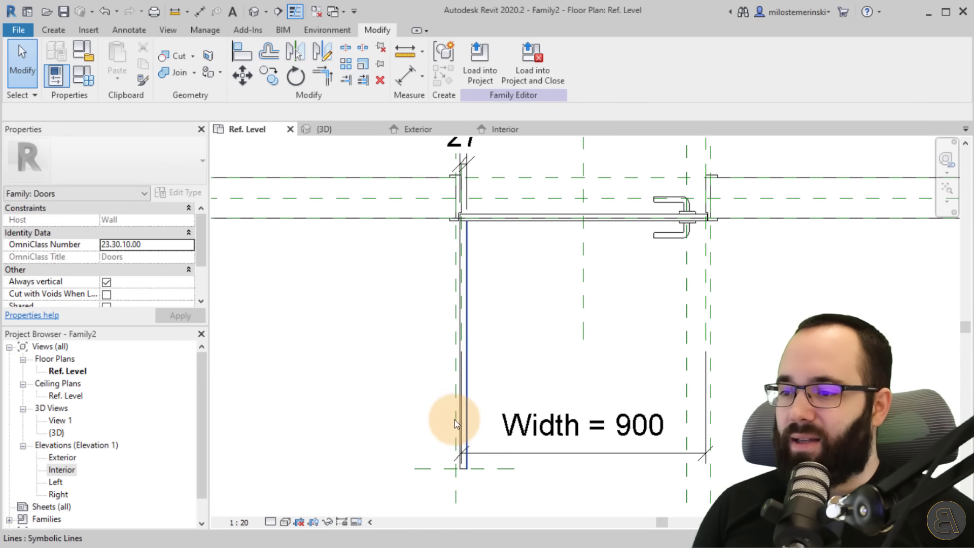
# - Add an aligned dimension from the swing-side wall face to the new reference plane at the symbolic panel's far end
pyautogui.press('d')
pyautogui.press('i')
pyautogui.scroll(3, 441, 224)
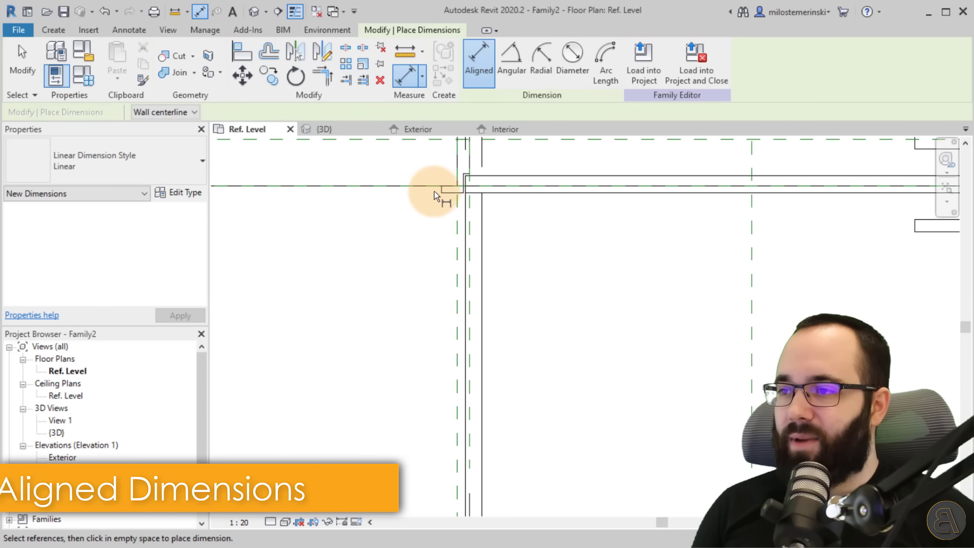
pyautogui.click(413, 186)
pyautogui.scroll(-4, 435, 274)
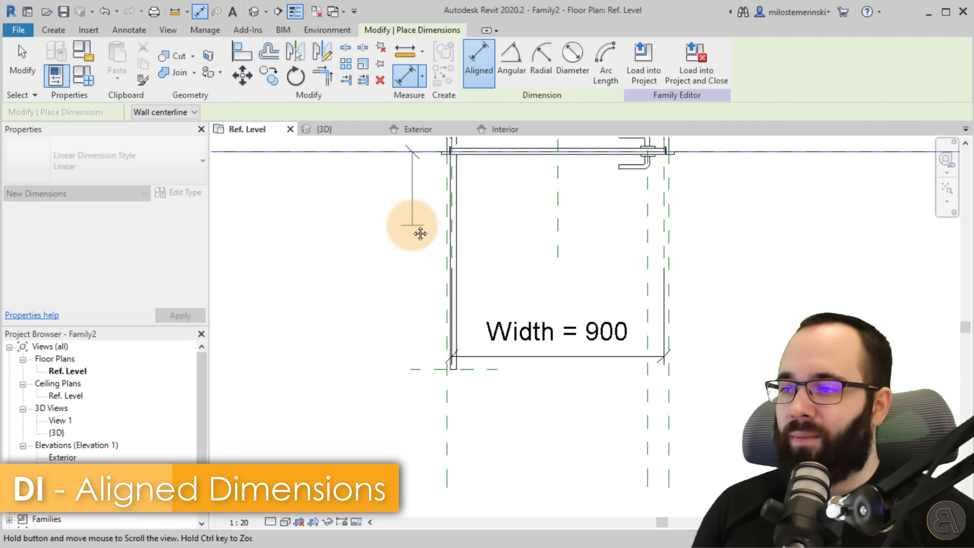
pyautogui.click(349, 391)
pyautogui.press('Escape')
pyautogui.press('Escape')
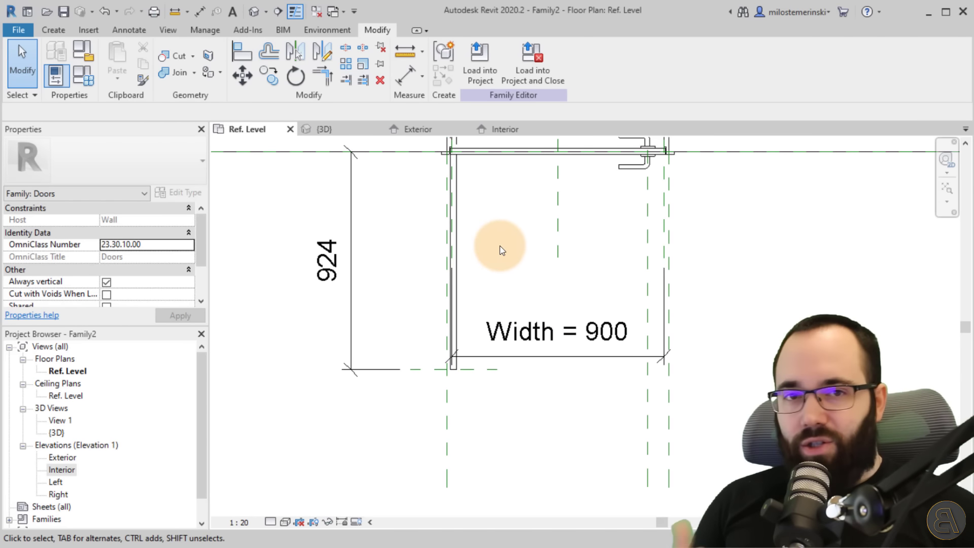
# - Label the vertical dimension of the symbolic open panel with a new type parameter named Symbolic Panel
pyautogui.click(337, 244)
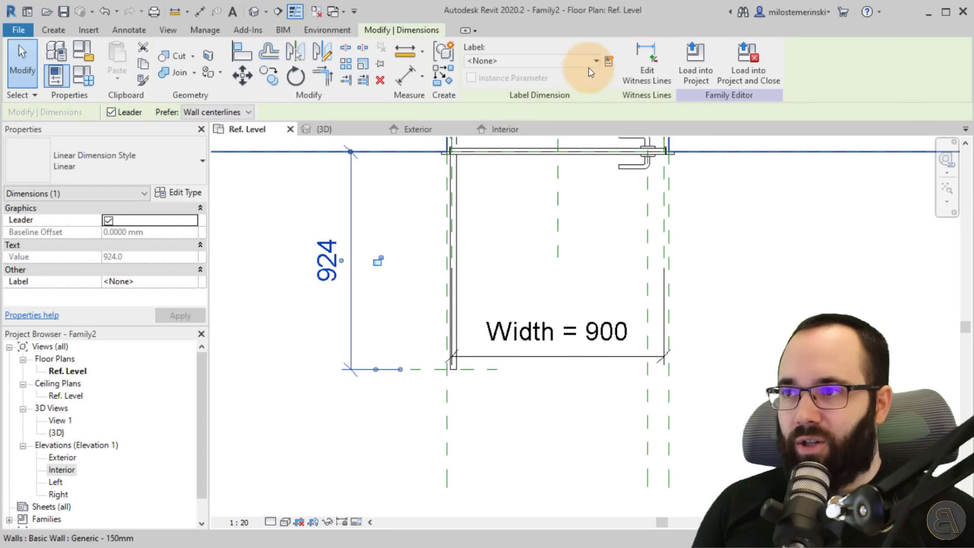
pyautogui.click(609, 62)
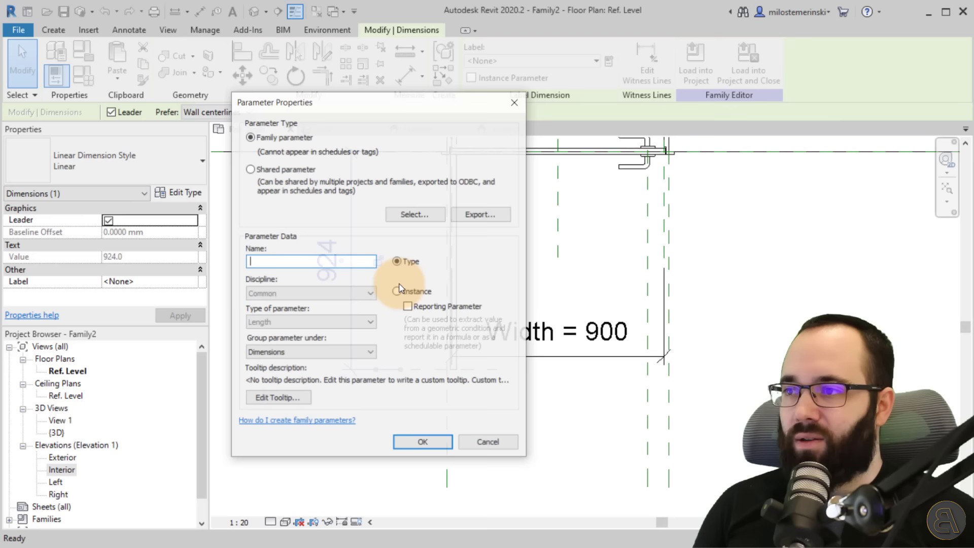
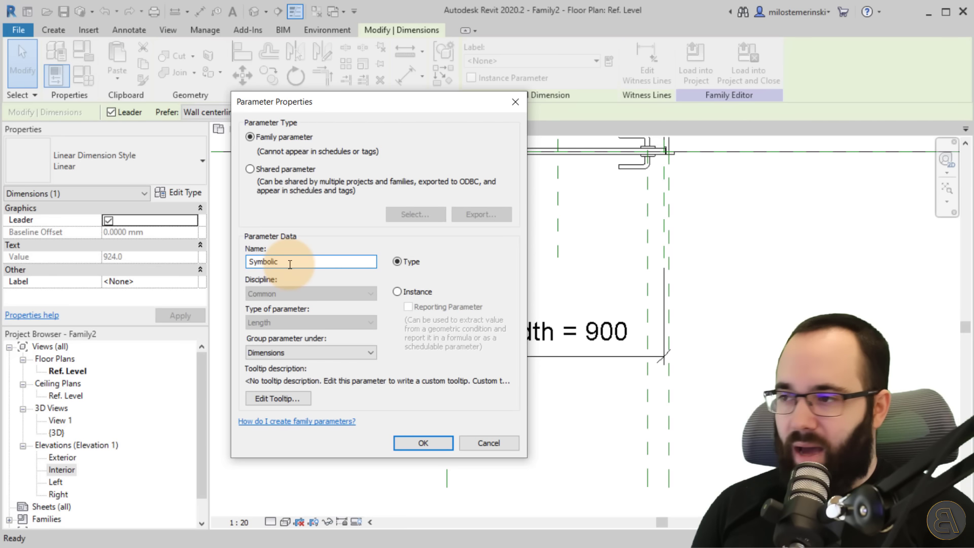
pyautogui.click(415, 443)
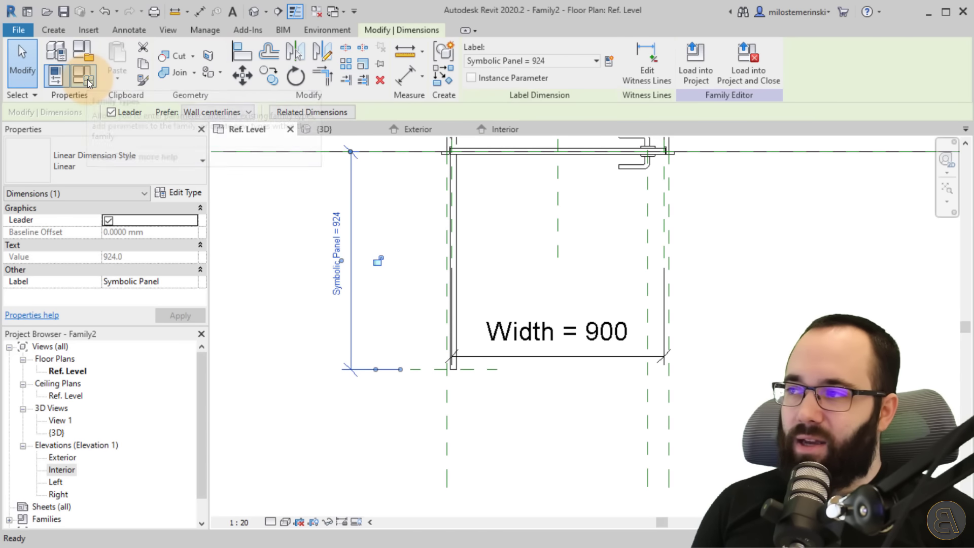
# - Drive the Symbolic Panel parameter with the formula Width + 24 and apply it to the family
pyautogui.click(89, 81)
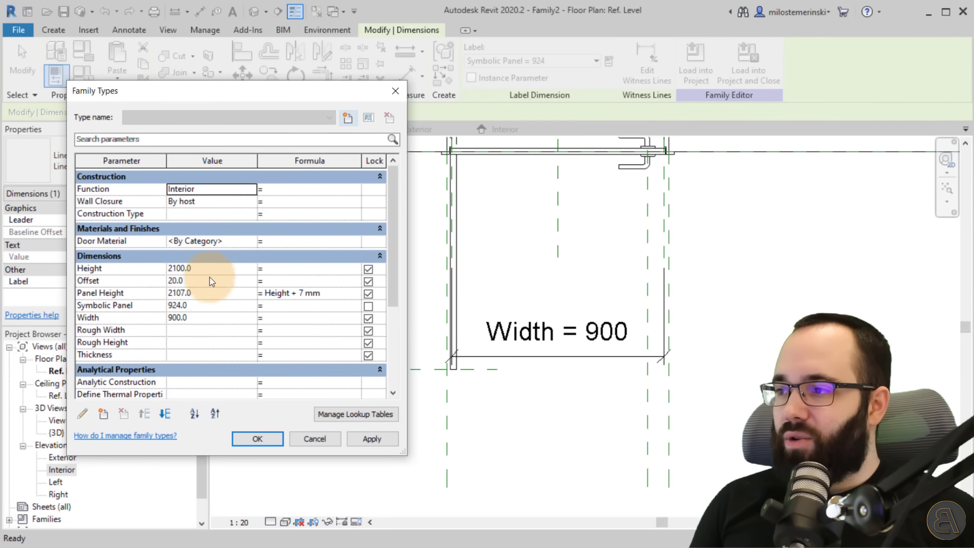
pyautogui.click(118, 315)
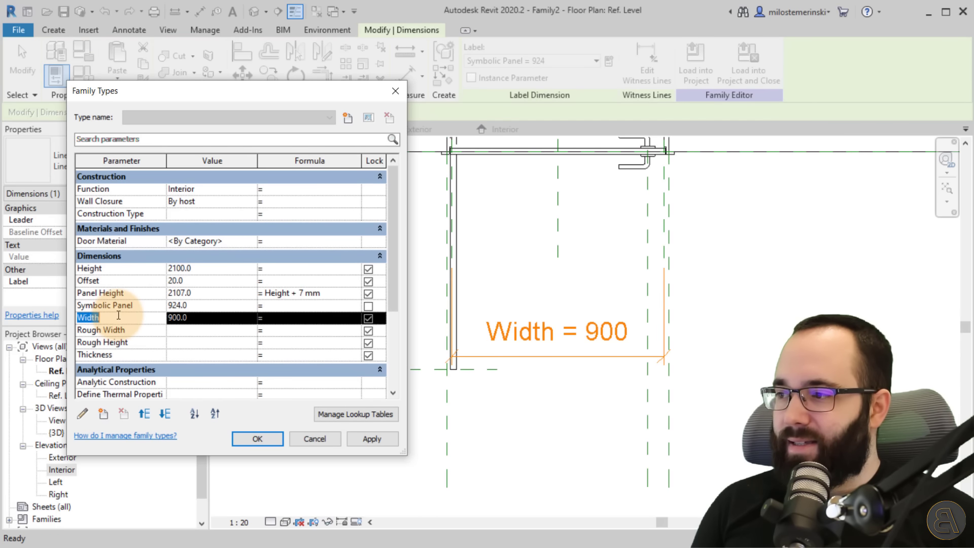
pyautogui.click(292, 306)
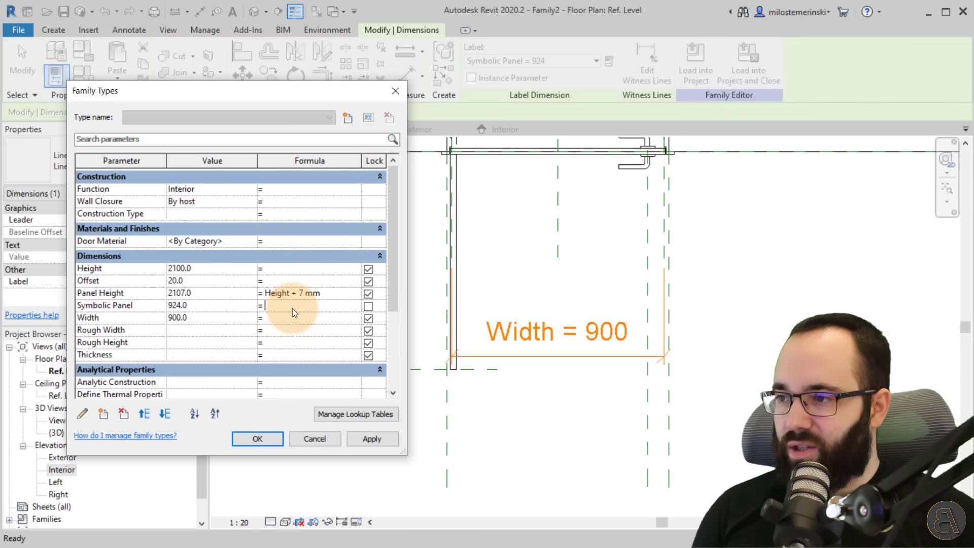
pyautogui.write('Width +2')
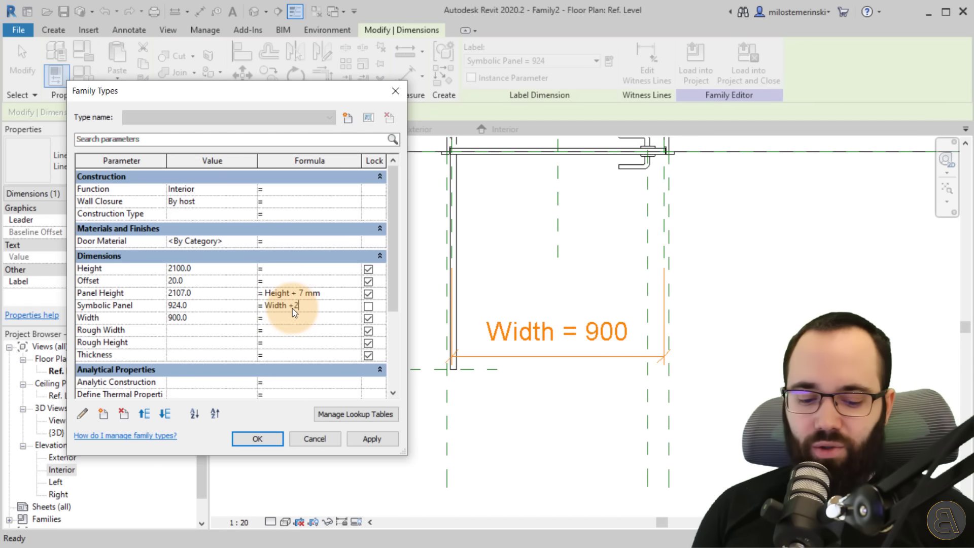
pyautogui.write('4')
pyautogui.click(355, 443)
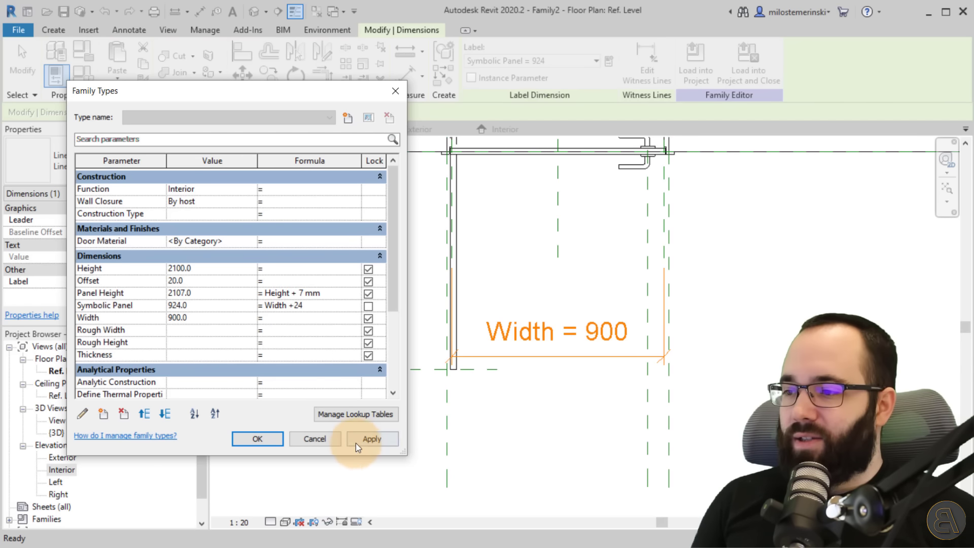
pyautogui.click(257, 438)
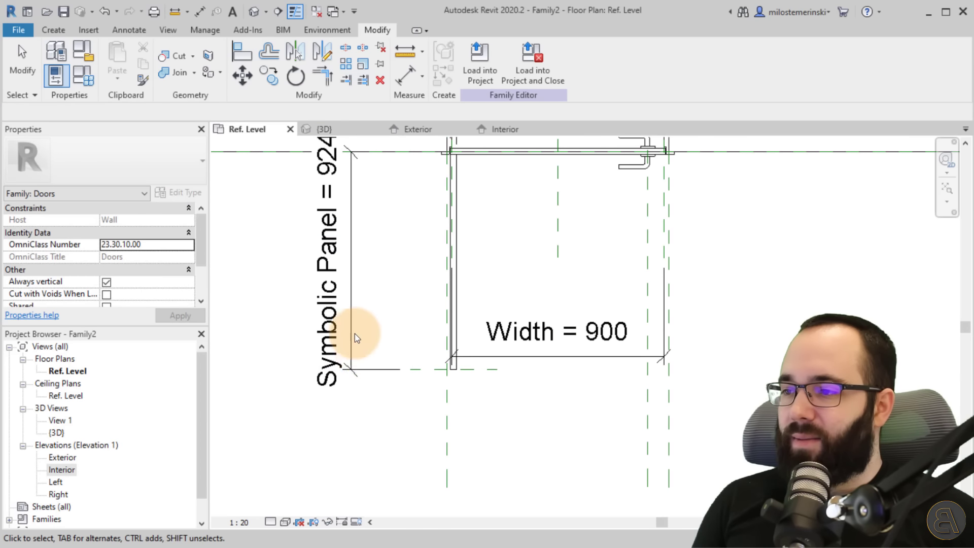
# - Move the far short line of the symbolic open panel onto the horizontal reference plane and lock the alignment
pyautogui.moveTo(340, 261); pyautogui.dragTo(327, 293, button='middle')
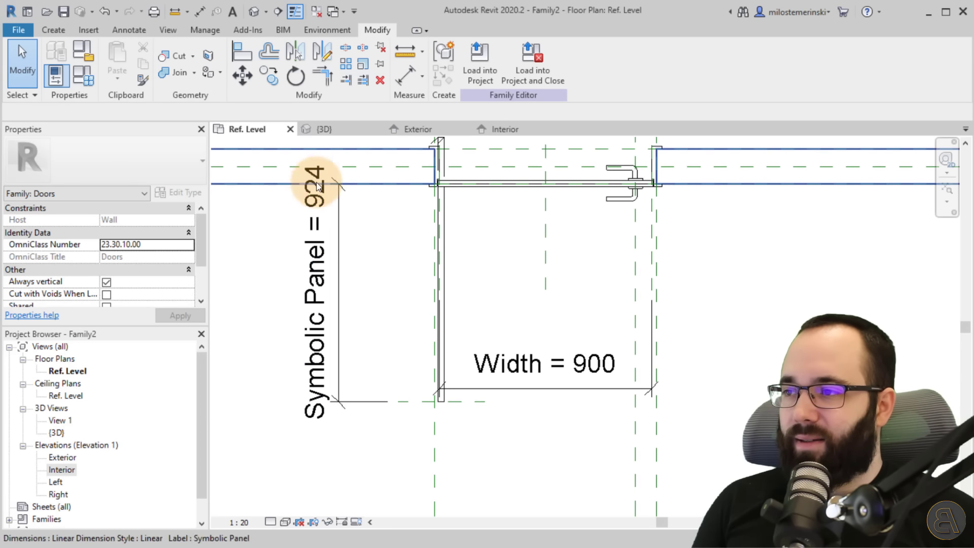
pyautogui.scroll(5, 410, 413)
pyautogui.click(472, 395)
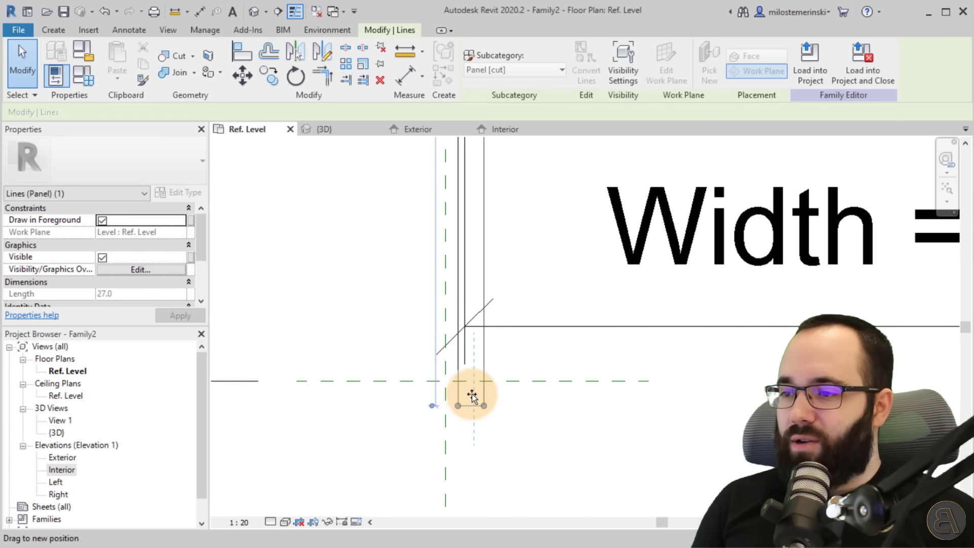
pyautogui.moveTo(472, 395); pyautogui.dragTo(500, 374)
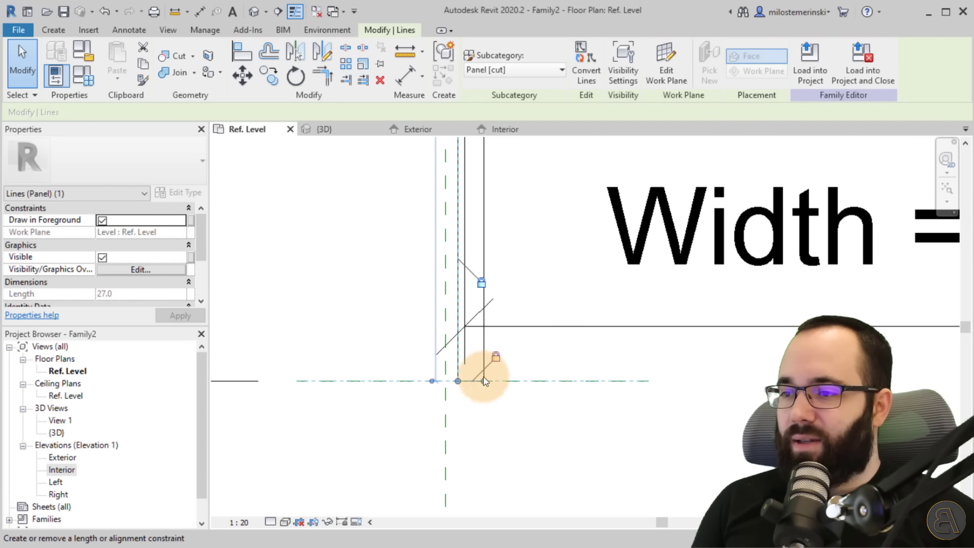
pyautogui.click(400, 429)
pyautogui.scroll(-3, 357, 421)
pyautogui.moveTo(322, 347); pyautogui.dragTo(323, 369, button='middle')
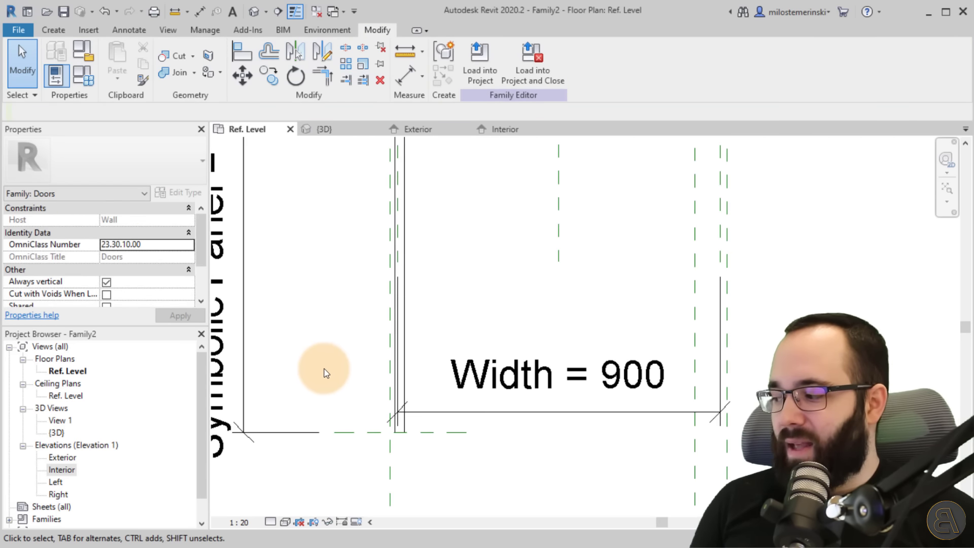
pyautogui.scroll(-3, 325, 373)
pyautogui.scroll(1, 376, 398)
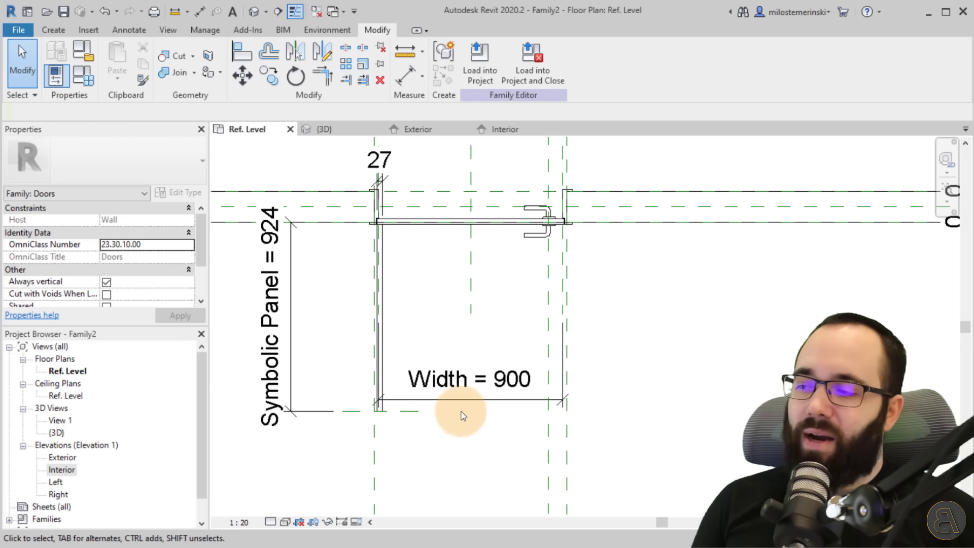
pyautogui.scroll(1, 381, 403)
pyautogui.scroll(1, 382, 404)
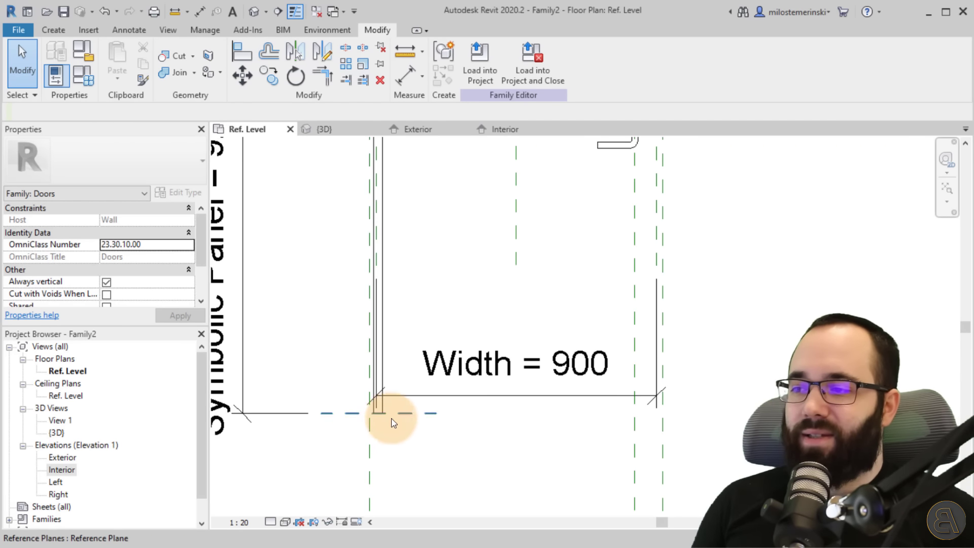
pyautogui.scroll(-1, 458, 388)
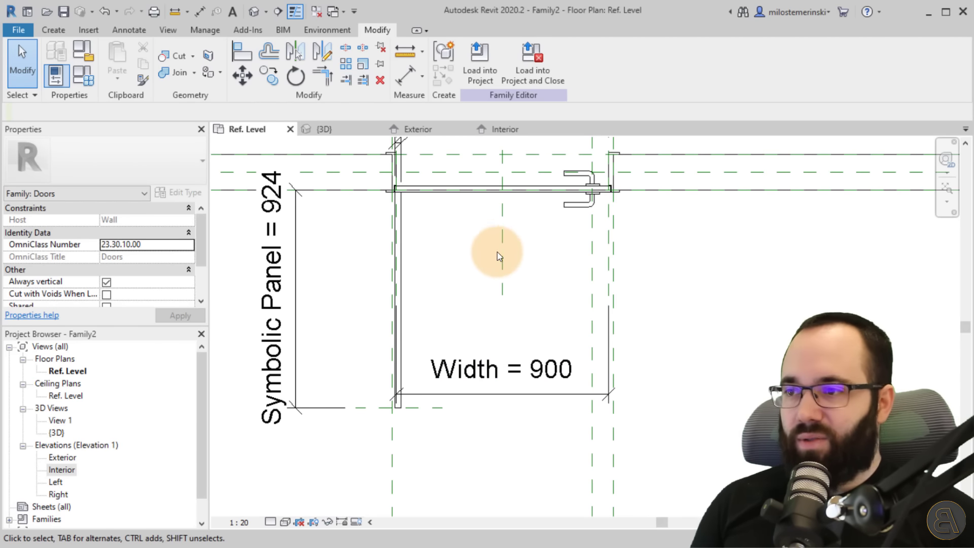
pyautogui.moveTo(447, 279); pyautogui.dragTo(445, 312, button='middle')
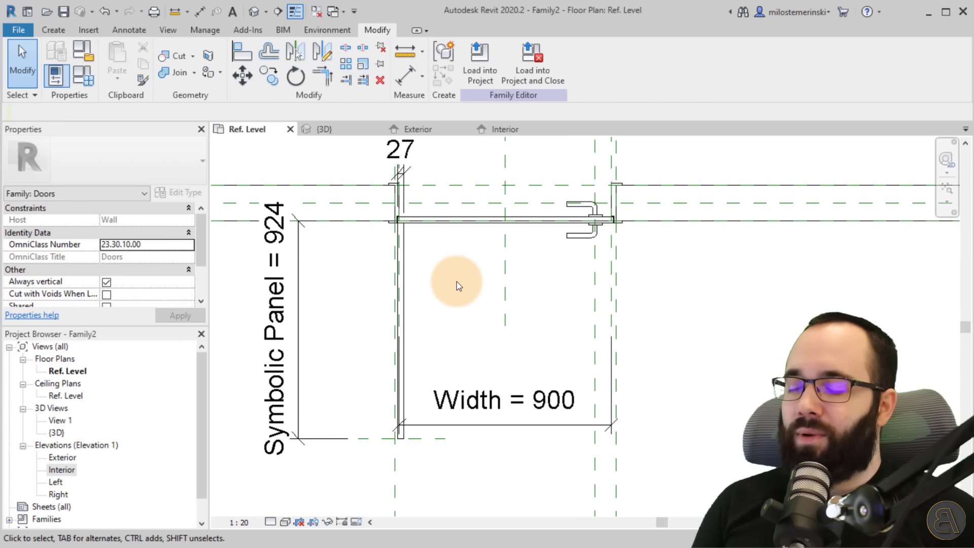
# - Start a symbolic center-ends arc assigned to the Plan Swing [cut] subcategory
pyautogui.click(133, 29)
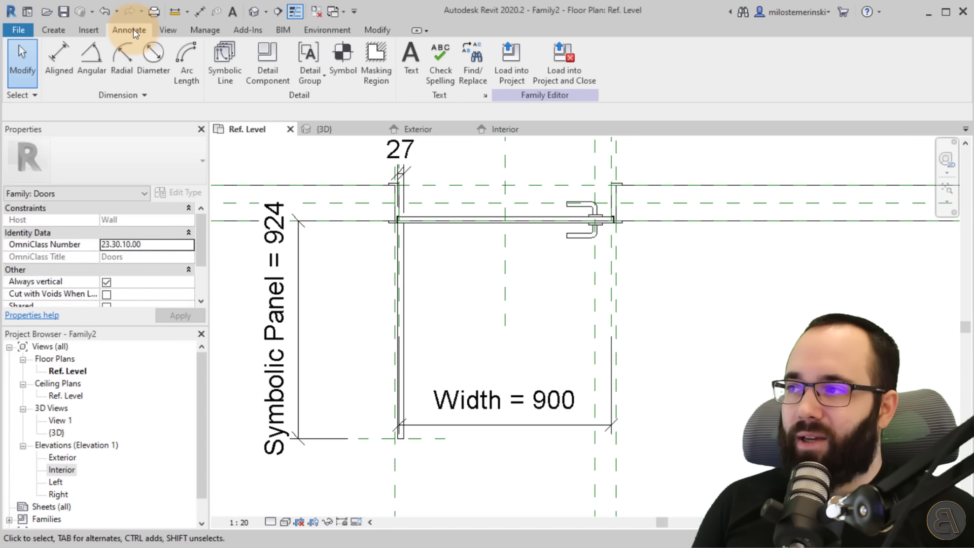
pyautogui.click(219, 75)
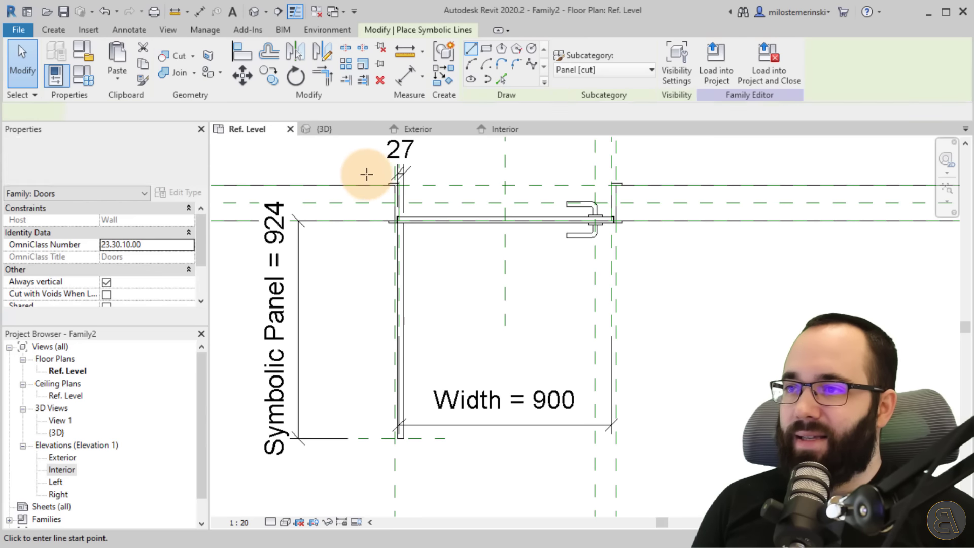
pyautogui.click(486, 65)
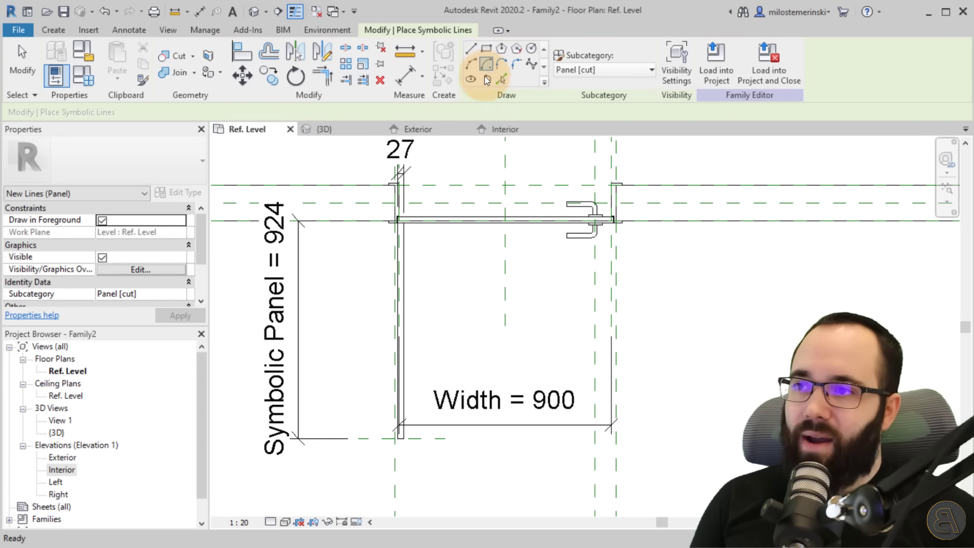
pyautogui.click(582, 70)
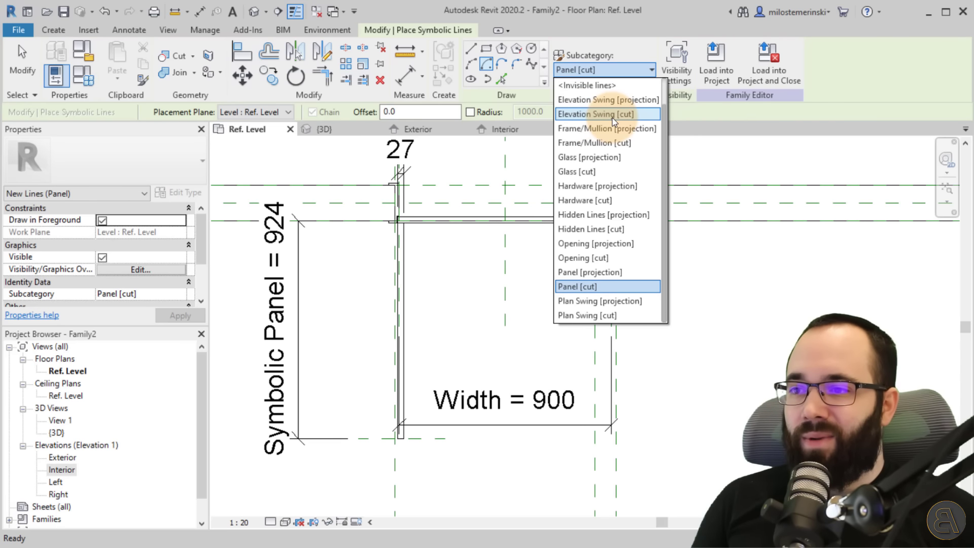
pyautogui.click(576, 315)
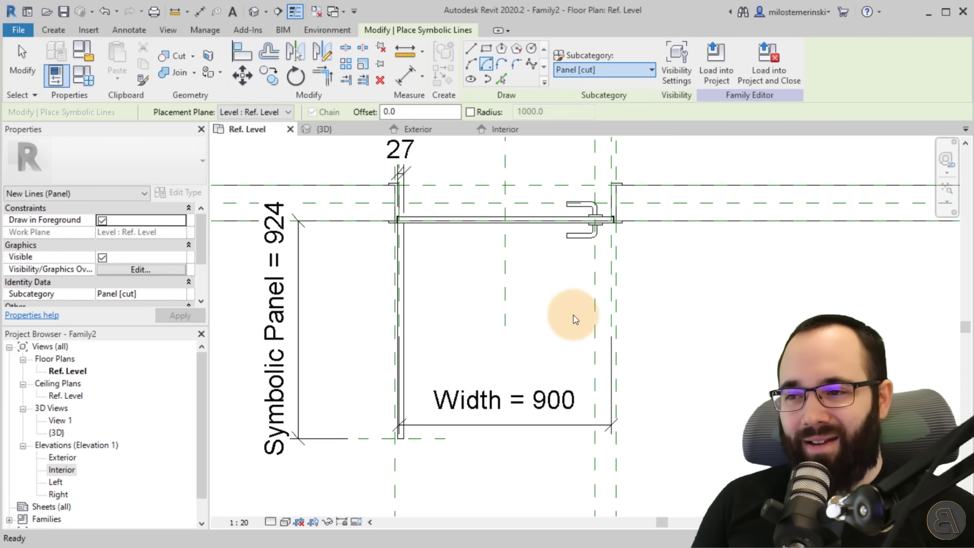
# - Draw the 90-degree door swing arc centred on the hinge corner, from the open symbolic panel's far end to the closed panel's latch-side corner
pyautogui.scroll(3, 397, 440)
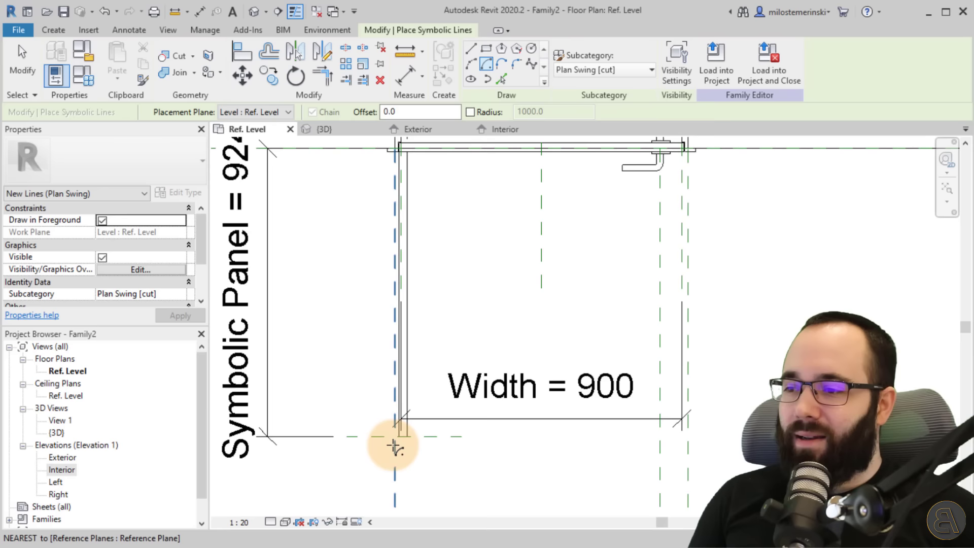
pyautogui.moveTo(413, 407); pyautogui.dragTo(428, 479, button='middle')
pyautogui.scroll(2, 393, 223)
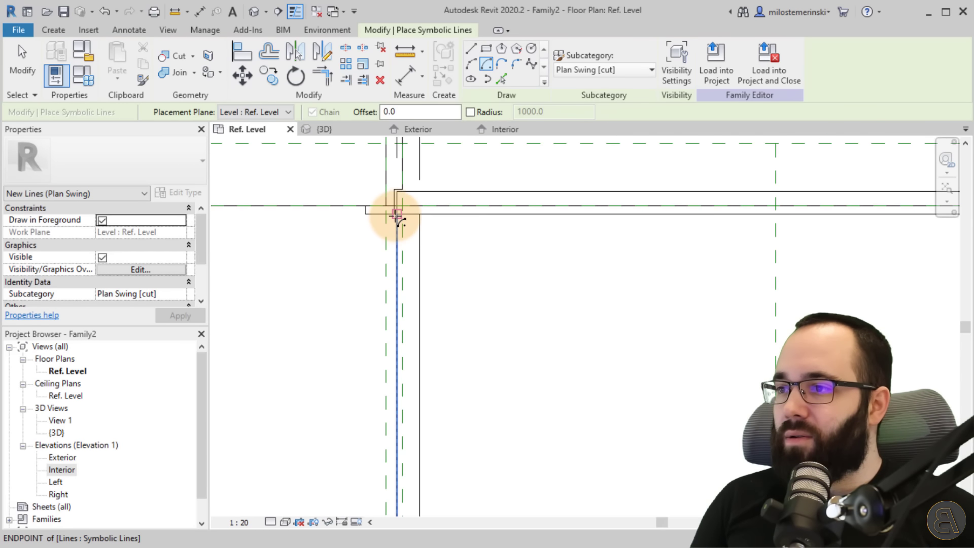
pyautogui.click(396, 214)
pyautogui.scroll(-3, 420, 386)
pyautogui.moveTo(427, 399); pyautogui.dragTo(432, 239, button='middle')
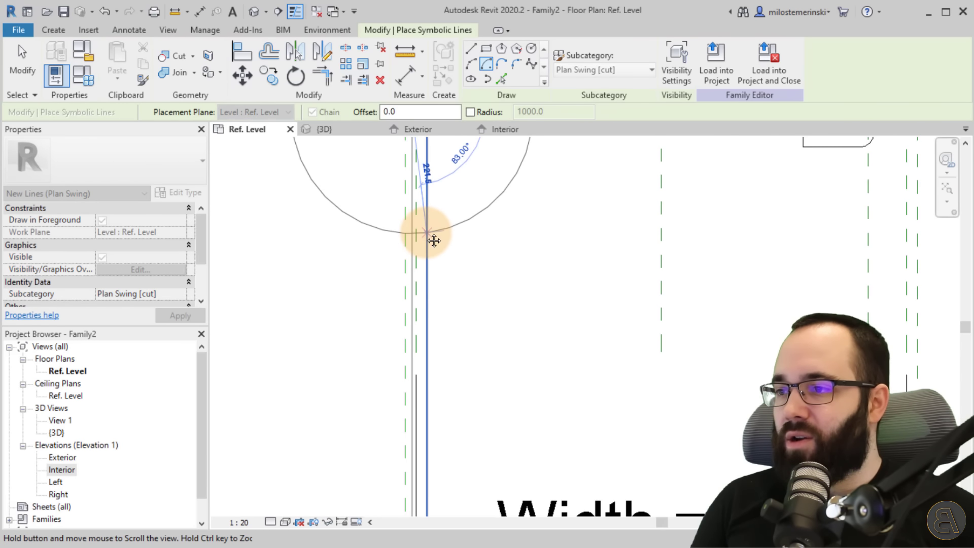
pyautogui.scroll(-2, 432, 236)
pyautogui.moveTo(424, 431); pyautogui.dragTo(414, 289, button='middle')
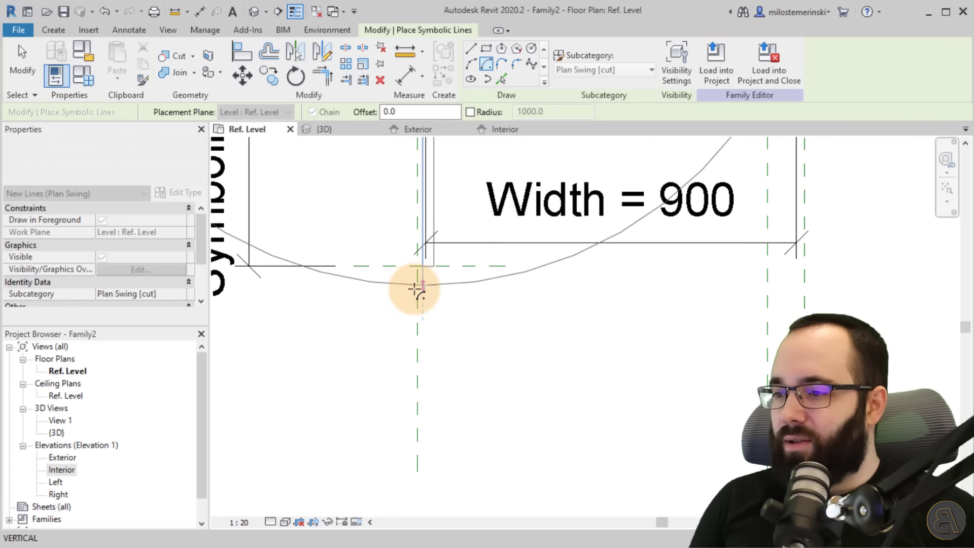
pyautogui.scroll(2, 429, 253)
pyautogui.click(431, 244)
pyautogui.scroll(-2, 569, 251)
pyautogui.moveTo(566, 255); pyautogui.dragTo(274, 476, button='middle')
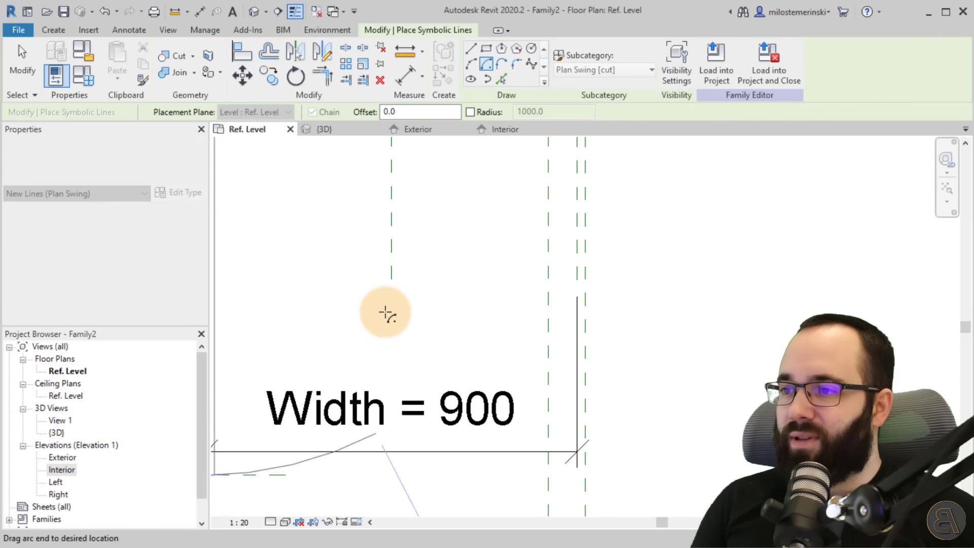
pyautogui.moveTo(424, 261); pyautogui.dragTo(449, 444, button='middle')
pyautogui.scroll(3, 601, 284)
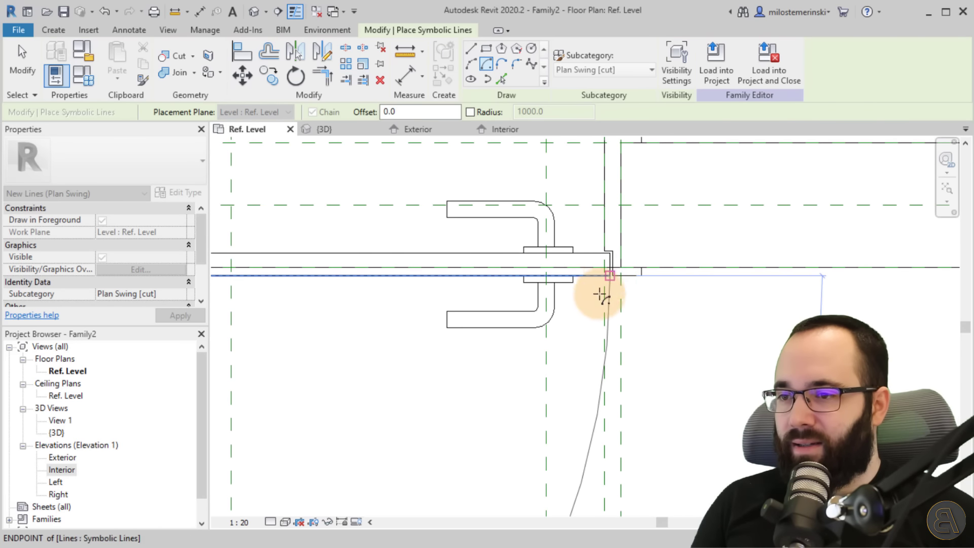
pyautogui.moveTo(510, 382); pyautogui.dragTo(621, 290, button='middle')
pyautogui.scroll(-3, 620, 291)
# - Lock the swing arc's centre to the closed panel's face and the symbolic open panel's edge, and finish placing symbolic lines
pyautogui.scroll(3, 538, 284)
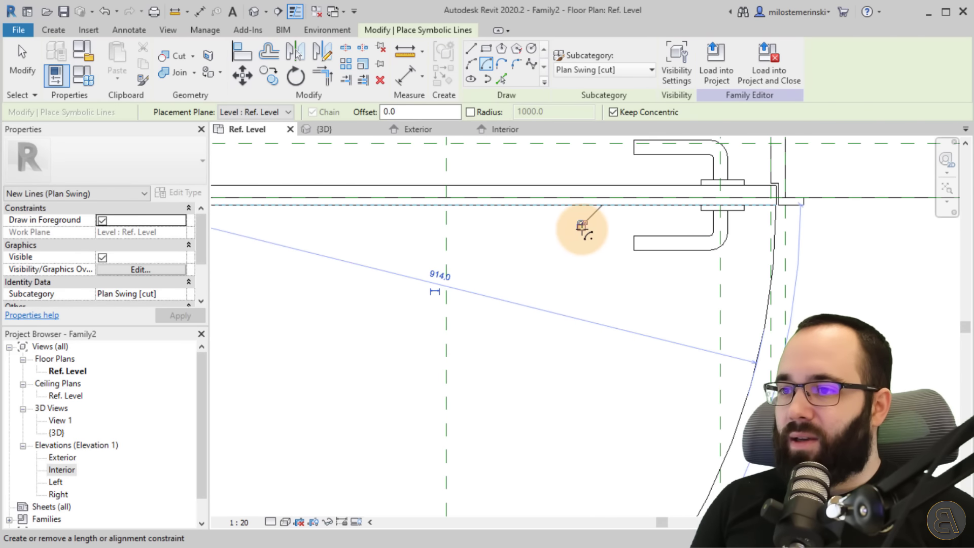
pyautogui.click(580, 230)
pyautogui.scroll(-3, 580, 331)
pyautogui.moveTo(529, 380); pyautogui.dragTo(579, 306, button='middle')
pyautogui.moveTo(462, 426); pyautogui.dragTo(448, 506, button='middle')
pyautogui.click(449, 423)
pyautogui.scroll(3, 450, 423)
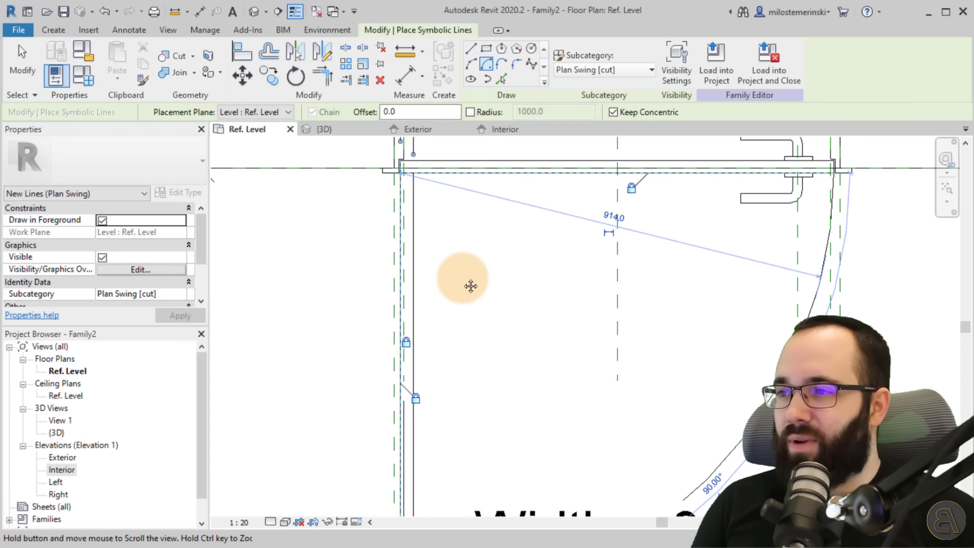
pyautogui.moveTo(463, 277); pyautogui.dragTo(491, 358, button='middle')
pyautogui.scroll(-1, 471, 304)
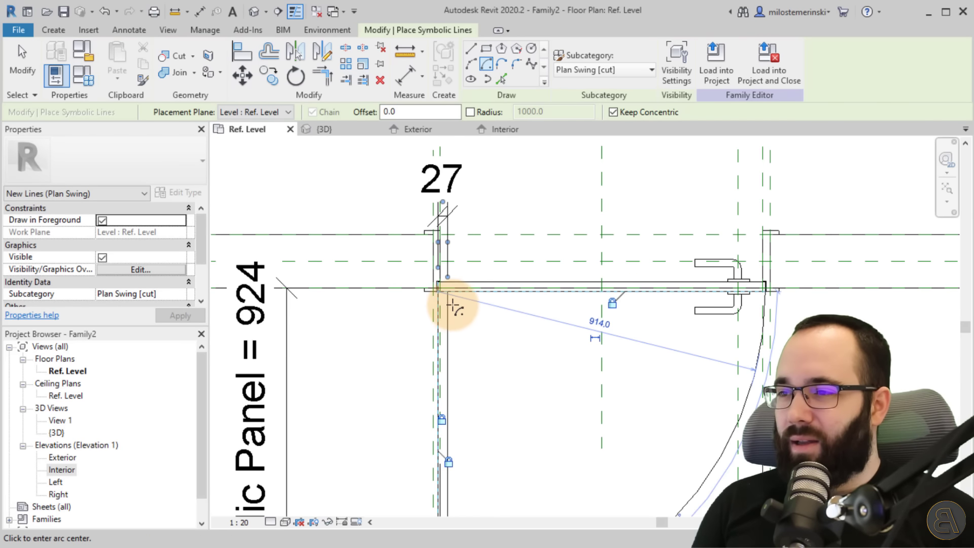
pyautogui.press('Escape')
pyautogui.press('Escape')
pyautogui.click(458, 181)
pyautogui.press('Escape')
pyautogui.scroll(-2, 498, 361)
pyautogui.moveTo(498, 365); pyautogui.dragTo(463, 305, button='middle')
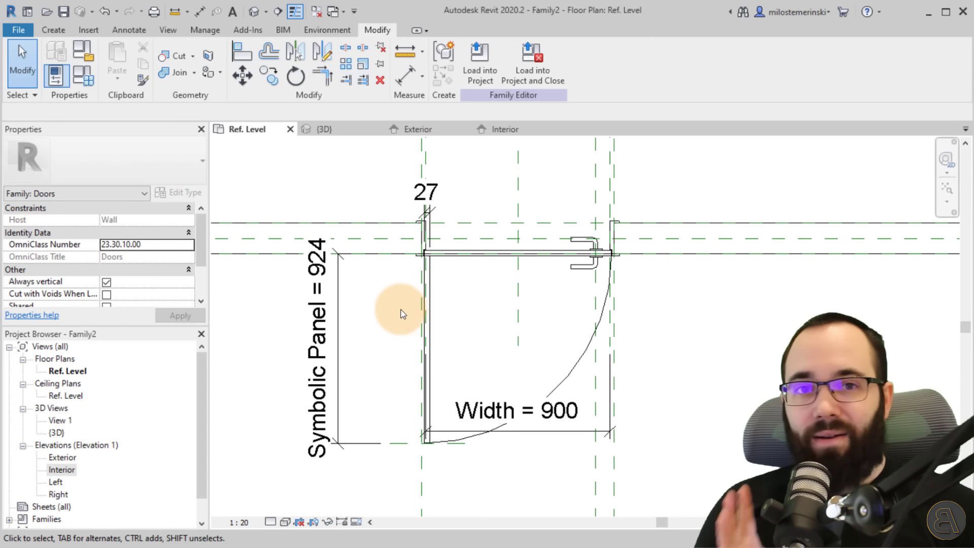
pyautogui.moveTo(471, 330); pyautogui.dragTo(453, 336, button='middle')
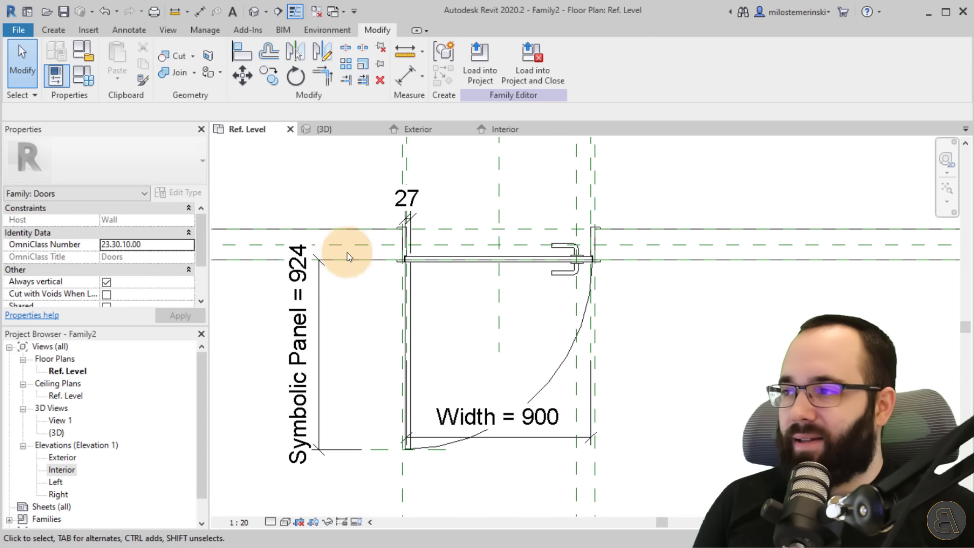
# - Set the family's Width parameter to 800 and inspect how the symbolic panel and swing arc follow in plan
pyautogui.click(84, 76)
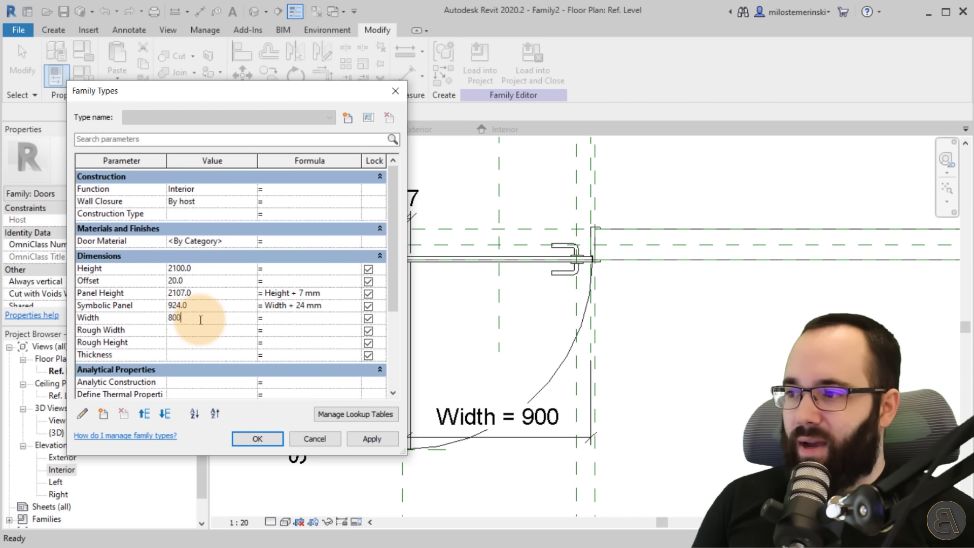
pyautogui.click(372, 439)
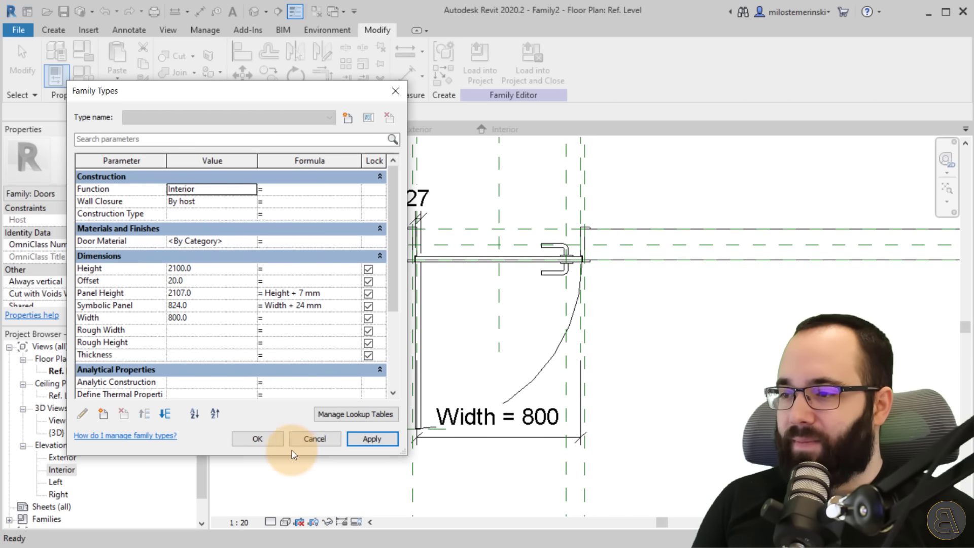
pyautogui.click(257, 440)
pyautogui.scroll(3, 424, 327)
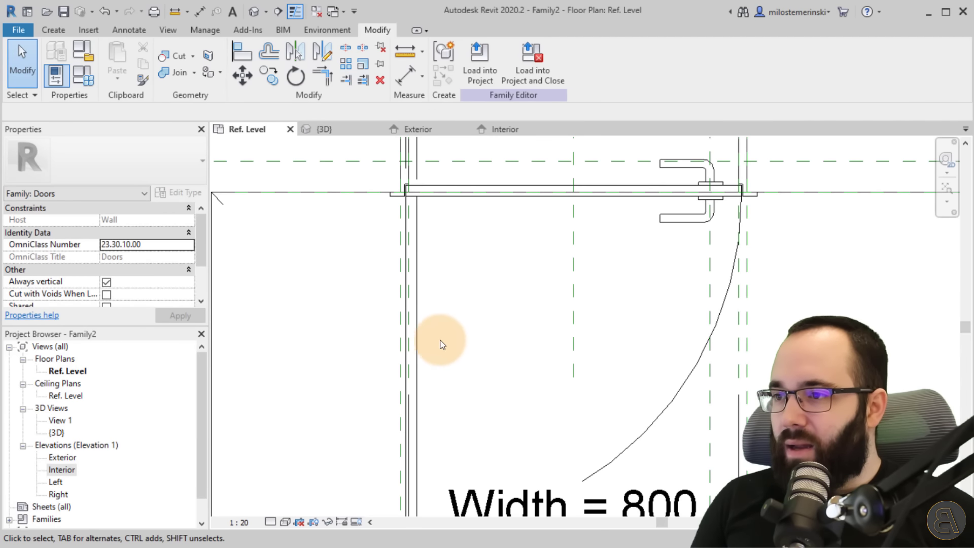
pyautogui.moveTo(441, 341); pyautogui.dragTo(439, 372, button='middle')
pyautogui.scroll(-2, 540, 294)
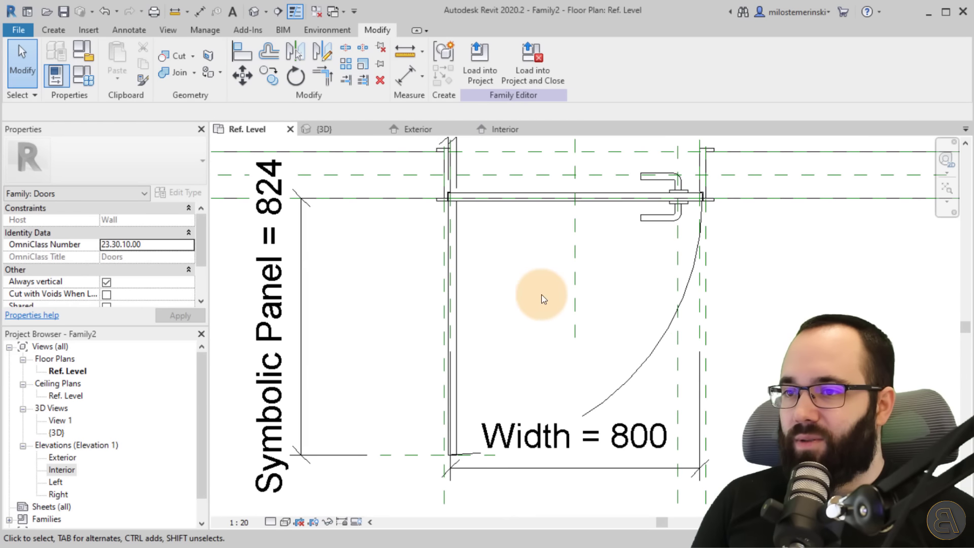
pyautogui.moveTo(539, 297); pyautogui.dragTo(489, 343, button='middle')
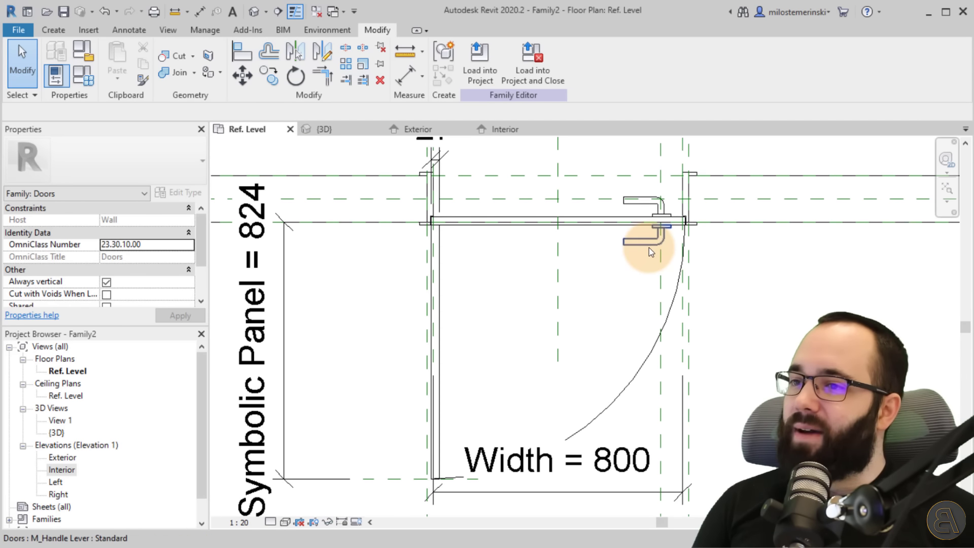
pyautogui.click(634, 219)
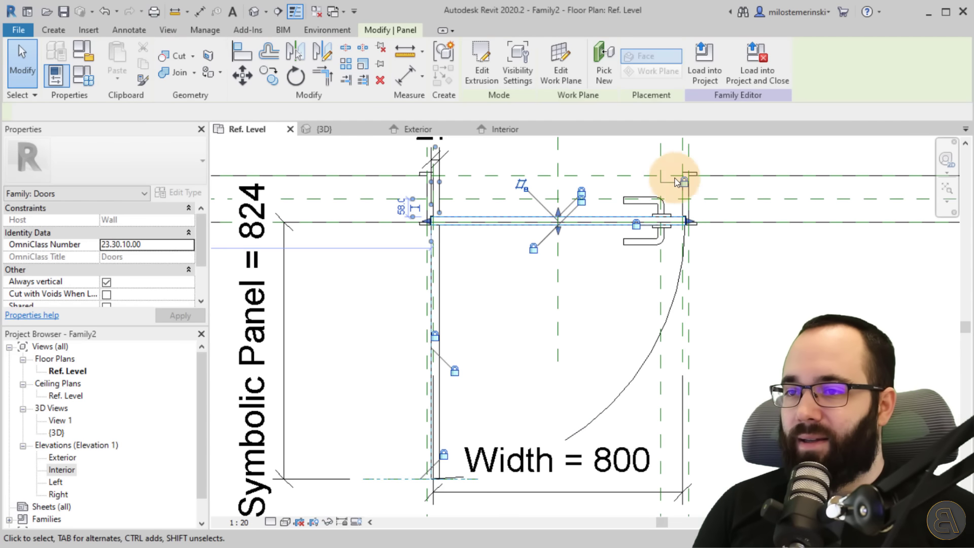
pyautogui.click(515, 373)
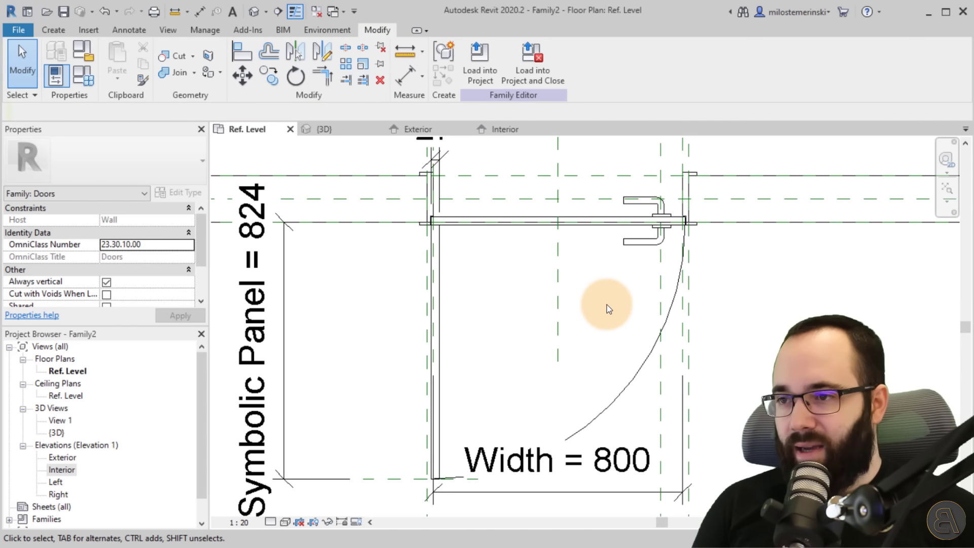
pyautogui.click(631, 247)
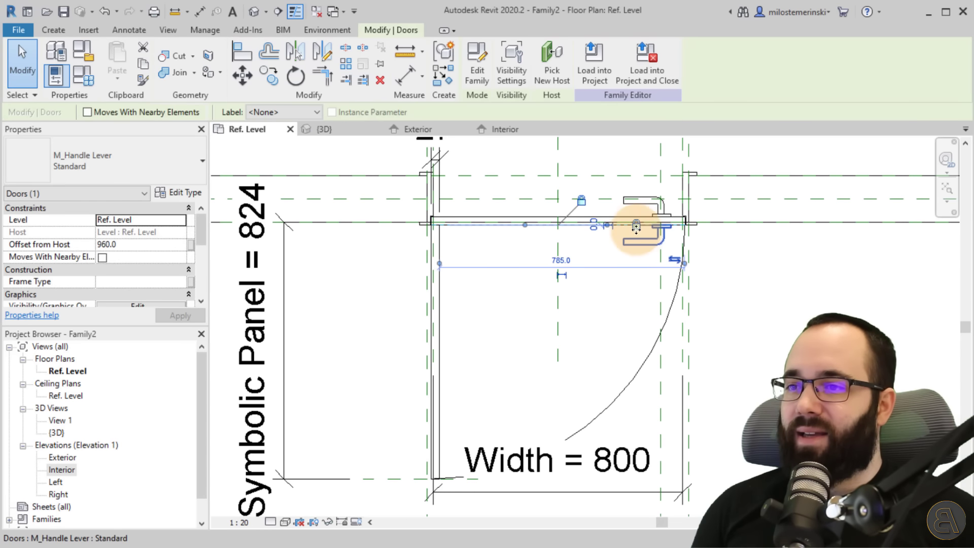
pyautogui.keyDown('ctrl'); pyautogui.click(636, 202); pyautogui.keyUp('ctrl')
pyautogui.click(616, 281)
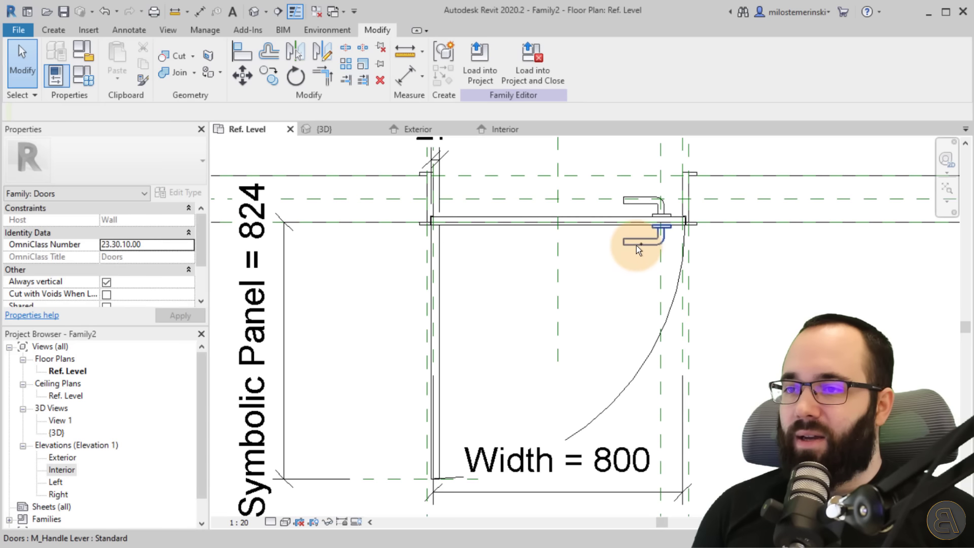
pyautogui.click(649, 209)
pyautogui.keyDown('ctrl'); pyautogui.click(648, 205); pyautogui.keyUp('ctrl')
pyautogui.scroll(2, 633, 216)
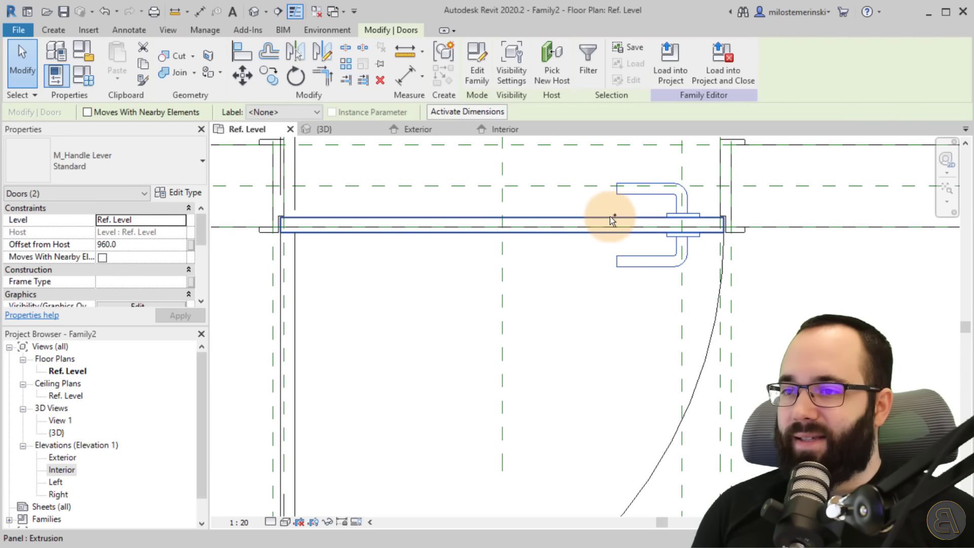
pyautogui.keyDown('ctrl'); pyautogui.click(606, 217); pyautogui.keyUp('ctrl')
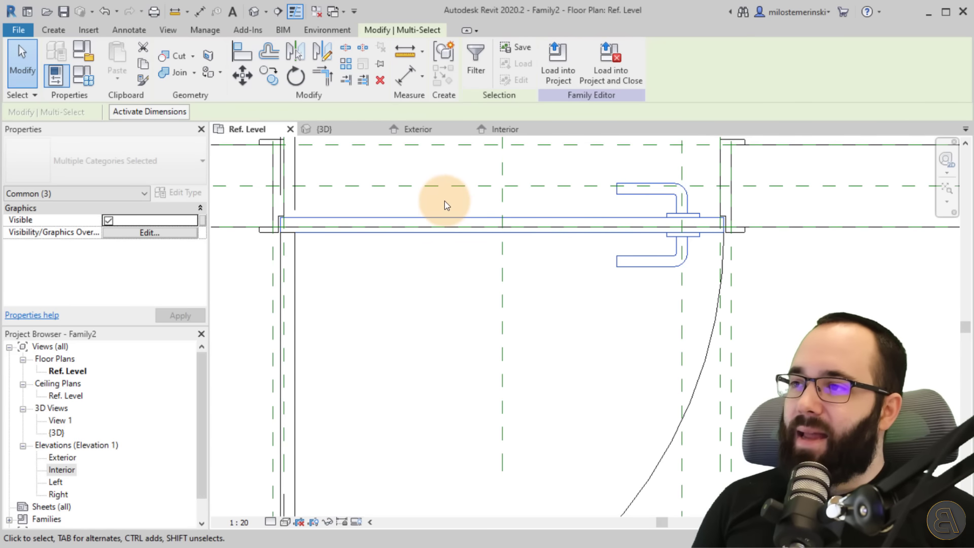
pyautogui.click(59, 32)
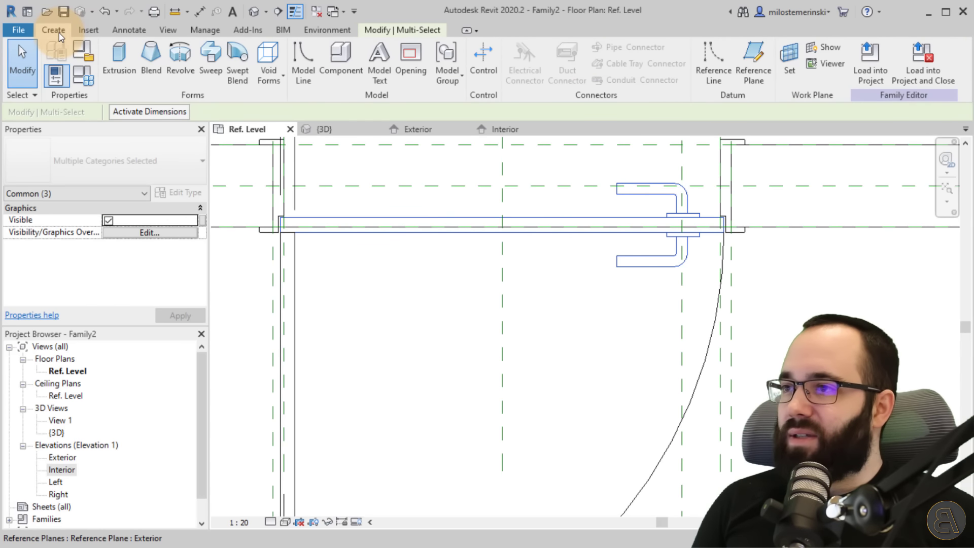
pyautogui.click(576, 205)
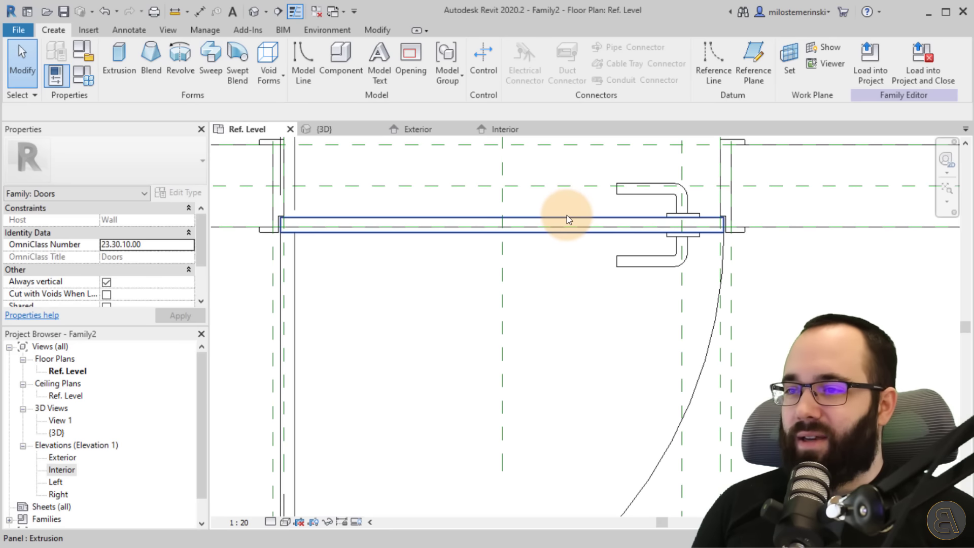
# - Turn off Plan/RCP display for the closed 3D door panel, keeping its When cut in Plan/RCP option enabled
pyautogui.click(566, 216)
pyautogui.click(632, 228)
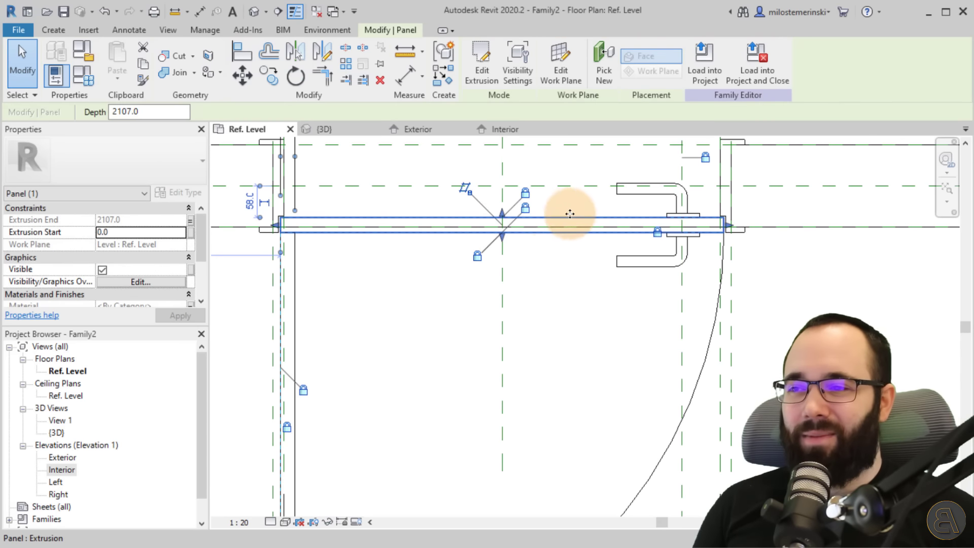
pyautogui.click(516, 71)
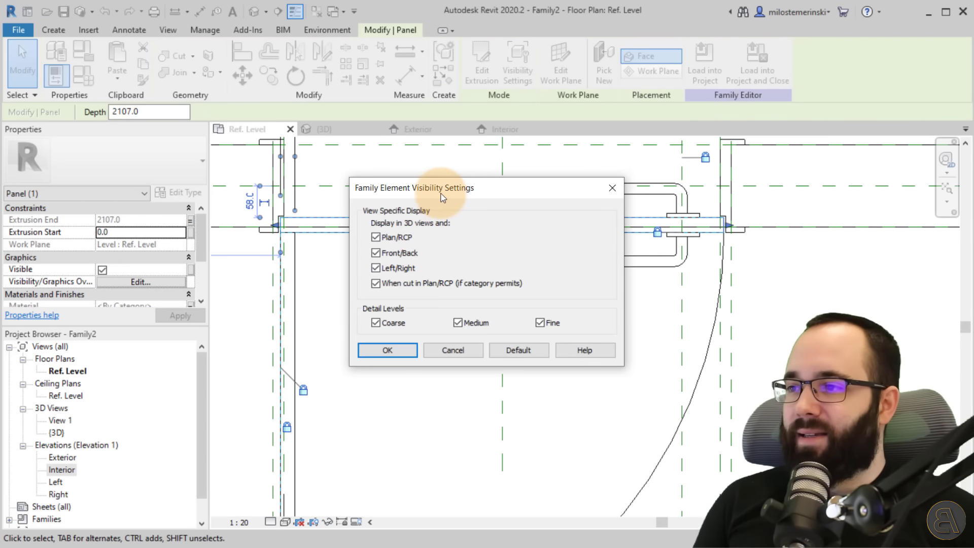
pyautogui.moveTo(434, 191); pyautogui.dragTo(382, 186)
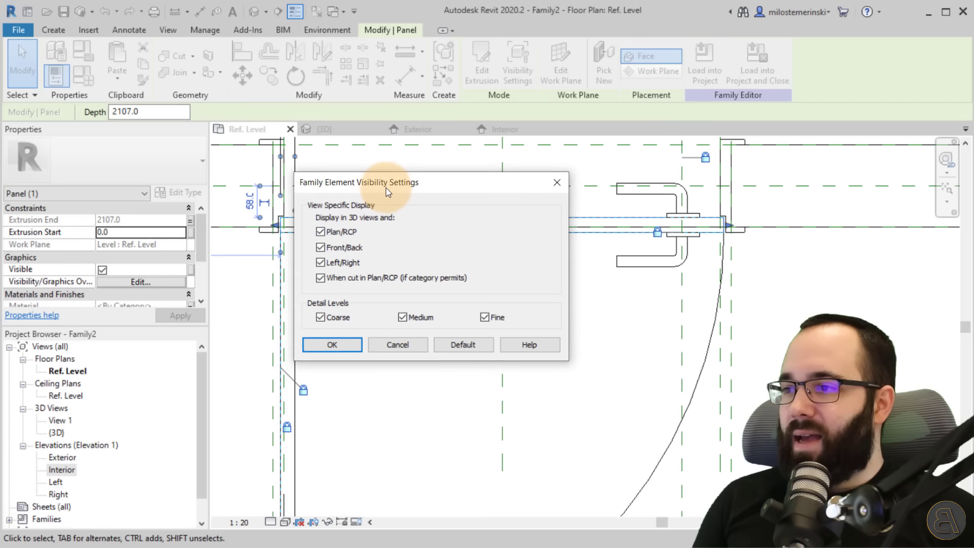
pyautogui.click(320, 276)
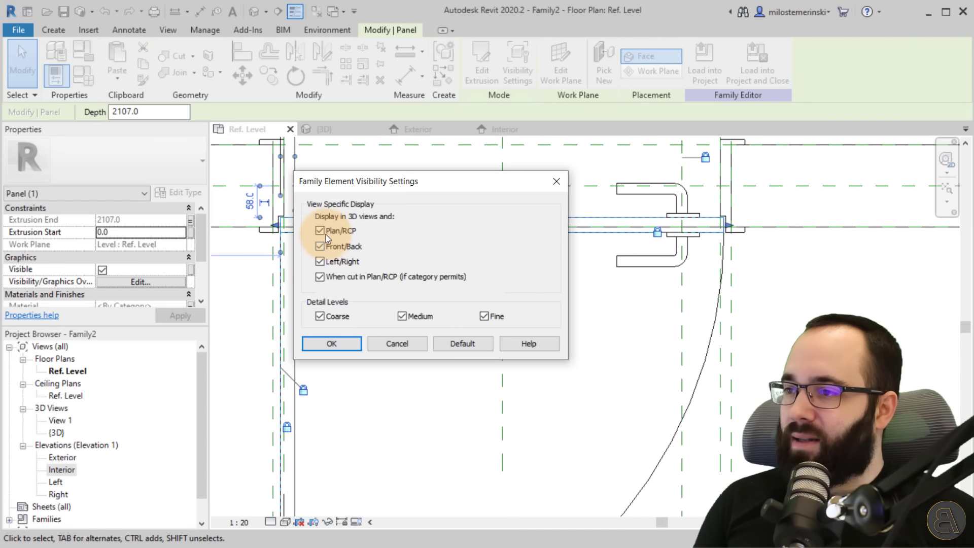
pyautogui.click(320, 231)
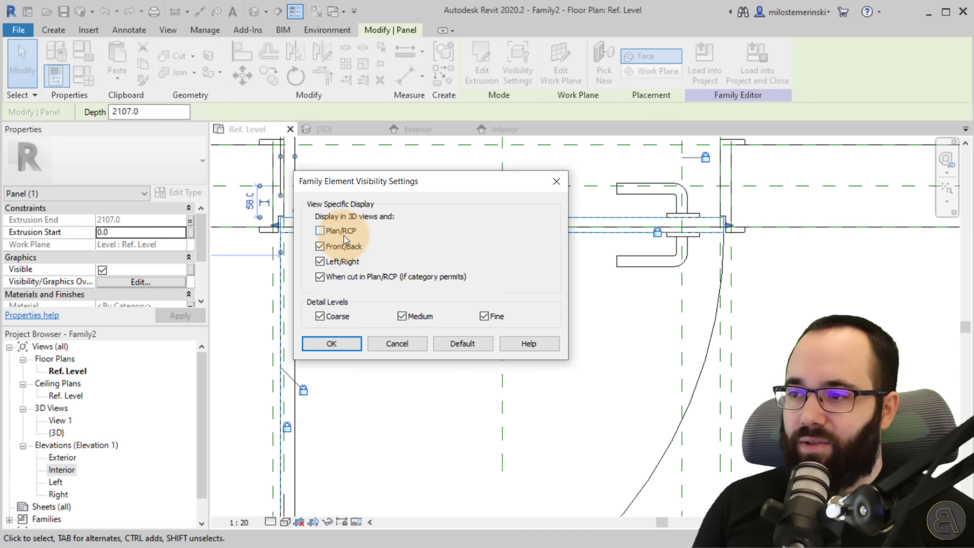
pyautogui.click(470, 349)
pyautogui.click(320, 281)
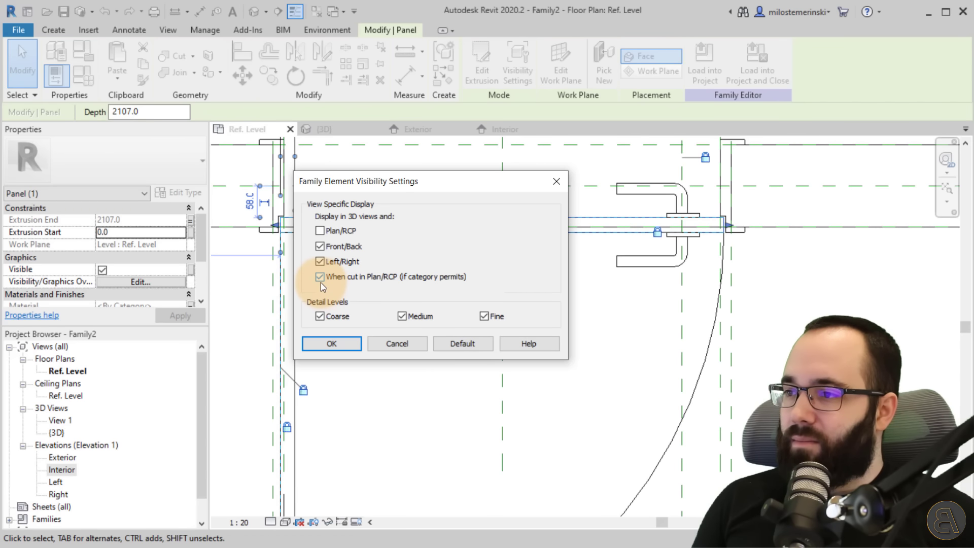
pyautogui.click(358, 283)
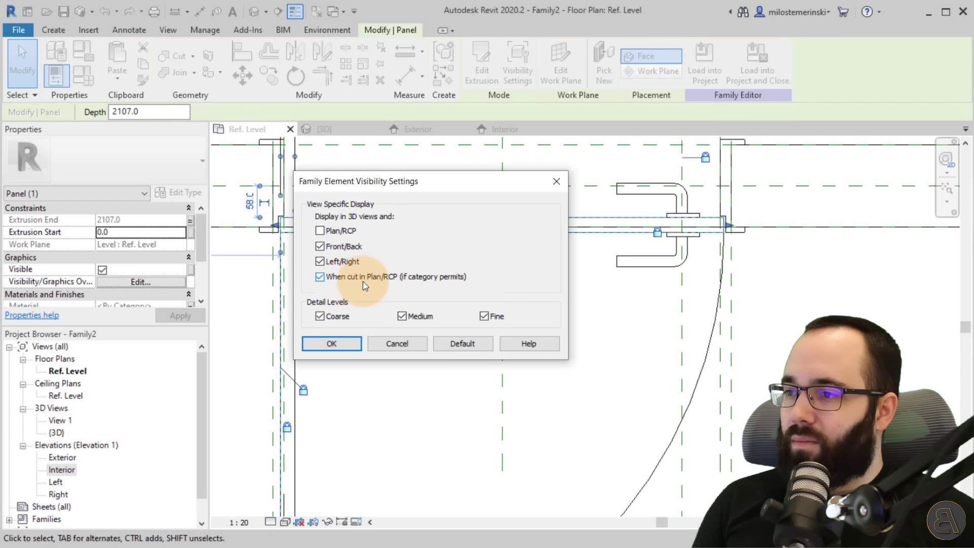
pyautogui.click(351, 346)
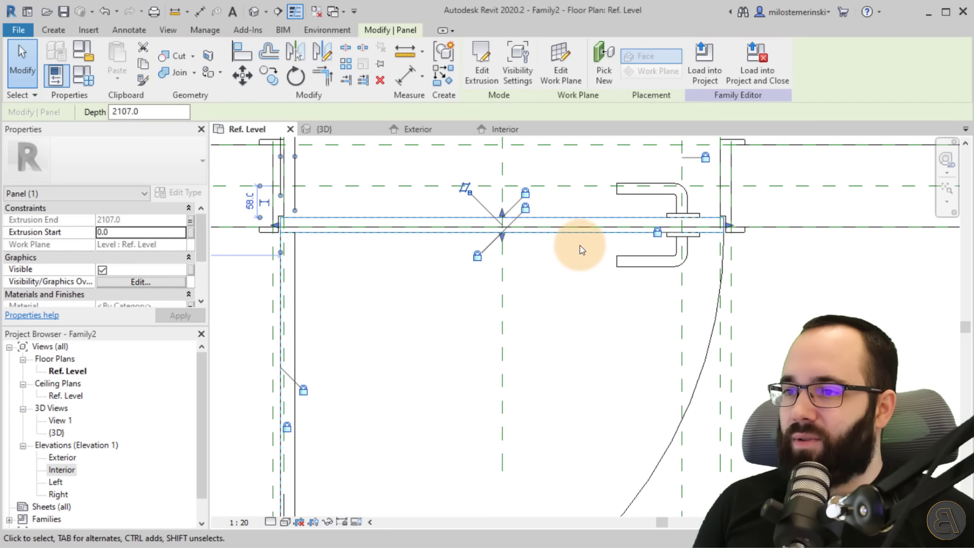
# - Turn off Plan/RCP display for the lever handle on the swing side of the door panel
pyautogui.click(596, 288)
pyautogui.click(628, 208)
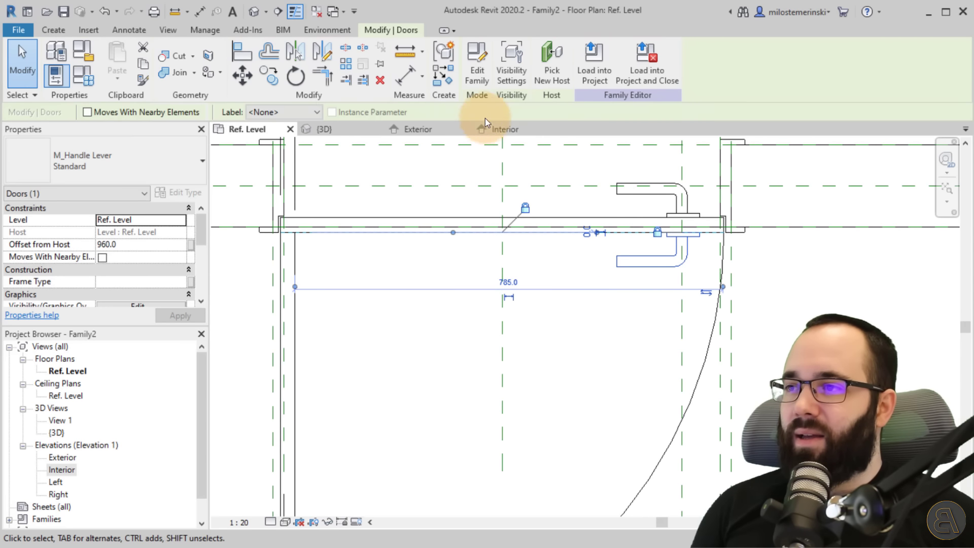
pyautogui.click(512, 71)
pyautogui.click(343, 231)
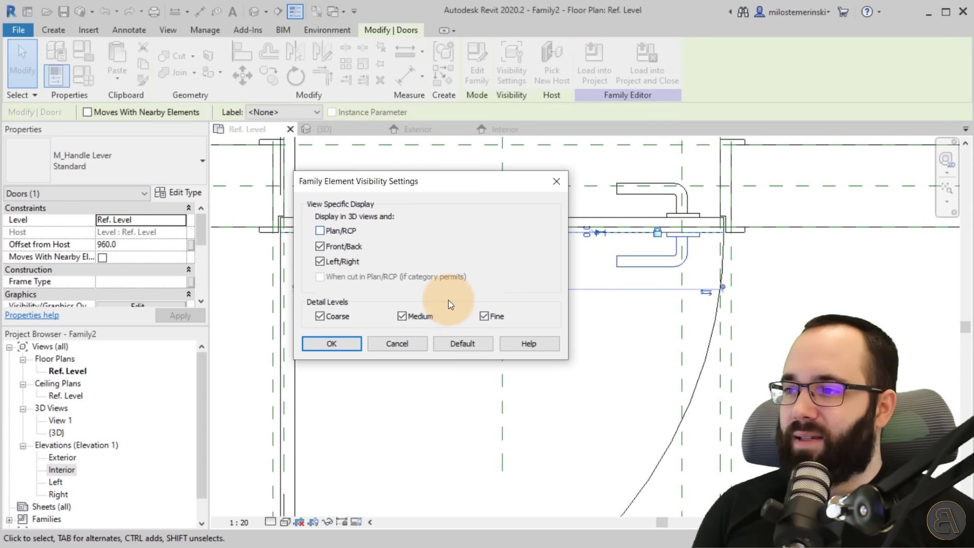
pyautogui.click(332, 343)
pyautogui.click(550, 349)
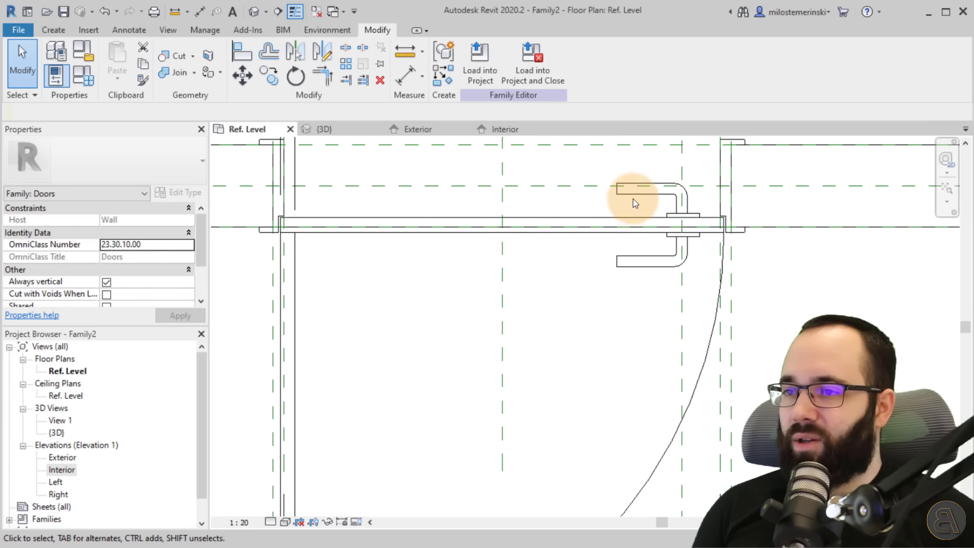
# - Turn off Plan/RCP display for the lever handle on the wall side, opposite the door swing
pyautogui.click(636, 187)
pyautogui.click(634, 196)
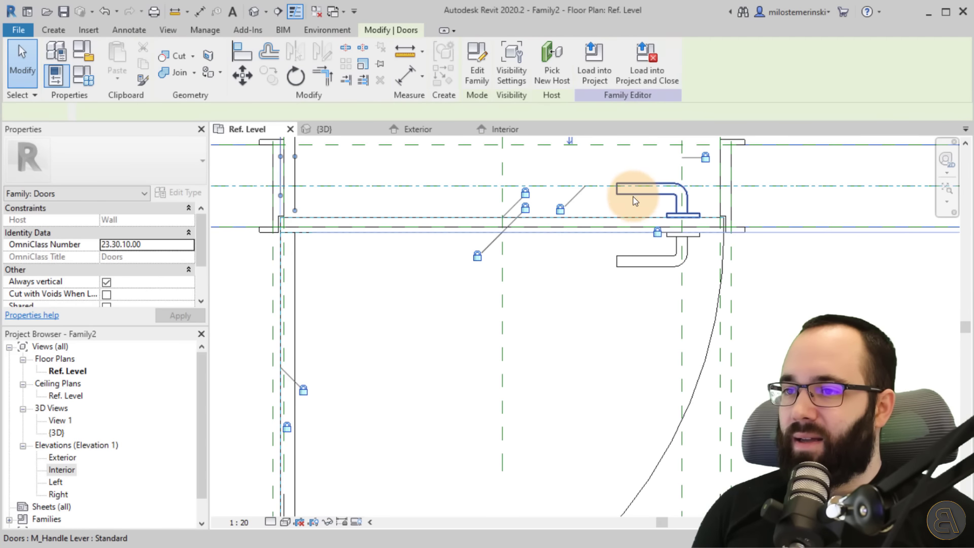
pyautogui.click(511, 71)
pyautogui.click(345, 231)
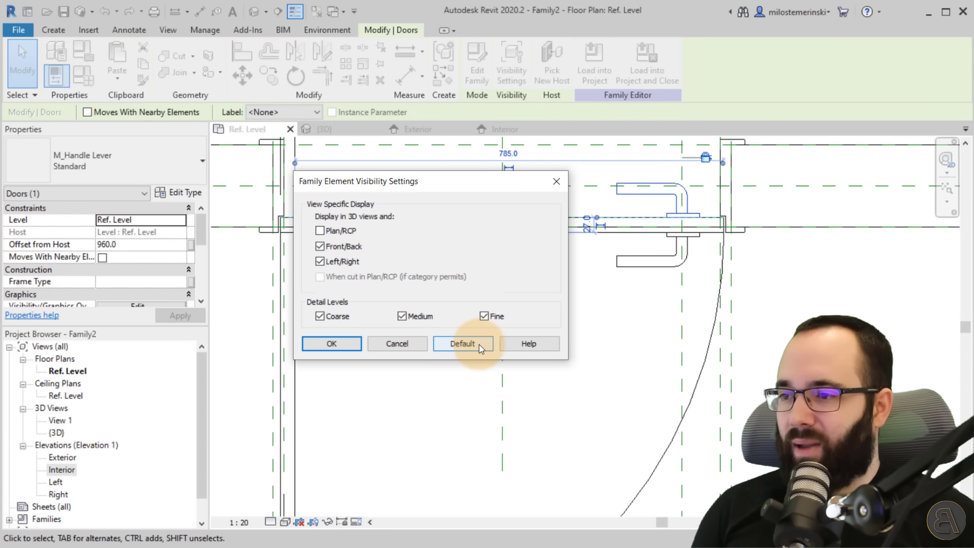
pyautogui.click(341, 348)
pyautogui.click(574, 355)
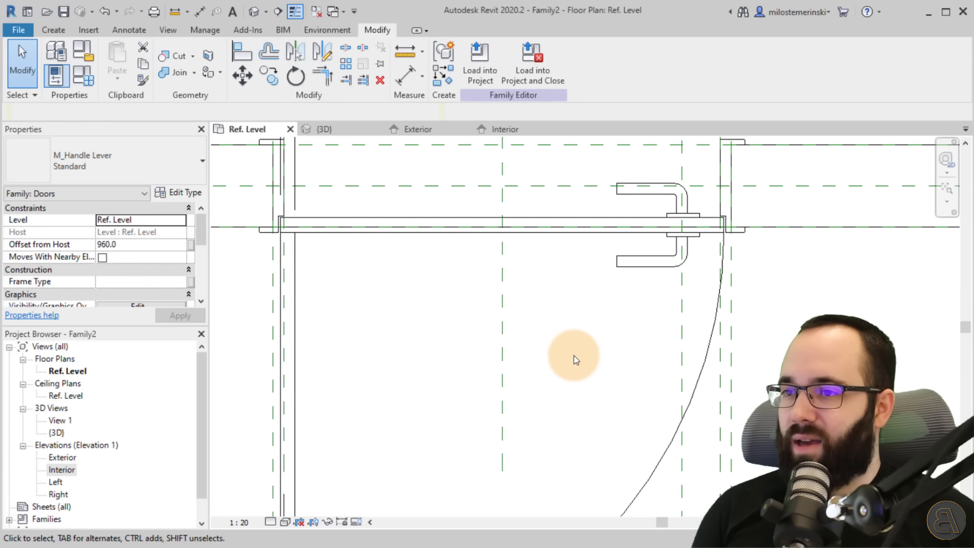
# - Turn on Preview Visibility in the Ref. Level plan to check the door's plan representation
pyautogui.scroll(-5, 554, 326)
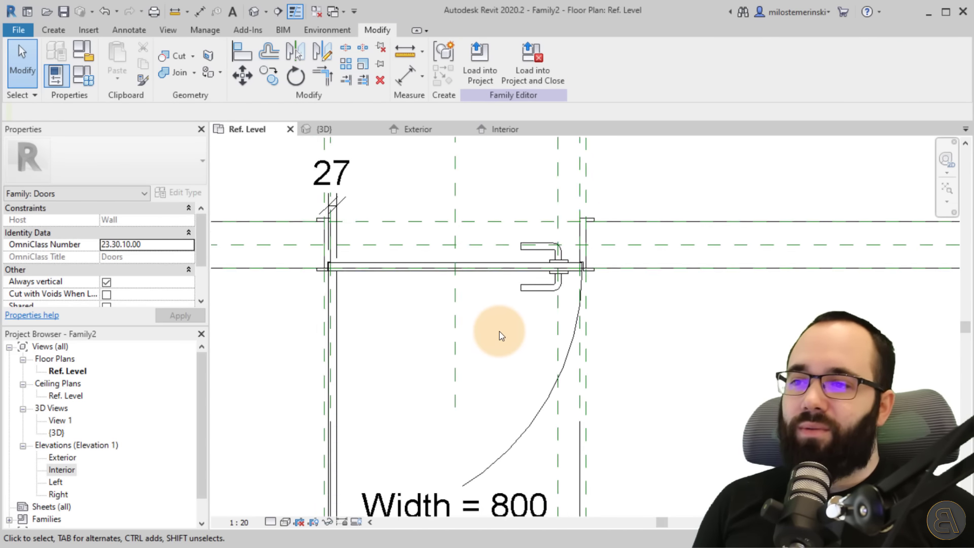
pyautogui.scroll(-1, 499, 331)
pyautogui.moveTo(499, 330); pyautogui.dragTo(446, 276, button='middle')
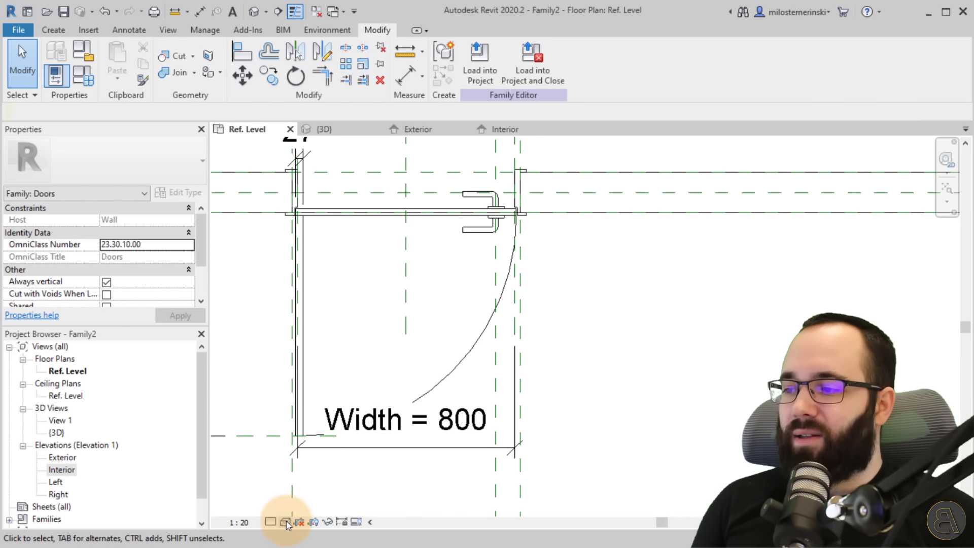
pyautogui.click(354, 522)
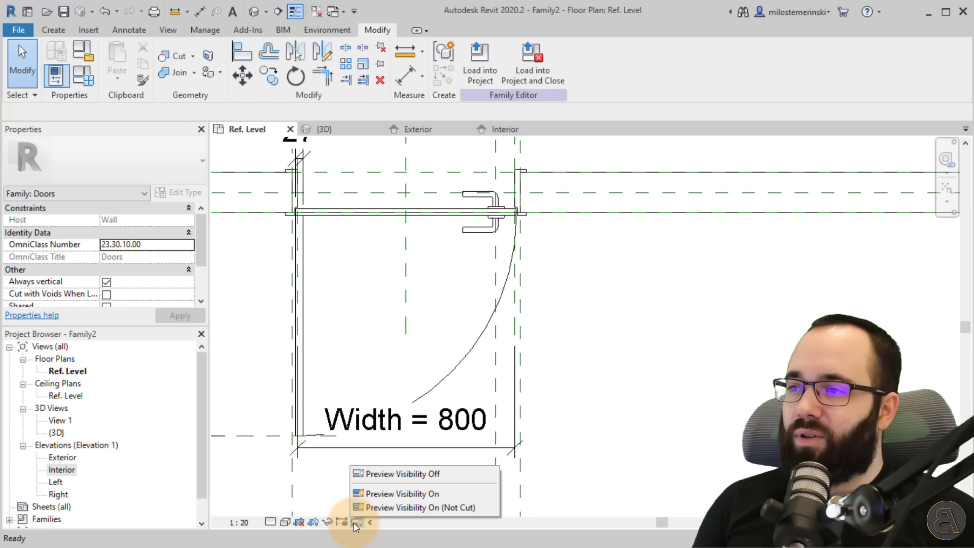
pyautogui.click(384, 495)
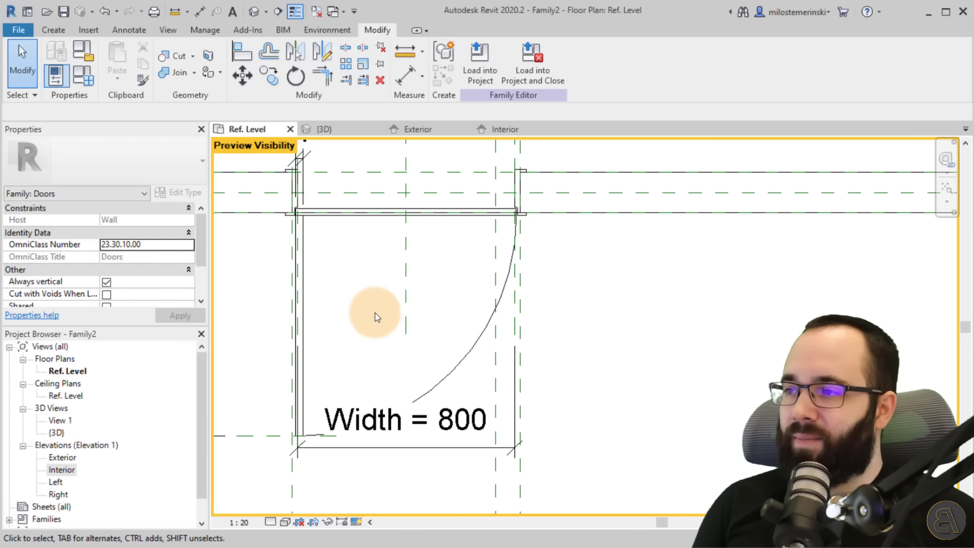
# - Disable When cut in Plan/RCP in the closed door panel's visibility settings
pyautogui.moveTo(377, 241); pyautogui.dragTo(428, 291, button='middle')
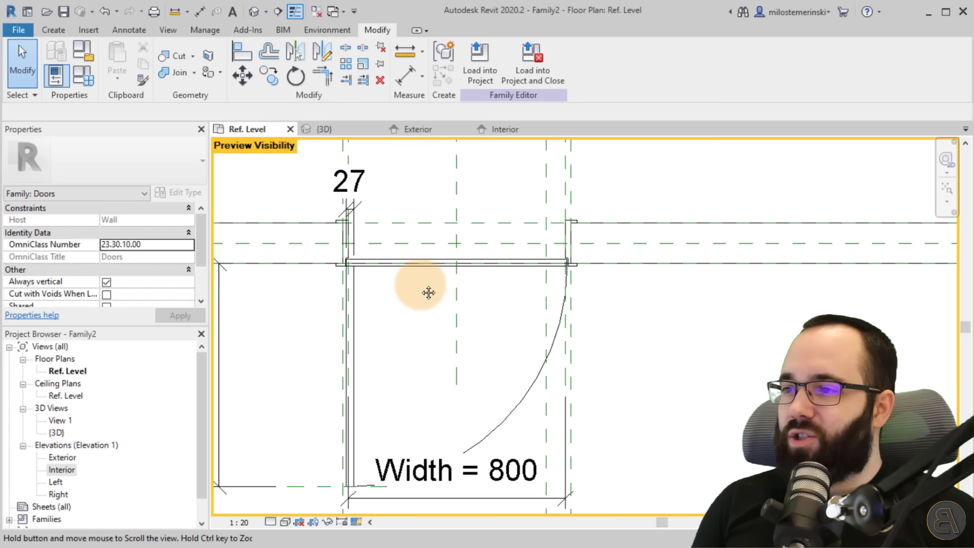
pyautogui.click(419, 263)
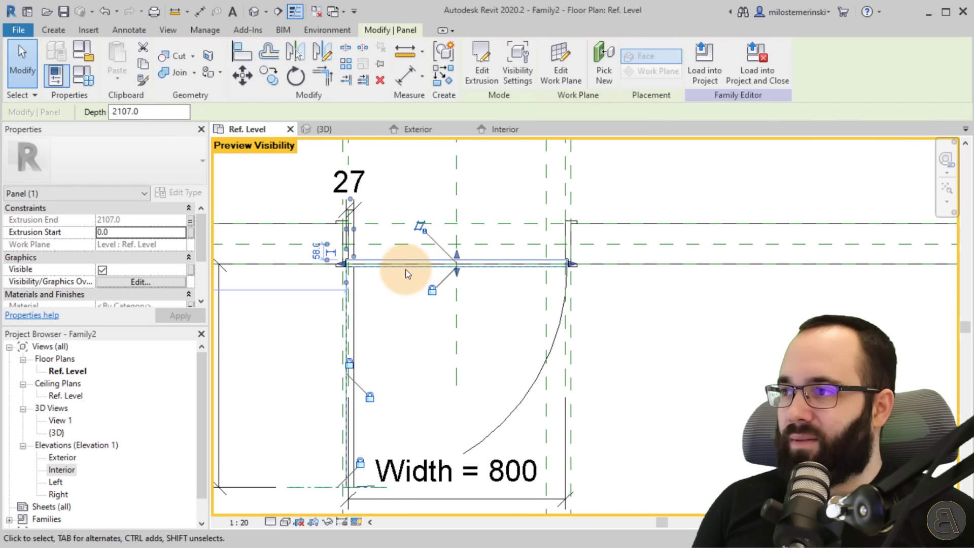
pyautogui.scroll(2, 405, 274)
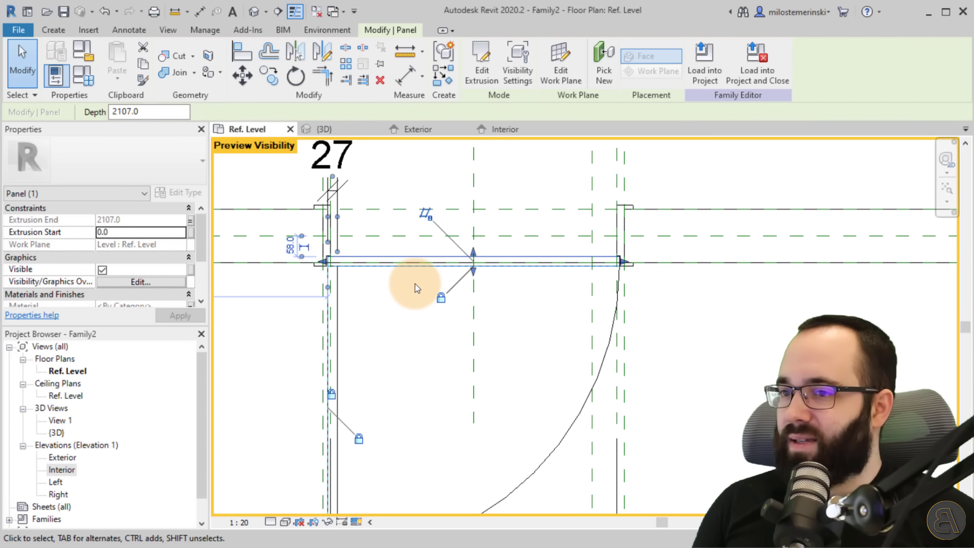
pyautogui.click(517, 65)
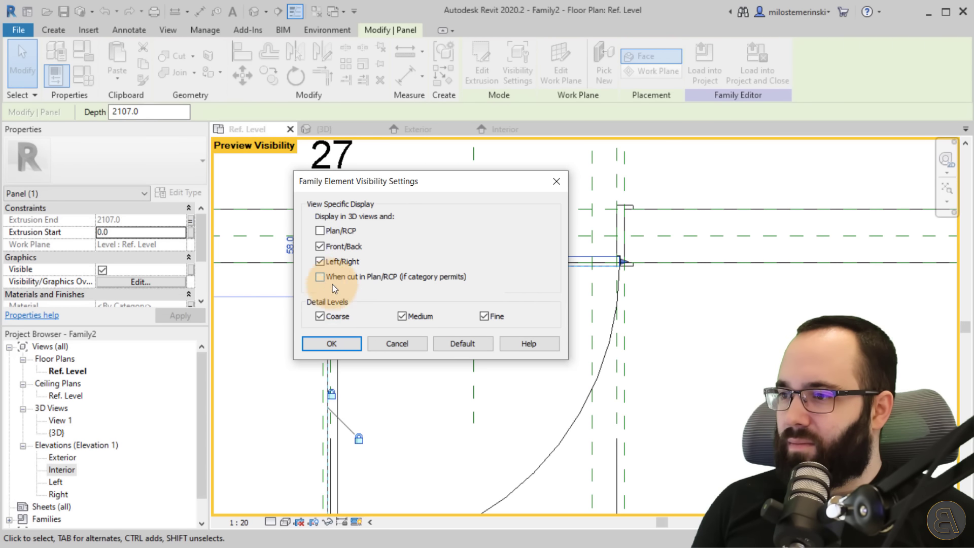
pyautogui.click(330, 343)
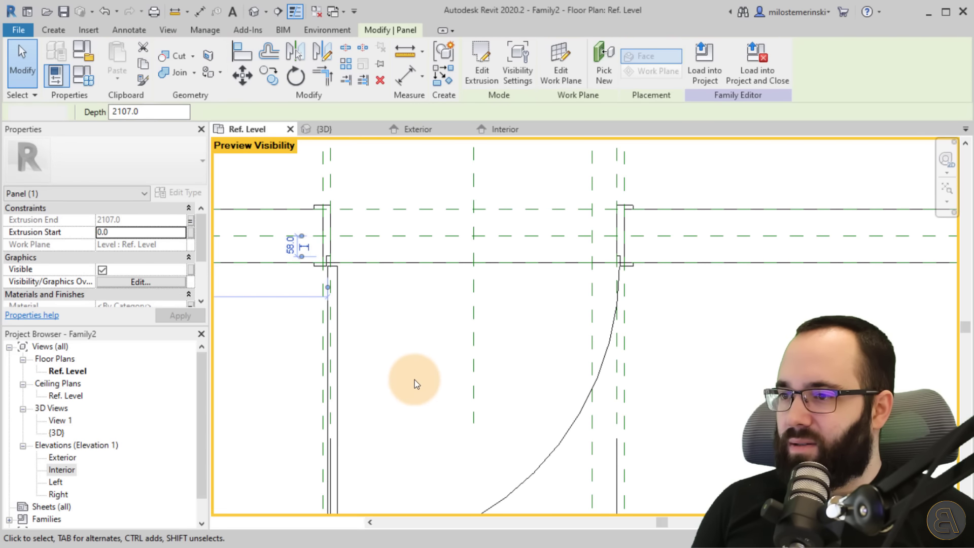
pyautogui.click(414, 379)
# - Examine the plan swing, then open the 3D view and inspect the door from both sides
pyautogui.scroll(-2, 403, 260)
pyautogui.moveTo(391, 298)
pyautogui.mouseDown(button='middle')
pyautogui.moveTo(391, 271)
pyautogui.moveTo(392, 298)
pyautogui.mouseUp(button='middle')
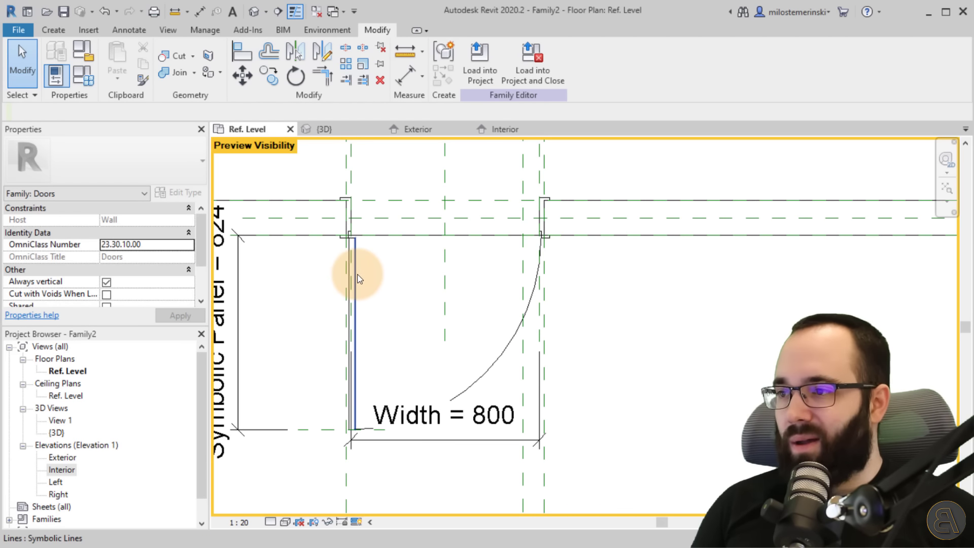
pyautogui.click(327, 129)
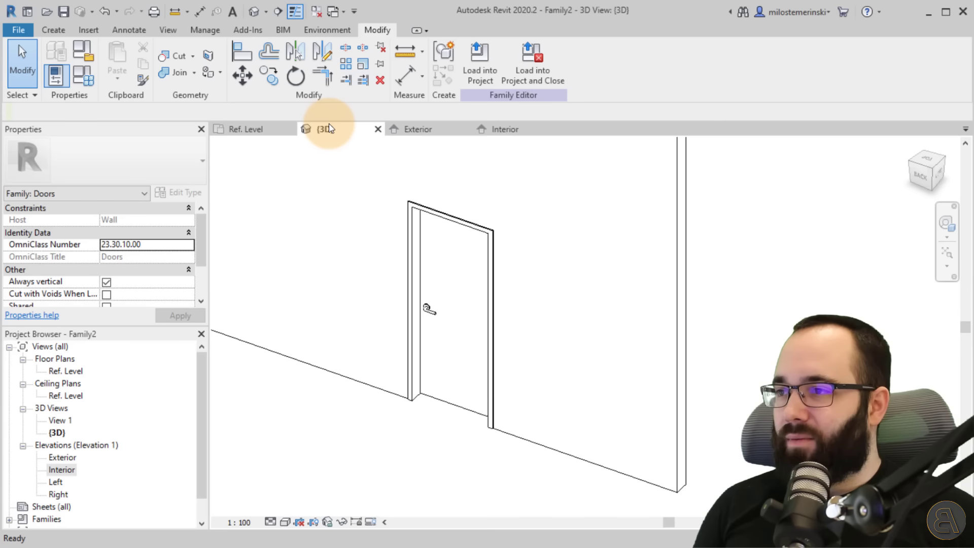
pyautogui.keyDown('shift'); pyautogui.moveTo(434, 311); pyautogui.dragTo(570, 348, button='middle'); pyautogui.keyUp('shift')
pyautogui.keyDown('shift'); pyautogui.moveTo(522, 379); pyautogui.dragTo(382, 269, button='middle'); pyautogui.keyUp('shift')
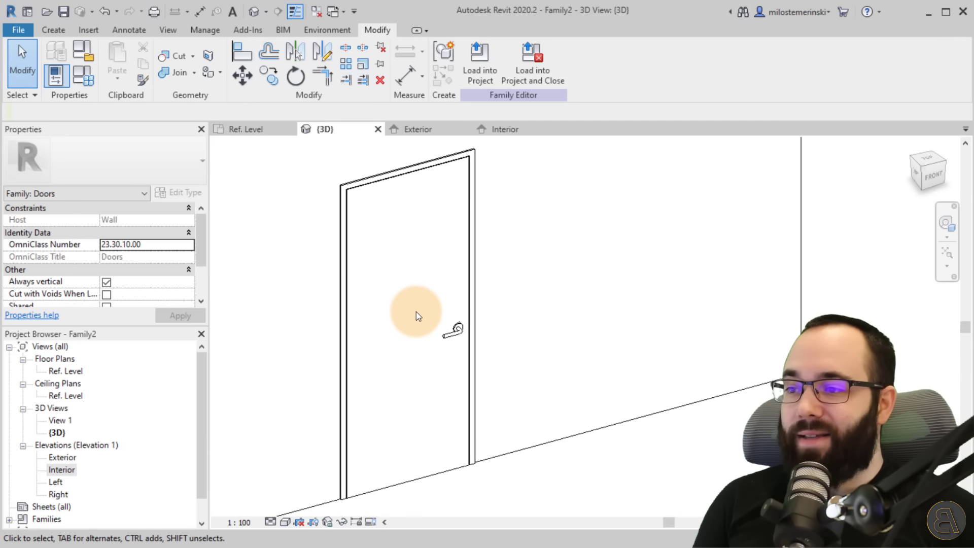
pyautogui.keyDown('shift'); pyautogui.moveTo(417, 316); pyautogui.dragTo(422, 294, button='middle'); pyautogui.keyUp('shift')
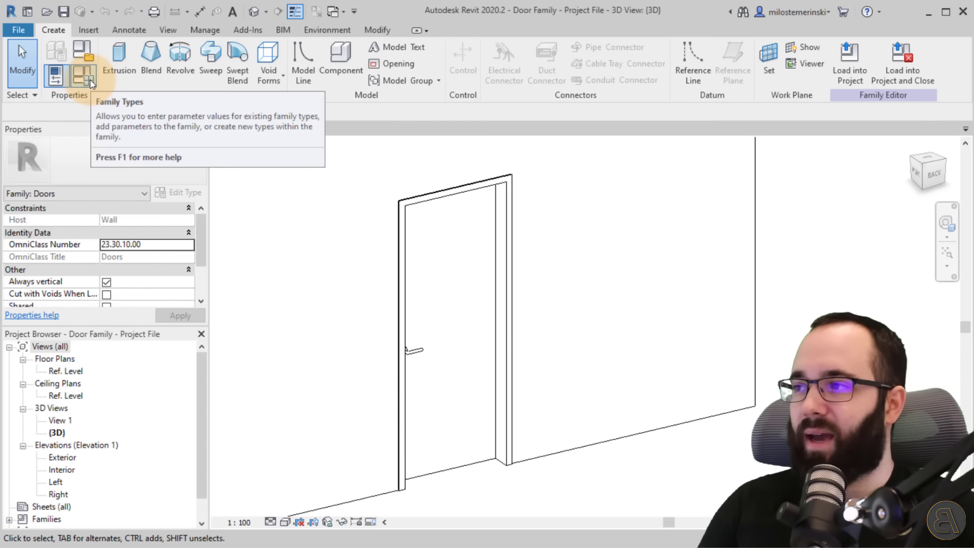
# - Create a new family type named Custom Door 90cm and copy its name text
pyautogui.click(91, 82)
pyautogui.moveTo(298, 98); pyautogui.dragTo(306, 32)
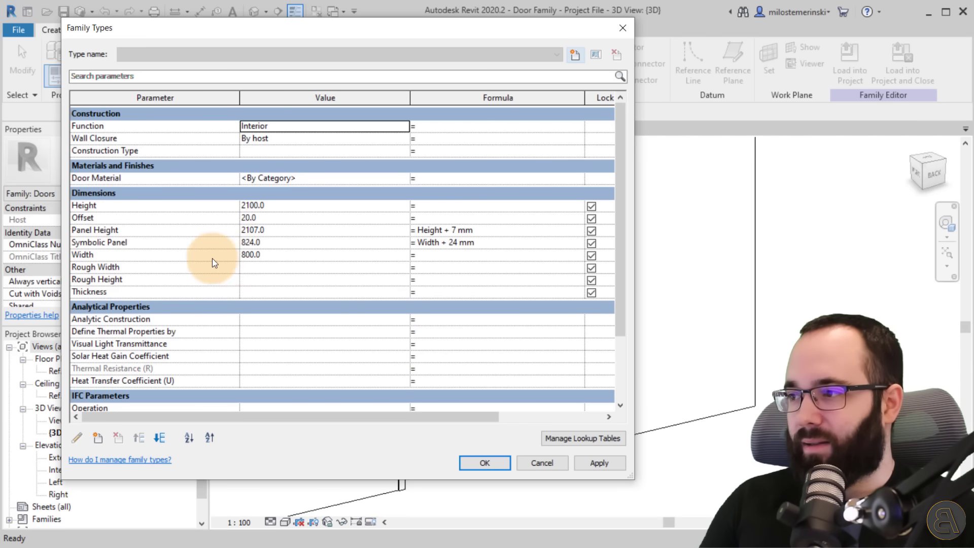
pyautogui.scroll(-3, 257, 268)
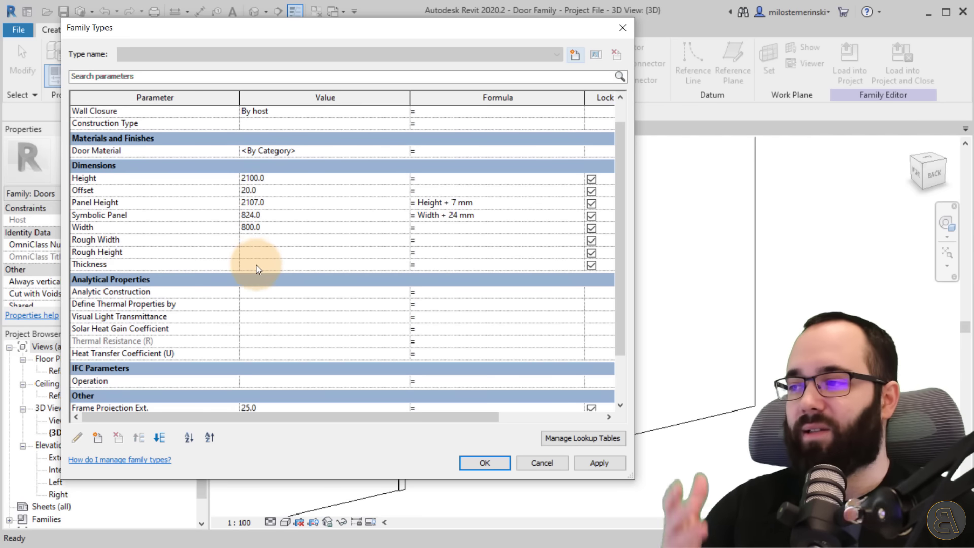
pyautogui.scroll(3, 285, 236)
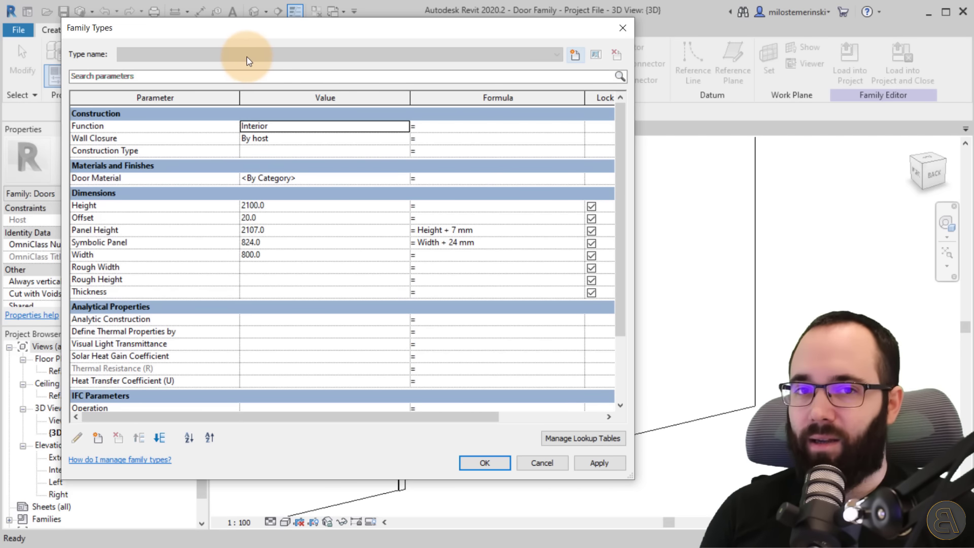
pyautogui.click(575, 54)
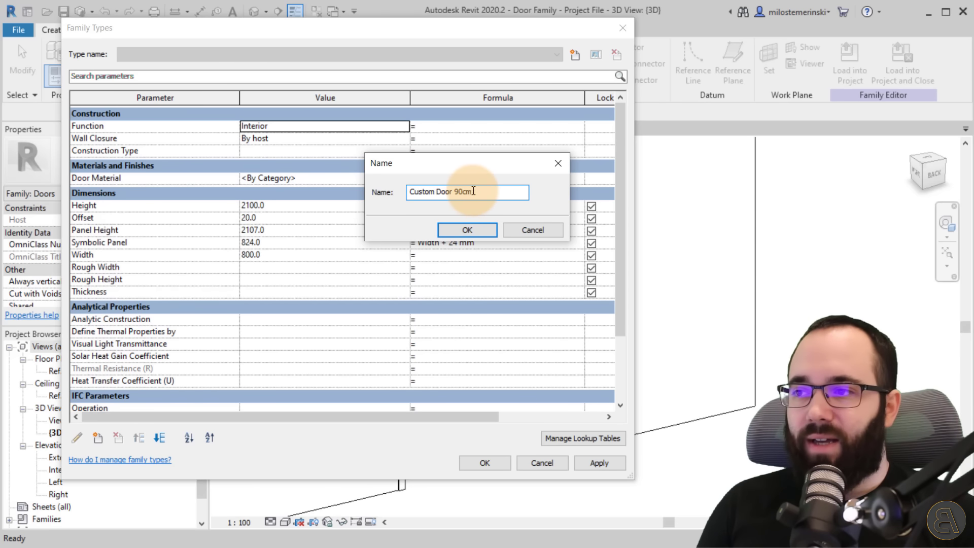
pyautogui.moveTo(480, 191); pyautogui.dragTo(408, 189)
pyautogui.hotkey('ctrl', 'c')
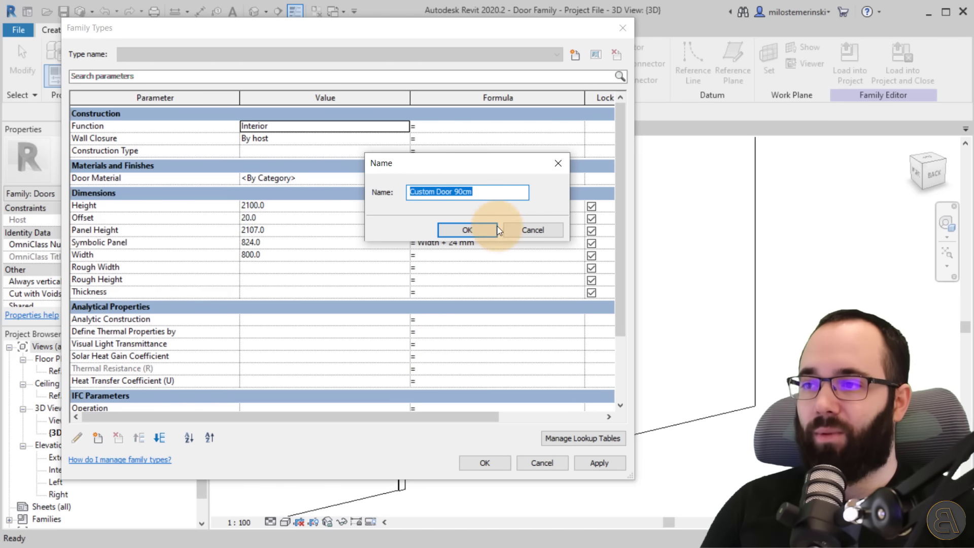
pyautogui.click(461, 231)
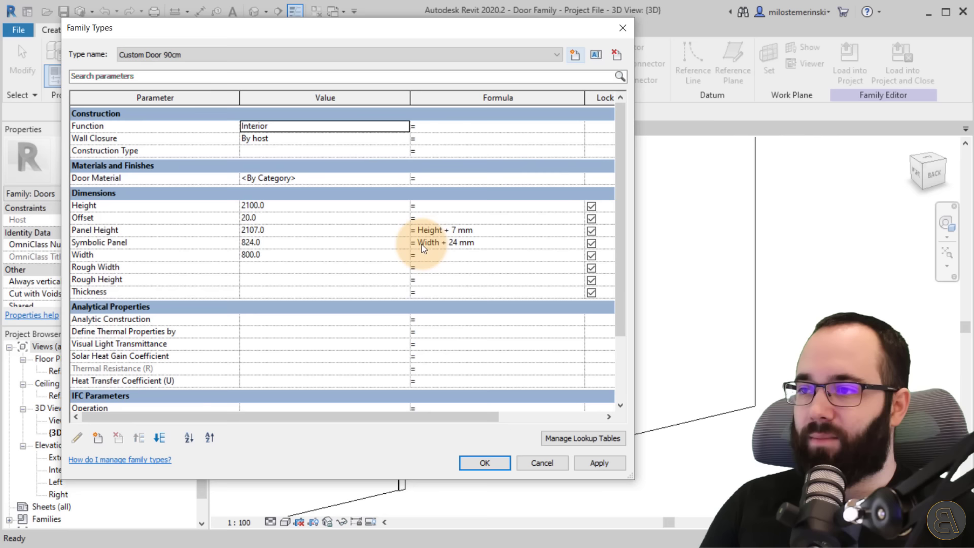
# - Set the Width of the Custom Door 90cm type to 900 and apply it
pyautogui.click(303, 254)
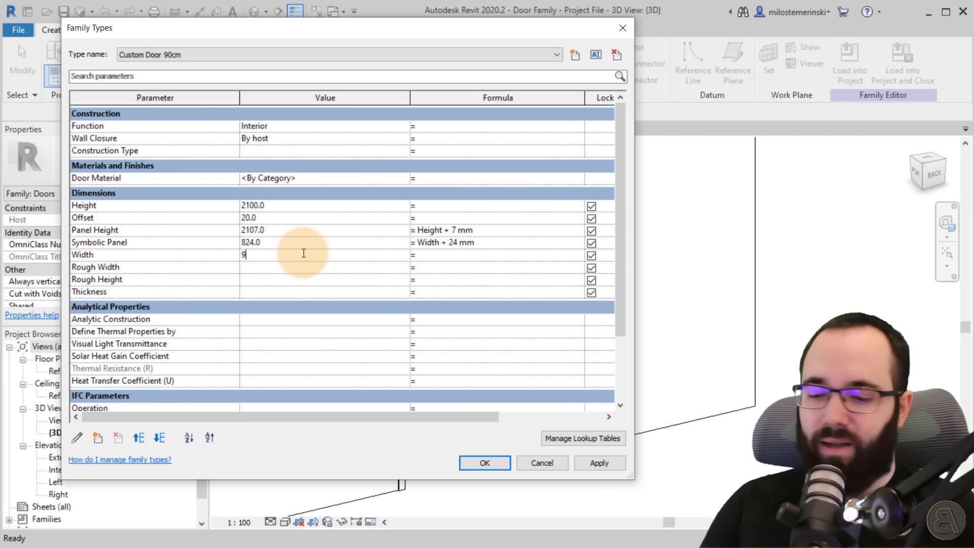
pyautogui.write('900')
pyautogui.click(606, 463)
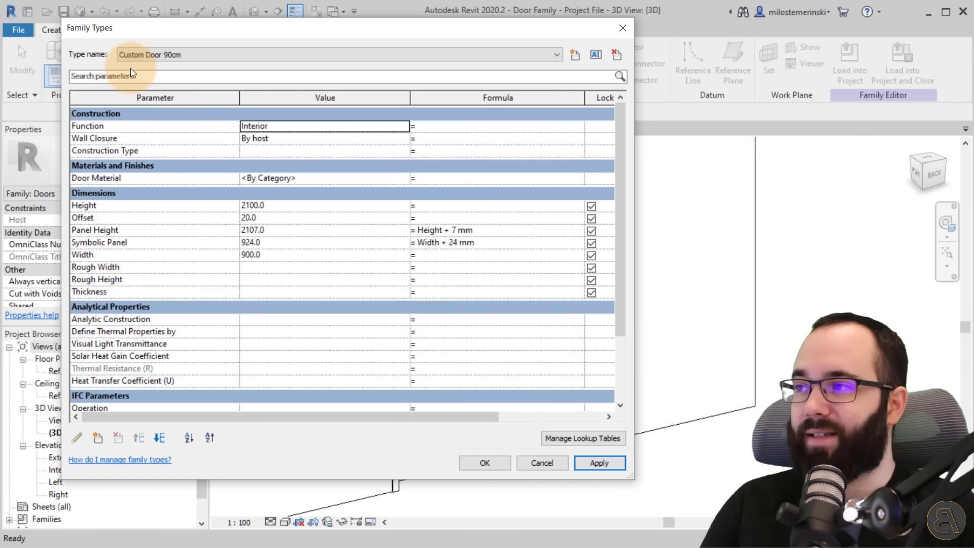
# - Create a family type named Custom Door 80cm, set its Width to 800 and apply it
pyautogui.click(575, 55)
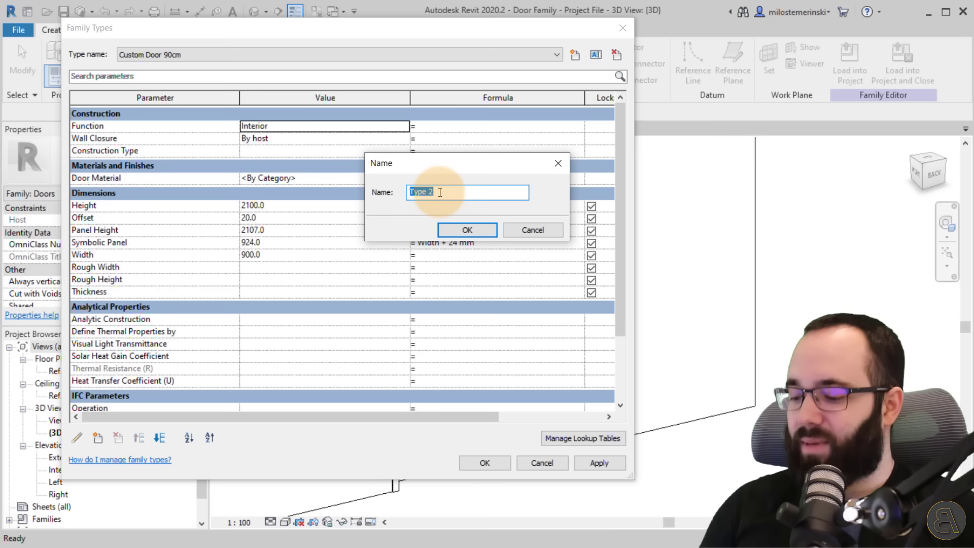
pyautogui.hotkey('ctrl', 'v')
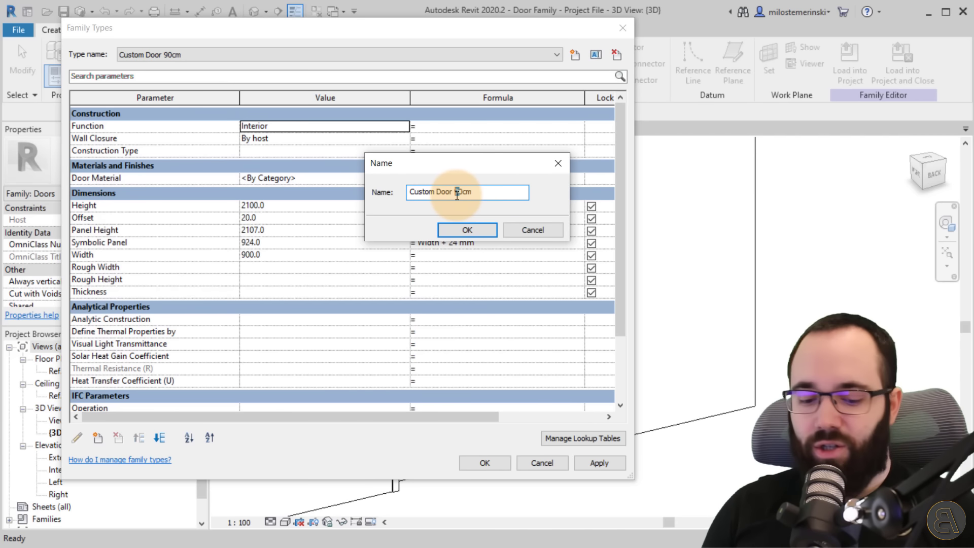
pyautogui.press('BackSpace')
pyautogui.write('8')
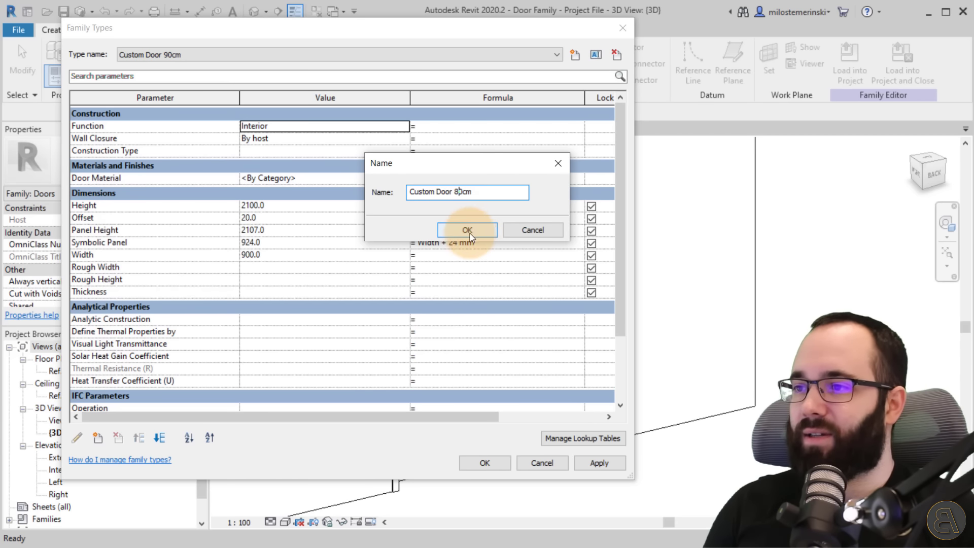
pyautogui.click(467, 231)
pyautogui.click(340, 257)
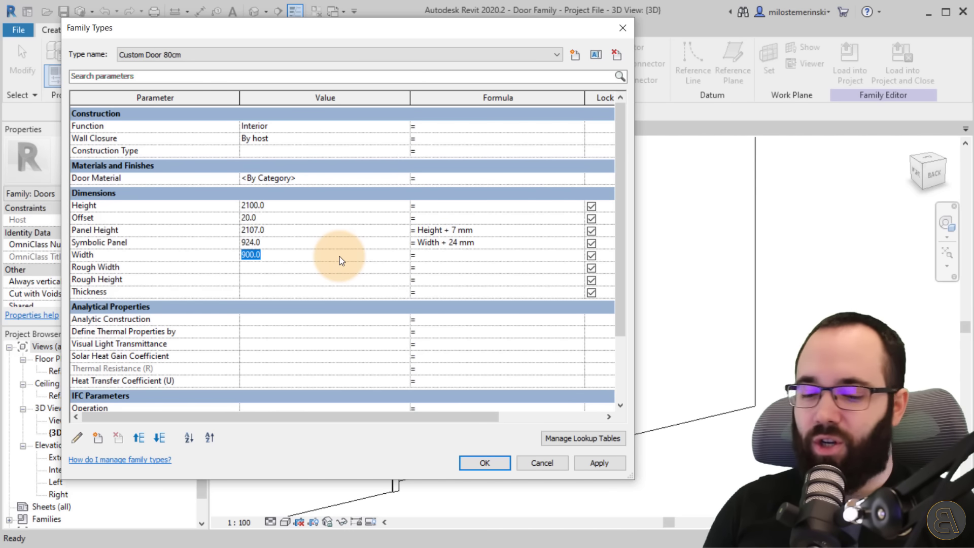
pyautogui.click(430, 371)
pyautogui.click(598, 463)
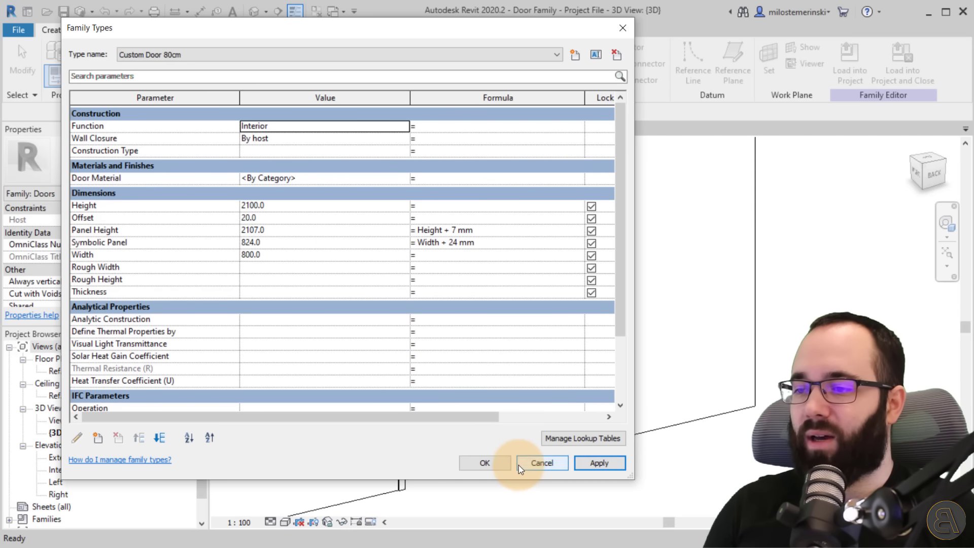
# - Create a family type named Custom Door 70cm, set its Width to 700 and apply it
pyautogui.click(575, 54)
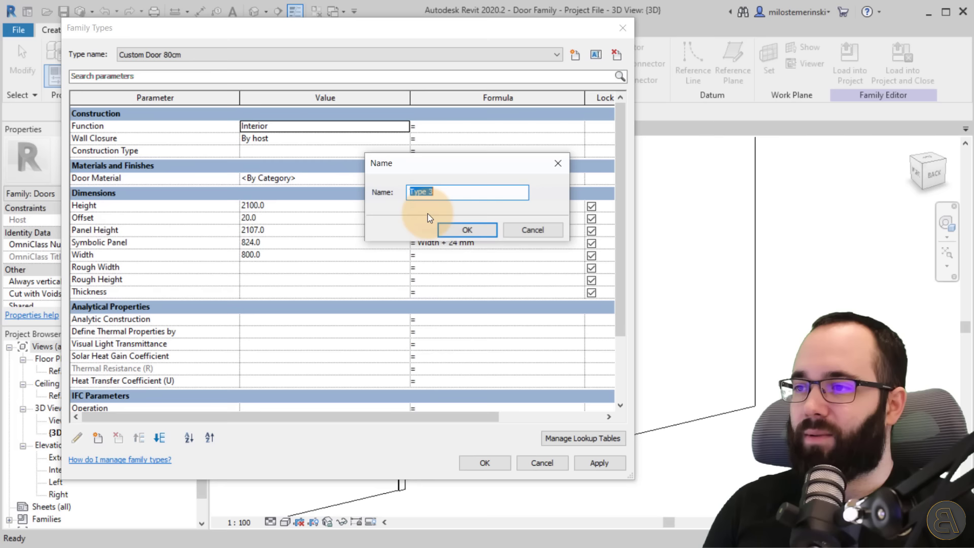
pyautogui.write('Custom Door 90cm')
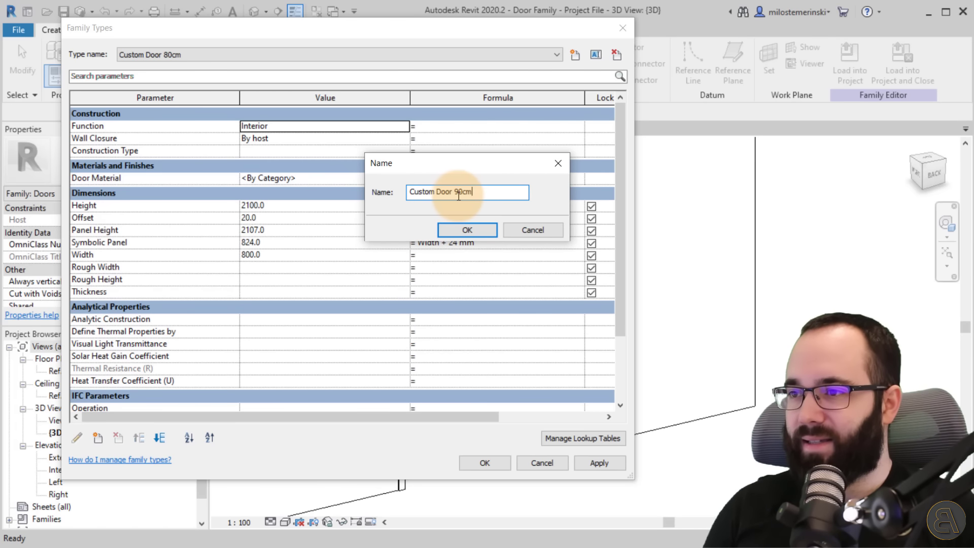
pyautogui.moveTo(458, 196); pyautogui.dragTo(456, 196)
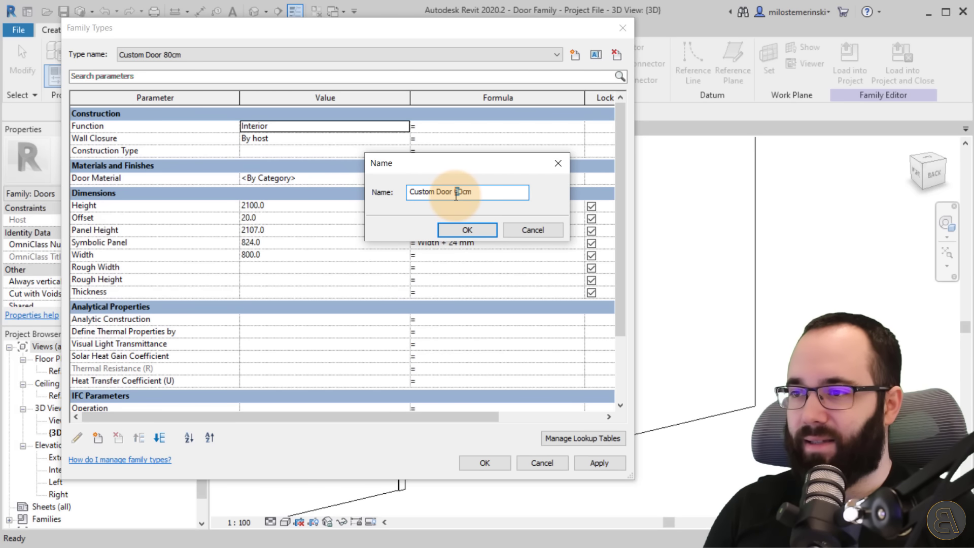
pyautogui.click(458, 231)
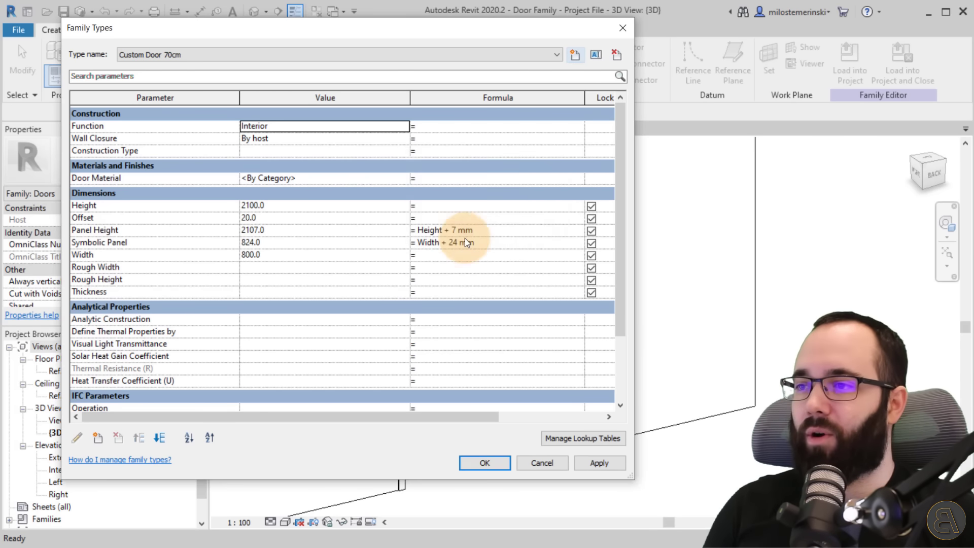
pyautogui.click(269, 256)
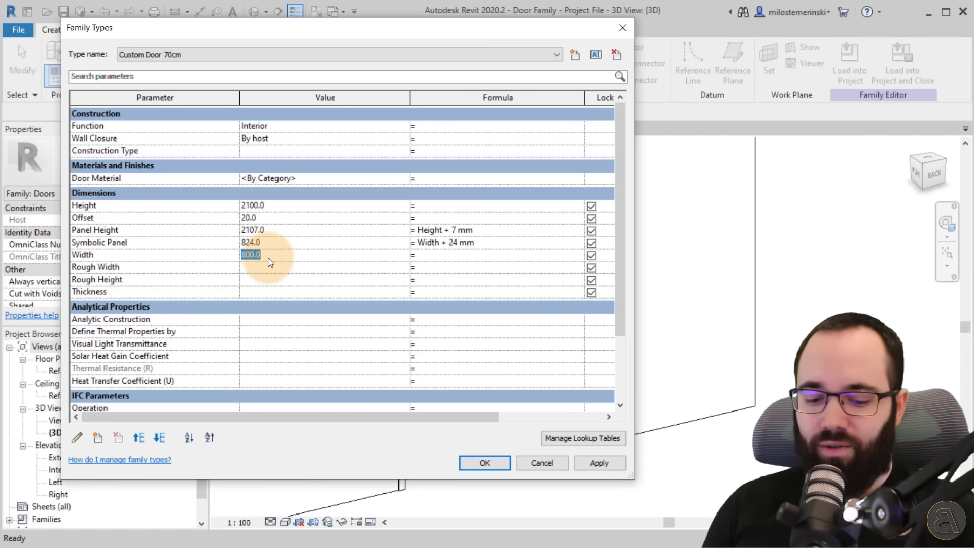
pyautogui.write('700')
pyautogui.click(588, 461)
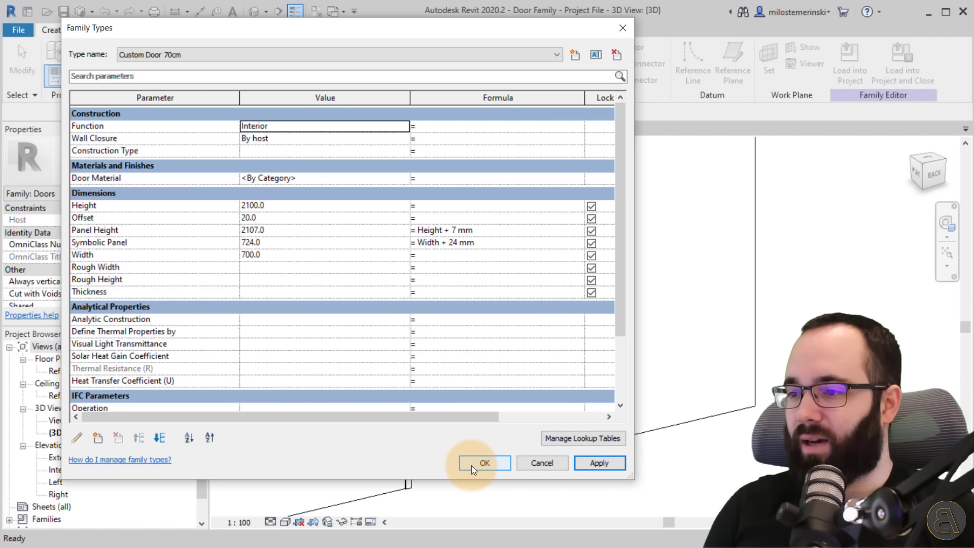
# - Create a family type named Custom Door 60cm with a Width of 600, apply it and close the Family Types dialog
pyautogui.click(353, 53)
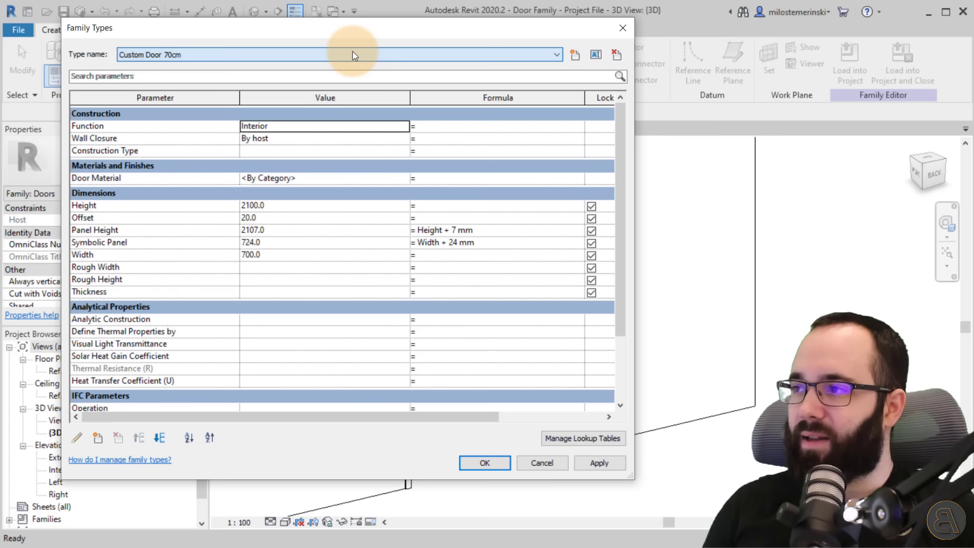
pyautogui.click(574, 54)
pyautogui.write('Custom Door 90cm')
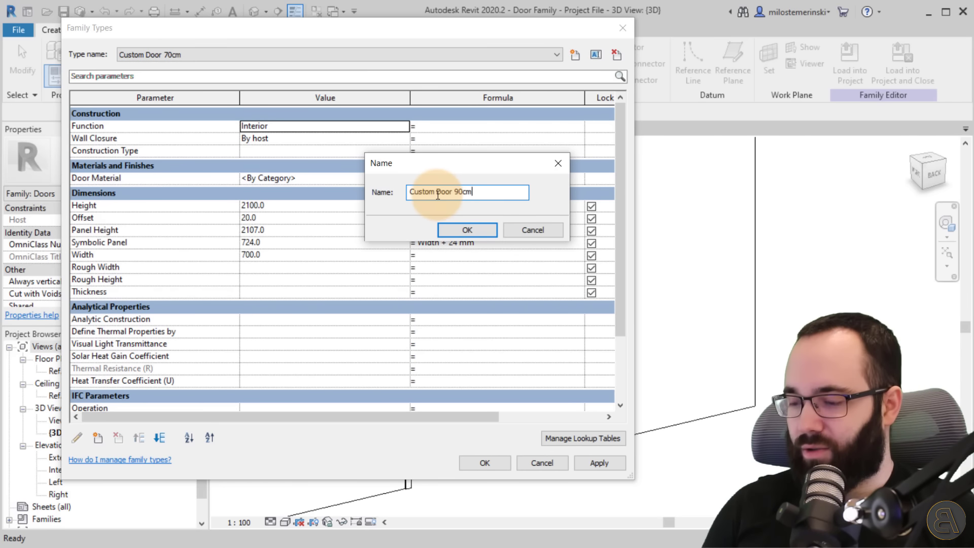
pyautogui.moveTo(454, 193); pyautogui.dragTo(461, 196)
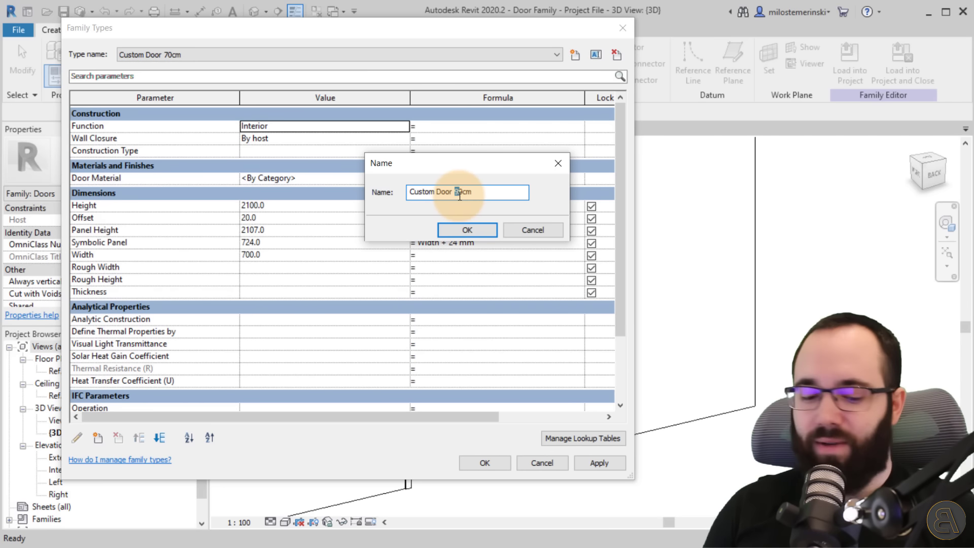
pyautogui.click(464, 229)
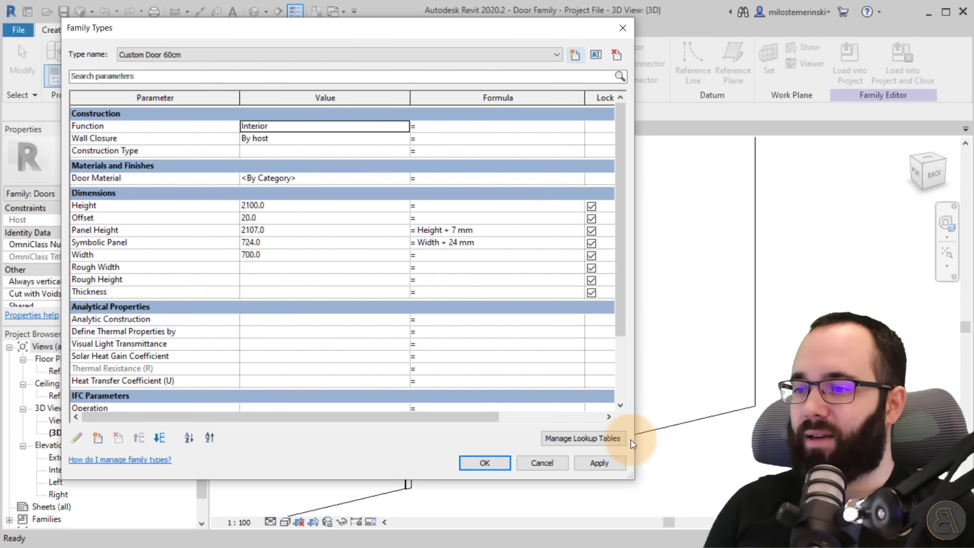
pyautogui.click(287, 253)
pyautogui.write('600')
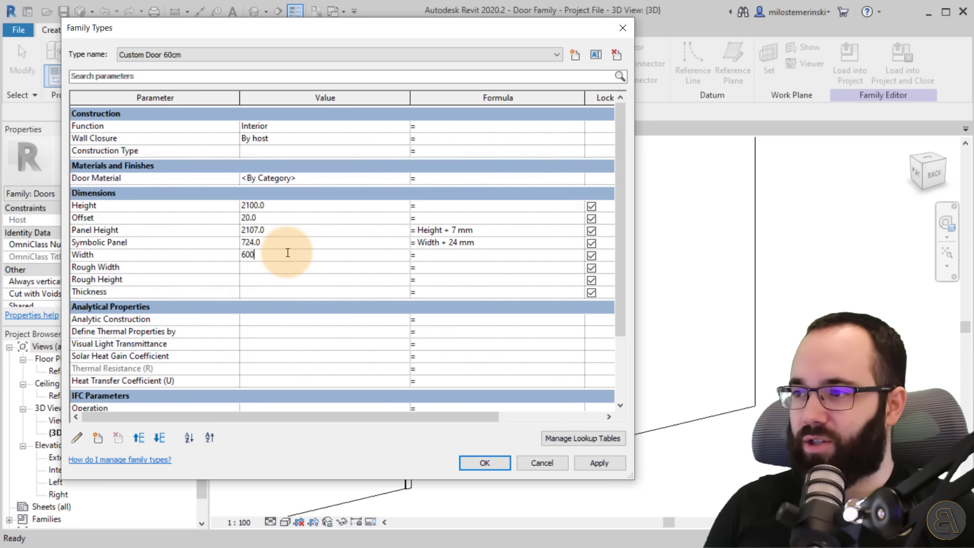
pyautogui.click(597, 462)
pyautogui.click(485, 462)
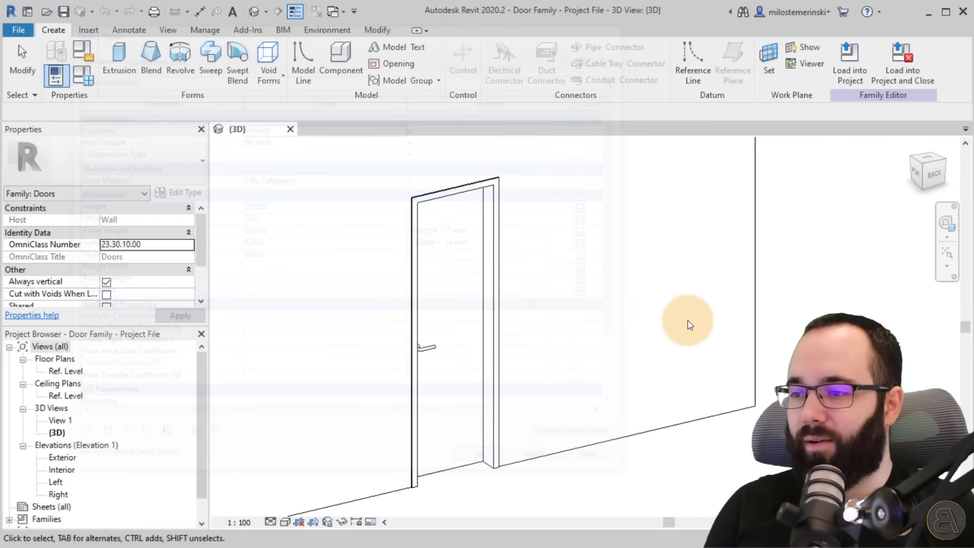
# - Reopen Family Types beside the 3D door and apply Custom Door 80cm as the current type
pyautogui.keyDown('shift'); pyautogui.moveTo(686, 322); pyautogui.dragTo(604, 339, button='middle'); pyautogui.keyUp('shift')
pyautogui.click(74, 74)
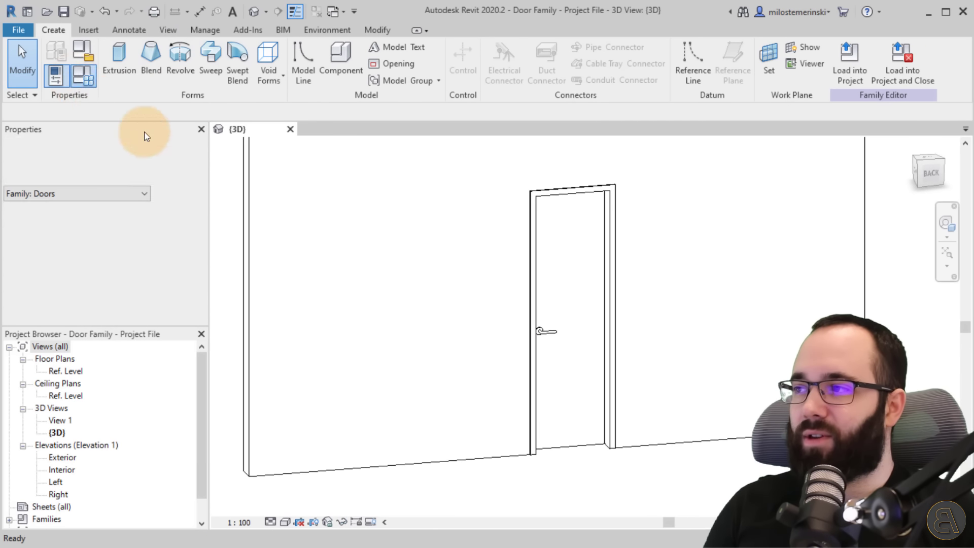
pyautogui.moveTo(634, 189); pyautogui.dragTo(421, 180)
pyautogui.moveTo(268, 31); pyautogui.dragTo(250, 52)
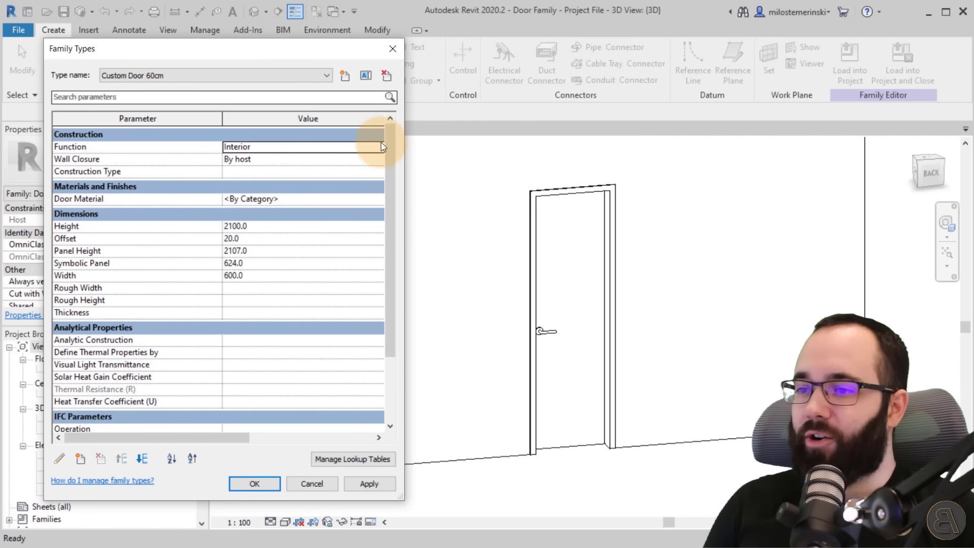
pyautogui.click(218, 76)
pyautogui.click(188, 106)
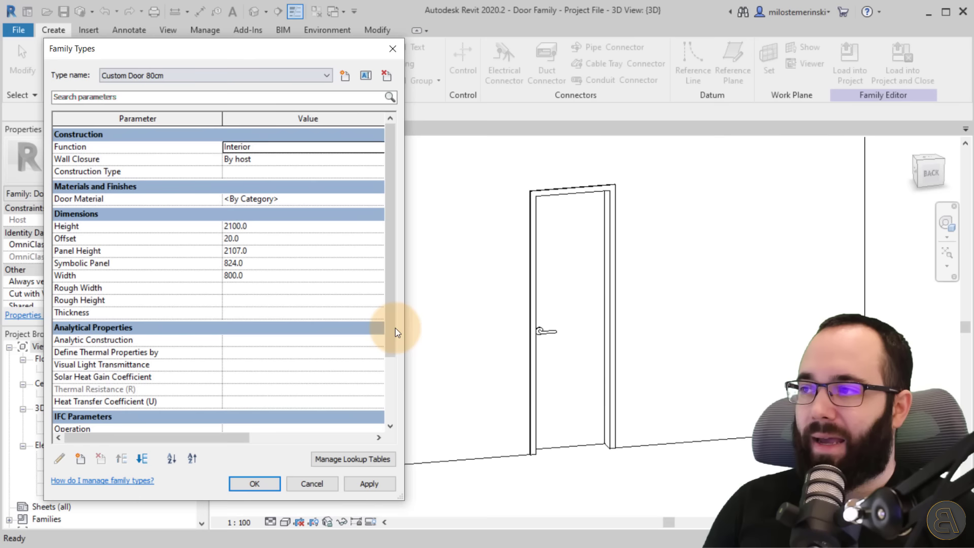
pyautogui.click(363, 482)
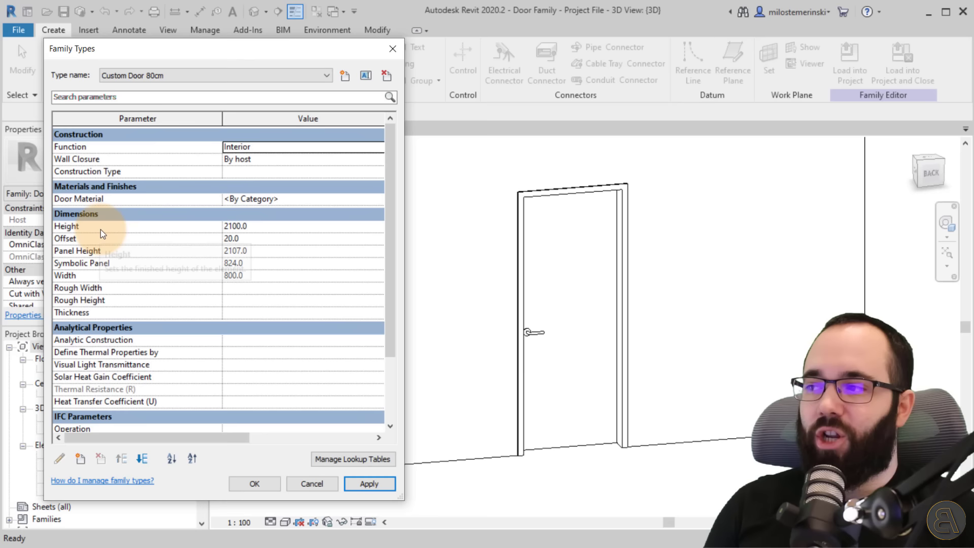
# - Review the list of defined door types, then close Family Types and inspect the door in 3D
pyautogui.click(133, 75)
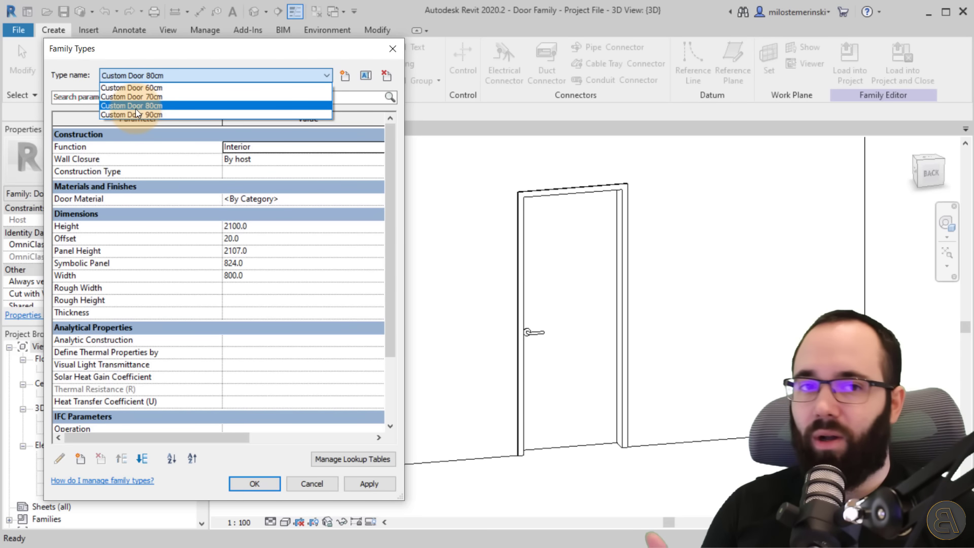
pyautogui.click(318, 482)
pyautogui.click(256, 483)
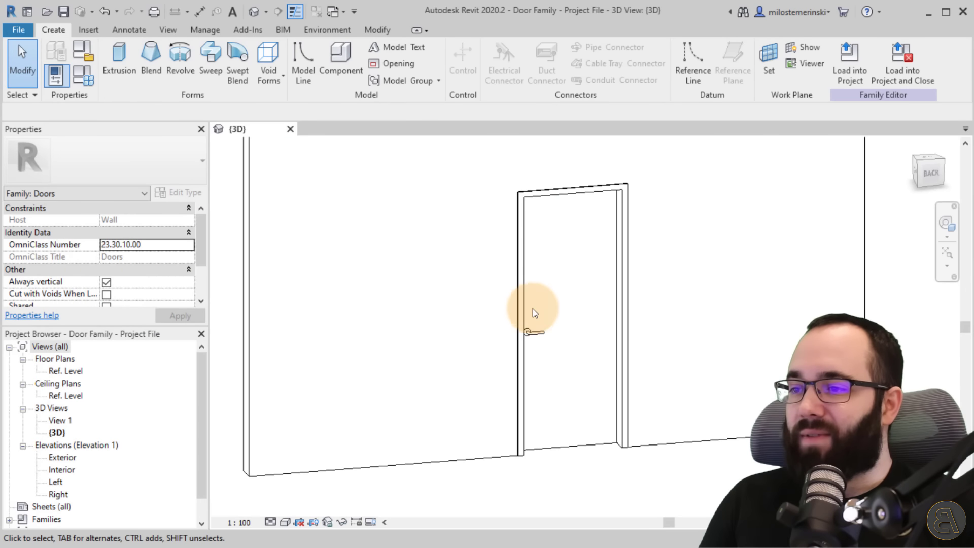
pyautogui.keyDown('shift'); pyautogui.moveTo(458, 298); pyautogui.dragTo(452, 350, button='middle'); pyautogui.keyUp('shift')
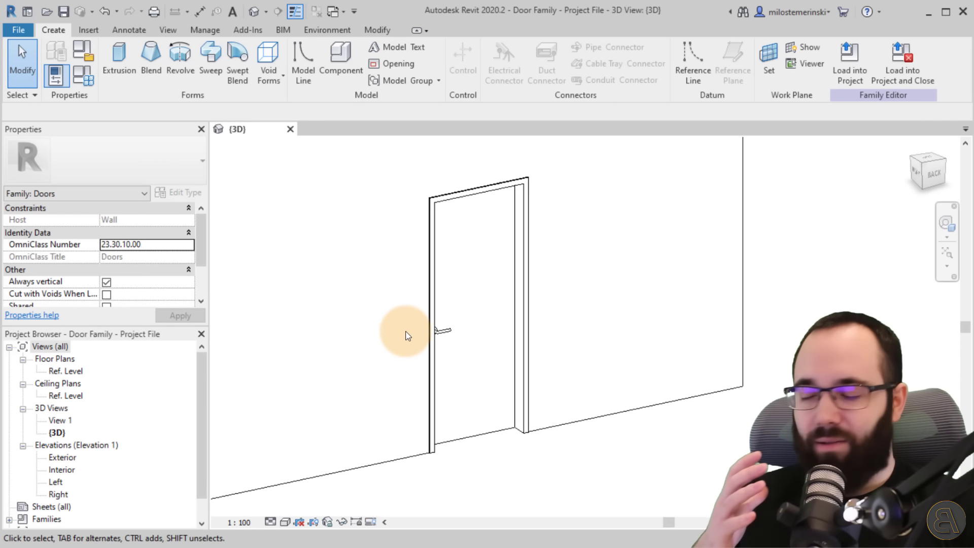